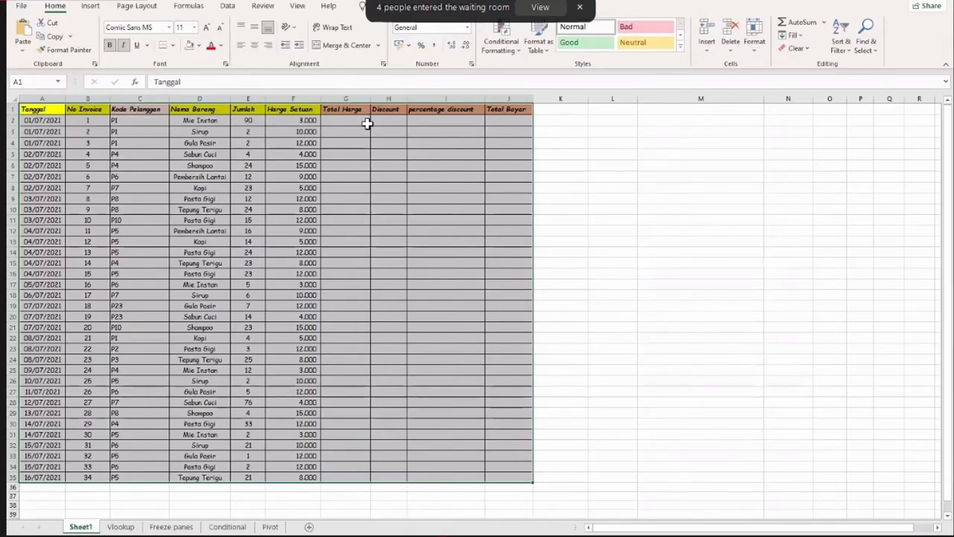
{"action": "left_click", "coordinate": [415, 154]}
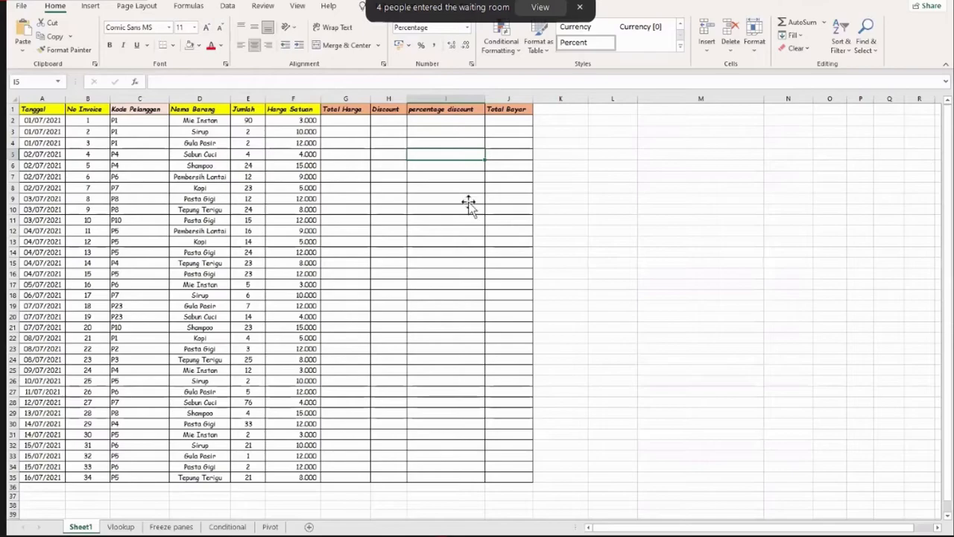
{"action": "key", "text": "Down"}
{"action": "key", "text": "Down"}
{"action": "key", "text": "Down"}
{"action": "key", "text": "Down"}
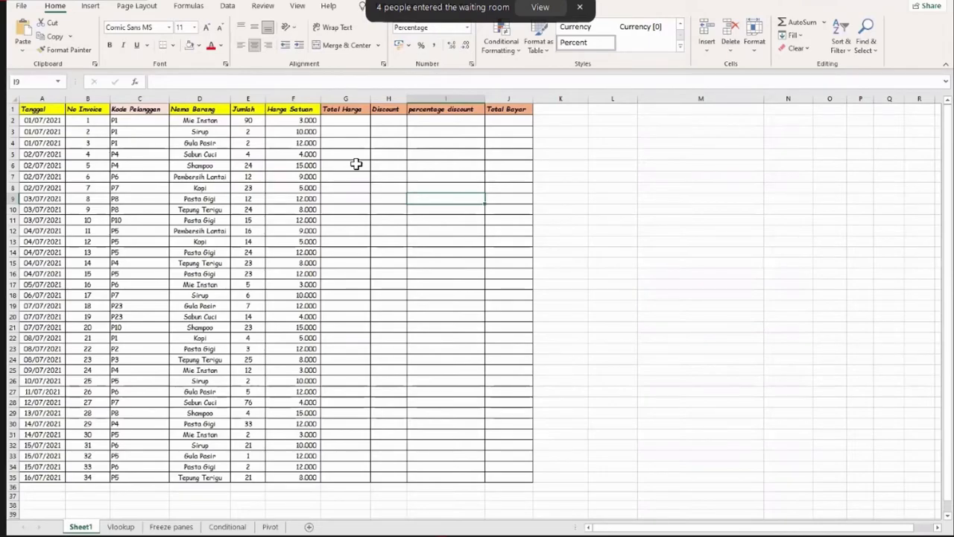
Enter the formula =F2*E2 in cell G2 to calculate Total Harga from the unit price and quantity
{"action": "left_click", "coordinate": [346, 124]}
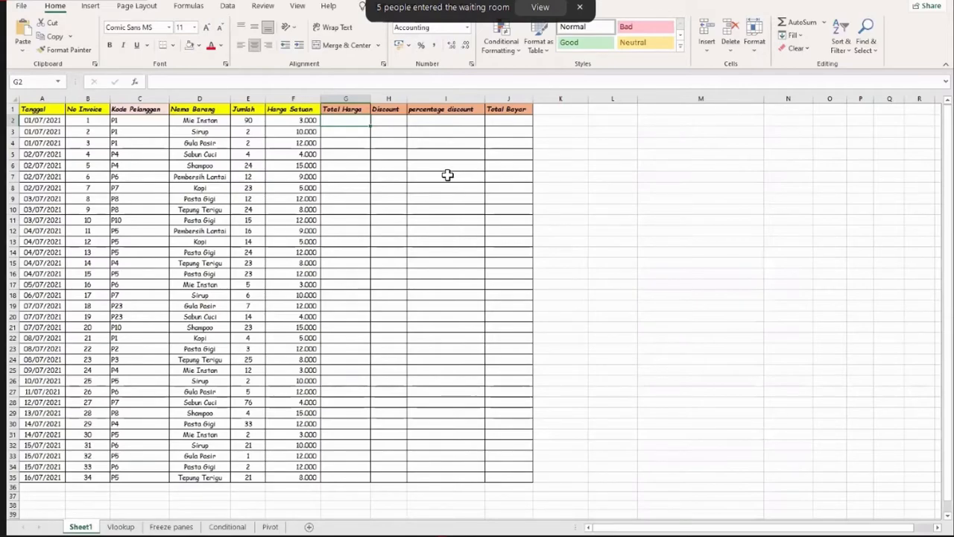
{"action": "type", "text": "="}
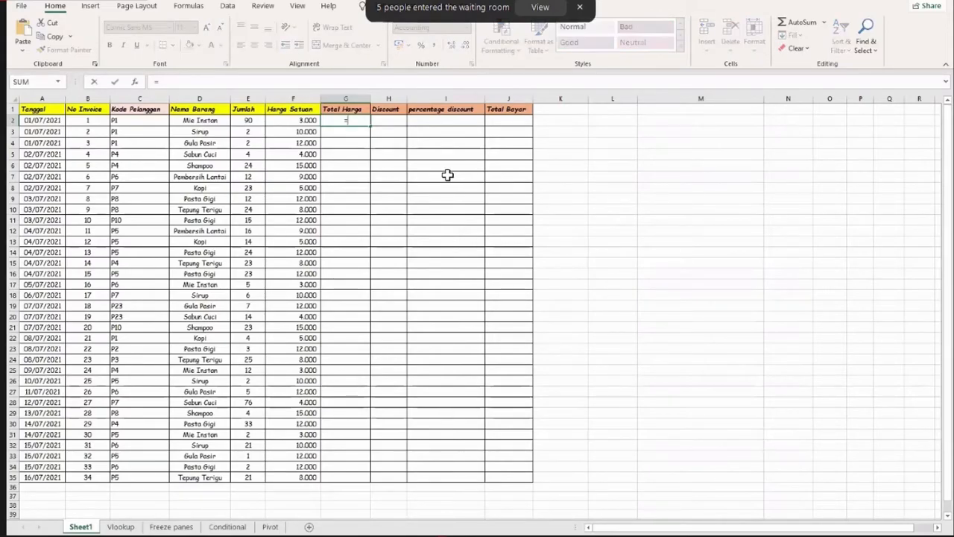
{"action": "left_click", "coordinate": [308, 122]}
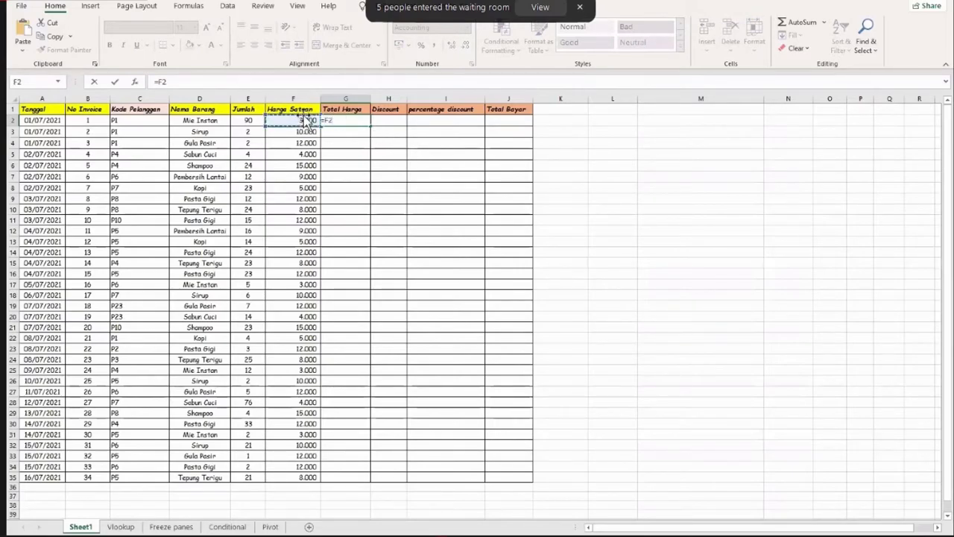
{"action": "type", "text": "*"}
{"action": "left_click", "coordinate": [244, 120]}
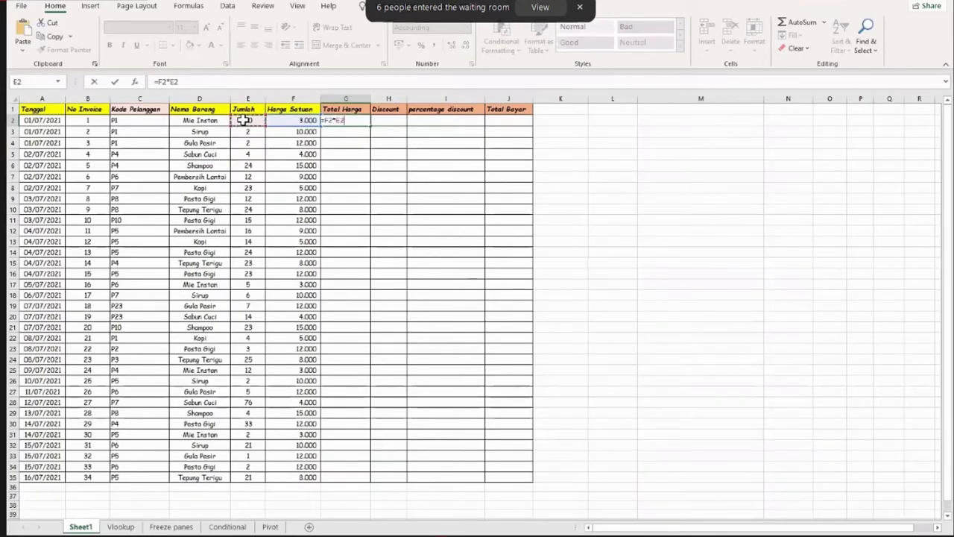
{"action": "key", "text": "Return"}
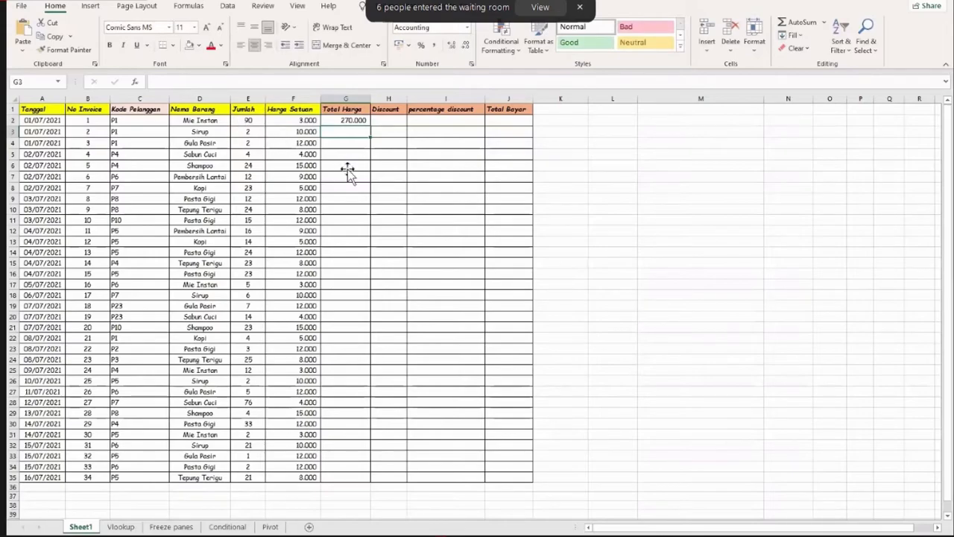
Fill the Total Harga formula from G2 down the column to row 35
{"action": "key", "text": "Down"}
{"action": "key", "text": "Down"}
{"action": "key", "text": "Down"}
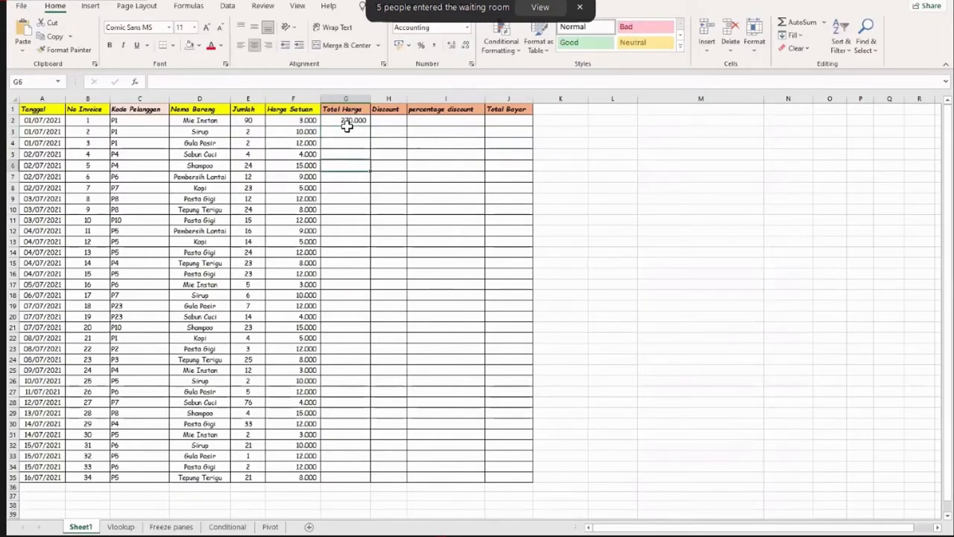
{"action": "left_click", "coordinate": [346, 123]}
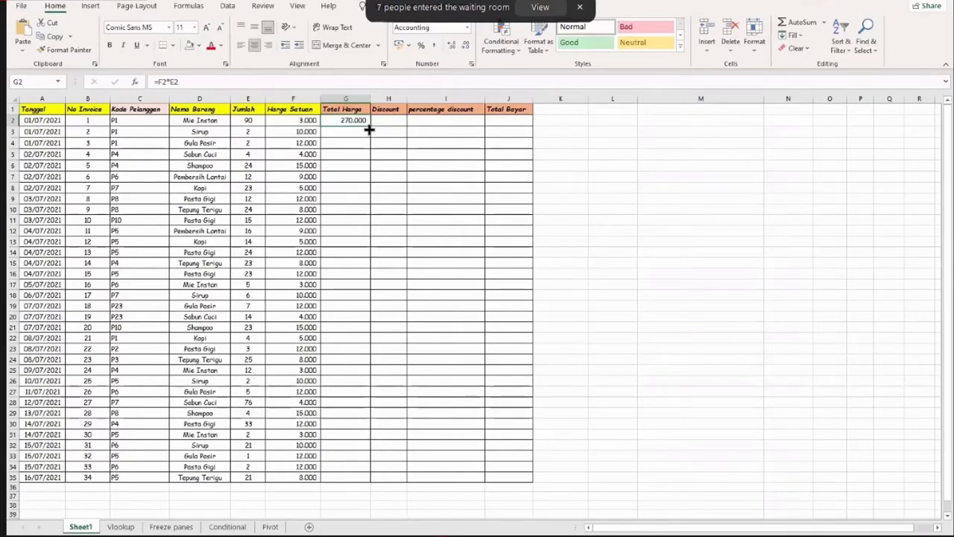
{"action": "left_click_drag", "start_coordinate": [368, 133], "coordinate": [375, 482]}
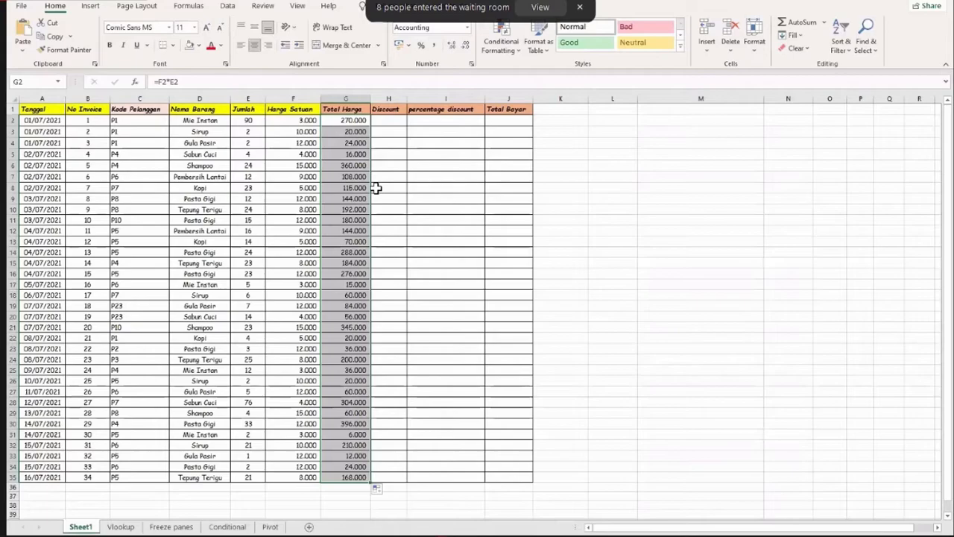
{"action": "key", "text": "ctrl+z"}
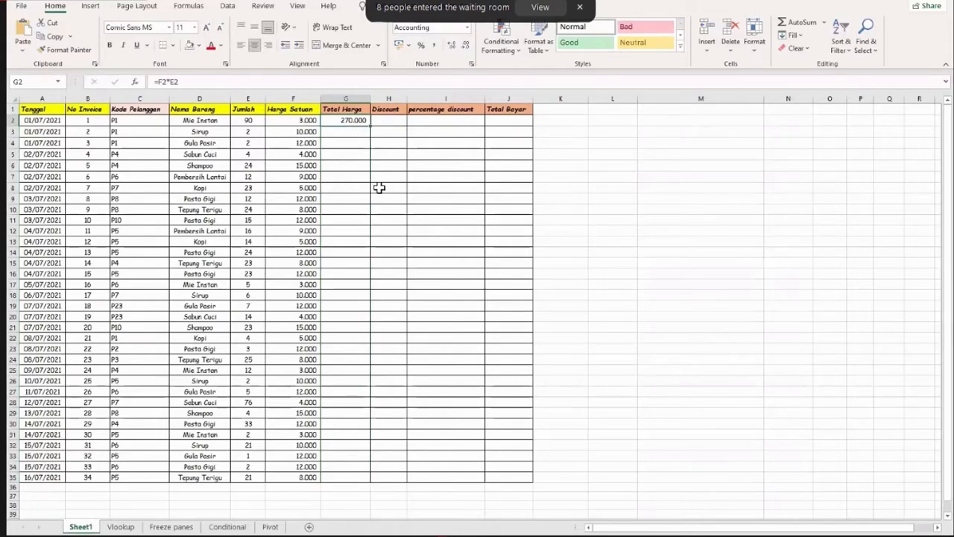
{"action": "double_click", "coordinate": [371, 127]}
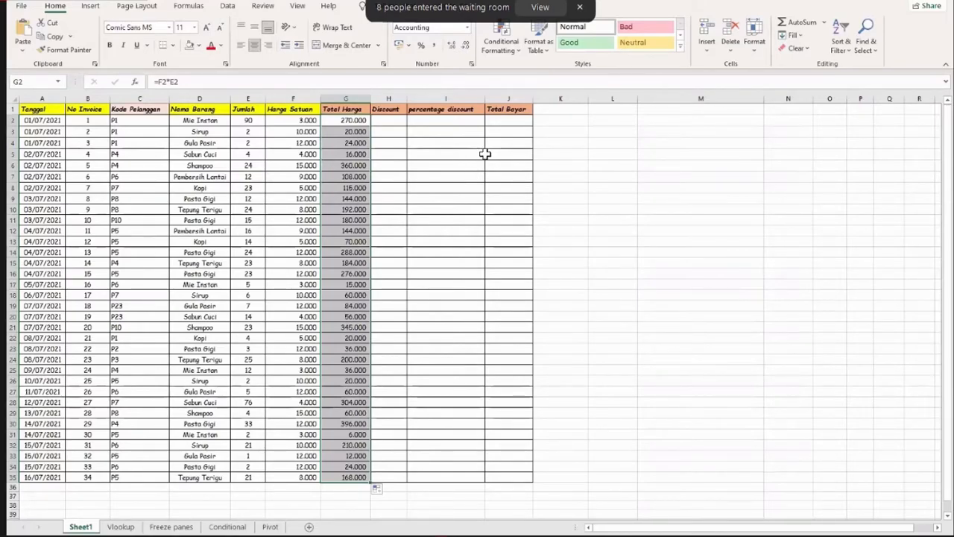
Enter the formula =G2-H2 in cell J2 to calculate Total Bayar as Total Harga minus Discount
{"action": "left_click", "coordinate": [506, 121]}
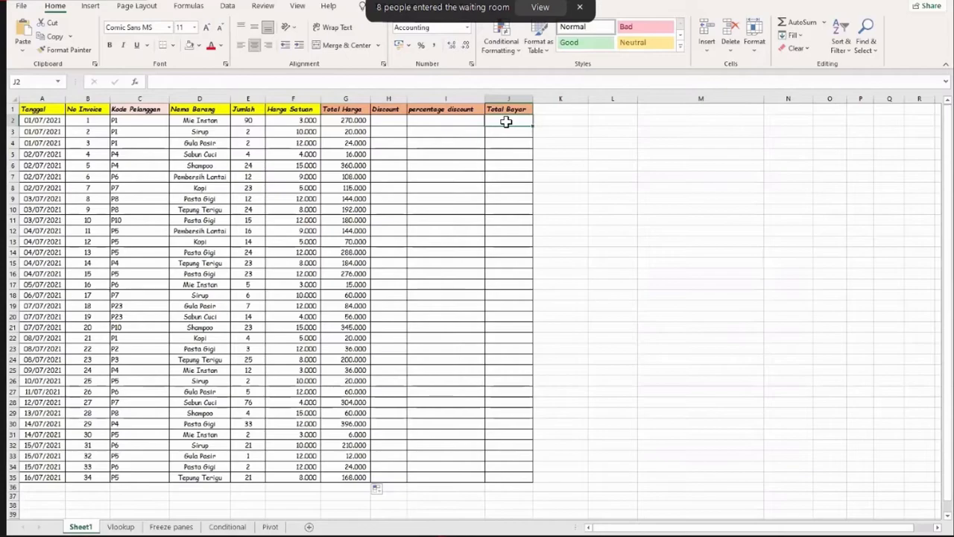
{"action": "type", "text": "="}
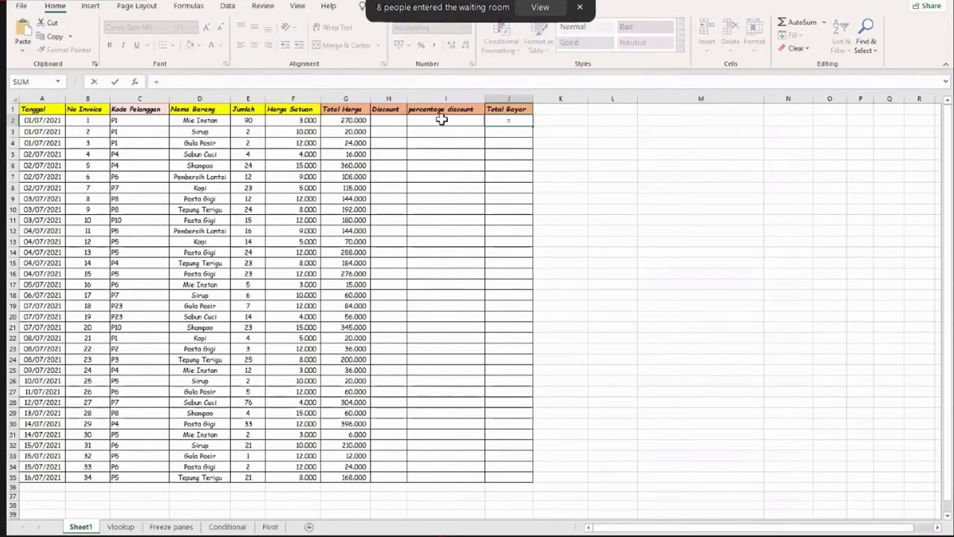
{"action": "left_click", "coordinate": [345, 120]}
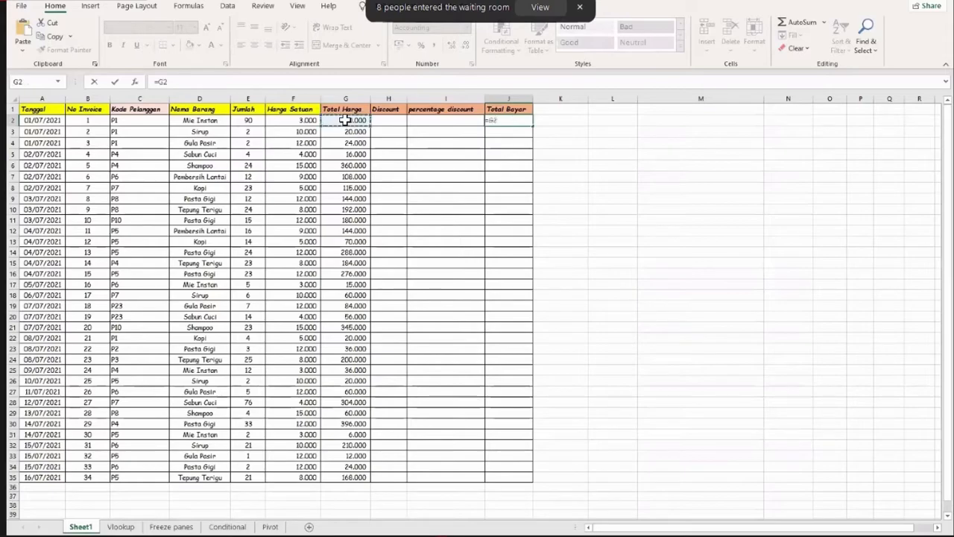
{"action": "type", "text": "-"}
{"action": "left_click", "coordinate": [388, 121]}
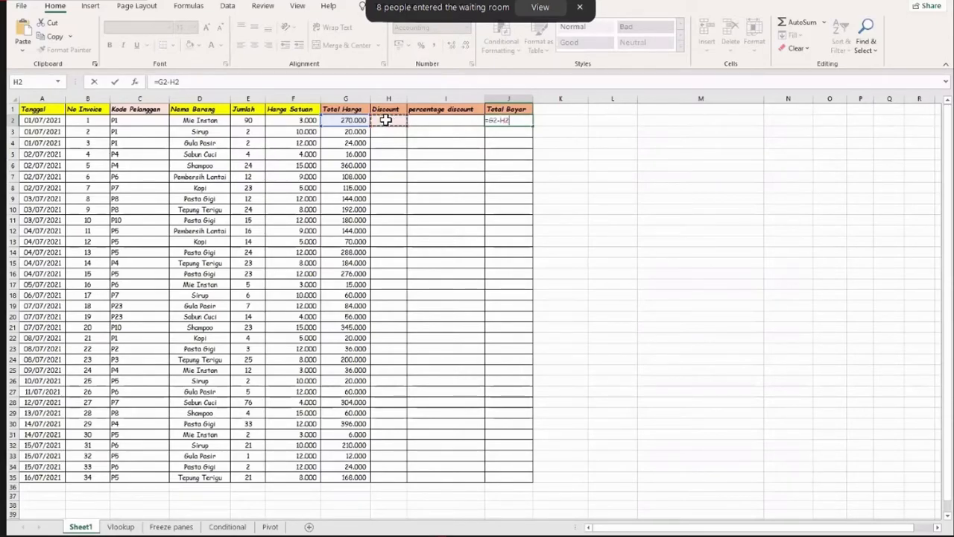
{"action": "key", "text": "Return"}
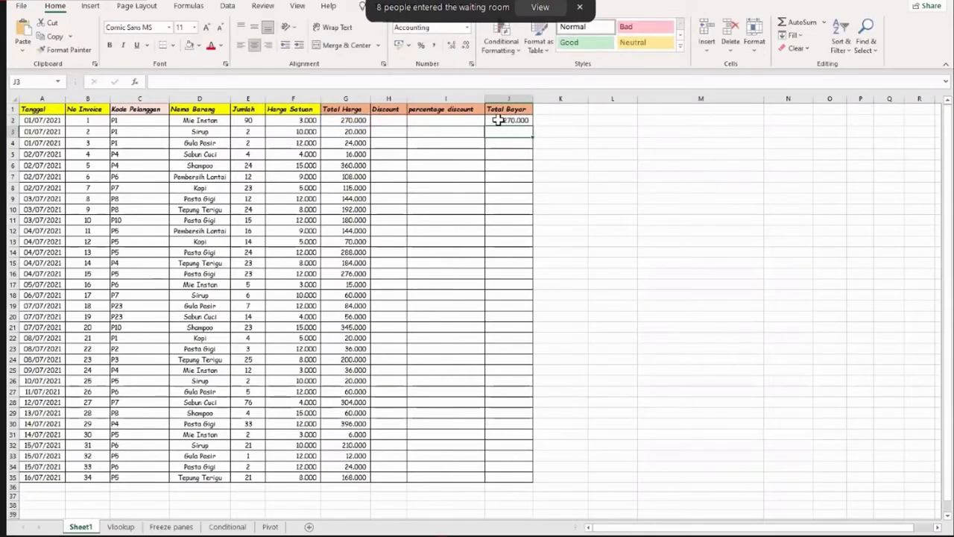
Fill the Total Bayar formula from J2 down the column to row 35
{"action": "left_click", "coordinate": [523, 122]}
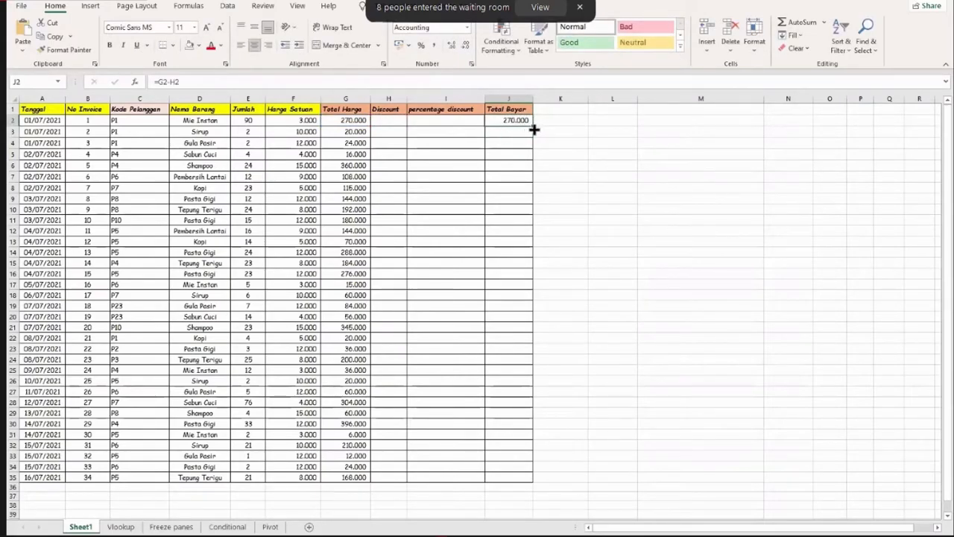
{"action": "double_click", "coordinate": [534, 126]}
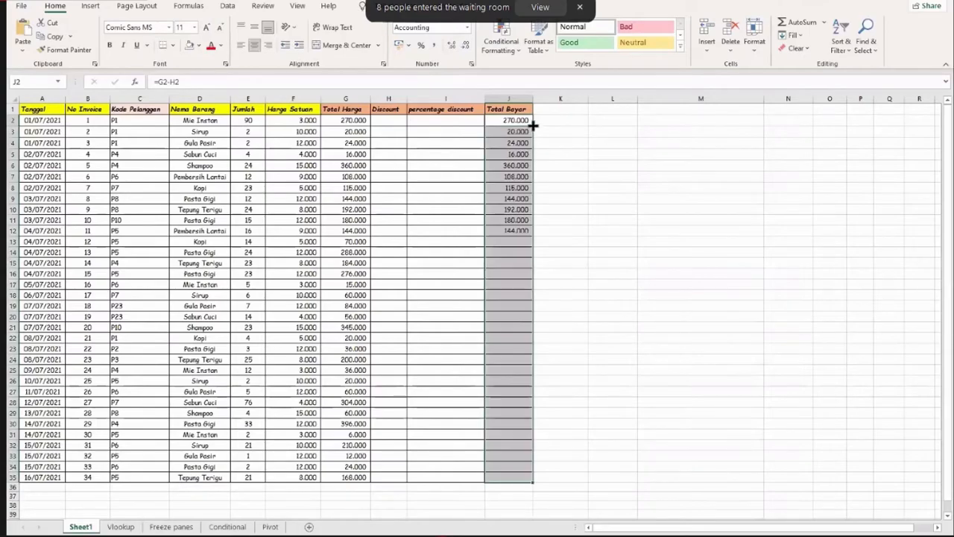
{"action": "left_click", "coordinate": [452, 177]}
{"action": "left_click", "coordinate": [448, 131]}
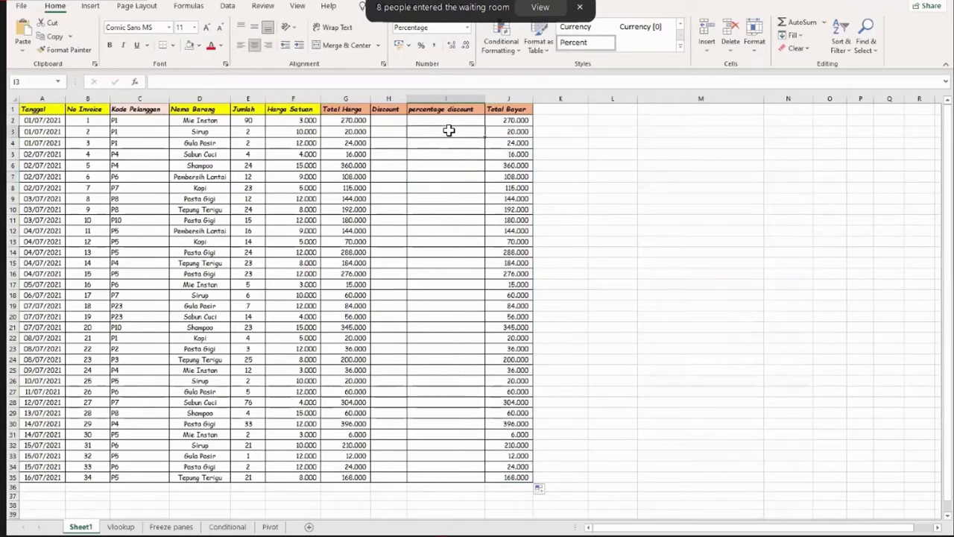
Enter =IF(G2>=50000;5000;0) in cell H2 to give a 5000 discount when Total Harga is at least 50000, otherwise 0
{"action": "left_click", "coordinate": [385, 120]}
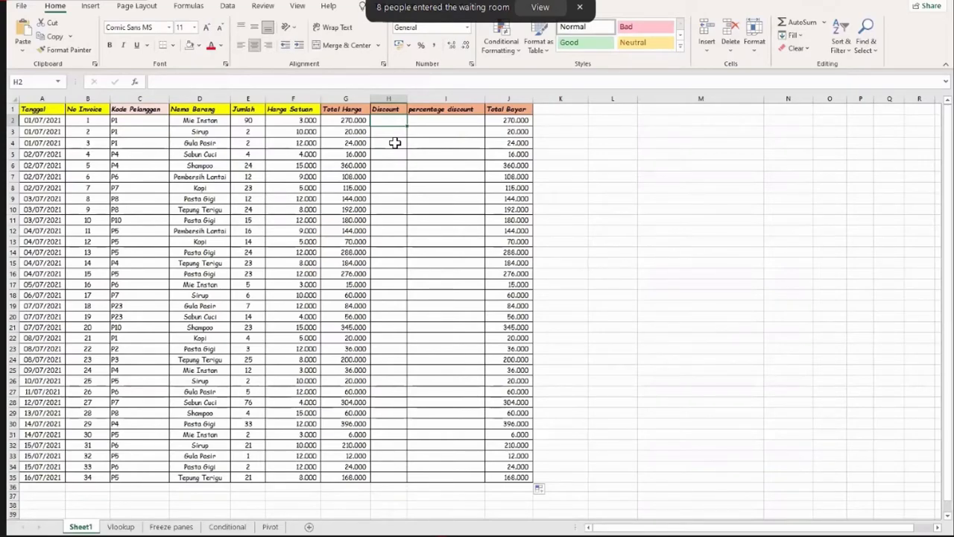
{"action": "scroll", "coordinate": [549, 132], "scroll_direction": "up", "scroll_amount": 2}
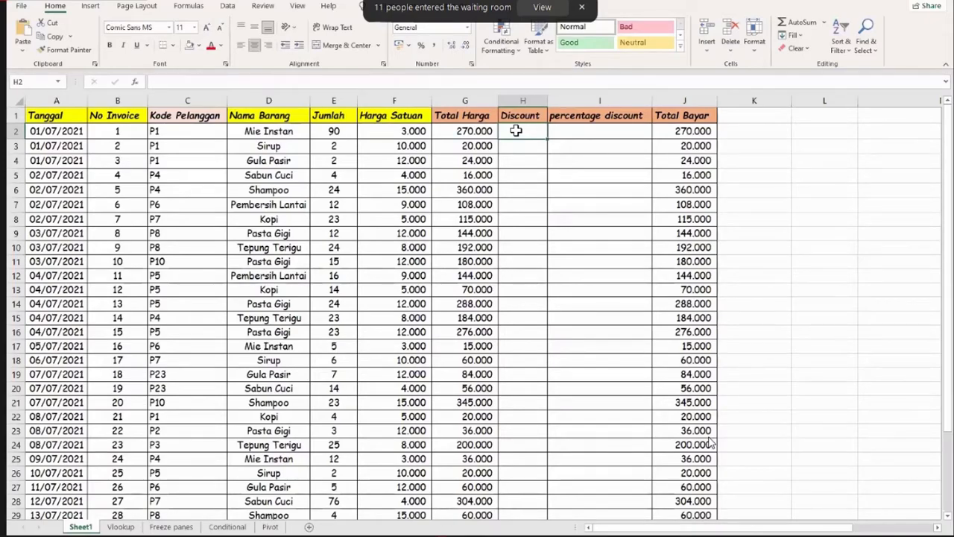
{"action": "type", "text": "=i"}
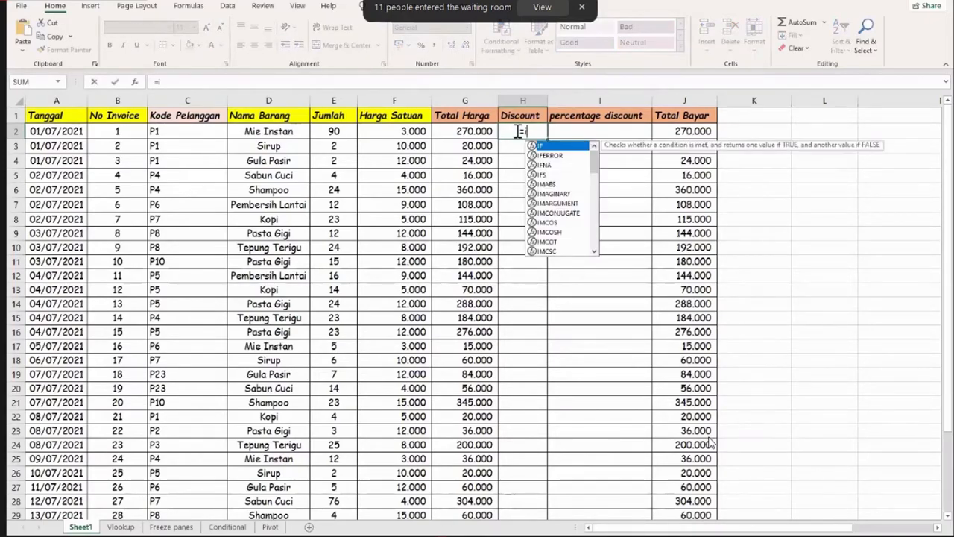
{"action": "type", "text": "f"}
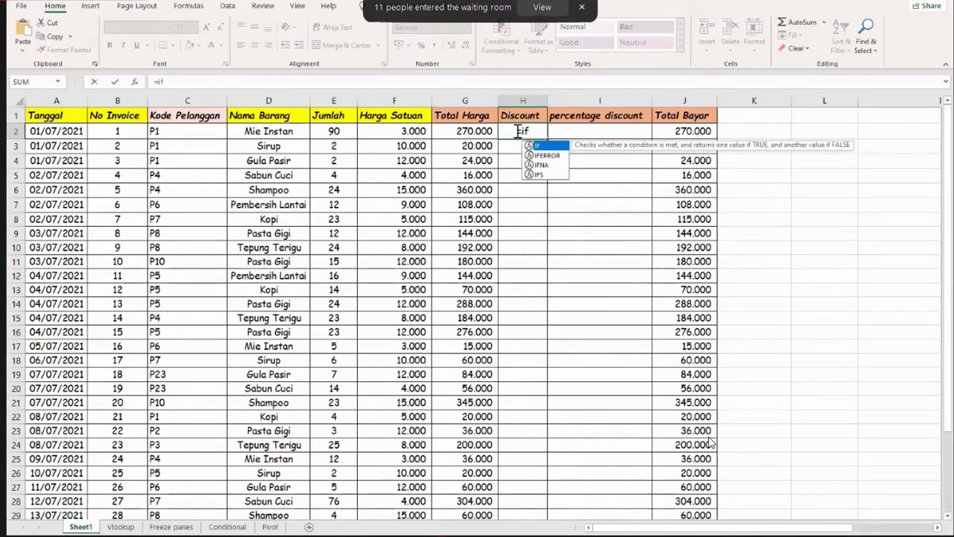
{"action": "double_click", "coordinate": [541, 145]}
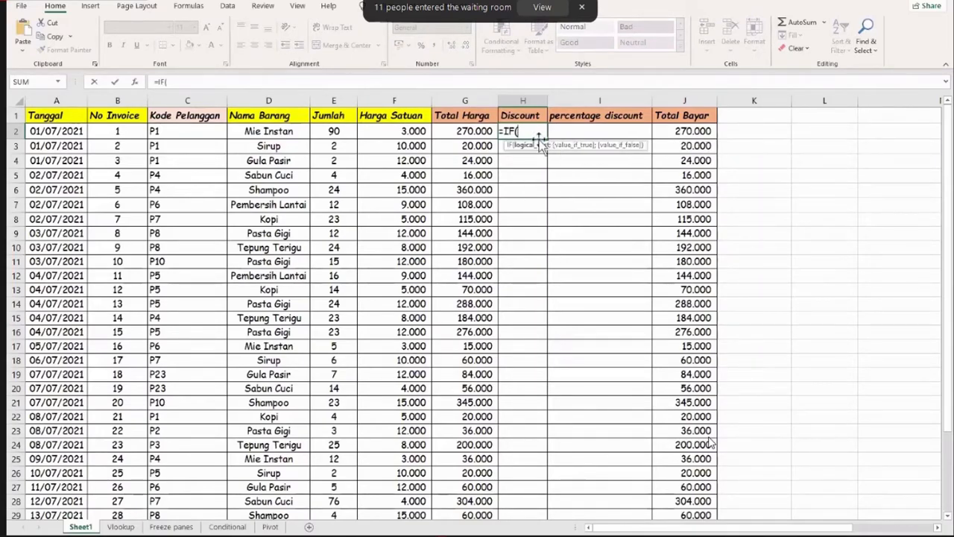
{"action": "left_click", "coordinate": [477, 131]}
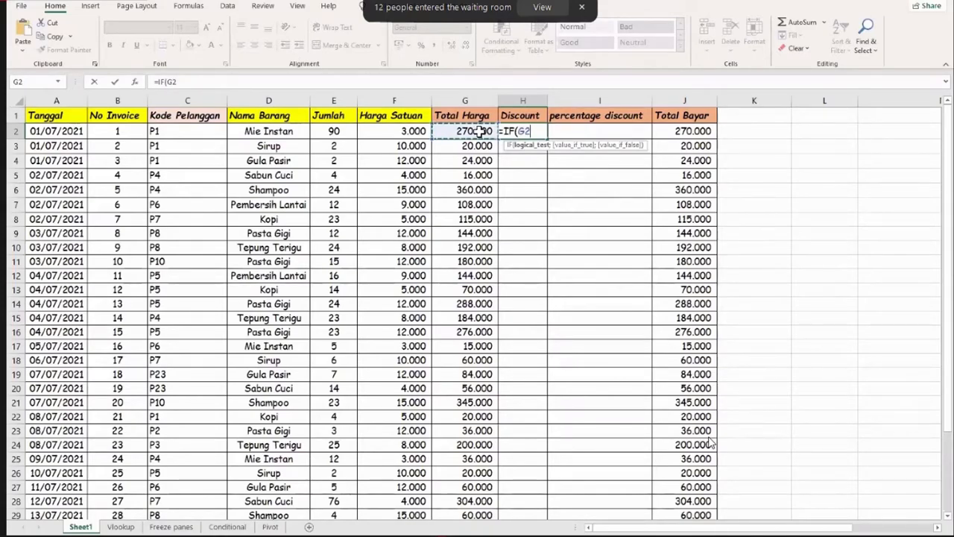
{"action": "type", "text": ">"}
{"action": "type", "text": "="}
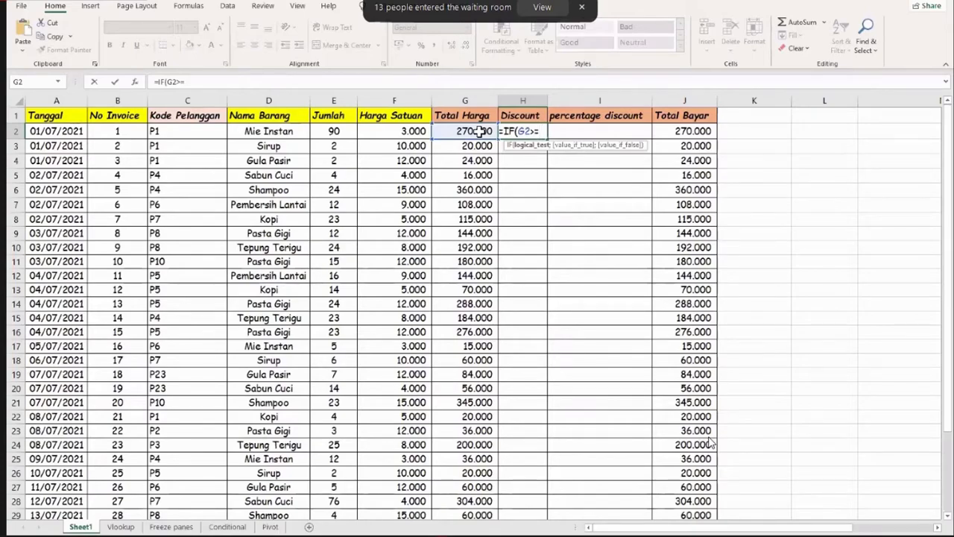
{"action": "type", "text": "50000"}
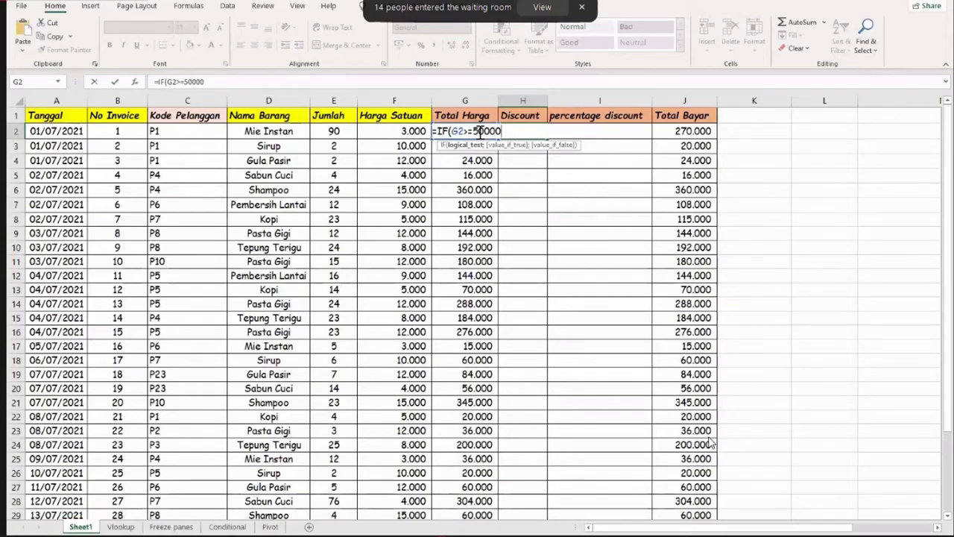
{"action": "type", "text": ";"}
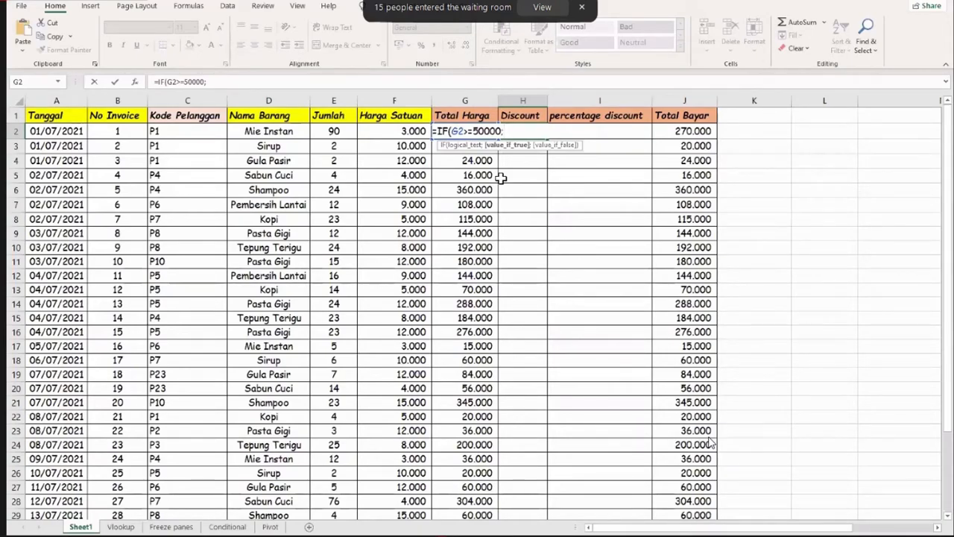
{"action": "type", "text": "5000;"}
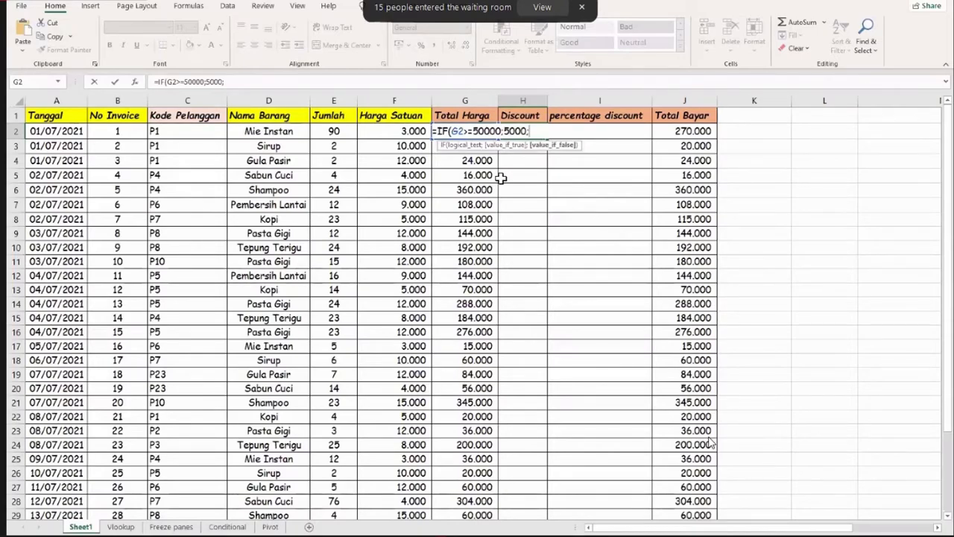
{"action": "type", "text": "0)"}
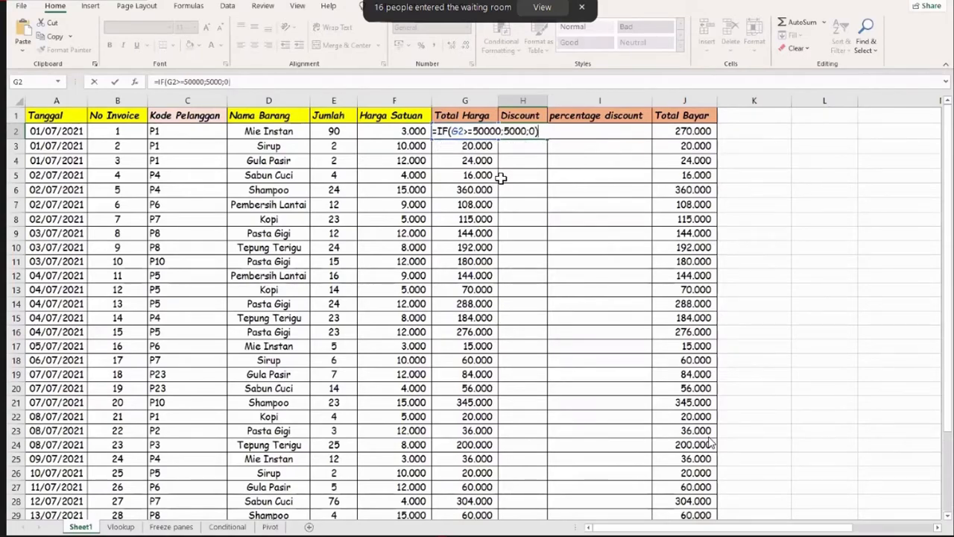
{"action": "key", "text": "Return"}
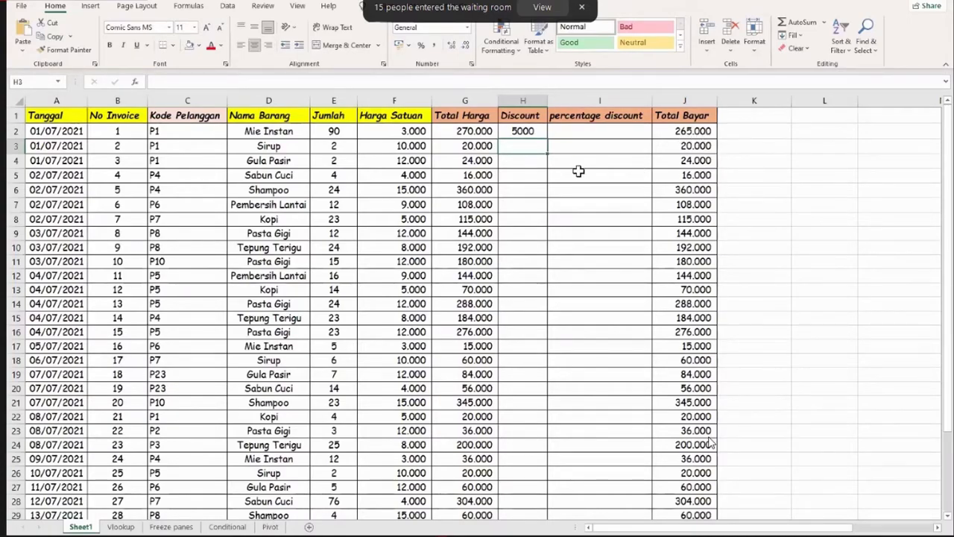
Fill the Discount IF formula from H2 down the column to row 35
{"action": "scroll", "coordinate": [470, 151], "scroll_direction": "down", "scroll_amount": 2}
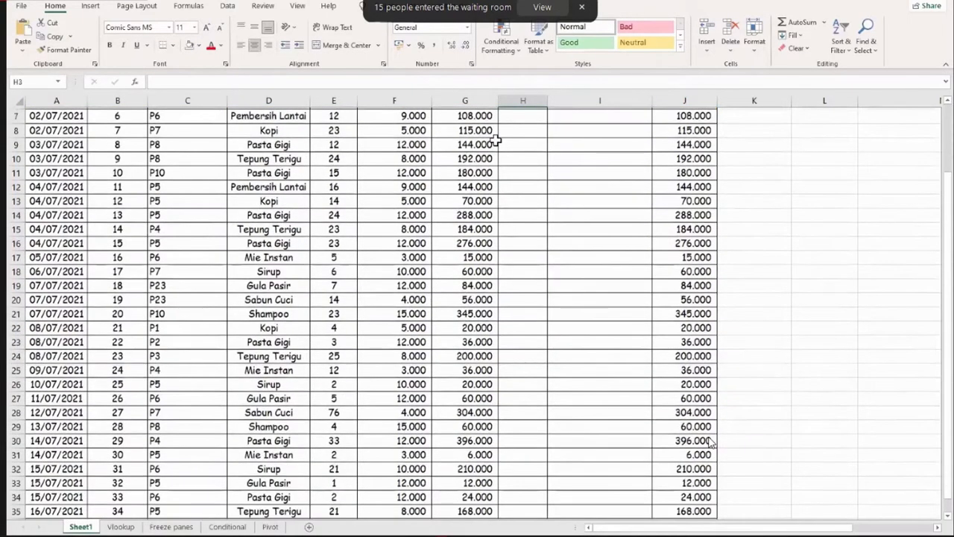
{"action": "scroll", "coordinate": [518, 130], "scroll_direction": "up", "scroll_amount": 2}
{"action": "left_click", "coordinate": [539, 134]}
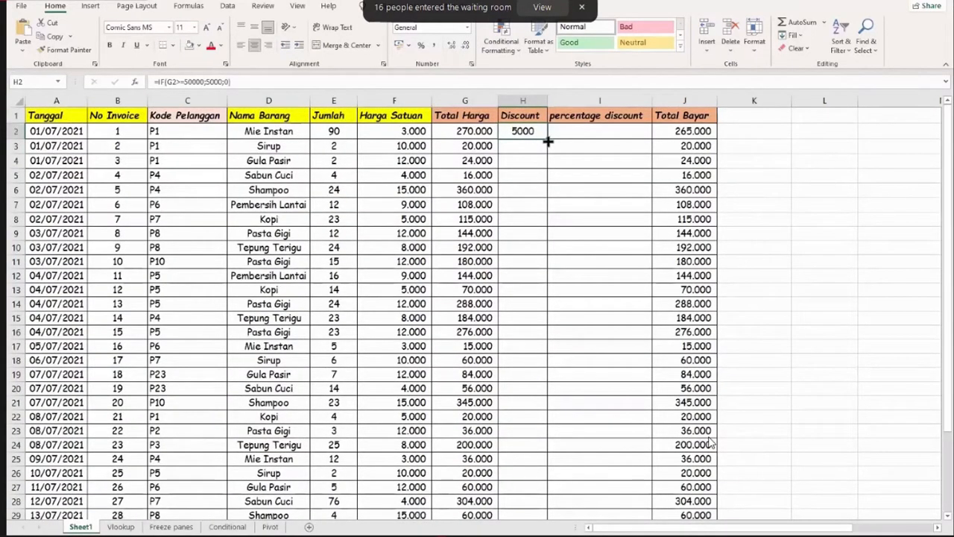
{"action": "double_click", "coordinate": [547, 140]}
{"action": "scroll", "coordinate": [595, 196], "scroll_direction": "down", "scroll_amount": 3}
{"action": "scroll", "coordinate": [595, 196], "scroll_direction": "up", "scroll_amount": 3}
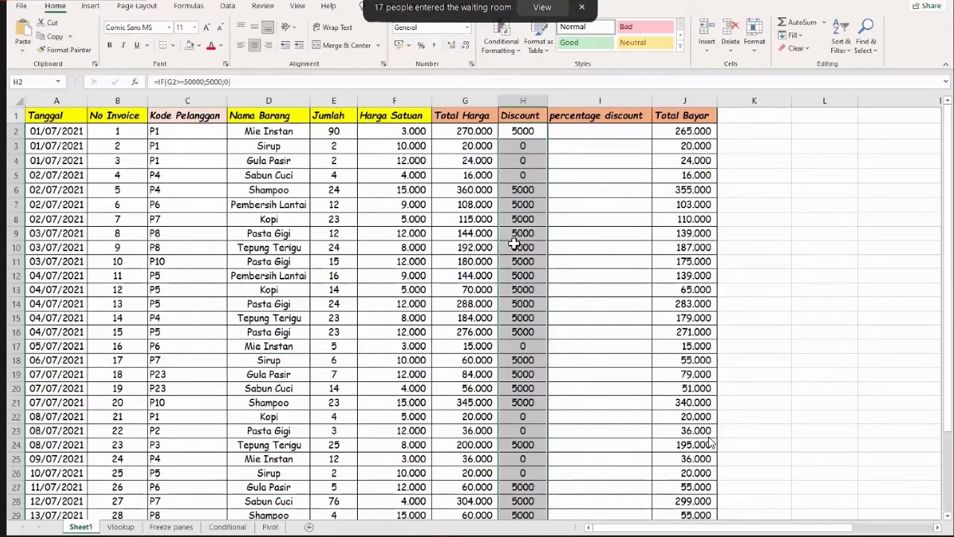
Enter the formula =H2/G2 in cell I2 to calculate the percentage discount as Discount divided by Total Harga
{"action": "scroll", "coordinate": [514, 244], "scroll_direction": "down", "scroll_amount": 3}
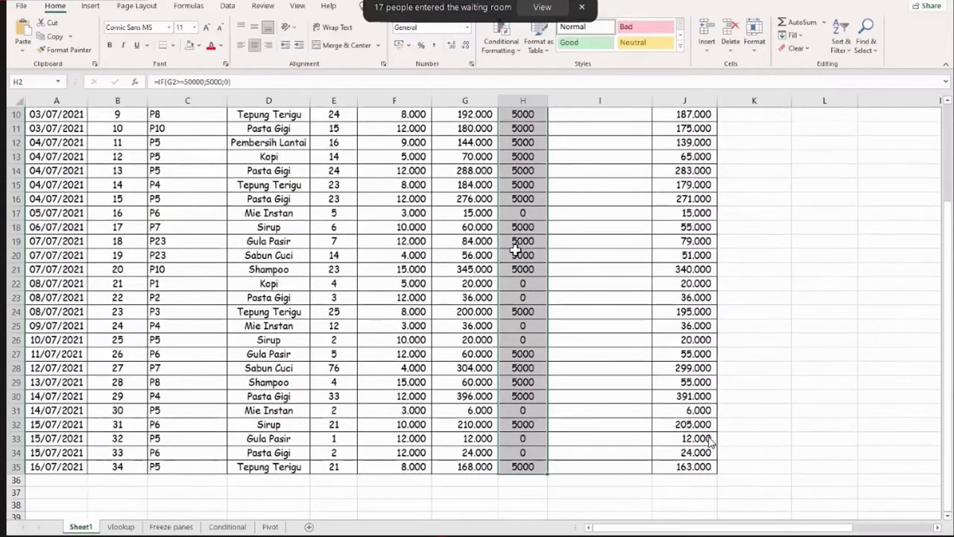
{"action": "scroll", "coordinate": [521, 251], "scroll_direction": "up", "scroll_amount": 3}
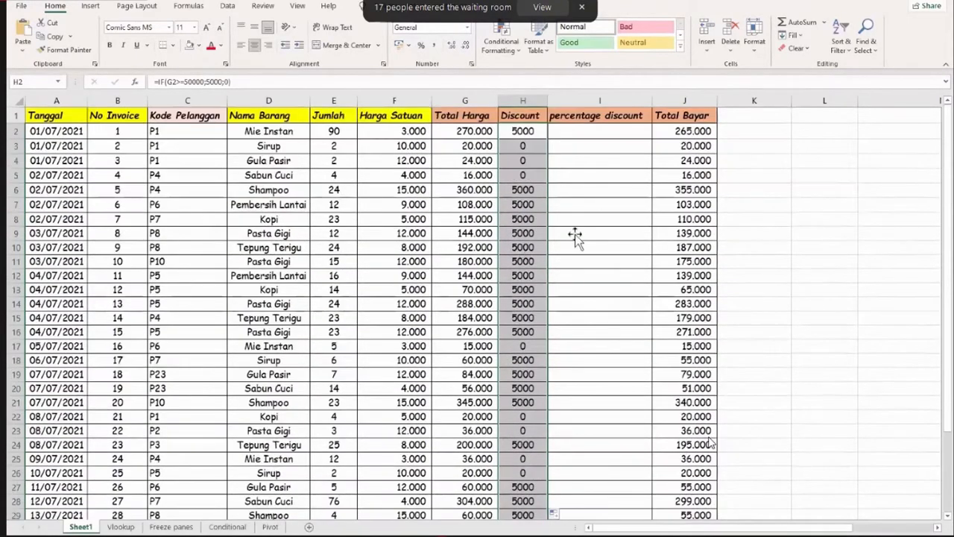
{"action": "left_click", "coordinate": [604, 137]}
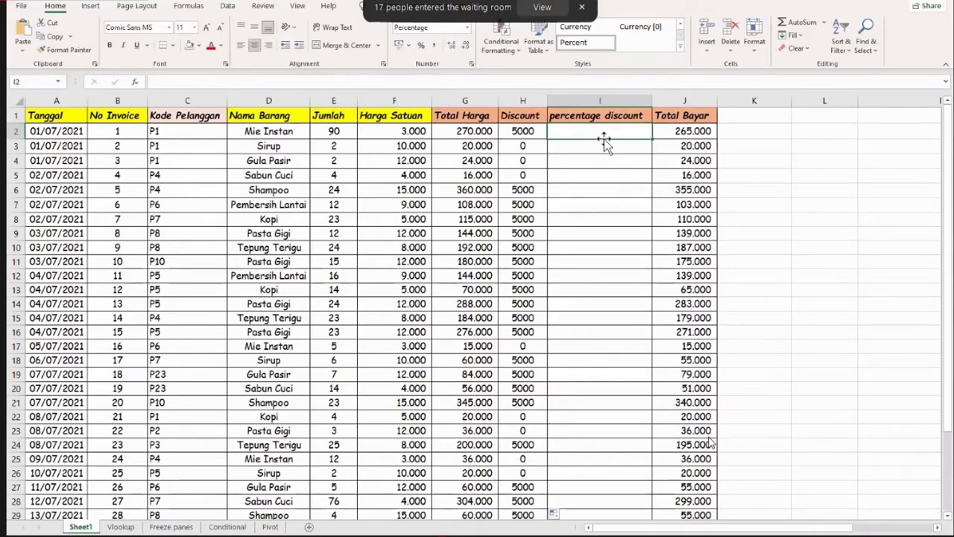
{"action": "type", "text": "="}
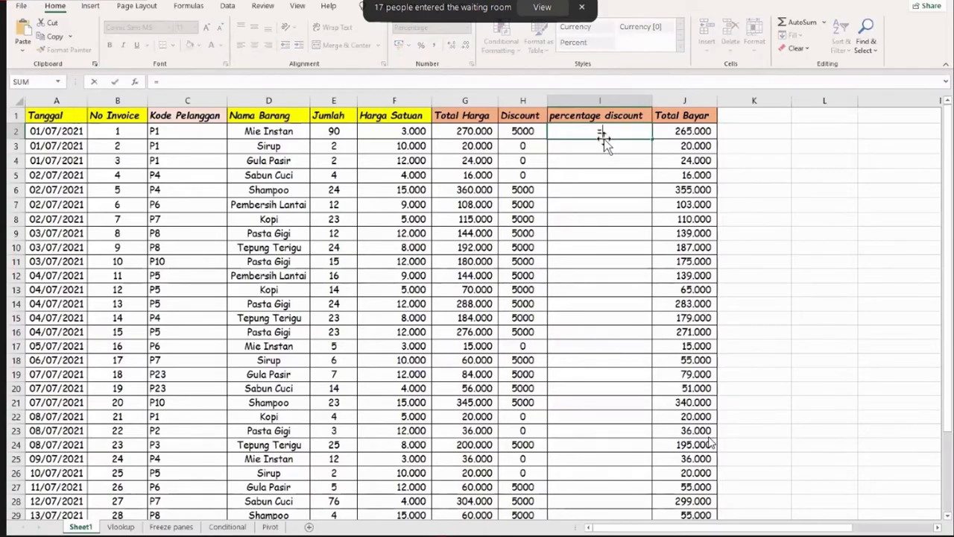
{"action": "left_click", "coordinate": [527, 134]}
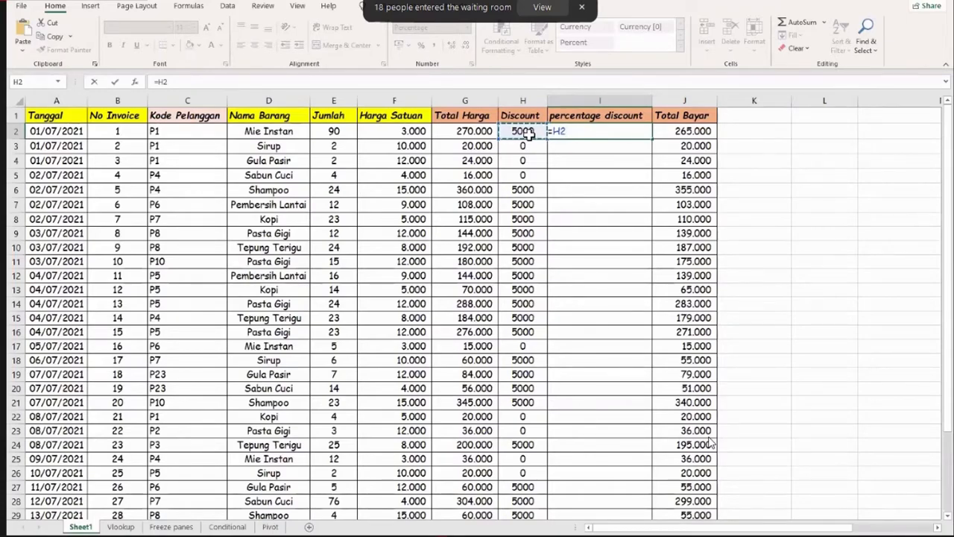
{"action": "type", "text": "/"}
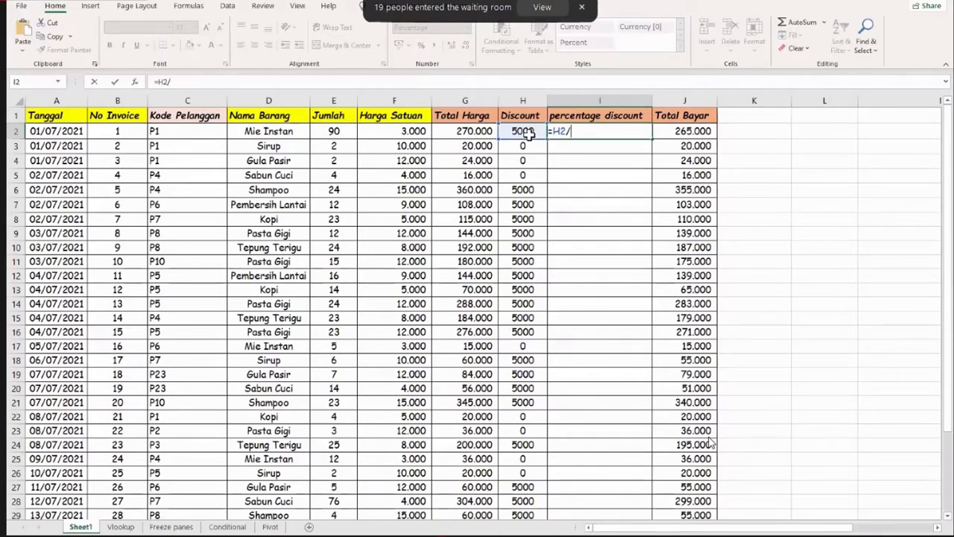
{"action": "left_click", "coordinate": [465, 130]}
{"action": "key", "text": "Return"}
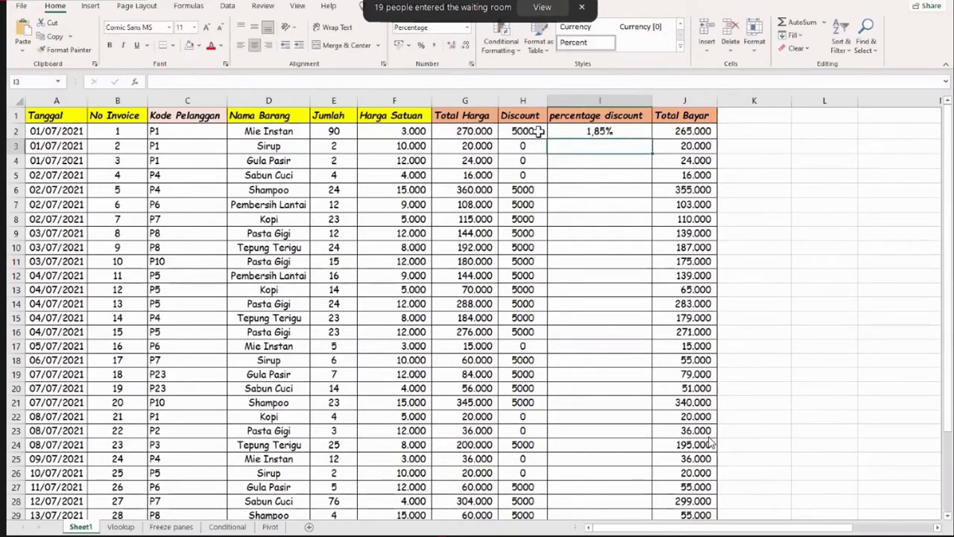
Fill the percentage discount formula from I2 down the column to row 35
{"action": "key", "text": "Up"}
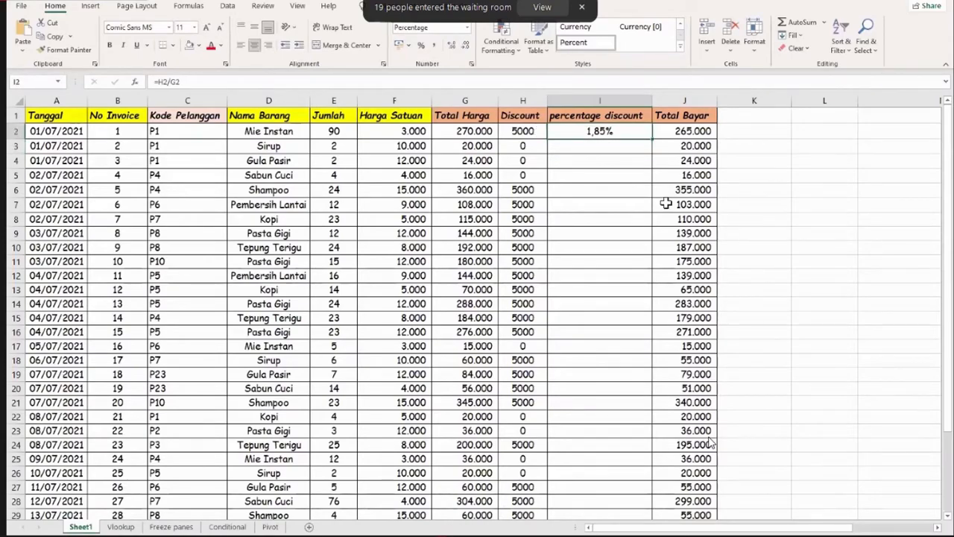
{"action": "double_click", "coordinate": [652, 141]}
{"action": "scroll", "coordinate": [611, 235], "scroll_direction": "down", "scroll_amount": 3}
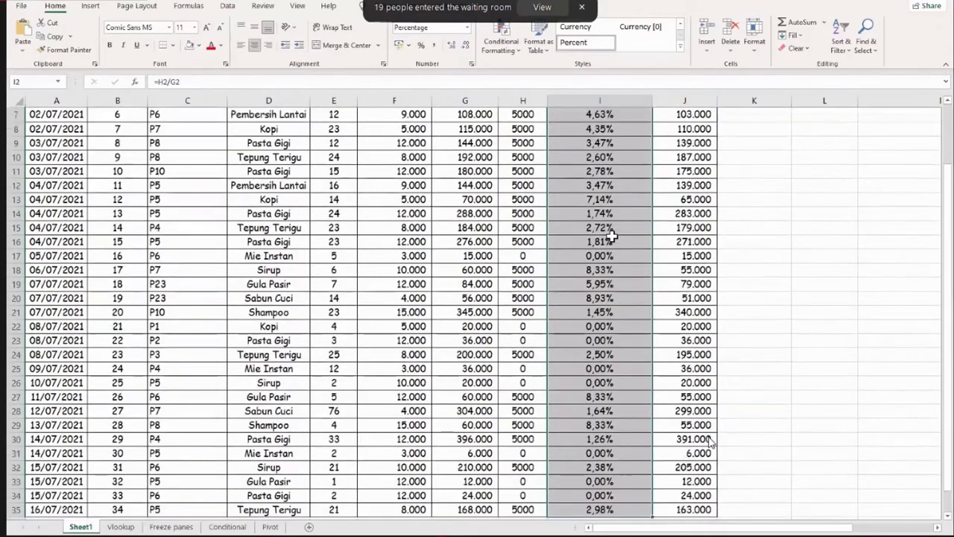
{"action": "scroll", "coordinate": [551, 149], "scroll_direction": "up", "scroll_amount": 3}
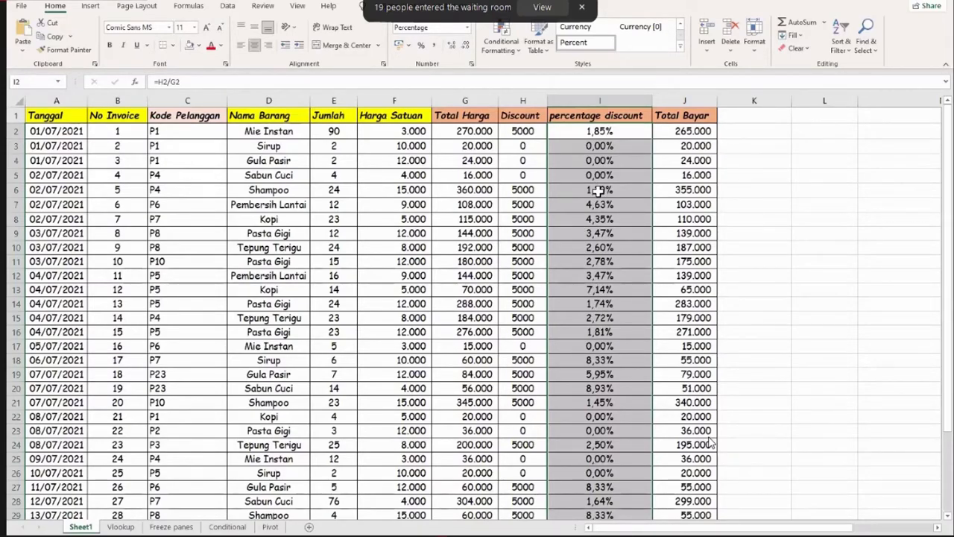
Review the percentage discount values against the Discount column through the last table row
{"action": "scroll", "coordinate": [598, 190], "scroll_direction": "down", "scroll_amount": 3}
{"action": "scroll", "coordinate": [132, 164], "scroll_direction": "up", "scroll_amount": 3}
{"action": "scroll", "coordinate": [506, 190], "scroll_direction": "down", "scroll_amount": 2}
{"action": "scroll", "coordinate": [509, 204], "scroll_direction": "up", "scroll_amount": 2}
{"action": "scroll", "coordinate": [509, 203], "scroll_direction": "down", "scroll_amount": 2}
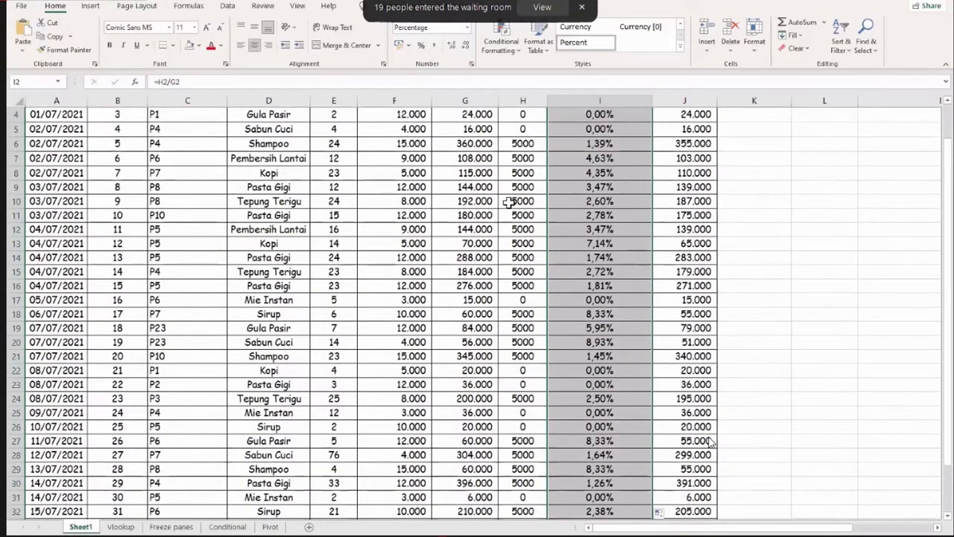
{"action": "scroll", "coordinate": [509, 203], "scroll_direction": "down", "scroll_amount": 2}
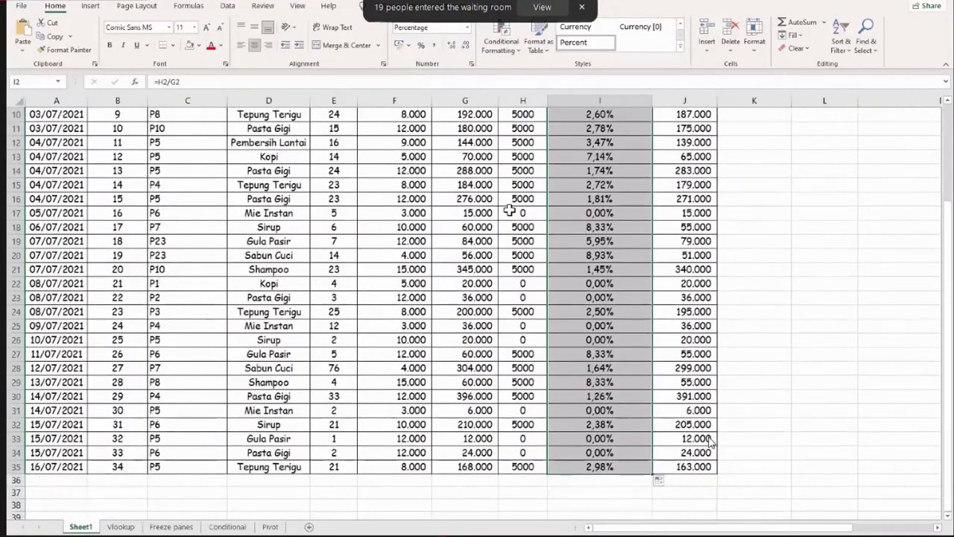
{"action": "scroll", "coordinate": [522, 224], "scroll_direction": "down", "scroll_amount": 1}
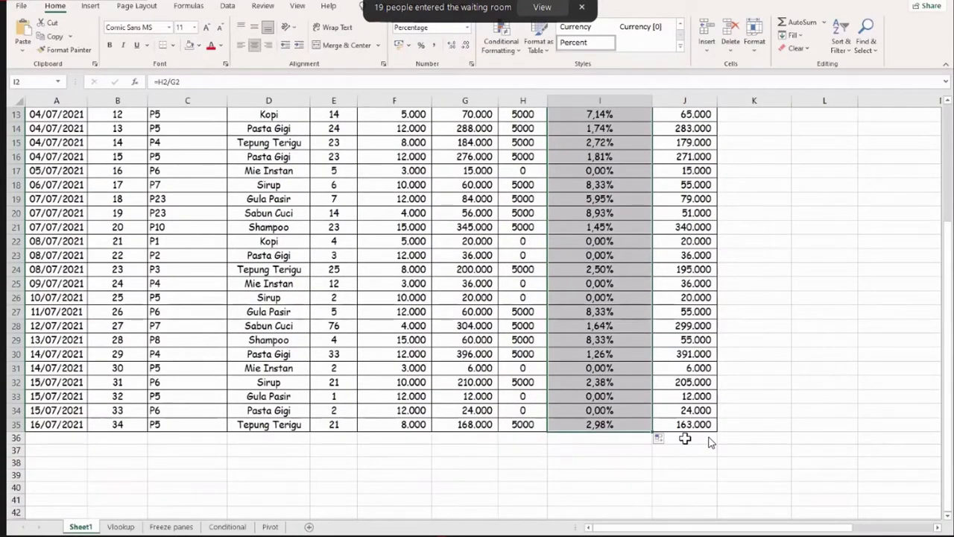
{"action": "left_click", "coordinate": [709, 441]}
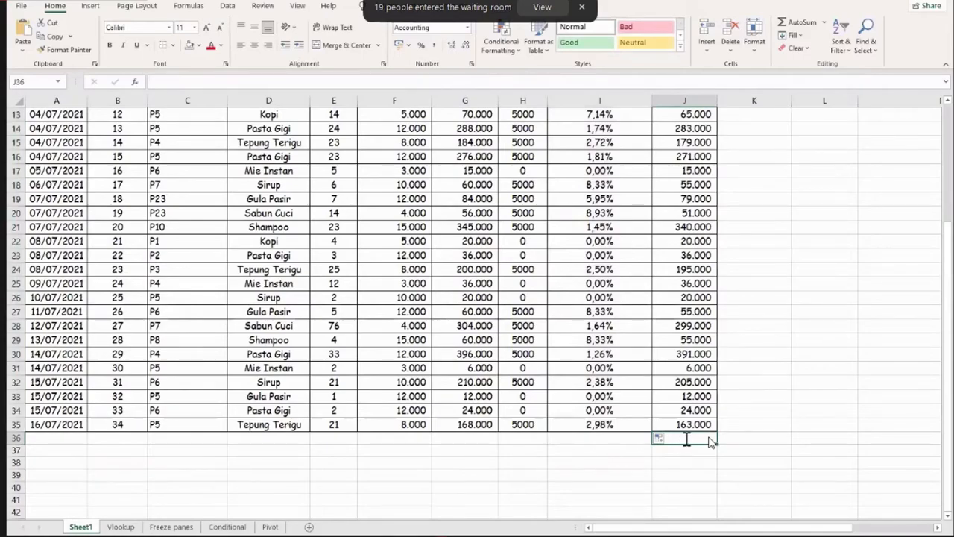
{"action": "type", "text": "="}
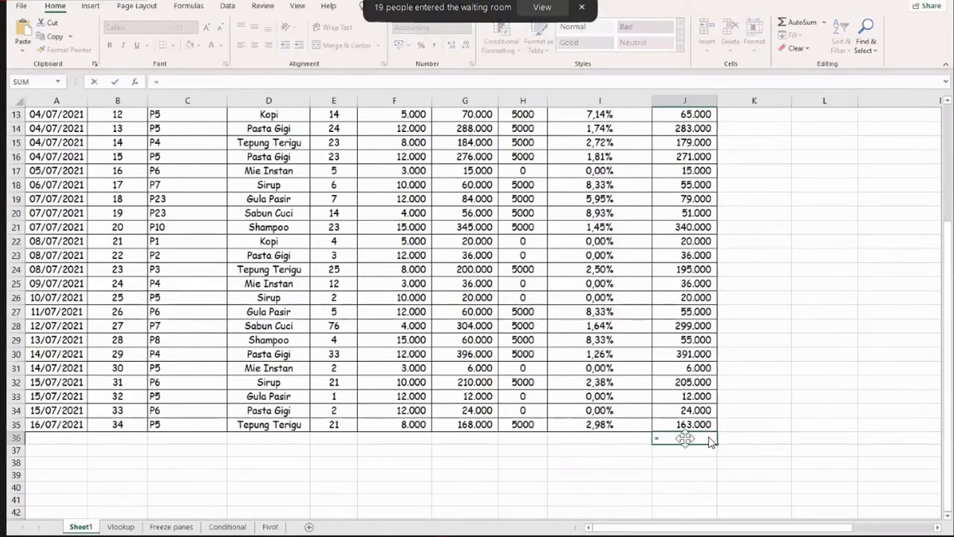
{"action": "type", "text": "sum"}
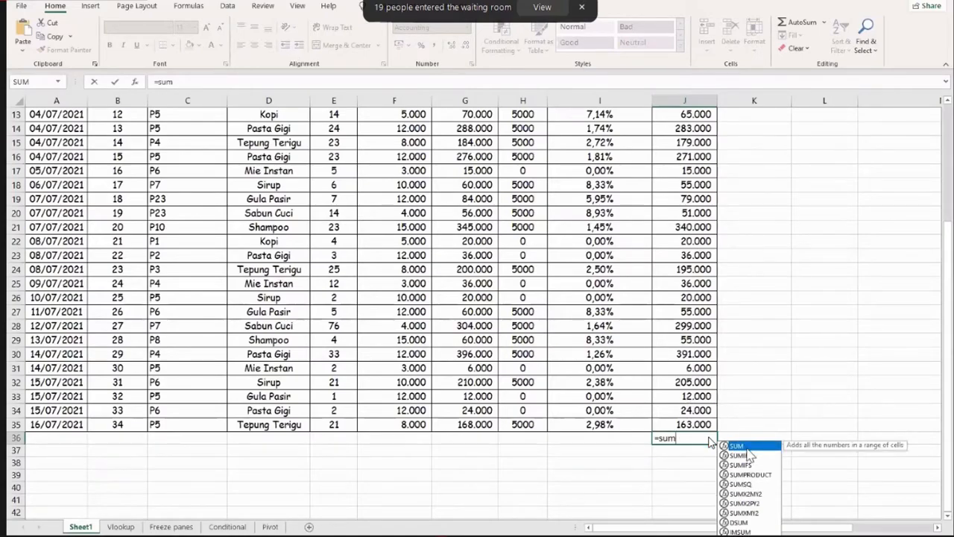
{"action": "double_click", "coordinate": [747, 445]}
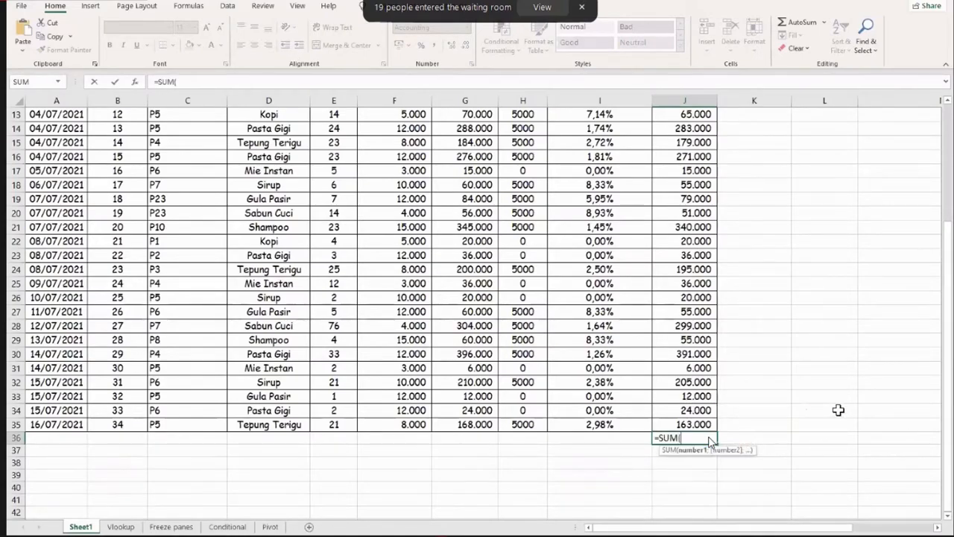
{"action": "scroll", "coordinate": [706, 369], "scroll_direction": "up", "scroll_amount": 4}
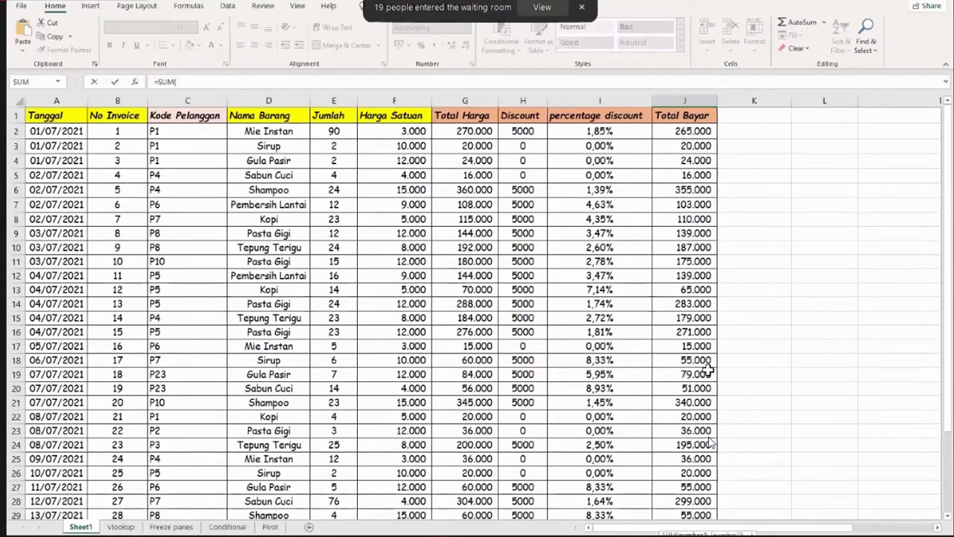
{"action": "scroll", "coordinate": [691, 340], "scroll_direction": "up", "scroll_amount": 2}
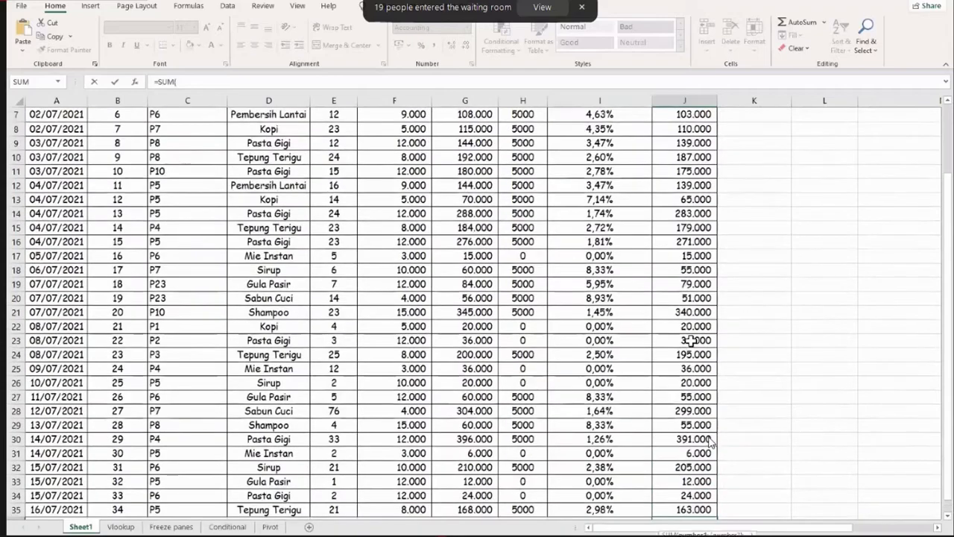
{"action": "scroll", "coordinate": [693, 149], "scroll_direction": "up", "scroll_amount": 2}
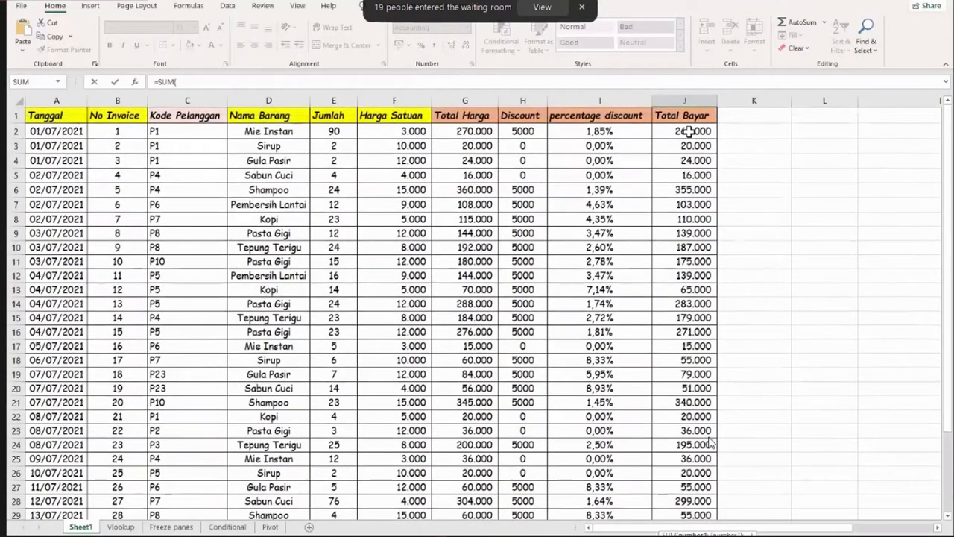
{"action": "left_click", "coordinate": [690, 131]}
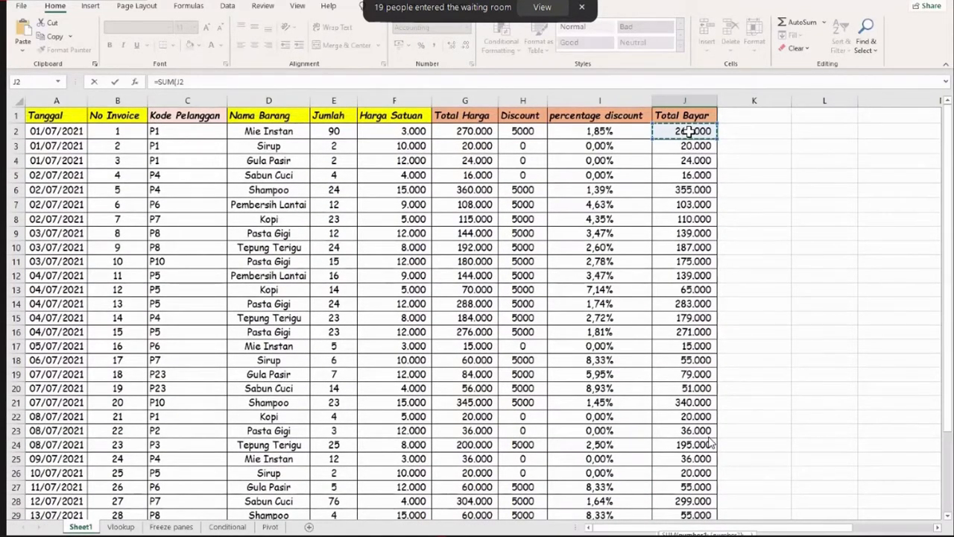
{"action": "mouse_move", "coordinate": [689, 131]}
{"action": "left_mouse_down"}
{"action": "mouse_move", "coordinate": [688, 142]}
{"action": "mouse_move", "coordinate": [688, 130]}
{"action": "left_mouse_up"}
{"action": "left_click_drag", "start_coordinate": [693, 160], "coordinate": [708, 492]}
{"action": "left_click_drag", "start_coordinate": [709, 443], "coordinate": [705, 465]}
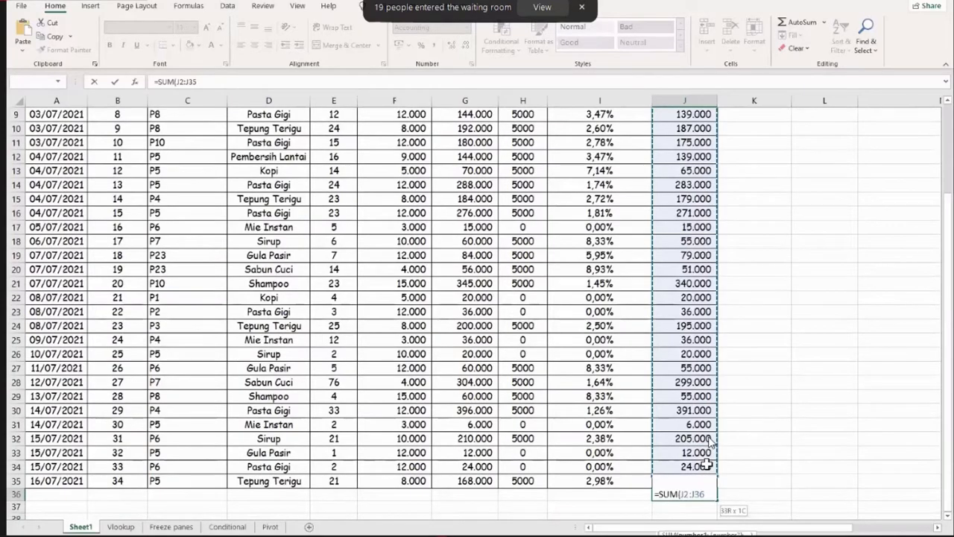
{"action": "key", "text": "Right"}
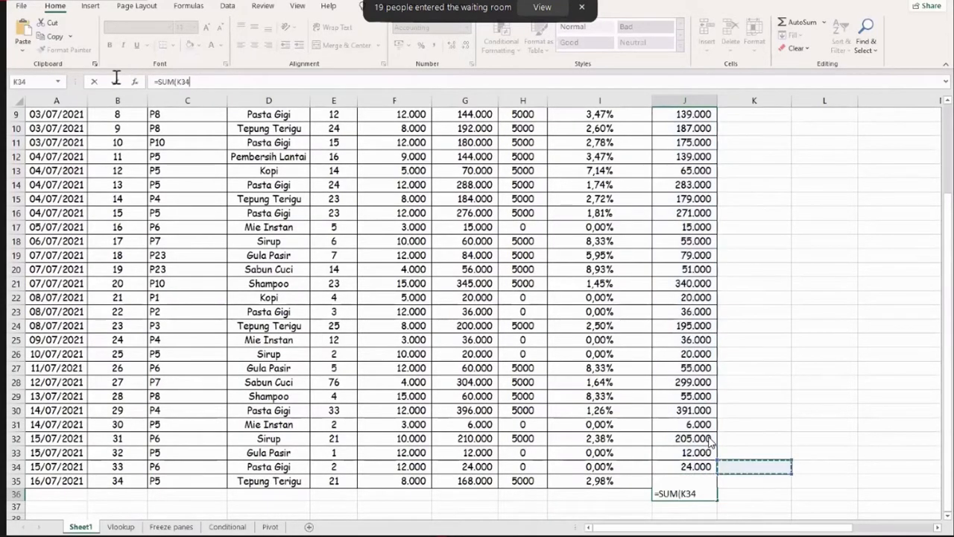
{"action": "key", "text": "Escape"}
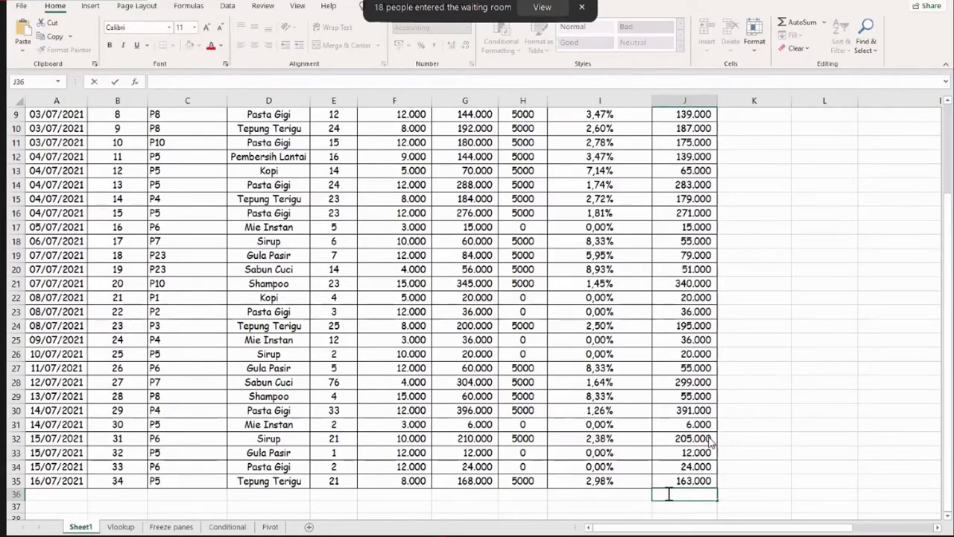
Enter the formula =SUM(J2:J35) in cell J36 to total the Total Bayar column
{"action": "type", "text": "=sum"}
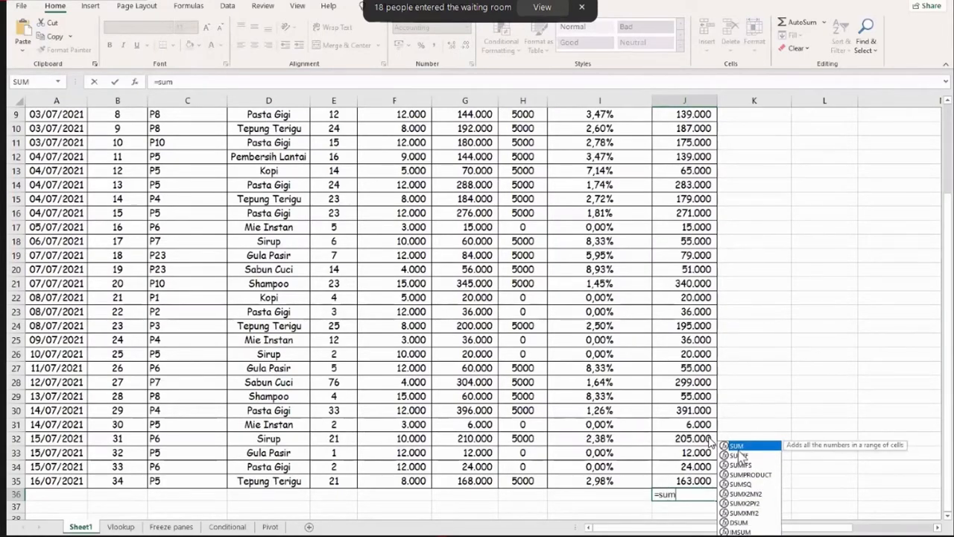
{"action": "double_click", "coordinate": [736, 446]}
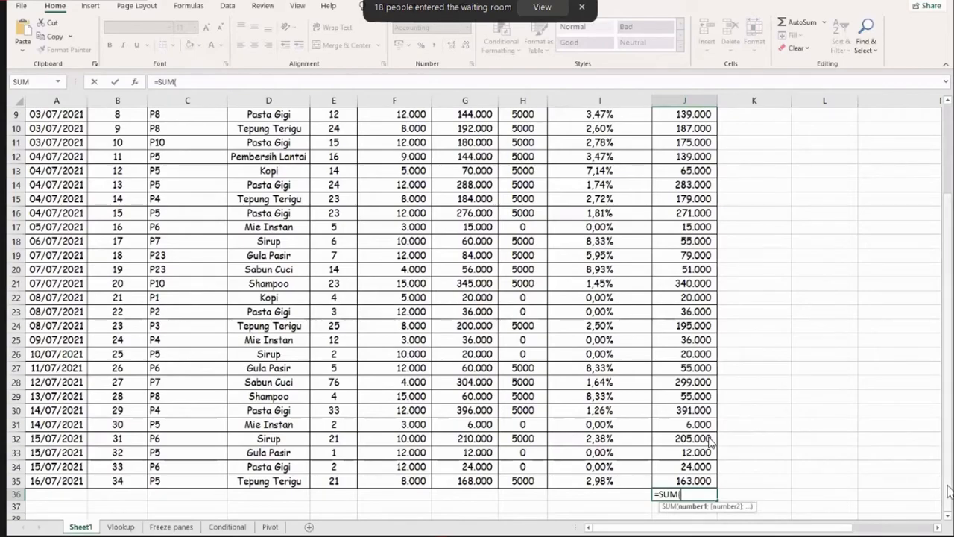
{"action": "scroll", "coordinate": [699, 133], "scroll_direction": "up", "scroll_amount": 3}
{"action": "left_click", "coordinate": [699, 132]}
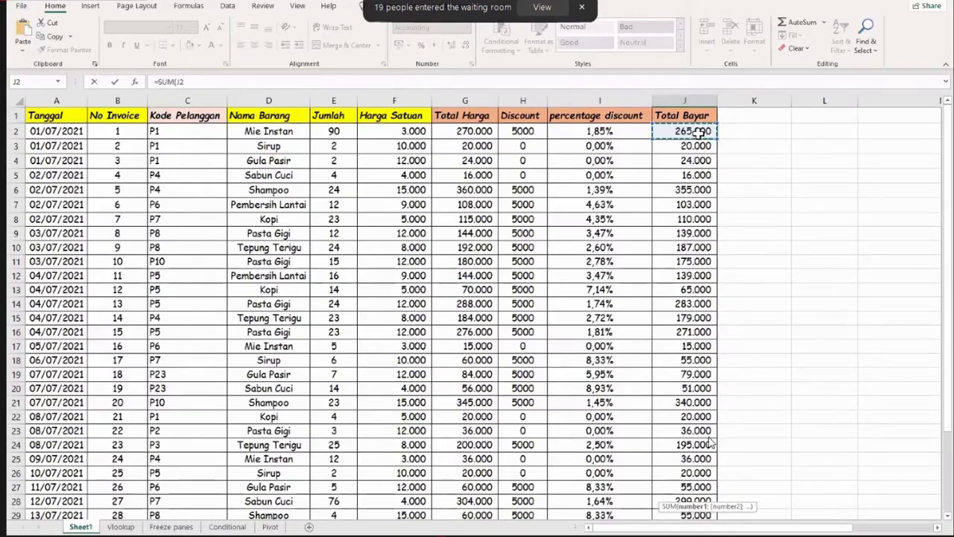
{"action": "key", "text": "ctrl+shift+Down"}
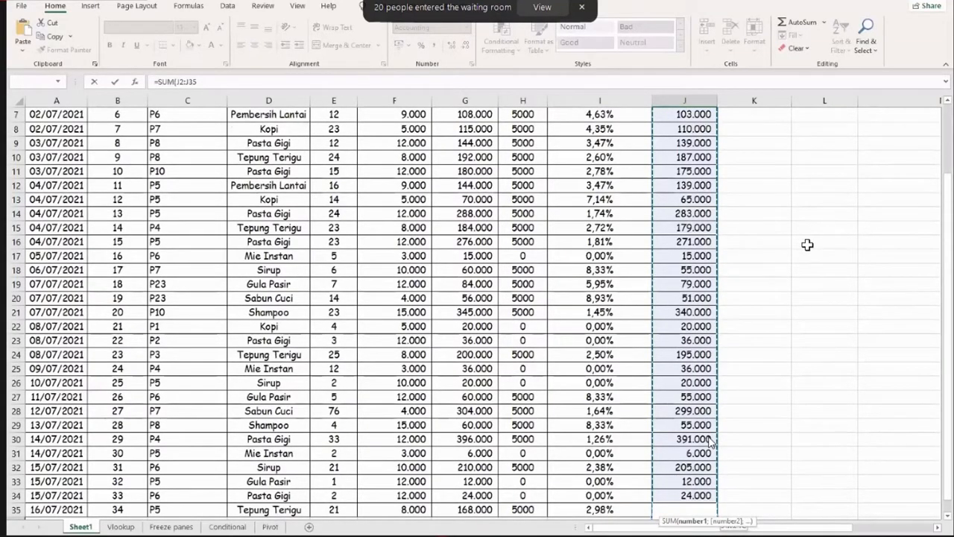
{"action": "scroll", "coordinate": [729, 419], "scroll_direction": "down", "scroll_amount": 2}
{"action": "left_click", "coordinate": [219, 80]}
{"action": "type", "text": ")"}
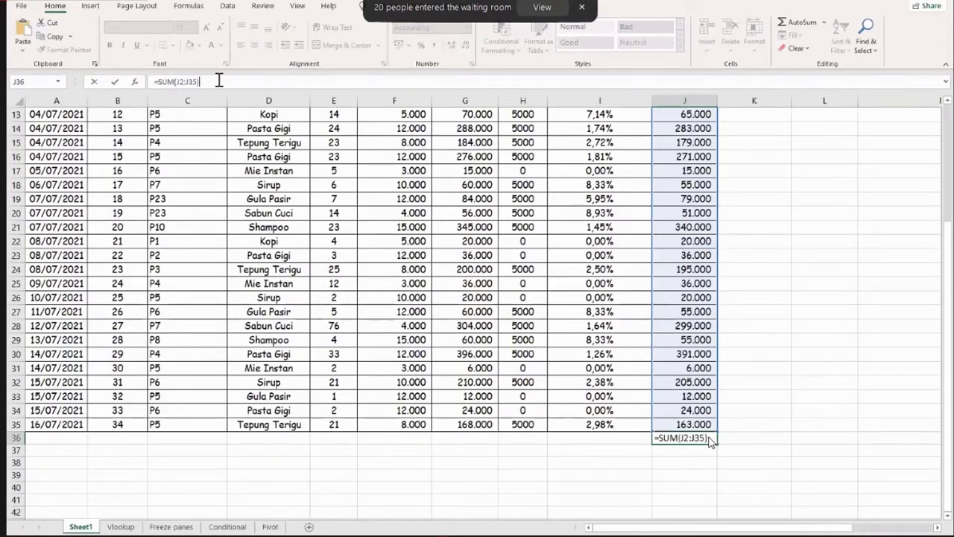
{"action": "key", "text": "Return"}
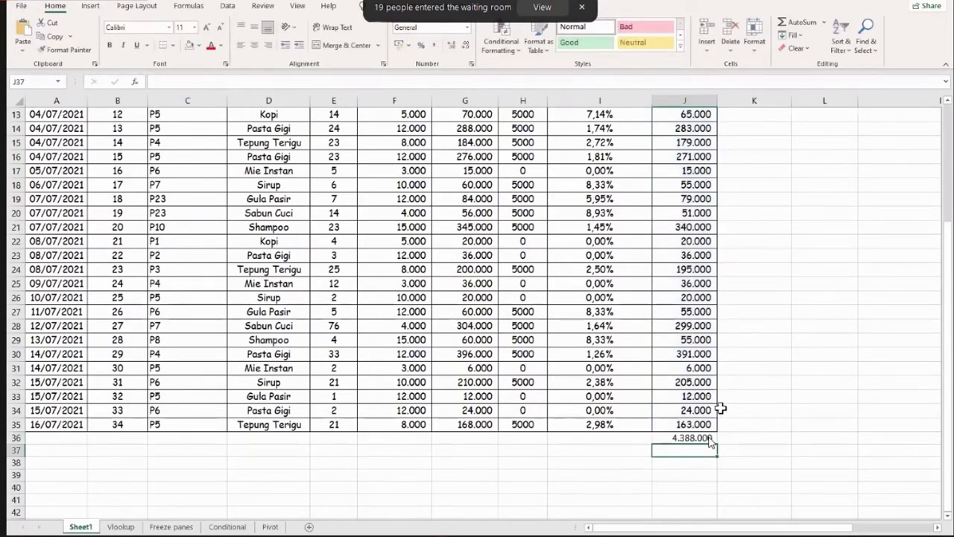
Check the sum formula in cell J36 and look over the Total Bayar values it covers
{"action": "scroll", "coordinate": [711, 443], "scroll_direction": "down", "scroll_amount": 1}
{"action": "scroll", "coordinate": [710, 442], "scroll_direction": "down", "scroll_amount": 1}
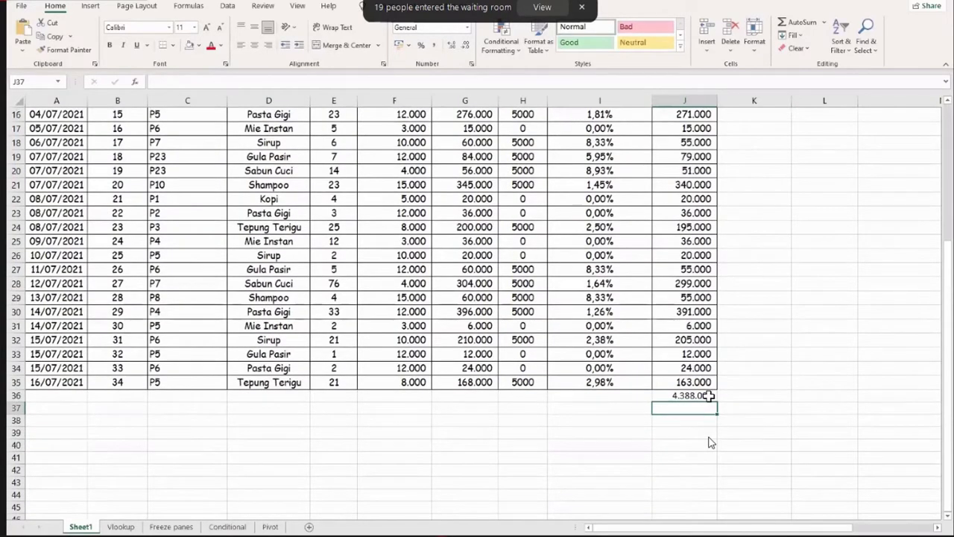
{"action": "left_click", "coordinate": [707, 396]}
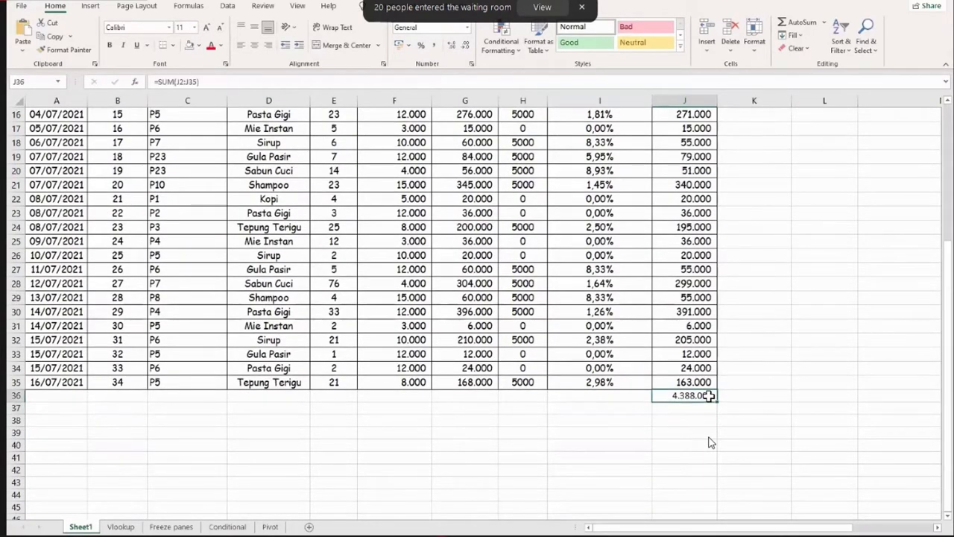
{"action": "left_click", "coordinate": [760, 382]}
{"action": "left_click", "coordinate": [690, 410]}
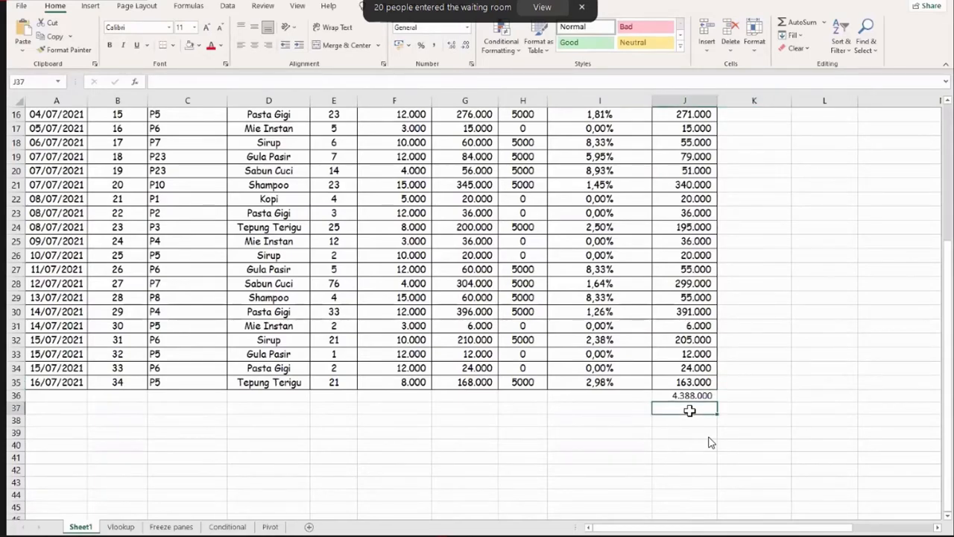
{"action": "scroll", "coordinate": [712, 304], "scroll_direction": "up", "scroll_amount": 4}
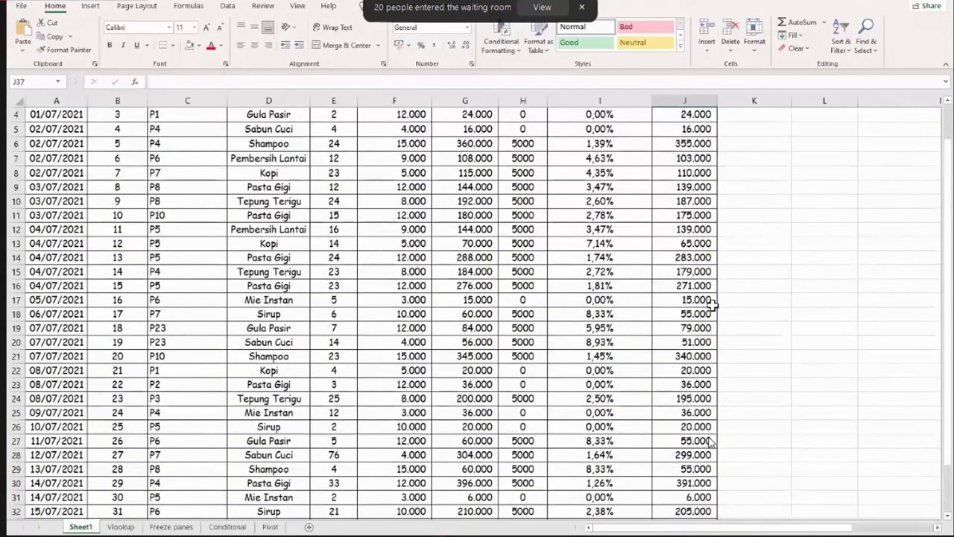
{"action": "scroll", "coordinate": [711, 304], "scroll_direction": "up", "scroll_amount": 1}
{"action": "scroll", "coordinate": [673, 339], "scroll_direction": "down", "scroll_amount": 7}
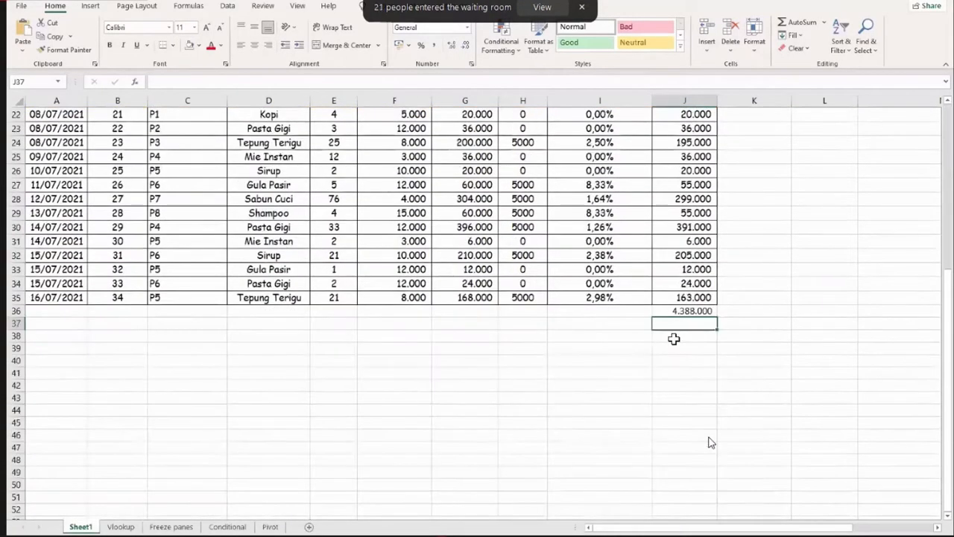
Try the formula =MAX(J2:J36) in cell J37 and clear the cell again
{"action": "scroll", "coordinate": [671, 368], "scroll_direction": "up", "scroll_amount": 1}
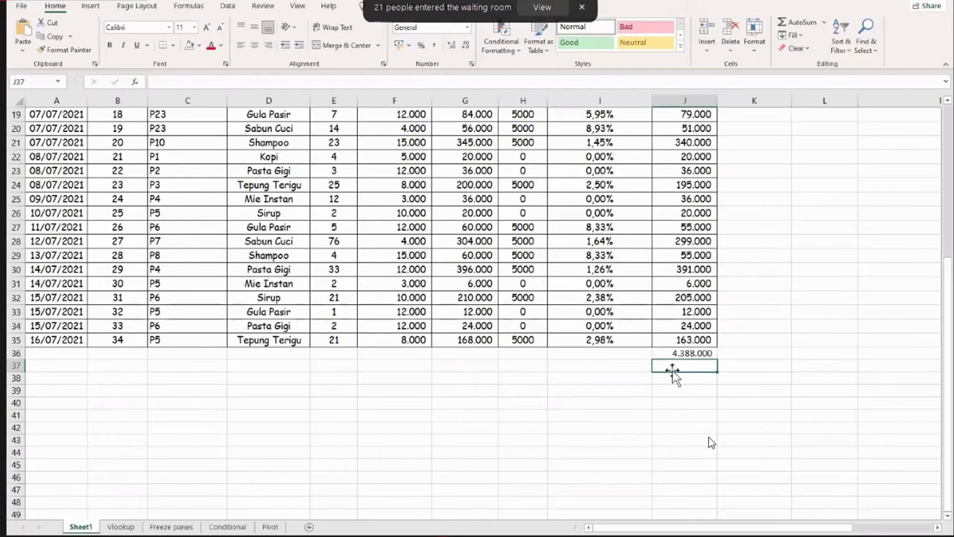
{"action": "type", "text": "="}
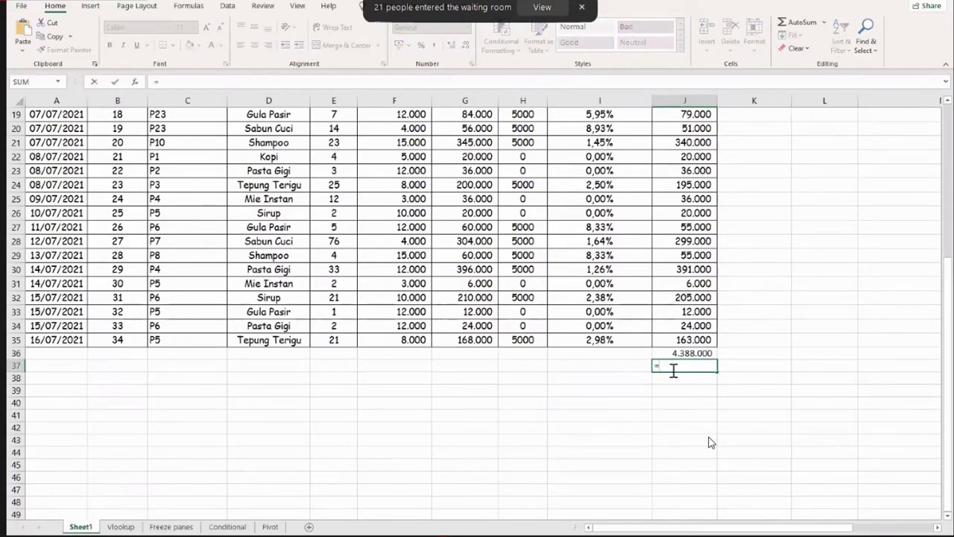
{"action": "type", "text": "ma"}
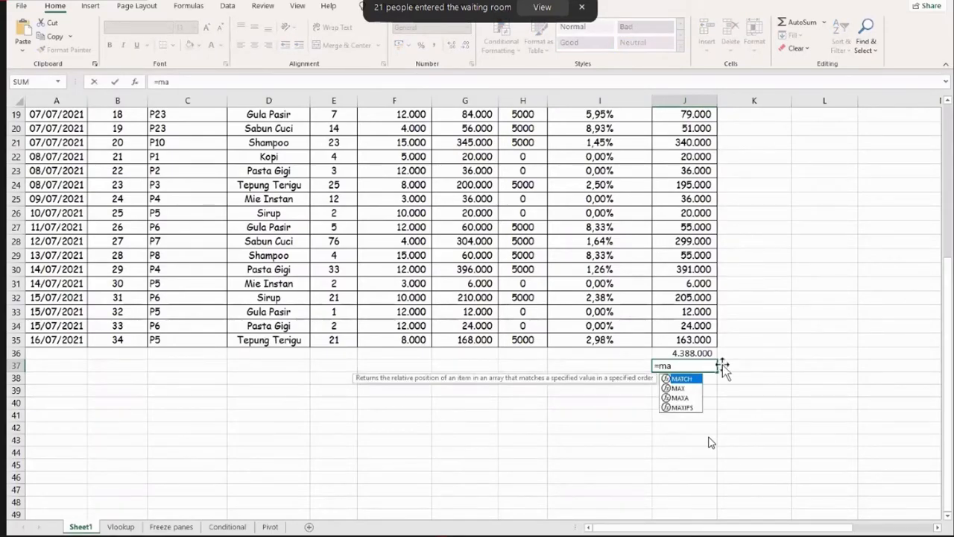
{"action": "left_click", "coordinate": [680, 388]}
{"action": "double_click", "coordinate": [682, 386]}
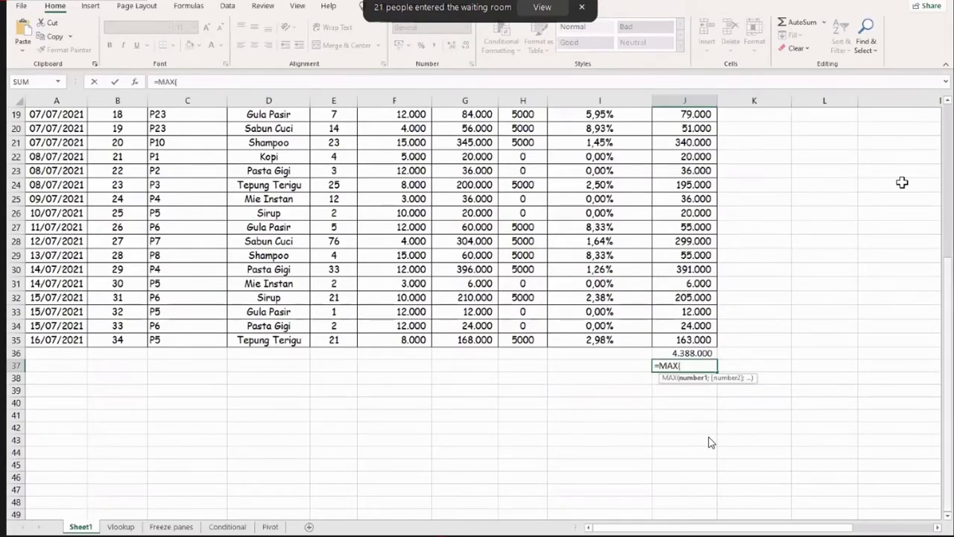
{"action": "scroll", "coordinate": [701, 134], "scroll_direction": "up", "scroll_amount": 6}
{"action": "left_click", "coordinate": [702, 134]}
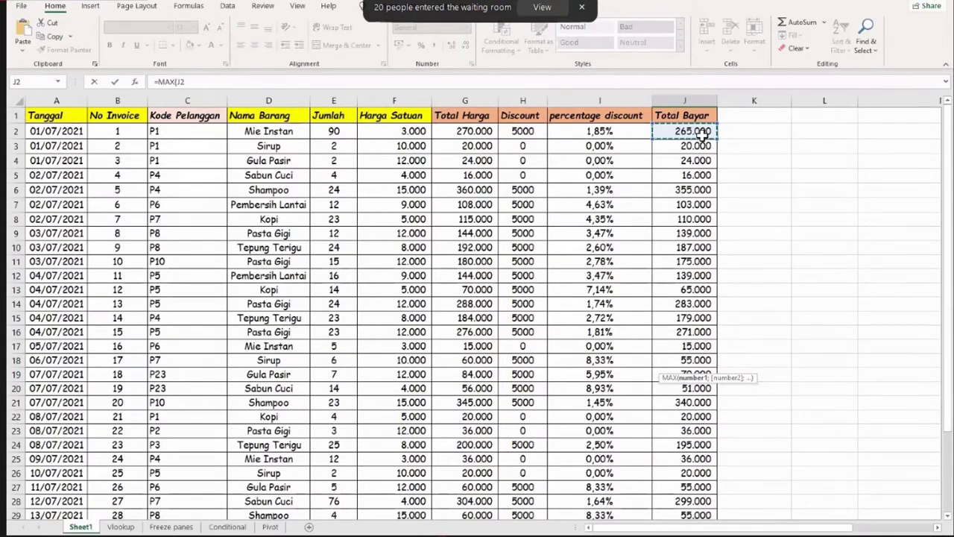
{"action": "key", "text": "ctrl+shift+Down"}
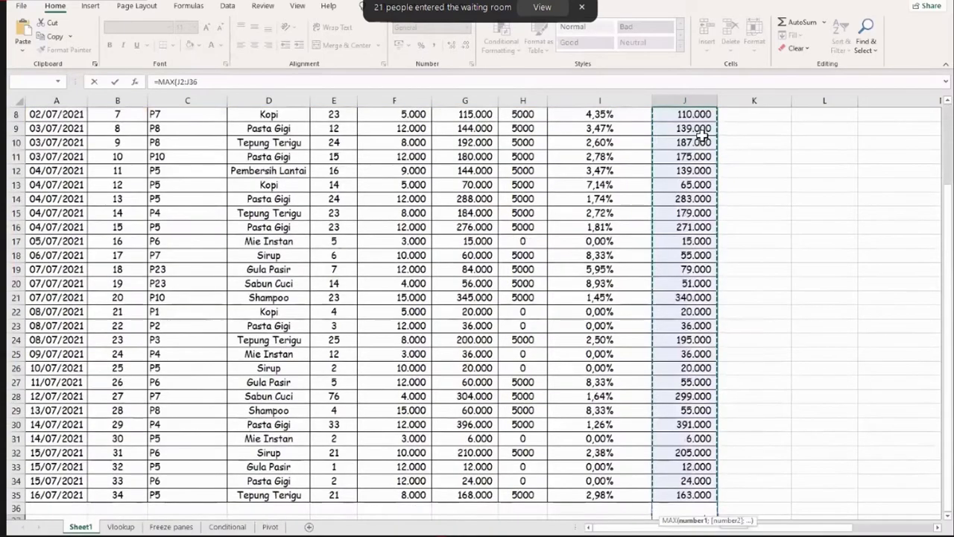
{"action": "type", "text": ")"}
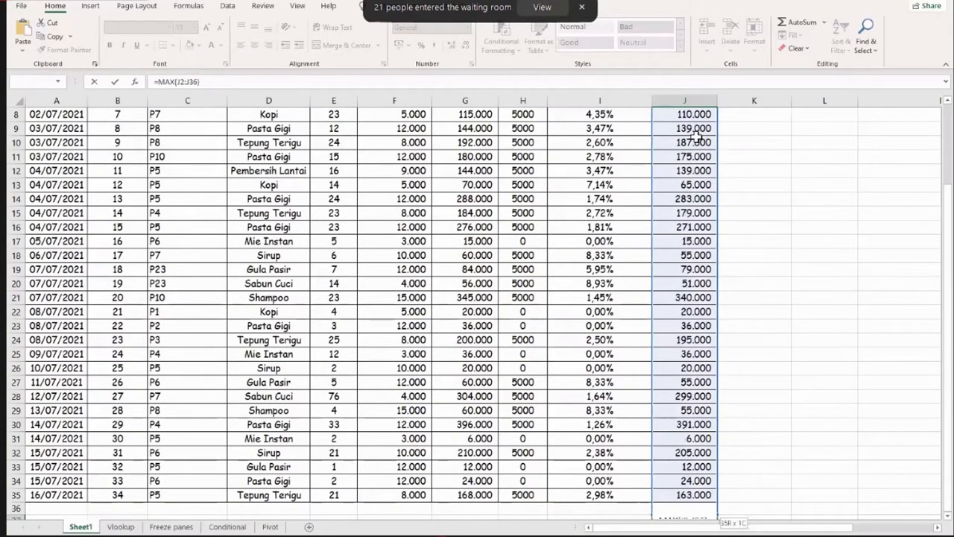
{"action": "key", "text": "Return"}
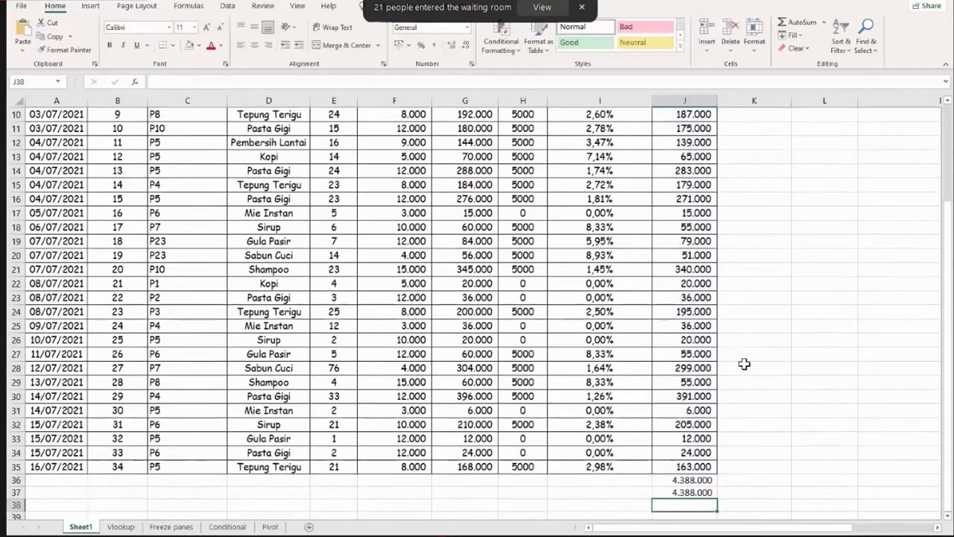
{"action": "left_click", "coordinate": [707, 492]}
{"action": "key", "text": "Delete"}
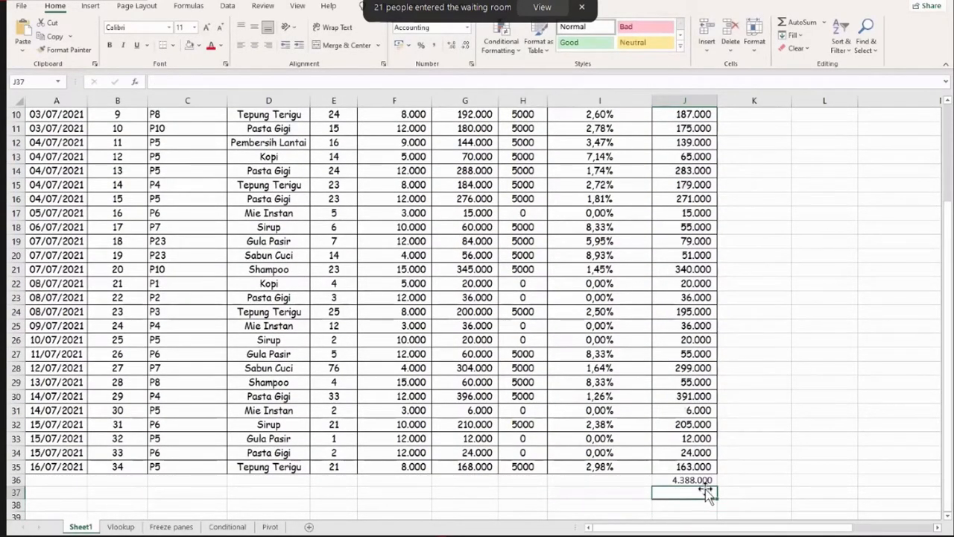
Enter a MAX formula in cell J37 covering the Total Bayar values from J2 through the last table row
{"action": "scroll", "coordinate": [850, 173], "scroll_direction": "up", "scroll_amount": 3}
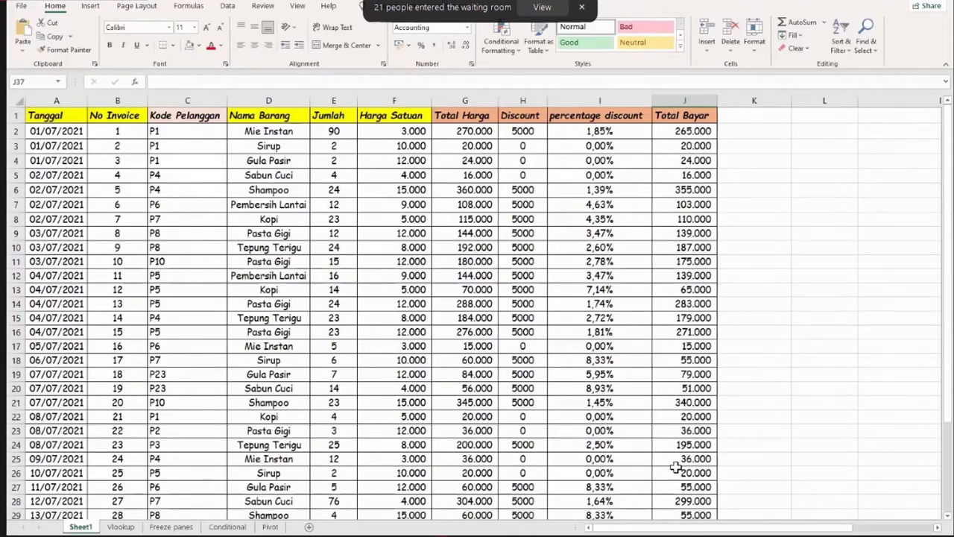
{"action": "scroll", "coordinate": [678, 465], "scroll_direction": "down", "scroll_amount": 4}
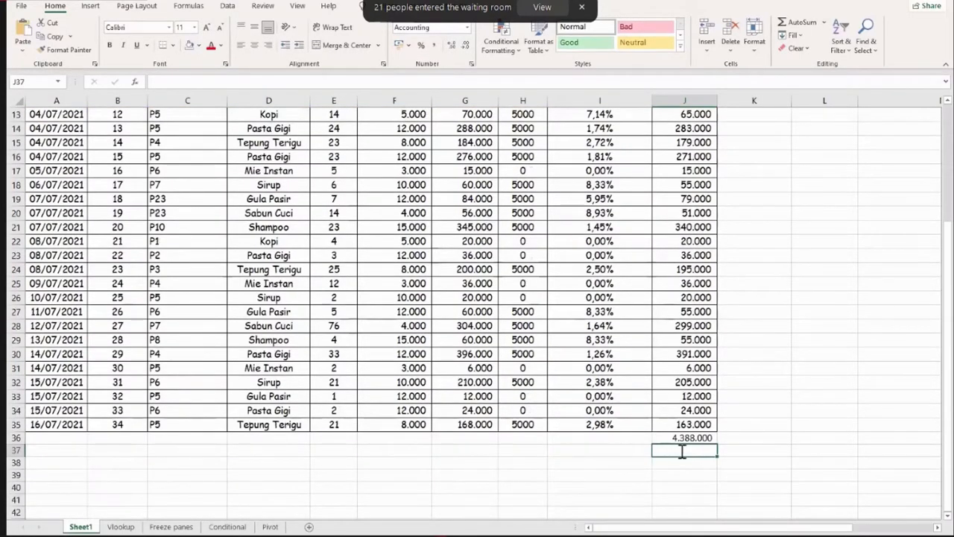
{"action": "type", "text": "="}
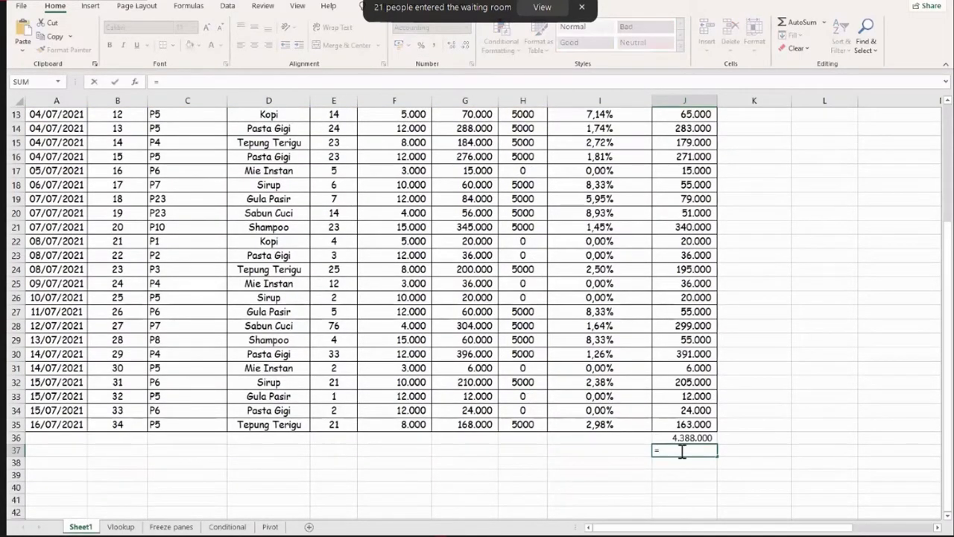
{"action": "type", "text": "ma"}
{"action": "key", "text": "Tab"}
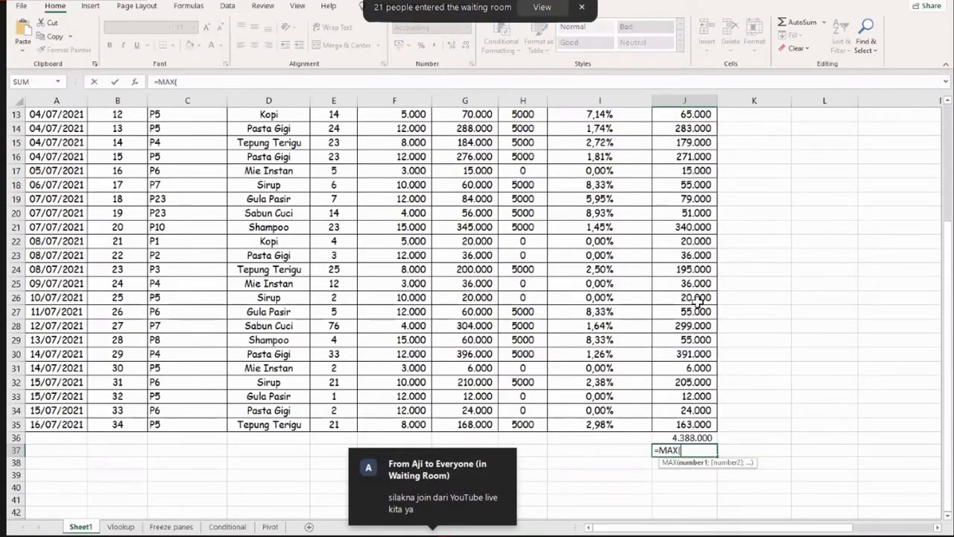
{"action": "key", "text": "ctrl+Up"}
{"action": "key", "text": "Down"}
{"action": "key", "text": "ctrl+shift+Down"}
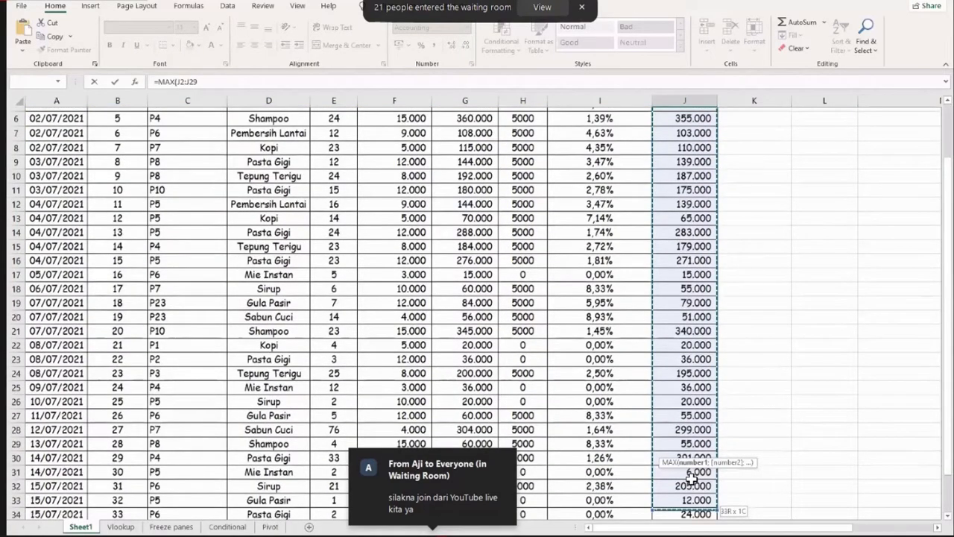
{"action": "type", "text": ")"}
{"action": "key", "text": "Return"}
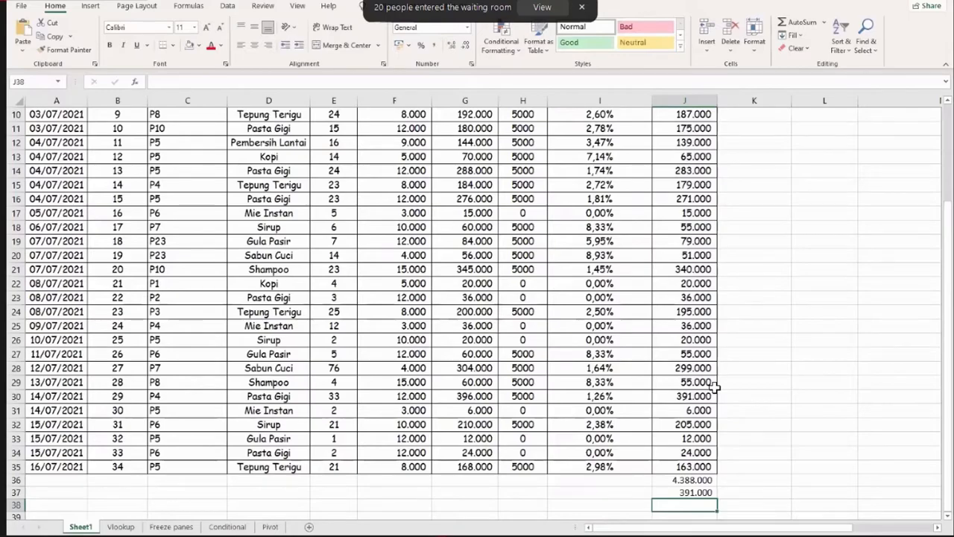
Check the Total Bayar values and clear the sum and maximum formulas from cells J36:J37
{"action": "scroll", "coordinate": [713, 386], "scroll_direction": "up", "scroll_amount": 2}
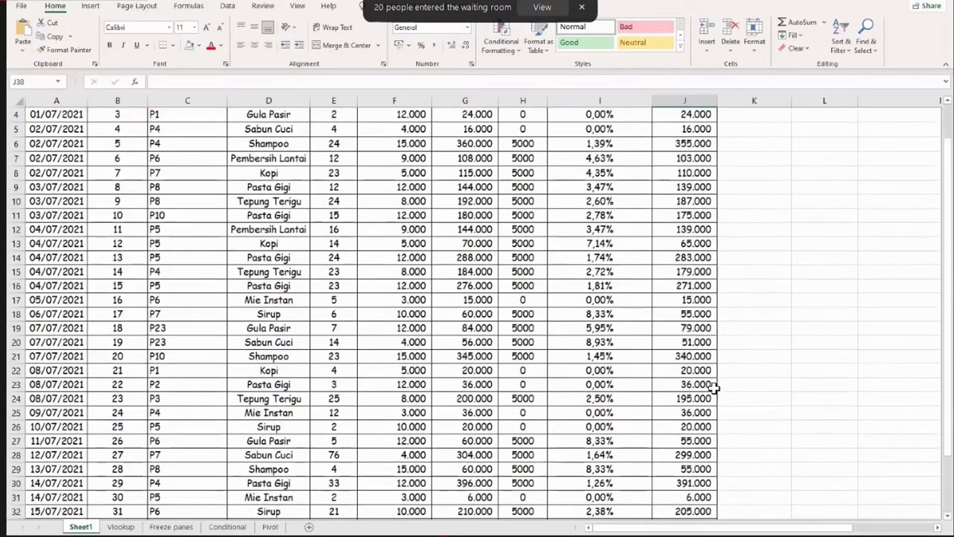
{"action": "scroll", "coordinate": [373, 395], "scroll_direction": "up", "scroll_amount": 1}
{"action": "scroll", "coordinate": [373, 396], "scroll_direction": "up", "scroll_amount": 1}
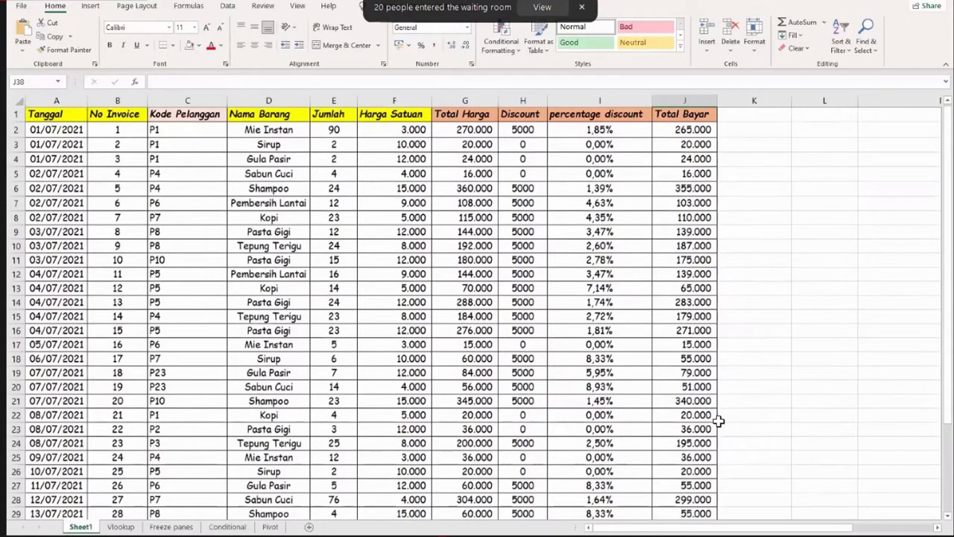
{"action": "scroll", "coordinate": [718, 421], "scroll_direction": "down", "scroll_amount": 4}
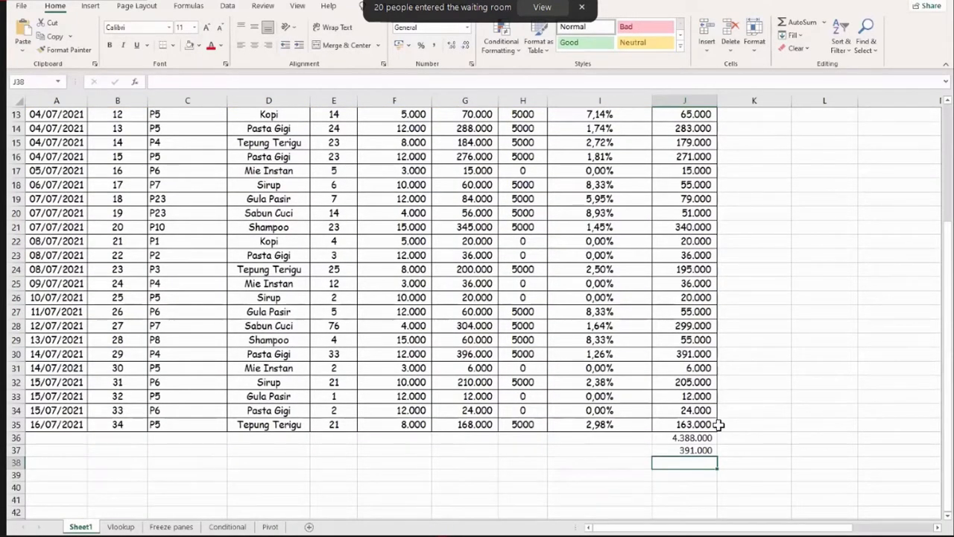
{"action": "scroll", "coordinate": [718, 421], "scroll_direction": "down", "scroll_amount": 3}
{"action": "left_click_drag", "start_coordinate": [701, 310], "coordinate": [702, 322]}
{"action": "key", "text": "Delete"}
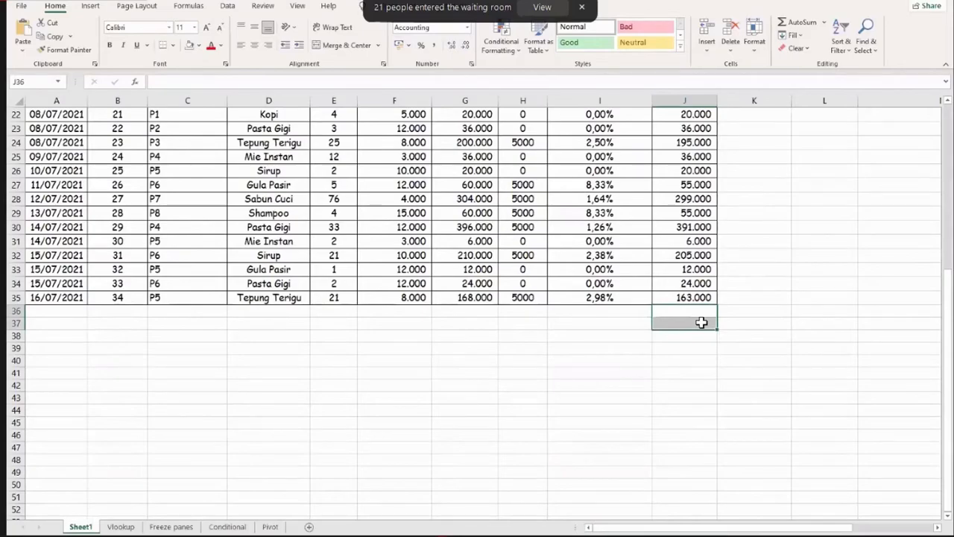
{"action": "scroll", "coordinate": [813, 298], "scroll_direction": "up", "scroll_amount": 3}
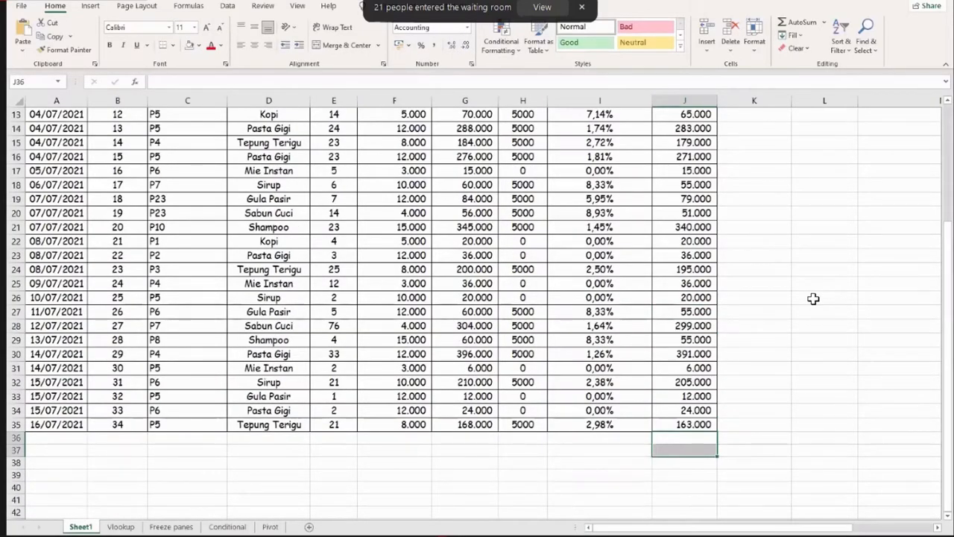
{"action": "scroll", "coordinate": [813, 298], "scroll_direction": "up", "scroll_amount": 3}
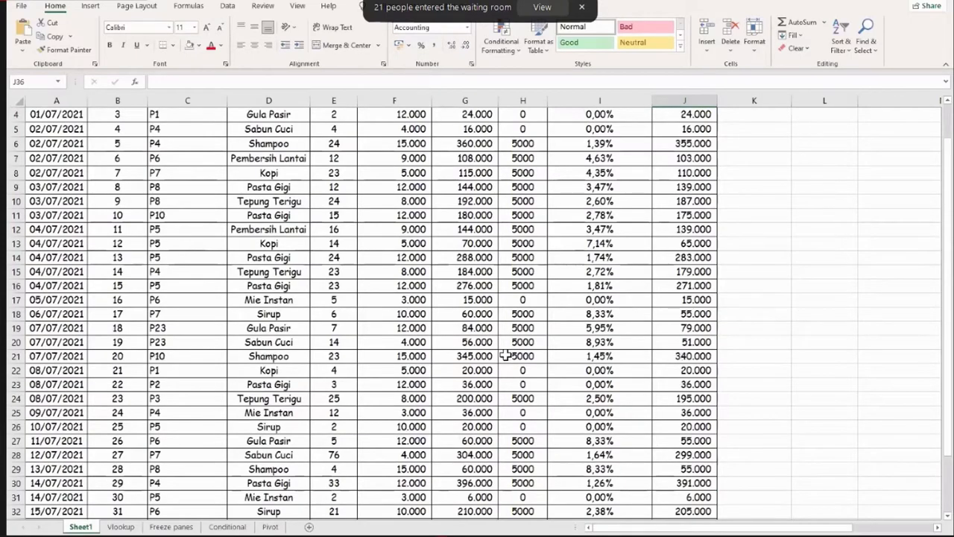
{"action": "scroll", "coordinate": [520, 328], "scroll_direction": "up", "scroll_amount": 1}
{"action": "scroll", "coordinate": [521, 328], "scroll_direction": "down", "scroll_amount": 1}
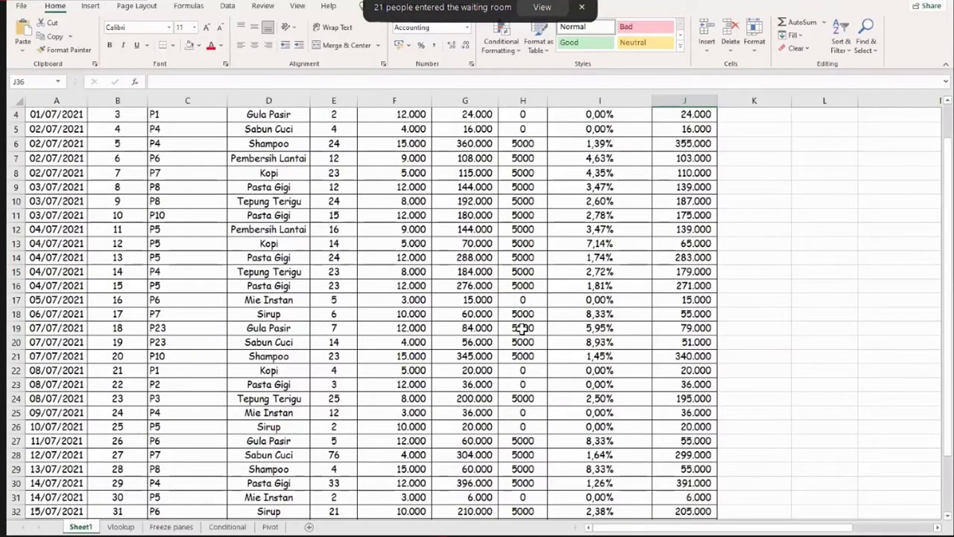
{"action": "scroll", "coordinate": [523, 328], "scroll_direction": "up", "scroll_amount": 1}
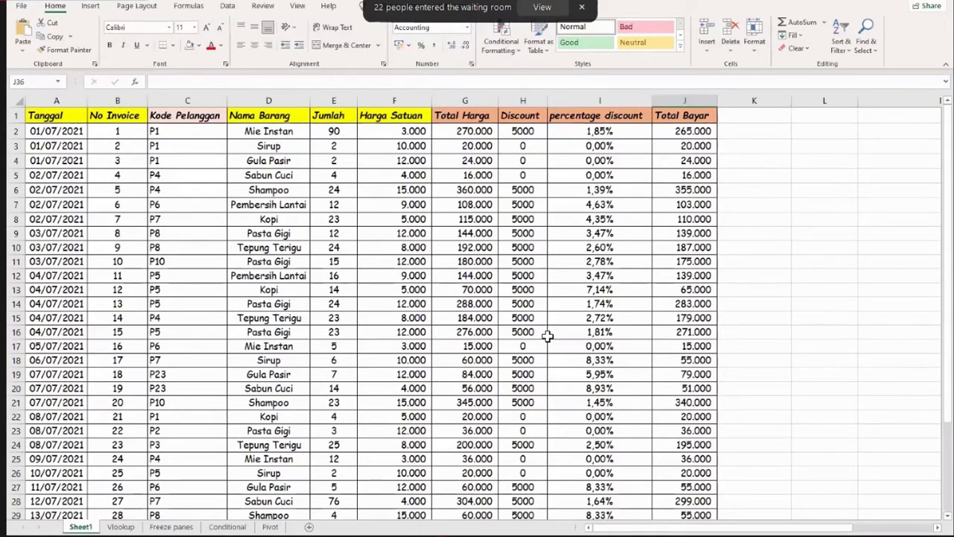
{"action": "scroll", "coordinate": [542, 342], "scroll_direction": "down", "scroll_amount": 2}
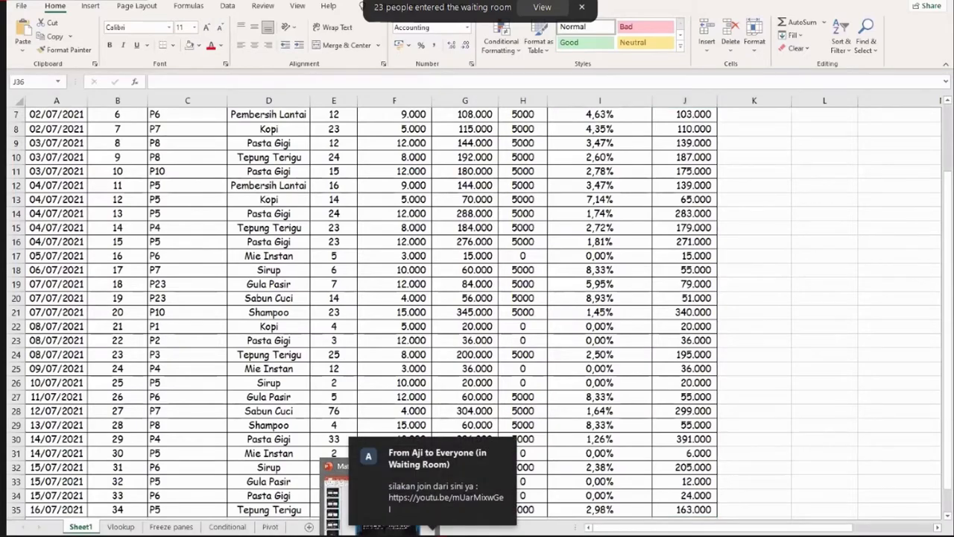
Switch to the PowerPoint presentation, show the slides from Rumus MIN through the VLOOKUP explanation, and end the slide show
{"action": "left_click", "coordinate": [381, 533]}
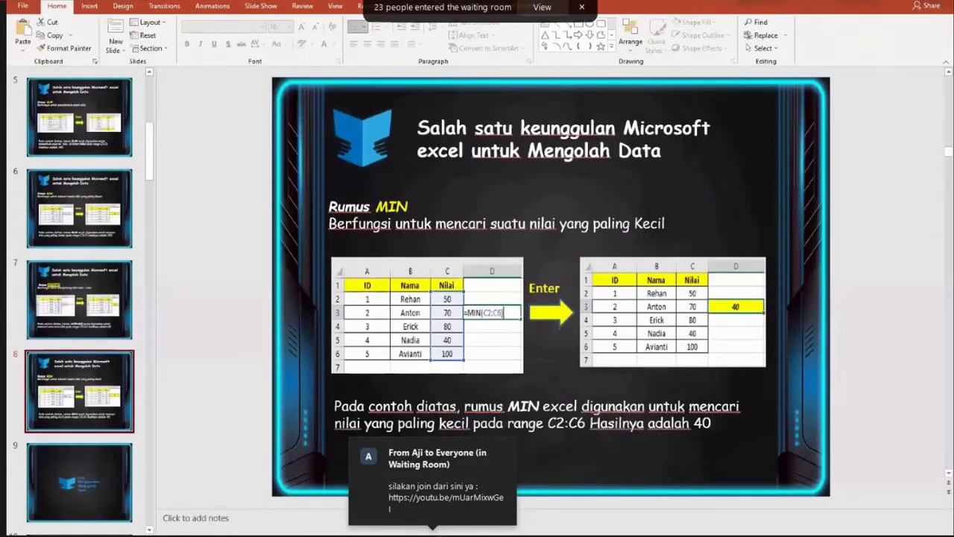
{"action": "key", "text": "shift+F5"}
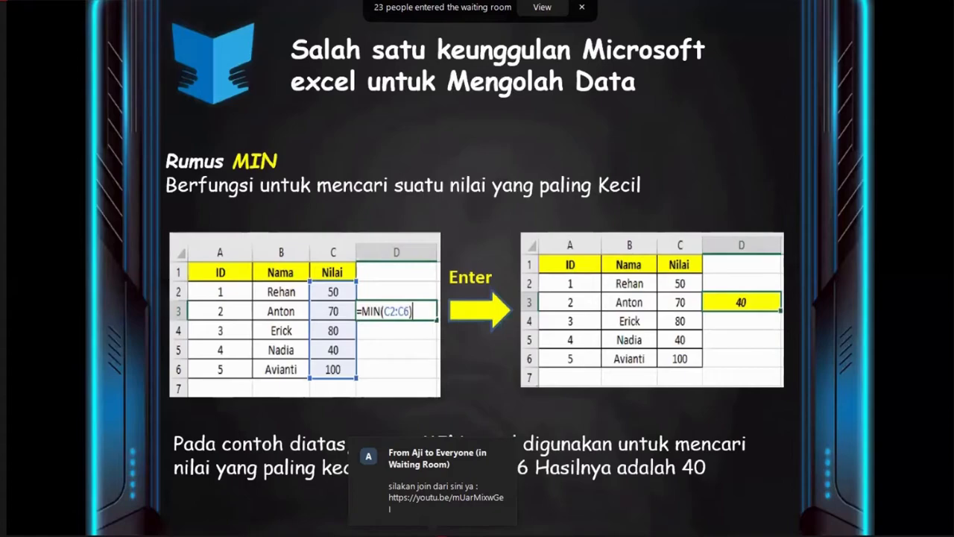
{"action": "key", "text": "Right"}
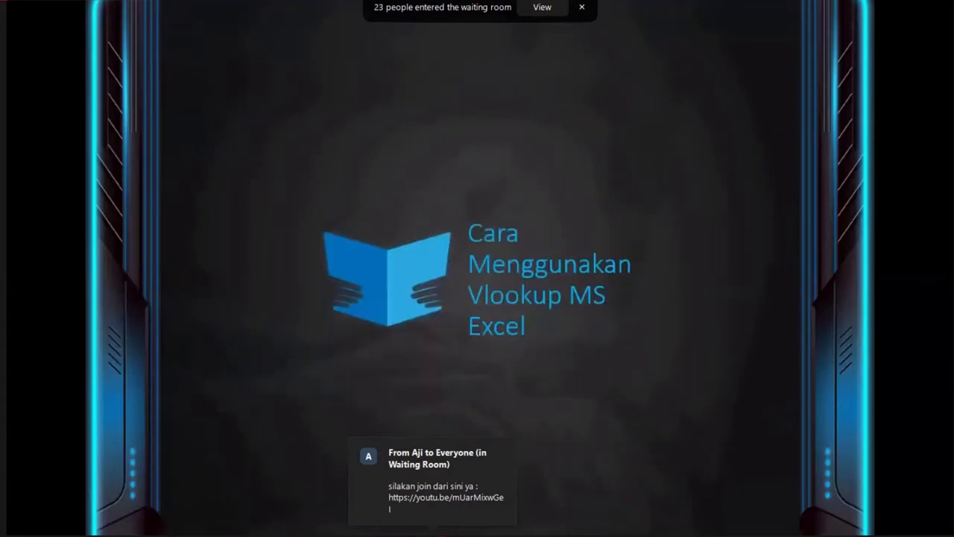
{"action": "key", "text": "Right"}
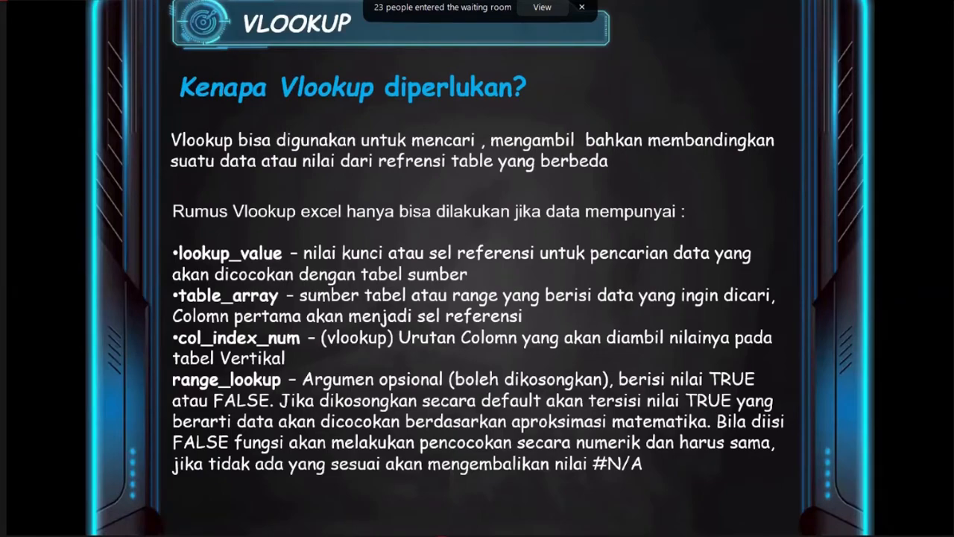
{"action": "key", "text": "Escape"}
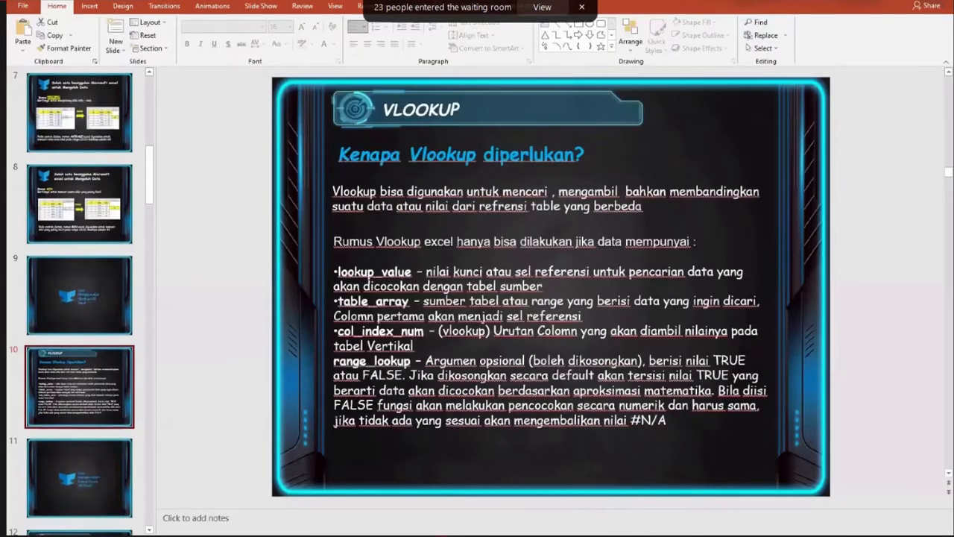
Switch back to the Excel workbook and compare the sales table on Sheet1 with the customer table on the Vlookup sheet
{"action": "key", "text": "alt+Tab"}
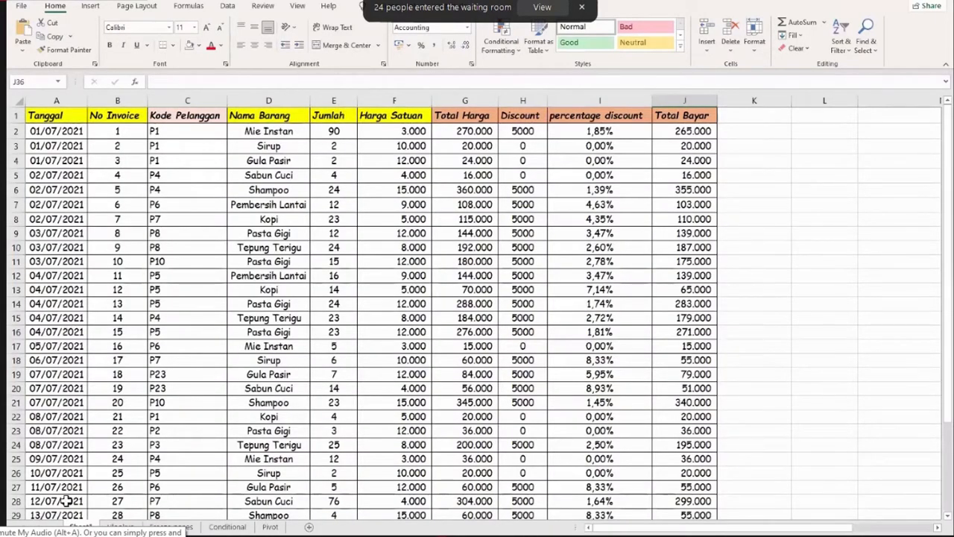
{"action": "left_click", "coordinate": [120, 526]}
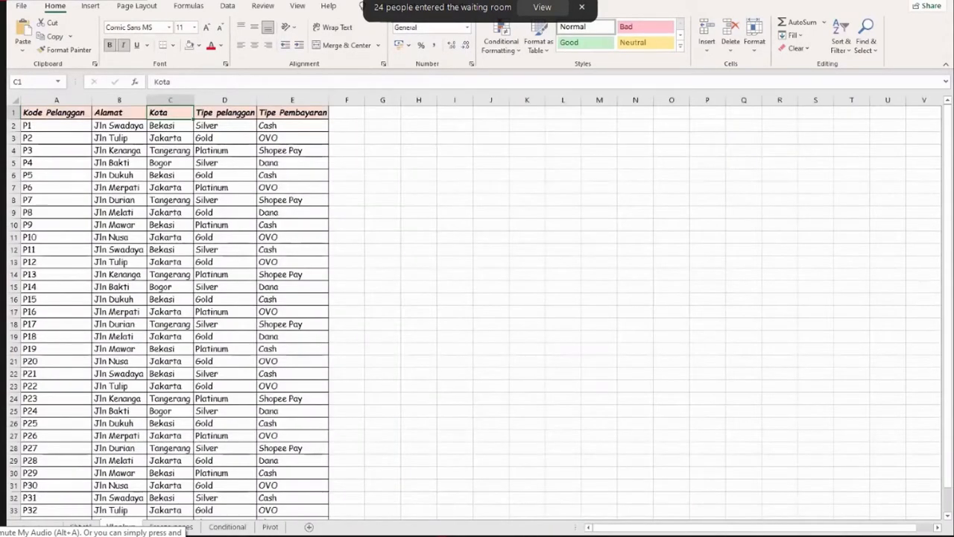
{"action": "left_click", "coordinate": [81, 527]}
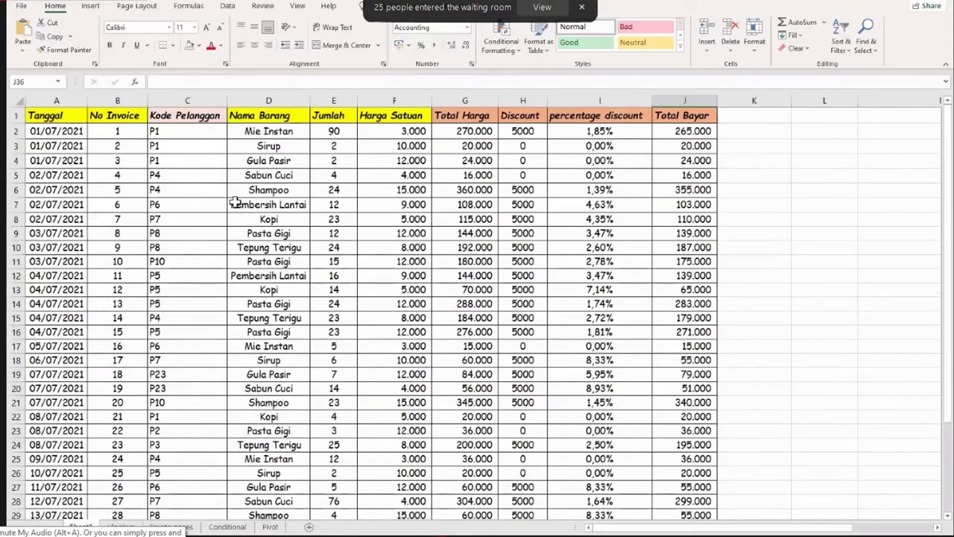
{"action": "left_click", "coordinate": [119, 526]}
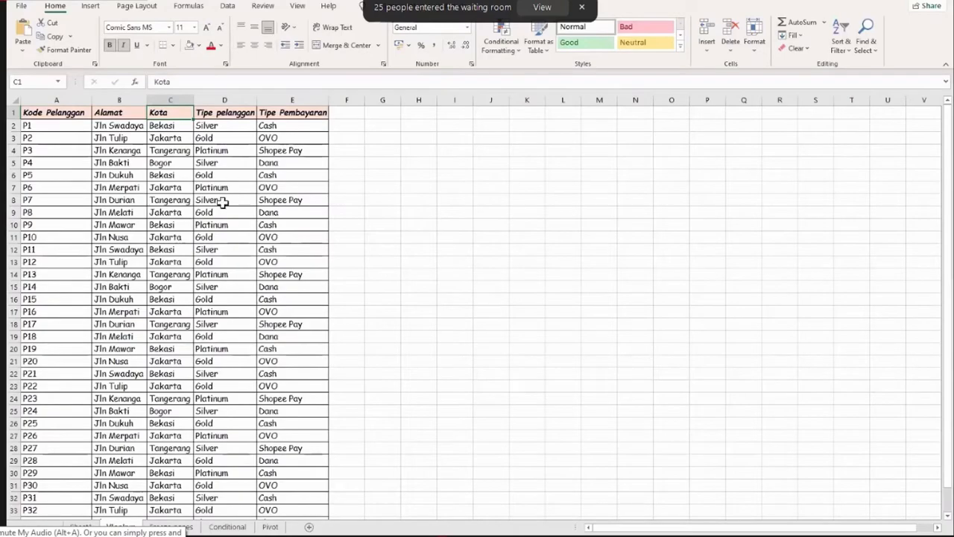
Insert four blank columns before the Nama Barang column on Sheet1
{"action": "key", "text": "ctrl+Page_Up"}
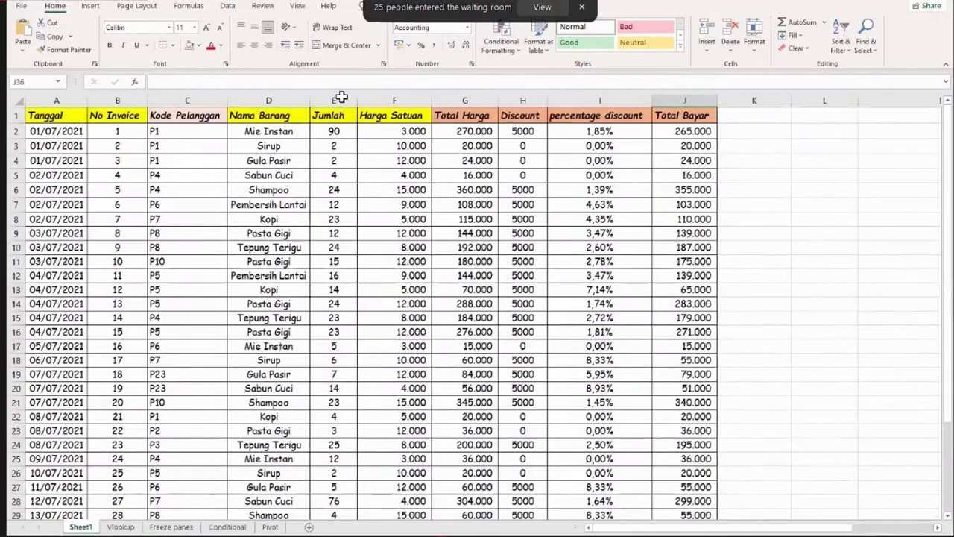
{"action": "left_click_drag", "start_coordinate": [269, 100], "coordinate": [464, 100]}
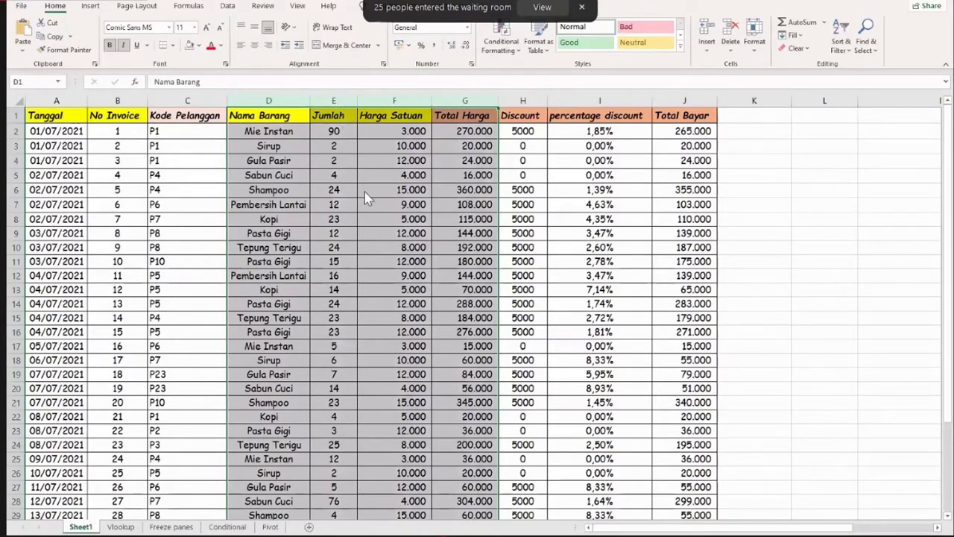
{"action": "right_click", "coordinate": [341, 101]}
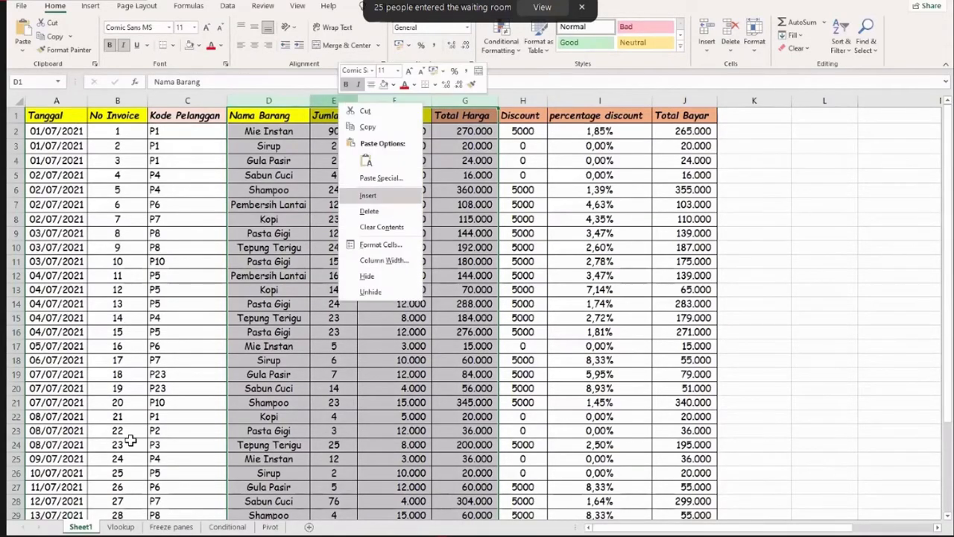
{"action": "left_click", "coordinate": [364, 192]}
{"action": "left_click", "coordinate": [357, 186]}
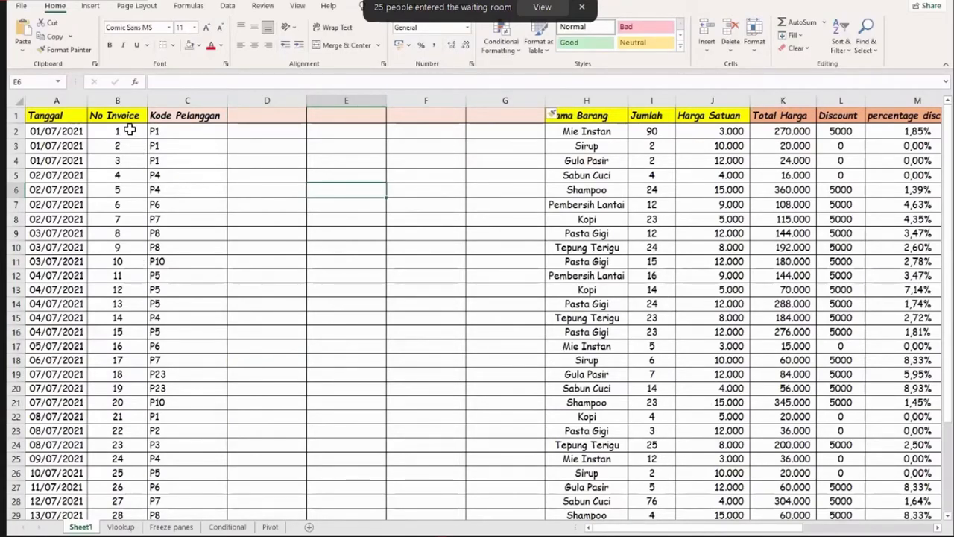
Copy the Alamat, Kota, Tipe pelanggan and Tipe Pembayaran headers from the Vlookup sheet into D1:G1 on Sheet1
{"action": "key", "text": "ctrl+Page_Down"}
{"action": "left_click_drag", "start_coordinate": [125, 111], "coordinate": [223, 112]}
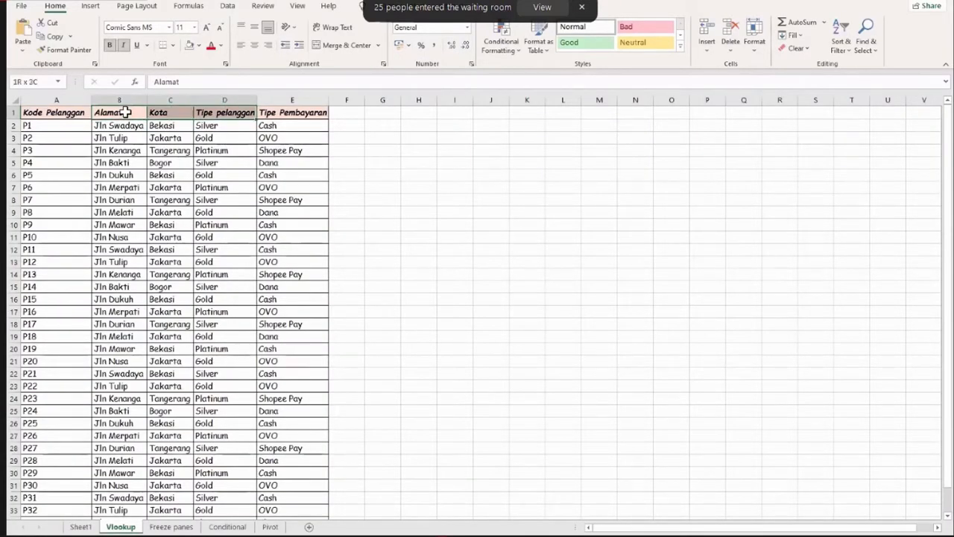
{"action": "key", "text": "shift+Right"}
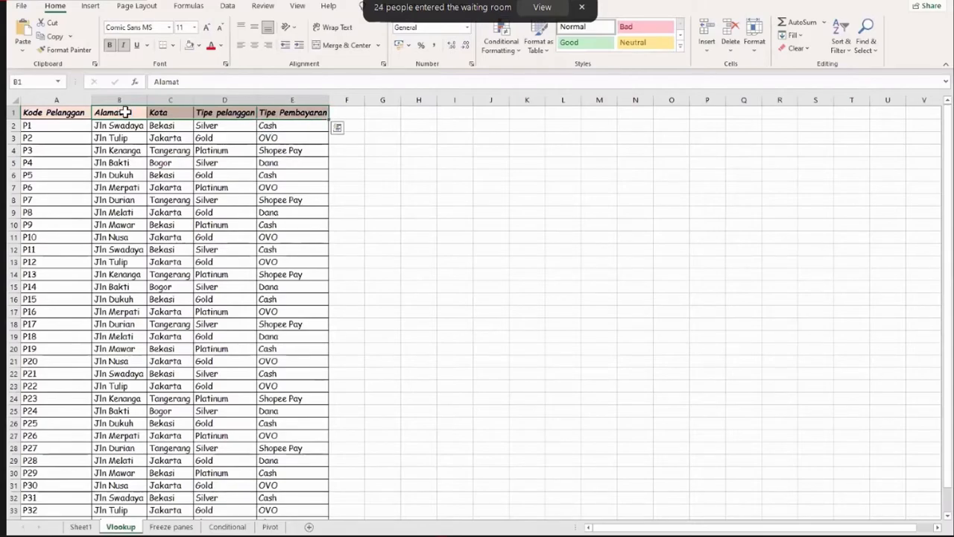
{"action": "key", "text": "ctrl+c"}
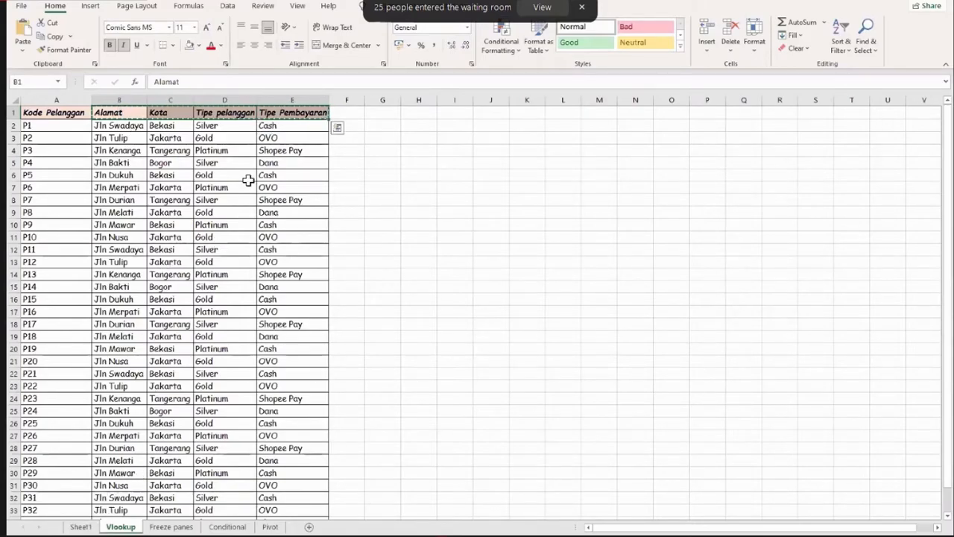
{"action": "key", "text": "ctrl+Page_Up"}
{"action": "left_click", "coordinate": [262, 113]}
{"action": "key", "text": "ctrl+v"}
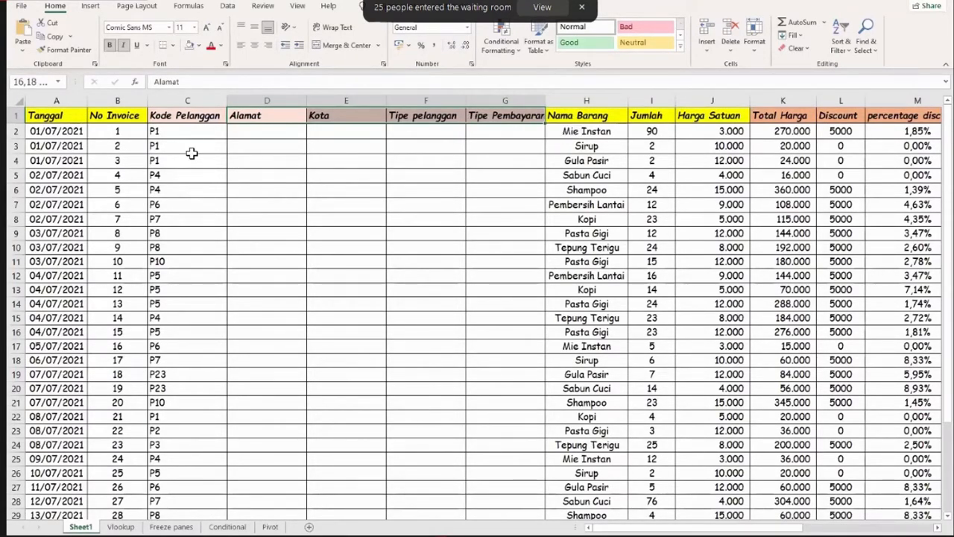
Review the Kode Pelanggan entries and the empty customer detail columns down to the last row of Sheet1
{"action": "left_click", "coordinate": [202, 130]}
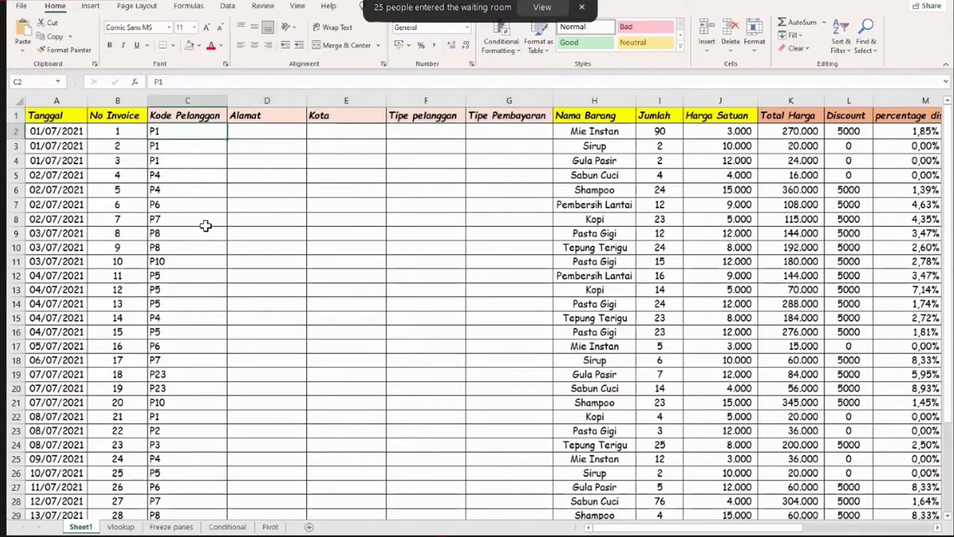
{"action": "scroll", "coordinate": [206, 225], "scroll_direction": "down", "scroll_amount": 2}
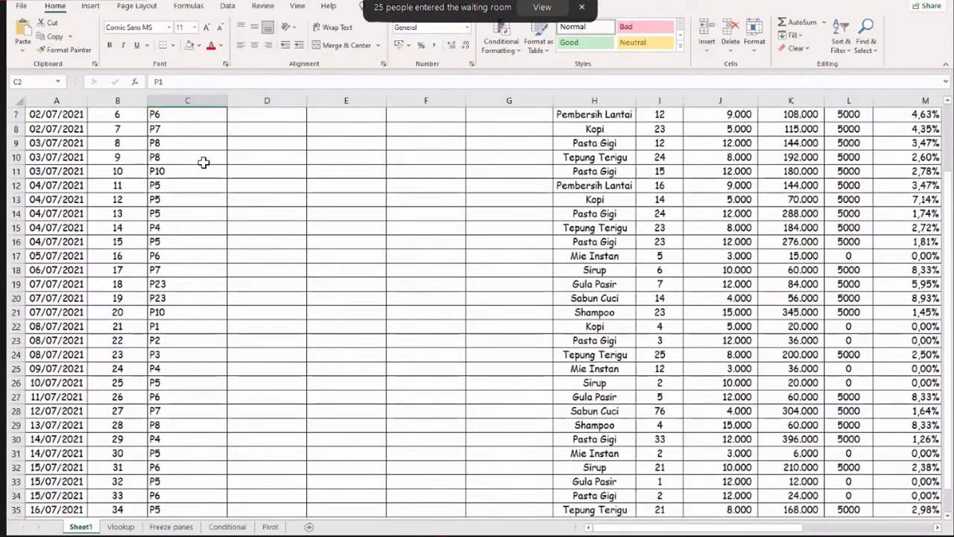
{"action": "scroll", "coordinate": [212, 258], "scroll_direction": "down", "scroll_amount": 1}
{"action": "scroll", "coordinate": [215, 217], "scroll_direction": "down", "scroll_amount": 1}
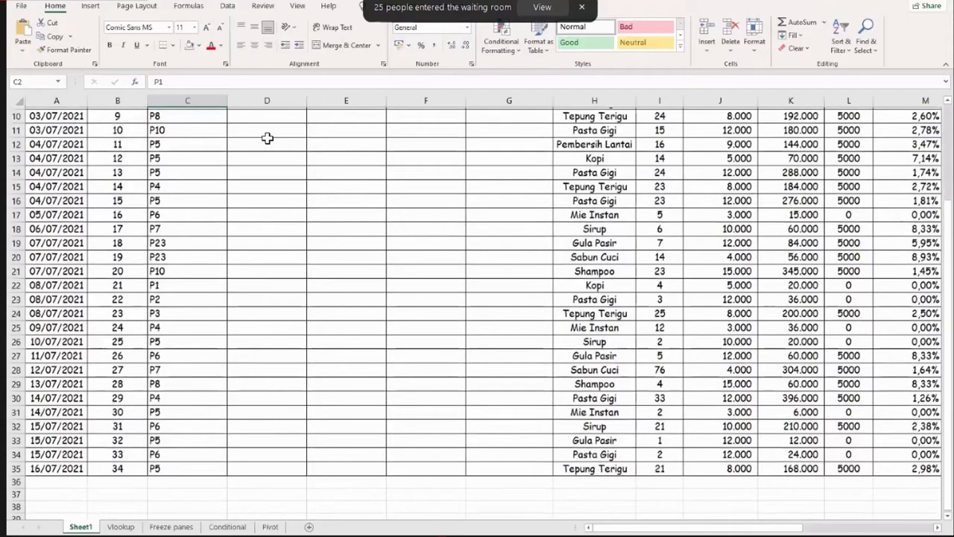
{"action": "scroll", "coordinate": [290, 148], "scroll_direction": "up", "scroll_amount": 2}
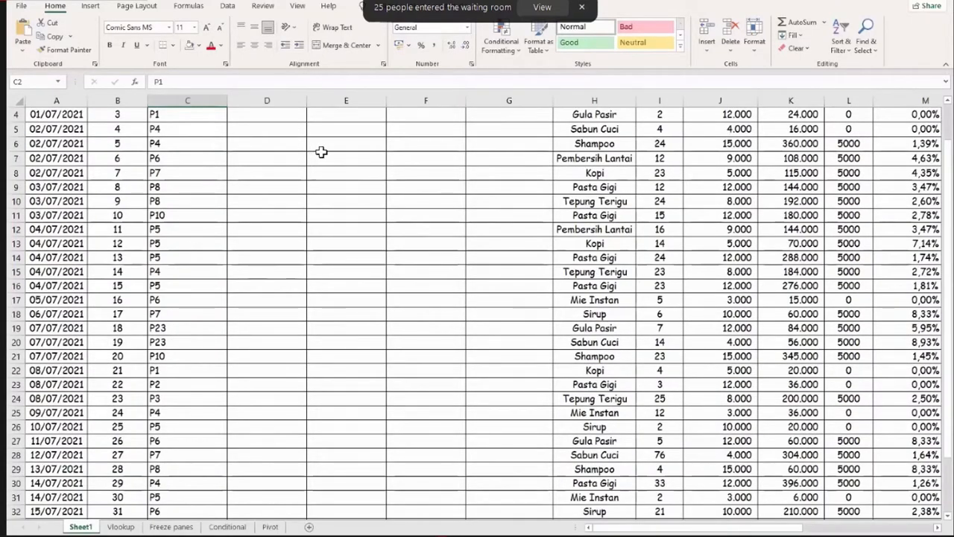
{"action": "scroll", "coordinate": [492, 179], "scroll_direction": "up", "scroll_amount": 1}
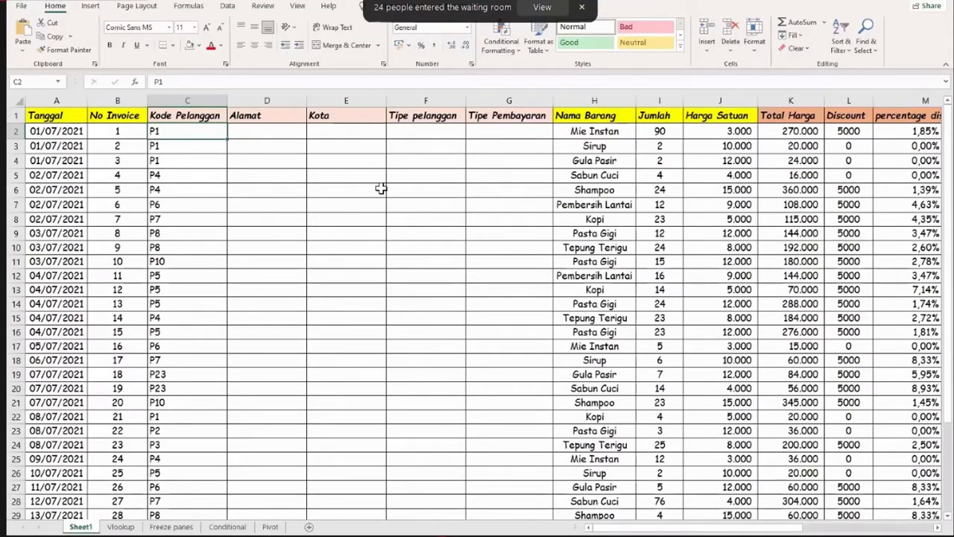
Compare the Kode Pelanggan column on Sheet1 with the matching key column on the Vlookup sheet
{"action": "left_click", "coordinate": [116, 530]}
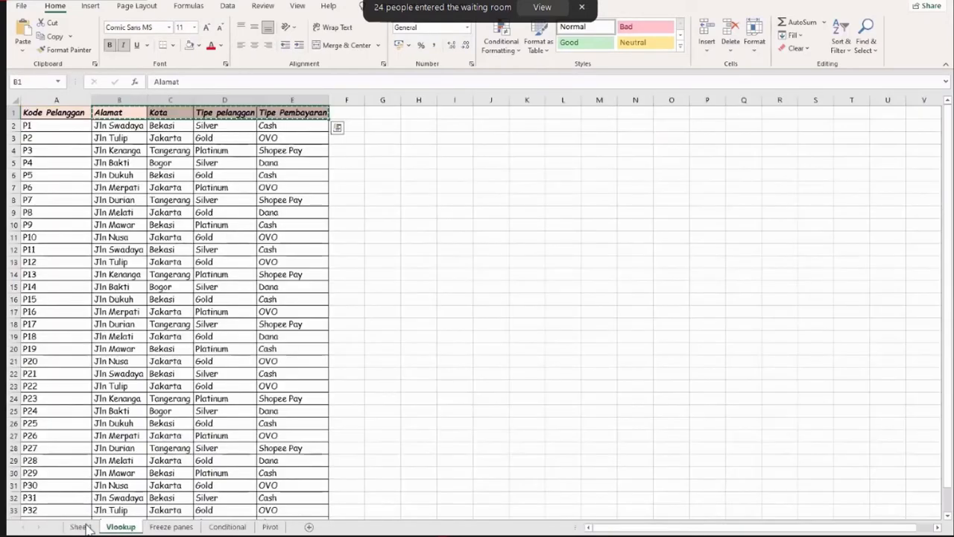
{"action": "left_click", "coordinate": [87, 529], "text": "ctrl"}
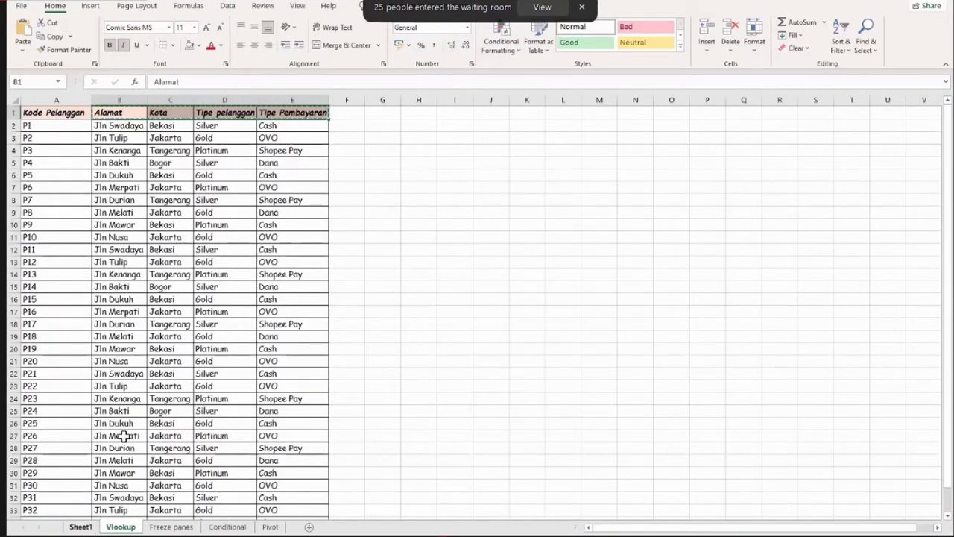
{"action": "left_click", "coordinate": [121, 527], "text": "ctrl"}
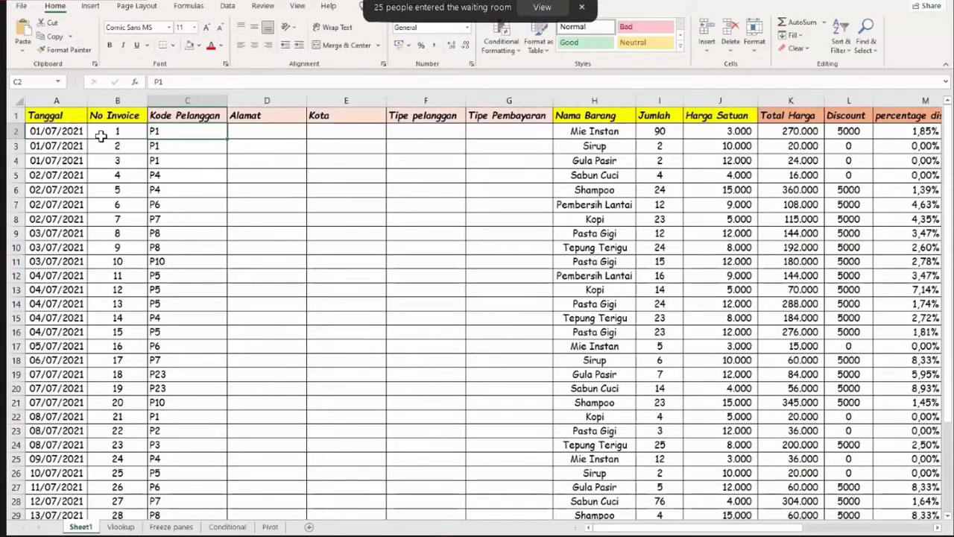
{"action": "key", "text": "ctrl+Page_Down"}
{"action": "left_click", "coordinate": [77, 147]}
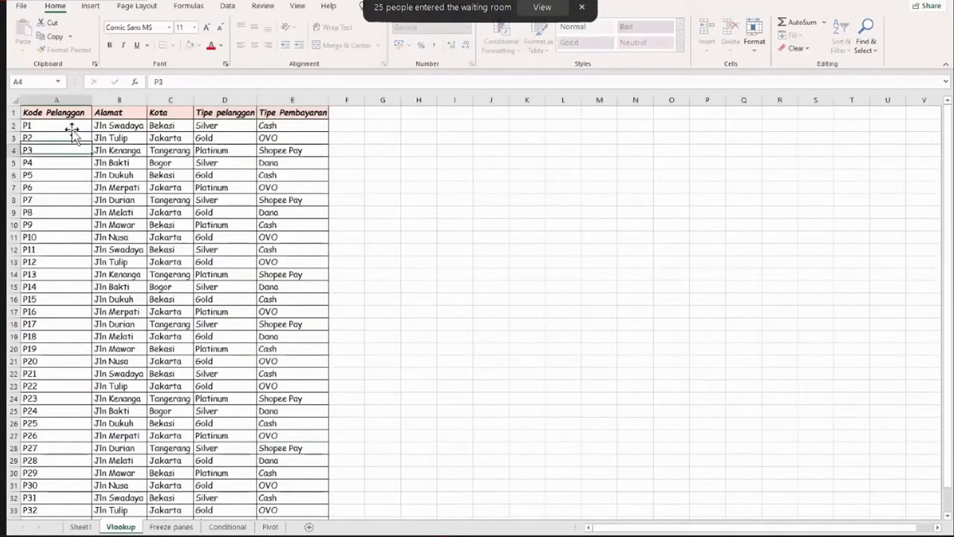
{"action": "left_click", "coordinate": [75, 126]}
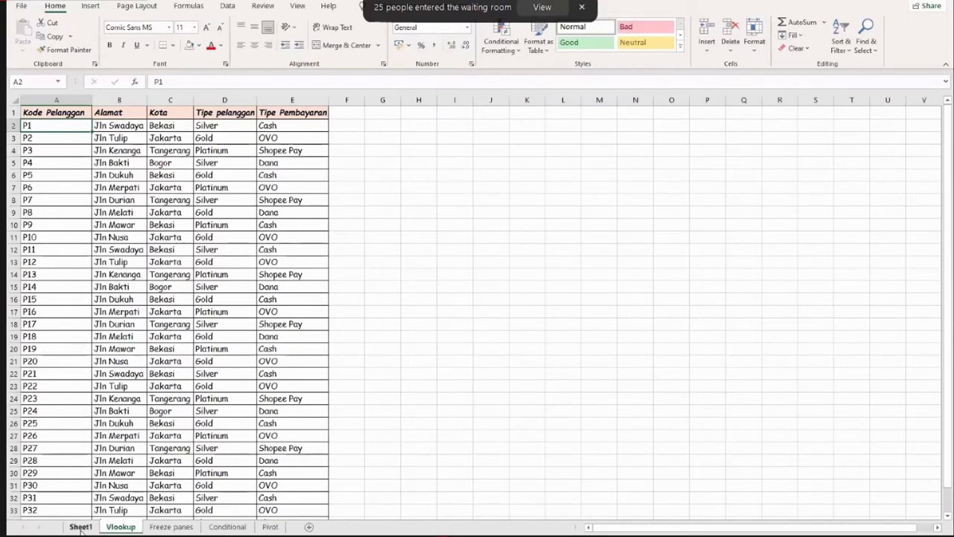
{"action": "key", "text": "ctrl+Page_Up"}
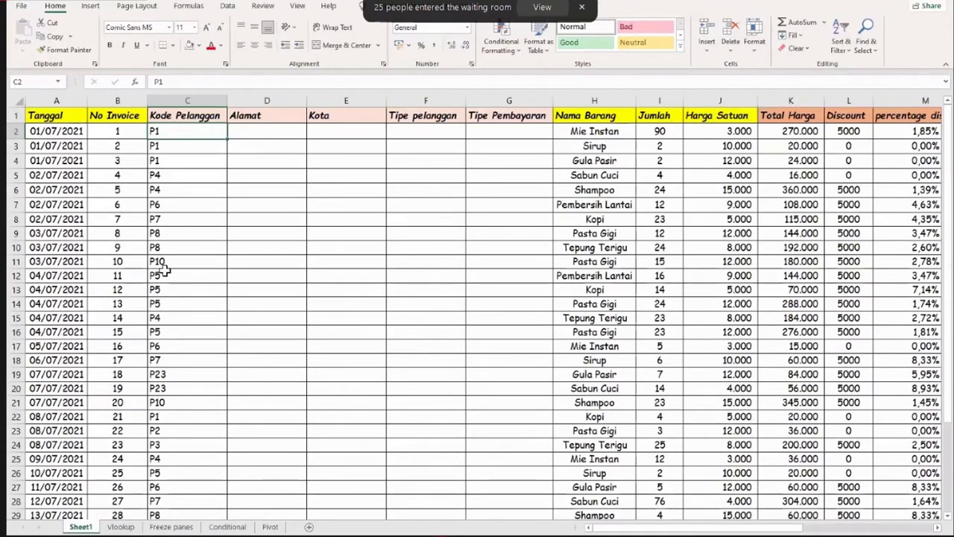
{"action": "left_click", "coordinate": [115, 527]}
{"action": "left_click", "coordinate": [98, 526]}
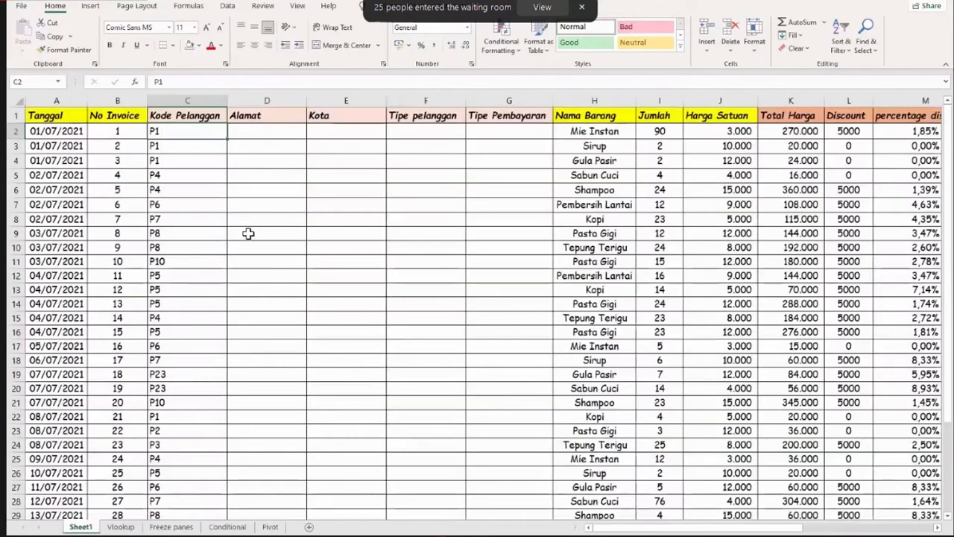
Start a VLOOKUP formula in cell D2 under Alamat on Sheet1, with C2 as the lookup value
{"action": "left_click", "coordinate": [251, 136]}
{"action": "left_click", "coordinate": [251, 176]}
{"action": "left_click", "coordinate": [254, 136]}
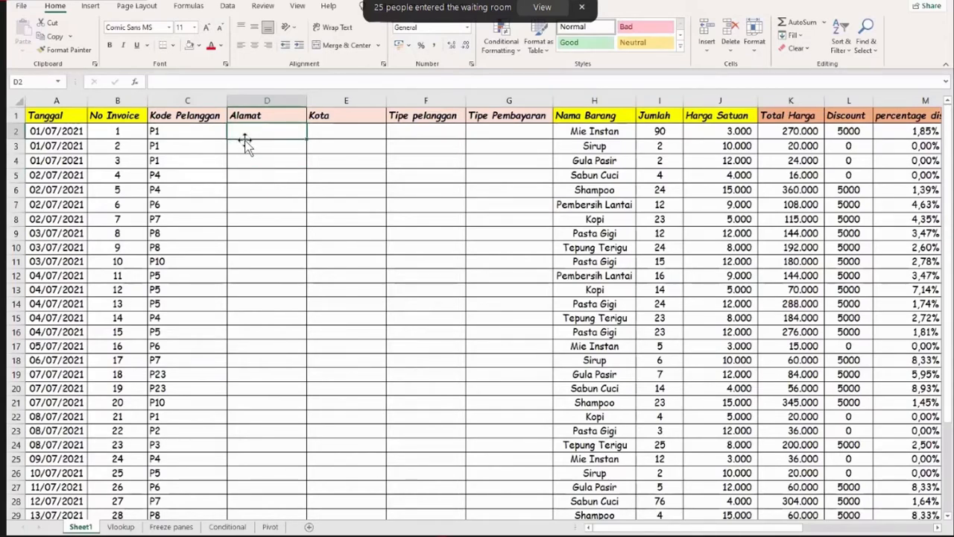
{"action": "type", "text": "=v"}
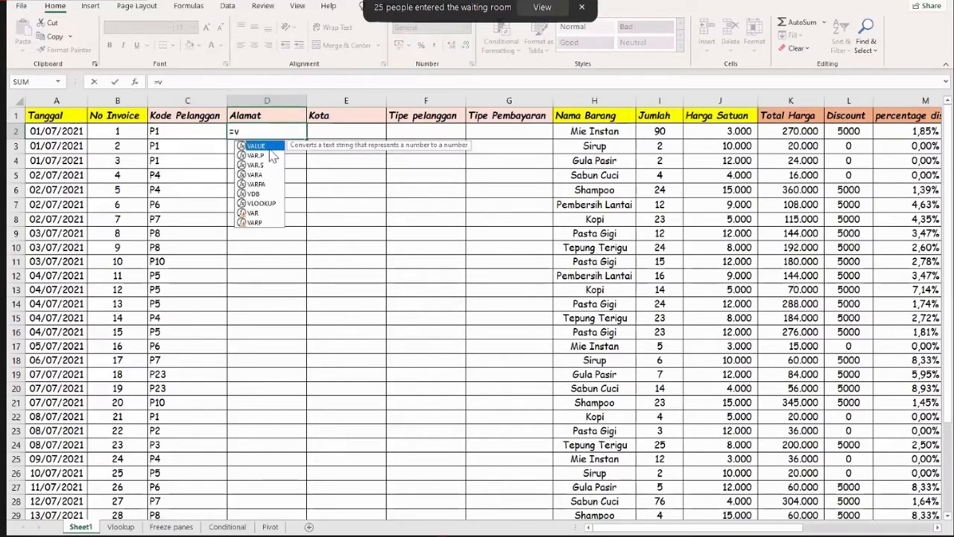
{"action": "double_click", "coordinate": [270, 203]}
{"action": "left_click", "coordinate": [173, 133]}
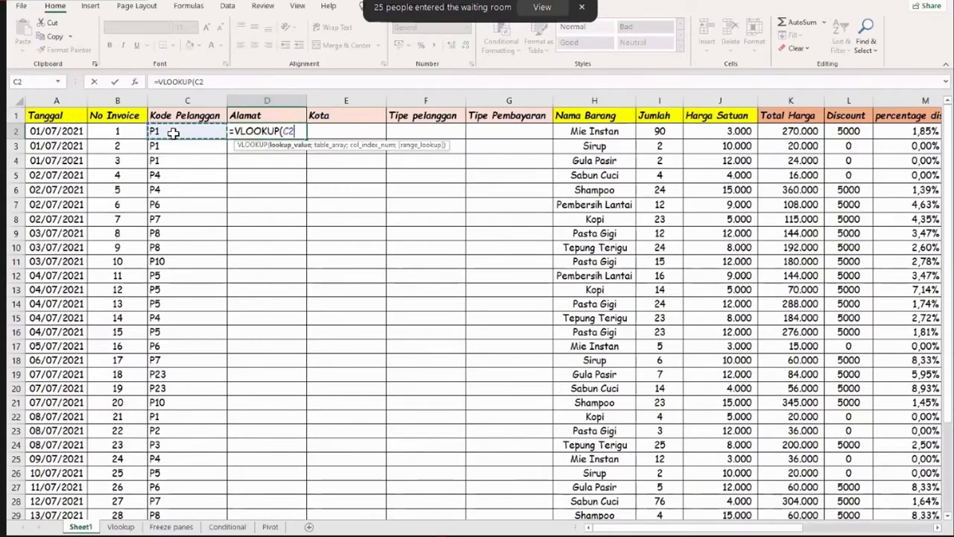
{"action": "type", "text": ";"}
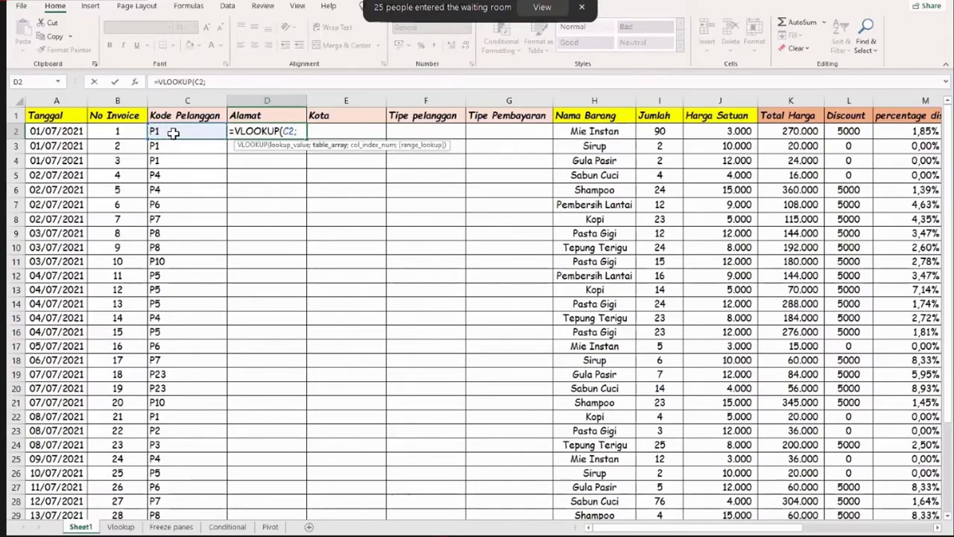
Set the VLOOKUP table array to the absolute range $A$2:$B$35 on the Vlookup sheet
{"action": "left_click", "coordinate": [121, 527]}
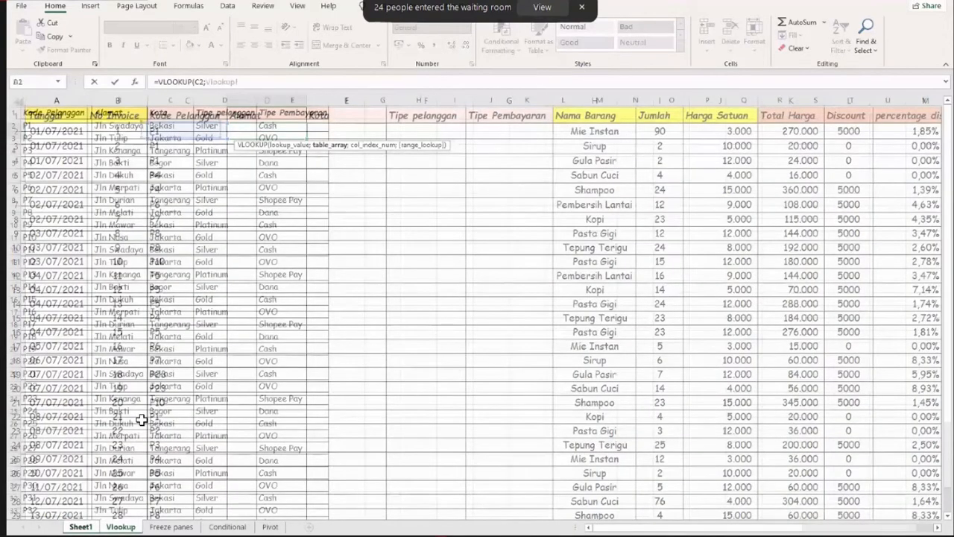
{"action": "left_click", "coordinate": [41, 127]}
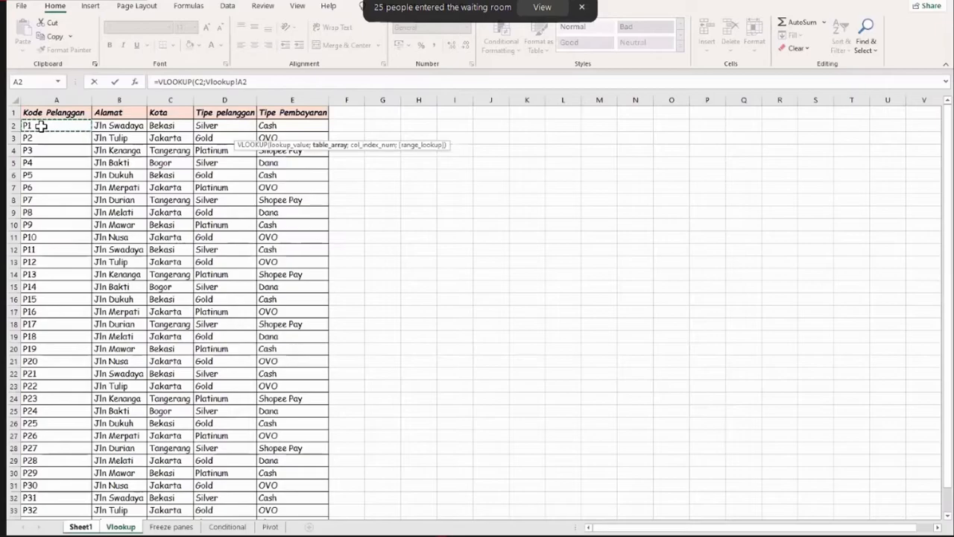
{"action": "key", "text": "shift+Right"}
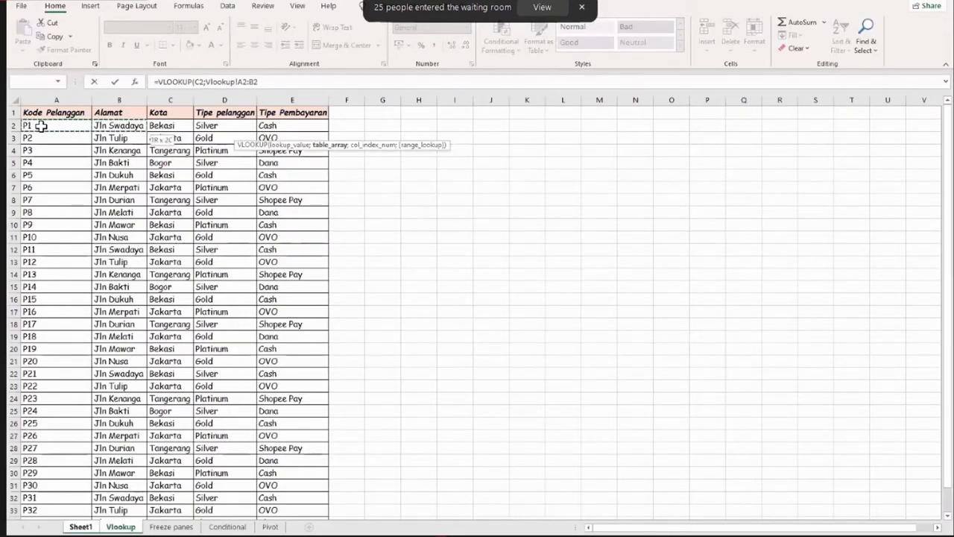
{"action": "key", "text": "shift+Left"}
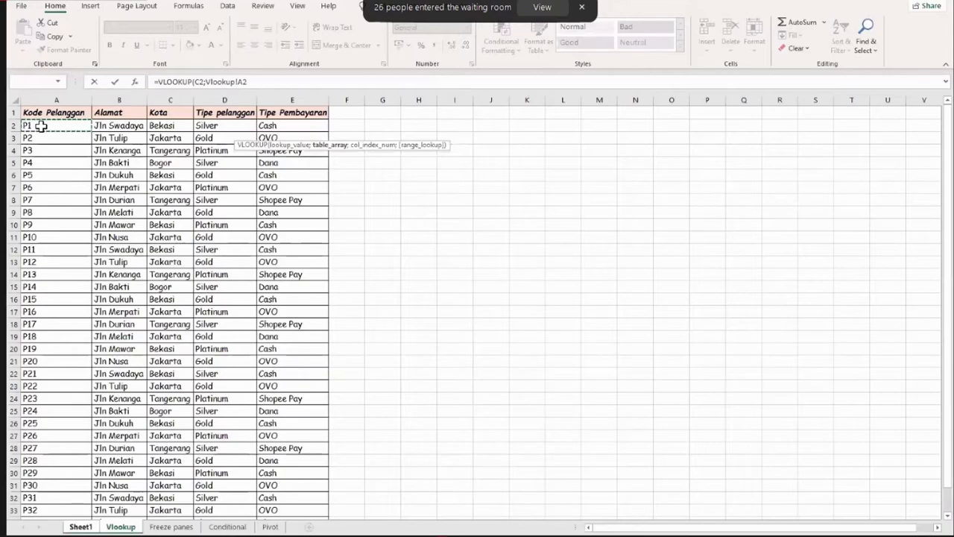
{"action": "key", "text": "shift+Right"}
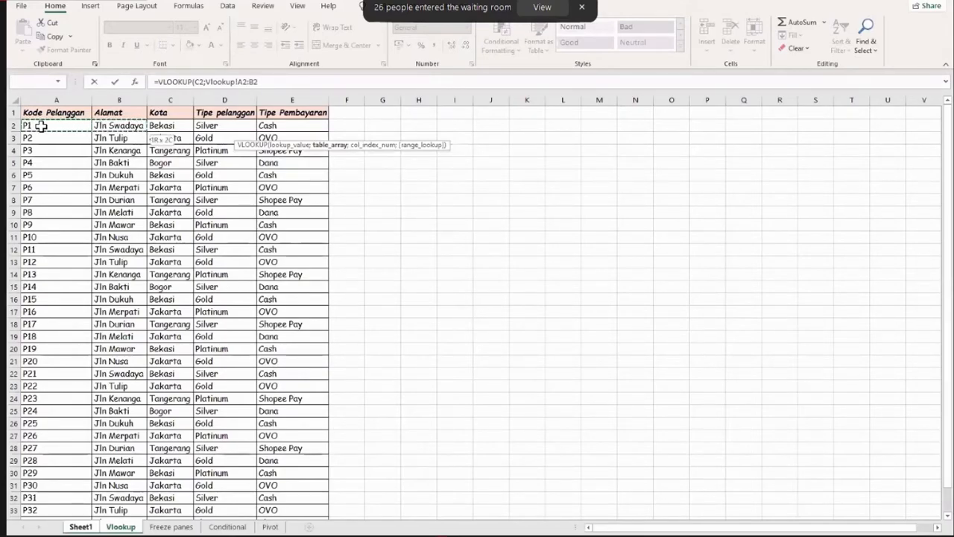
{"action": "key", "text": "ctrl+shift+Down"}
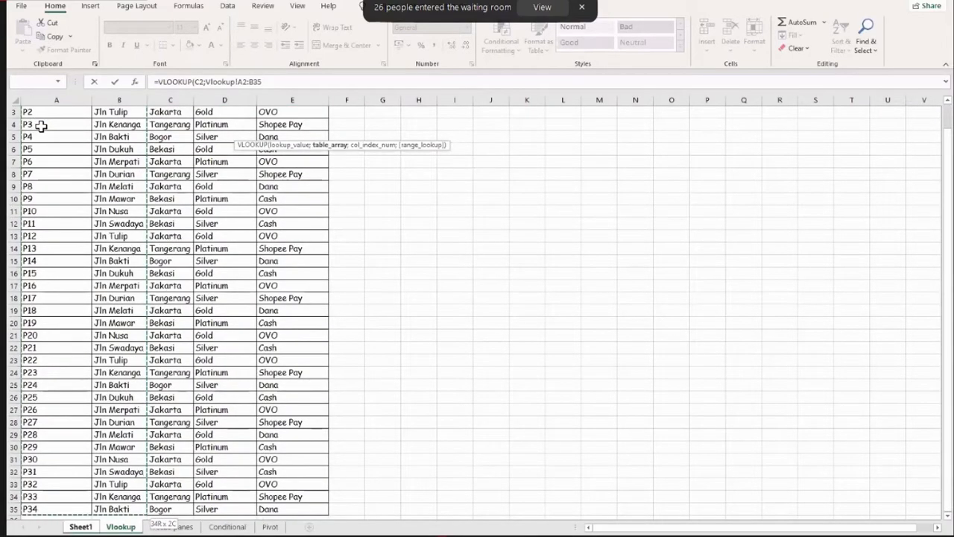
{"action": "key", "text": "F4"}
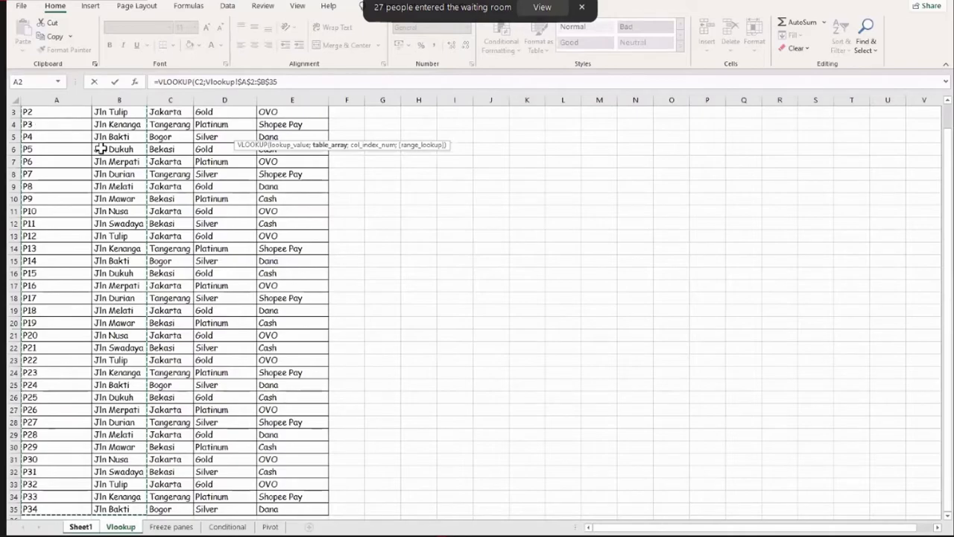
{"action": "scroll", "coordinate": [77, 158], "scroll_direction": "up", "scroll_amount": 1}
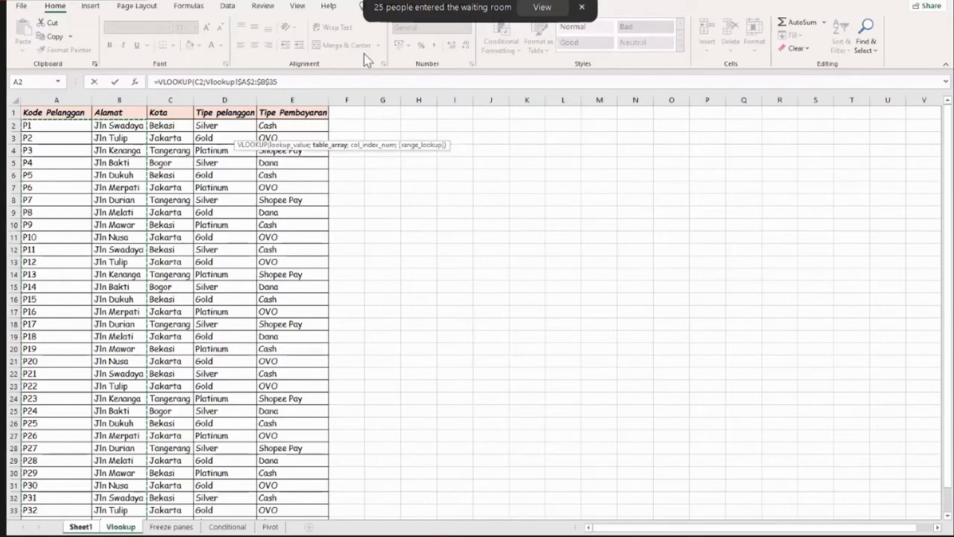
Complete the Alamat VLOOKUP formula in D2 with column index 2 and range lookup 0
{"action": "left_click", "coordinate": [293, 82]}
{"action": "type", "text": ";"}
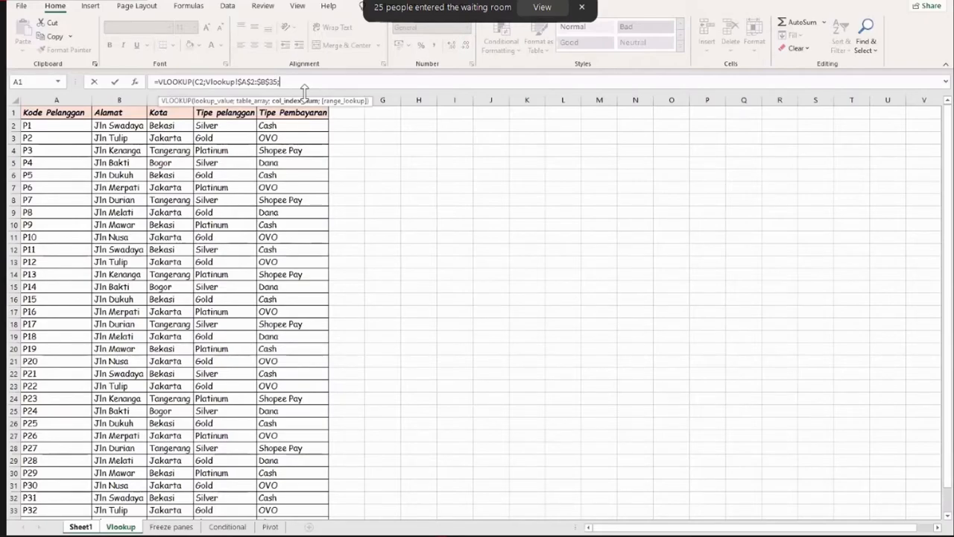
{"action": "type", "text": "2"}
{"action": "type", "text": ";"}
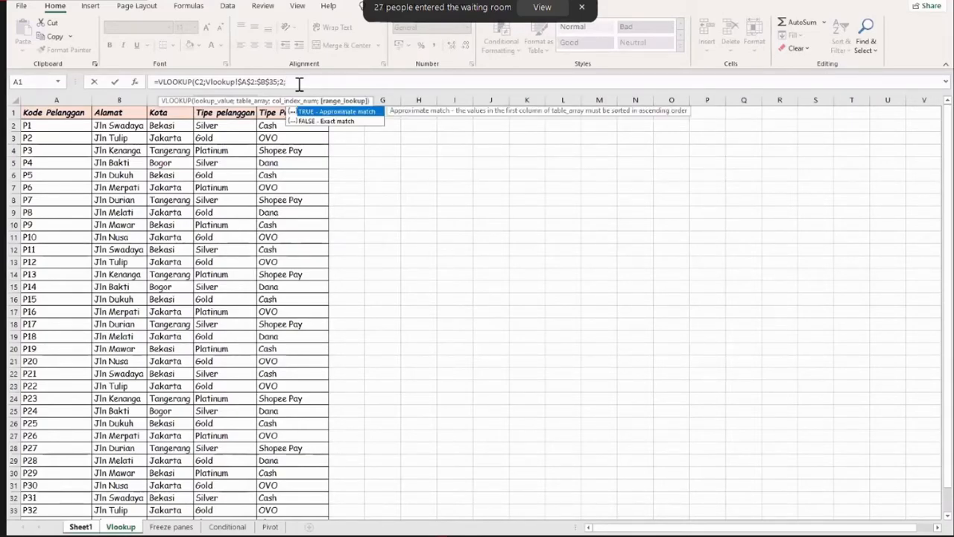
{"action": "type", "text": "0"}
{"action": "type", "text": ")"}
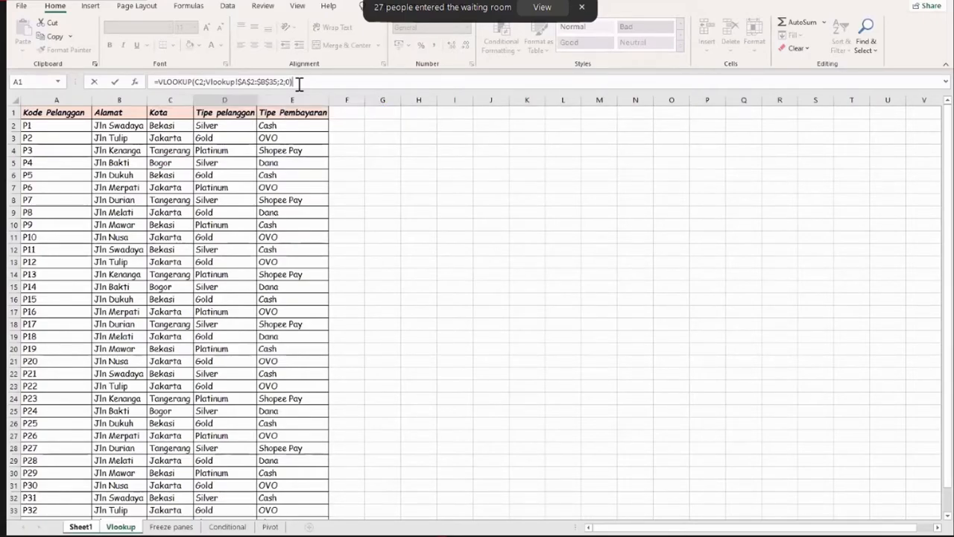
{"action": "key", "text": "Return"}
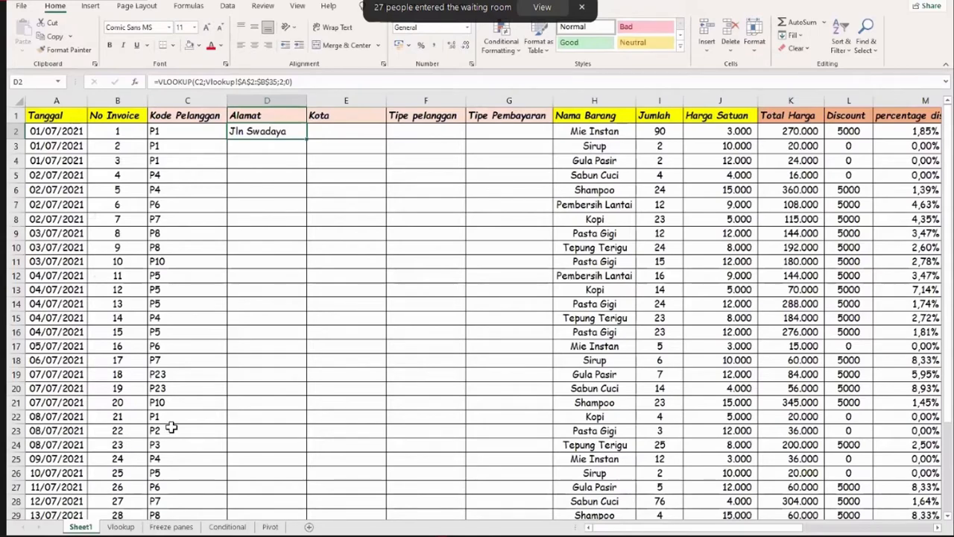
Fill the VLOOKUP formula from D2 down the Alamat column and check the filled rows
{"action": "double_click", "coordinate": [307, 140]}
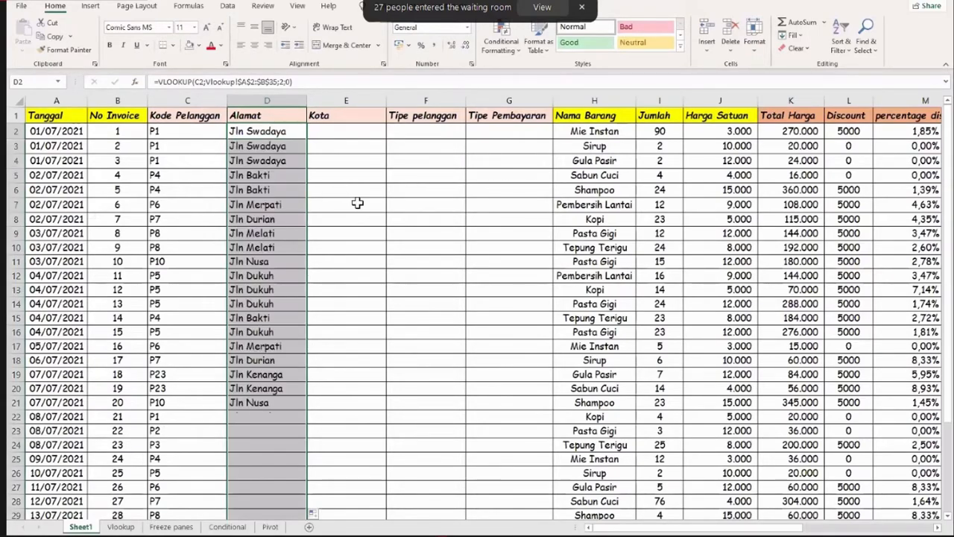
{"action": "scroll", "coordinate": [357, 207], "scroll_direction": "down", "scroll_amount": 3}
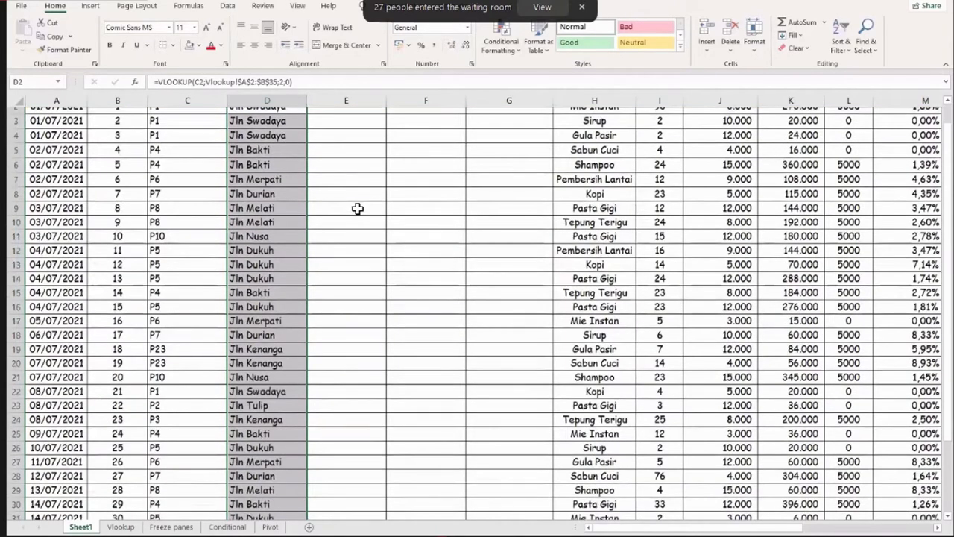
{"action": "scroll", "coordinate": [309, 171], "scroll_direction": "up", "scroll_amount": 3}
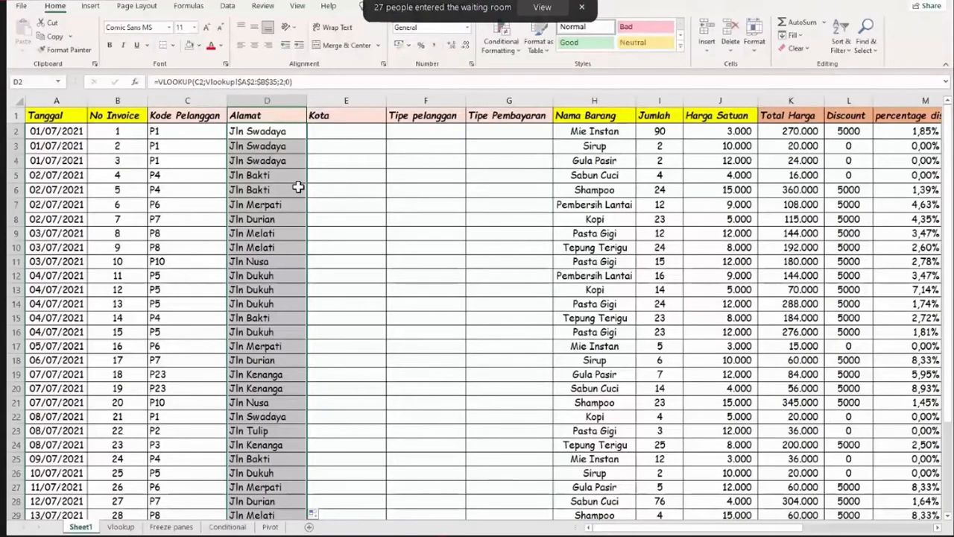
{"action": "scroll", "coordinate": [347, 174], "scroll_direction": "down", "scroll_amount": 4}
Start a VLOOKUP formula in cell E2 under Kota, with C2 as the lookup value
{"action": "key", "text": "Right"}
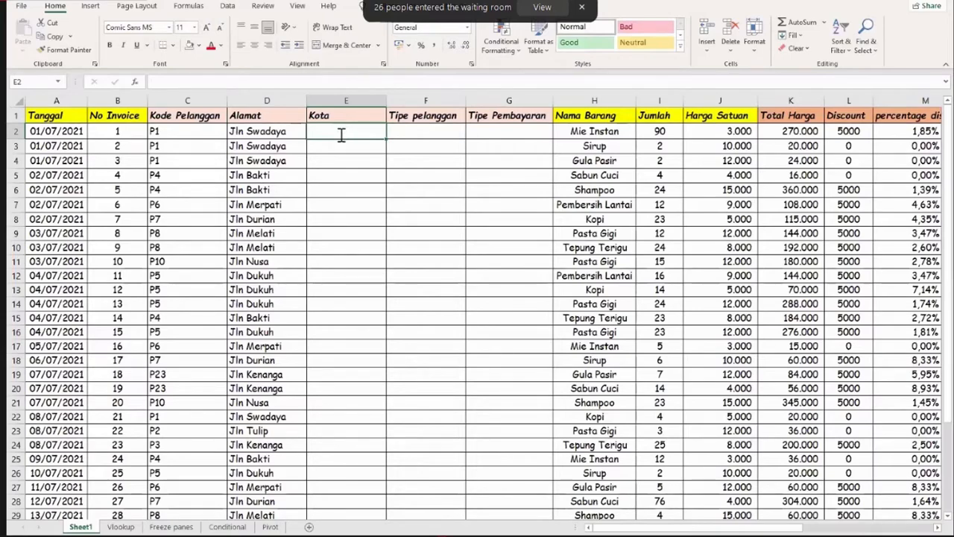
{"action": "type", "text": "v"}
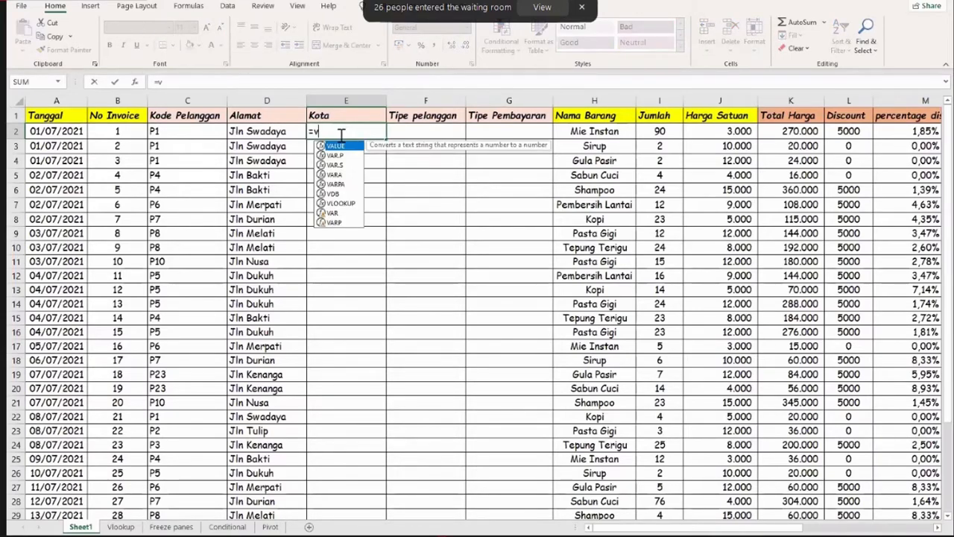
{"action": "double_click", "coordinate": [347, 201]}
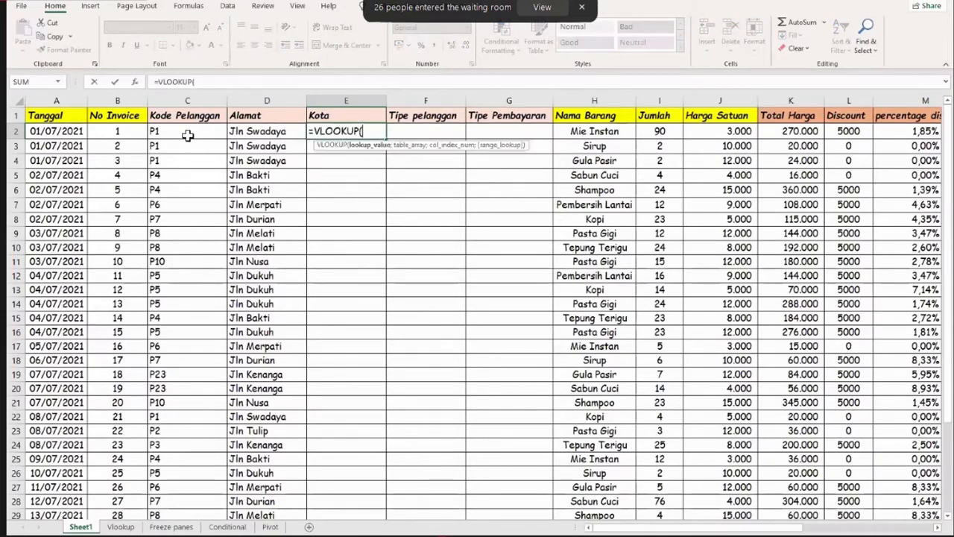
{"action": "left_click", "coordinate": [188, 135]}
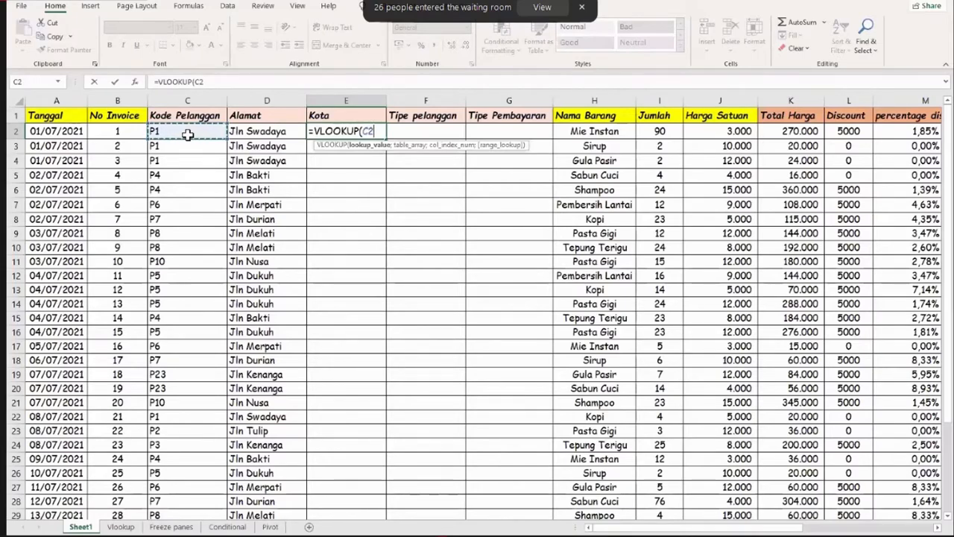
{"action": "type", "text": ";"}
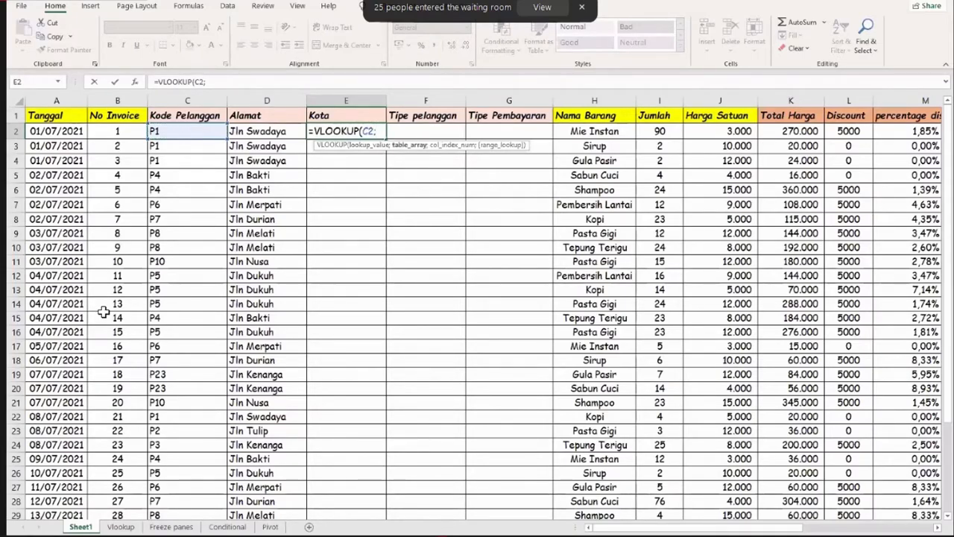
Set the Kota formula's table array to the absolute range $A$2:$C$35 on the Vlookup sheet
{"action": "left_click", "coordinate": [120, 527]}
{"action": "left_click", "coordinate": [53, 126]}
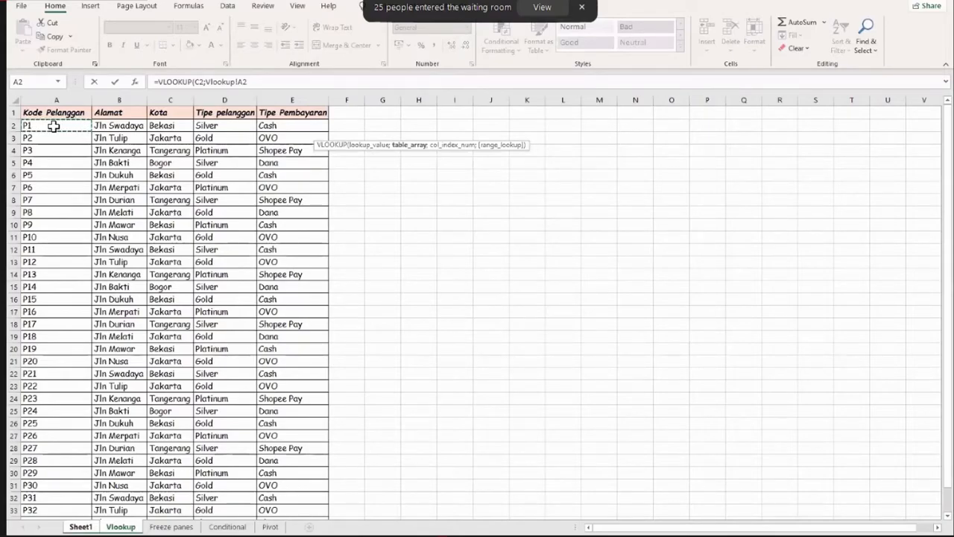
{"action": "key", "text": "shift+Right"}
{"action": "key", "text": "shift+Right"}
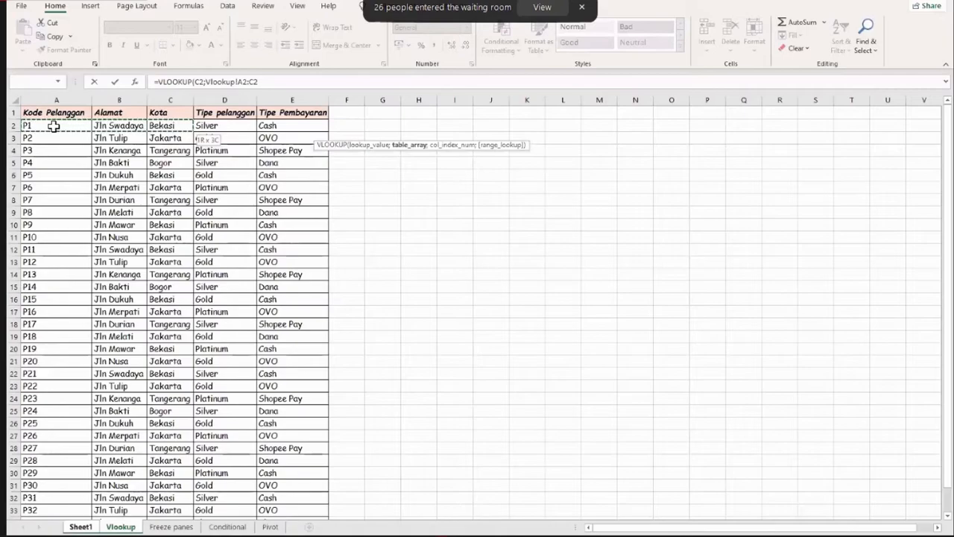
{"action": "key", "text": "ctrl+shift+Down"}
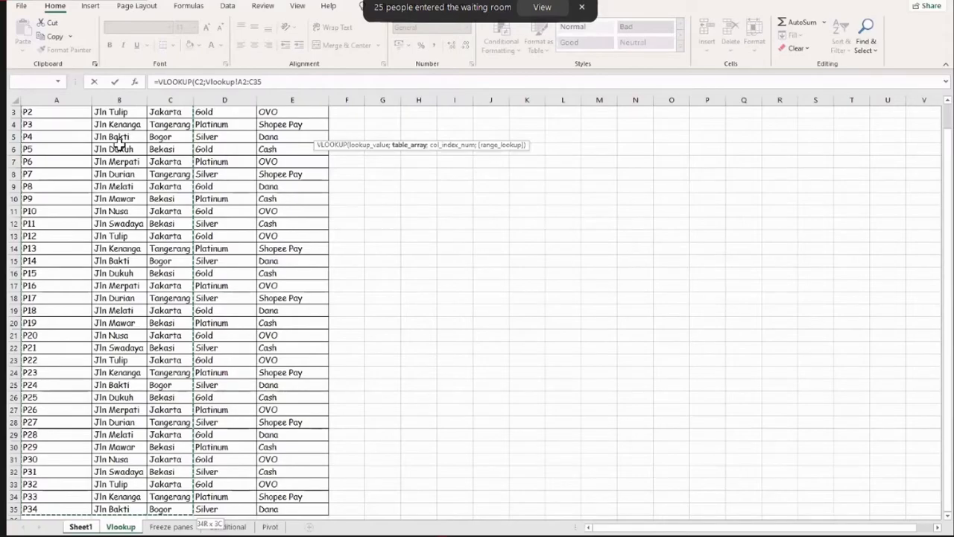
{"action": "key", "text": "F4"}
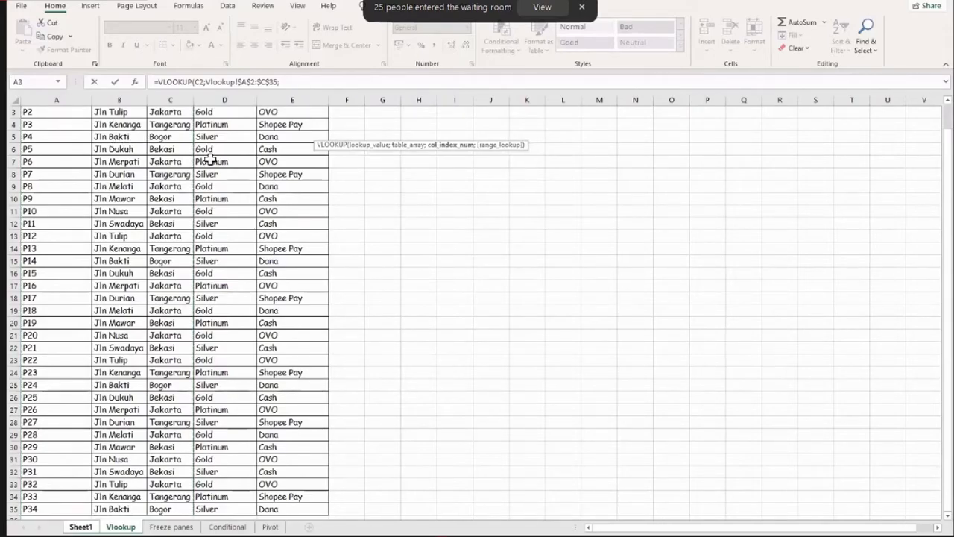
{"action": "type", "text": ";"}
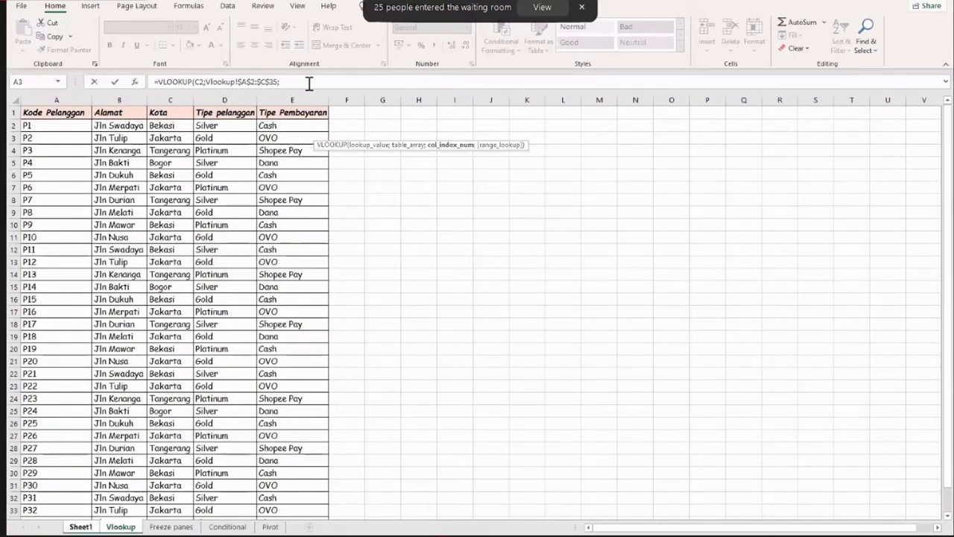
Complete the Kota VLOOKUP formula in E2 with column index 3 and range lookup 0
{"action": "left_click", "coordinate": [302, 82]}
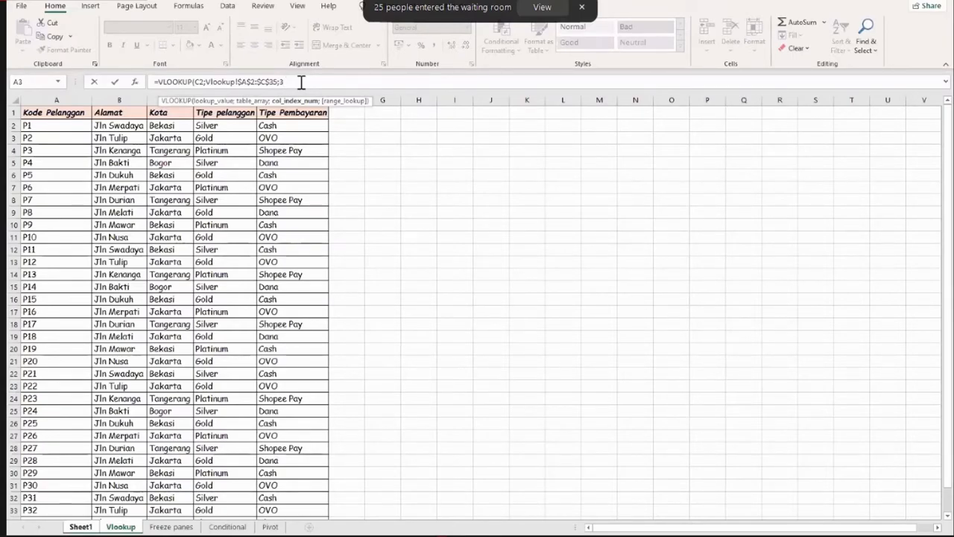
{"action": "type", "text": ";"}
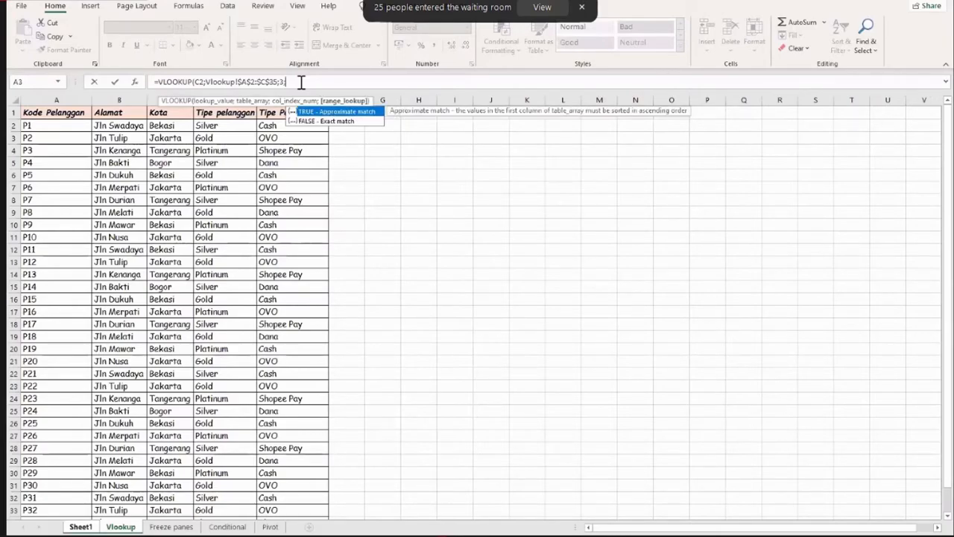
{"action": "type", "text": "0)"}
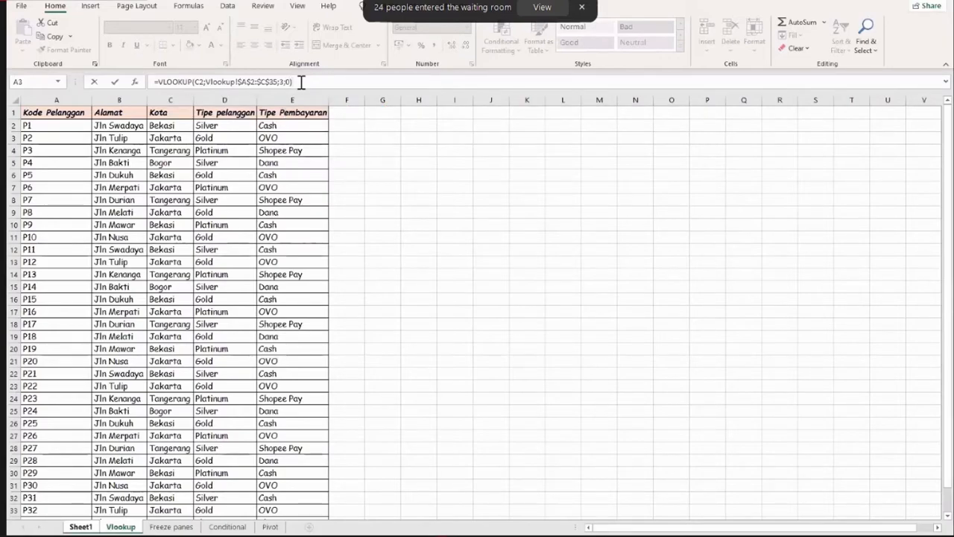
{"action": "key", "text": "Return"}
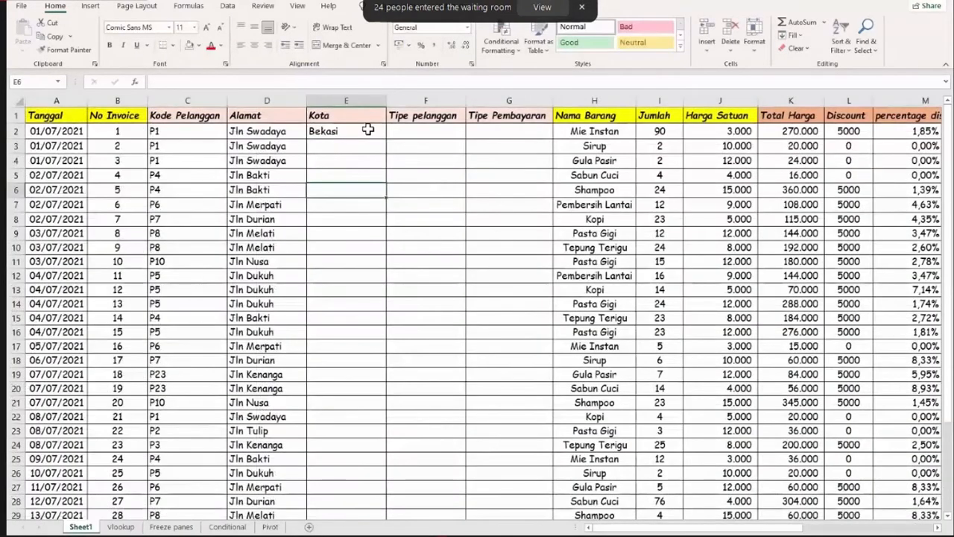
Fill the VLOOKUP formula from E2 down the Kota column and check the filled rows
{"action": "key", "text": "Up"}
{"action": "double_click", "coordinate": [386, 141]}
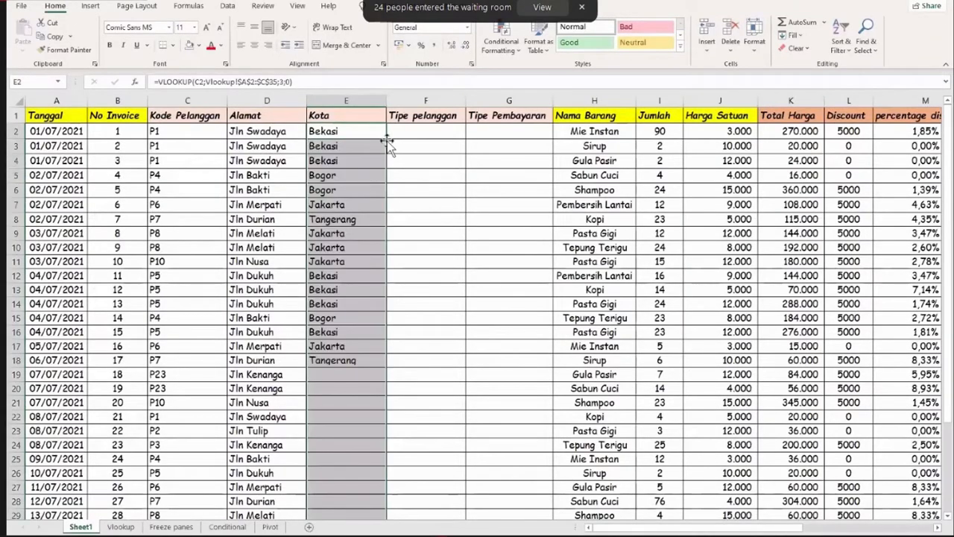
{"action": "scroll", "coordinate": [371, 202], "scroll_direction": "down", "scroll_amount": 2}
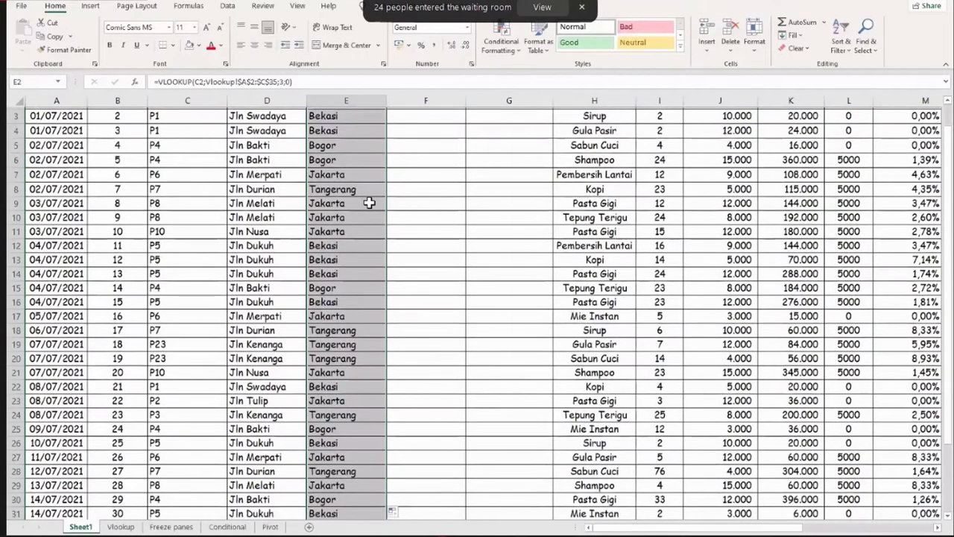
{"action": "scroll", "coordinate": [423, 177], "scroll_direction": "up", "scroll_amount": 2}
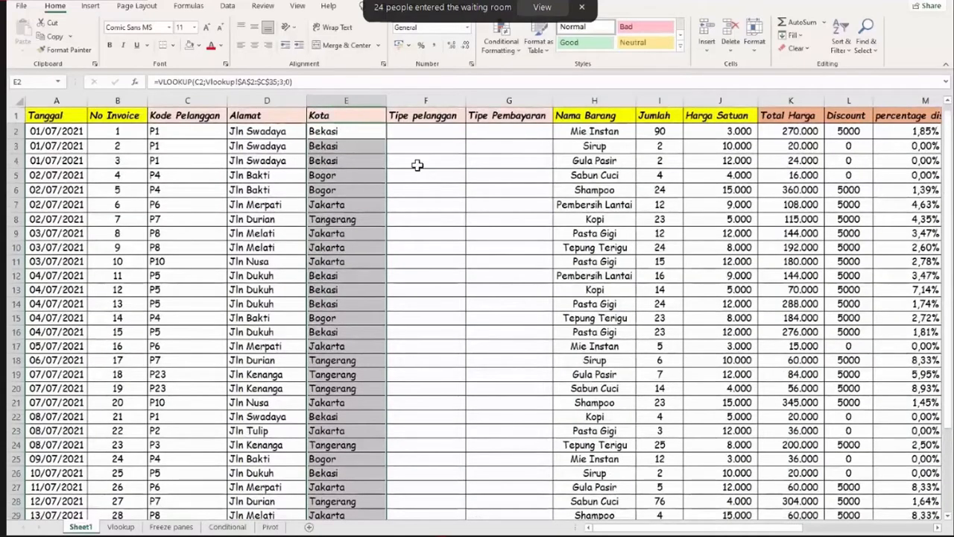
{"action": "scroll", "coordinate": [377, 132], "scroll_direction": "down", "scroll_amount": 2}
{"action": "scroll", "coordinate": [377, 132], "scroll_direction": "up", "scroll_amount": 2}
{"action": "left_click", "coordinate": [425, 176]}
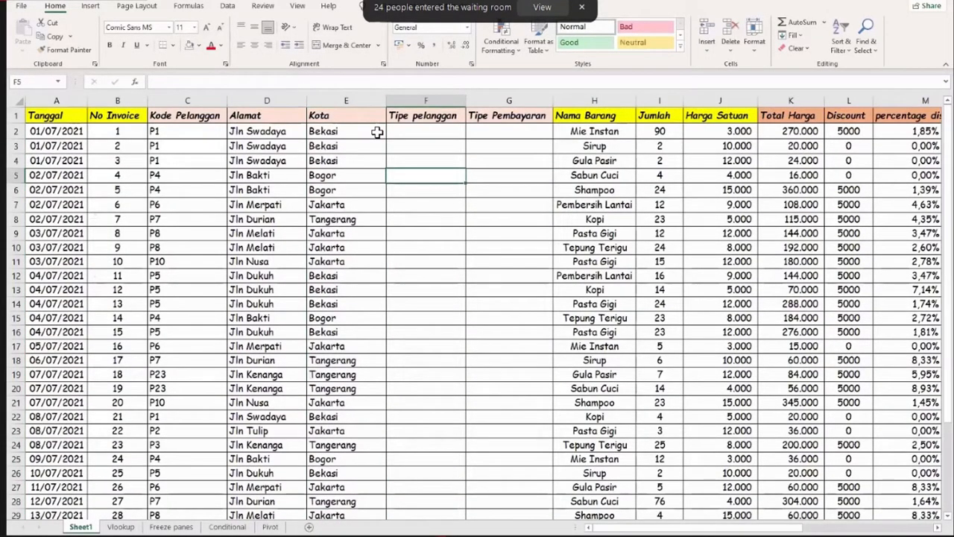
Copy the Kota VLOOKUP formula from E2 across to F2 and G2, under Tipe pelanggan and Tipe Pembayaran
{"action": "left_click", "coordinate": [378, 131]}
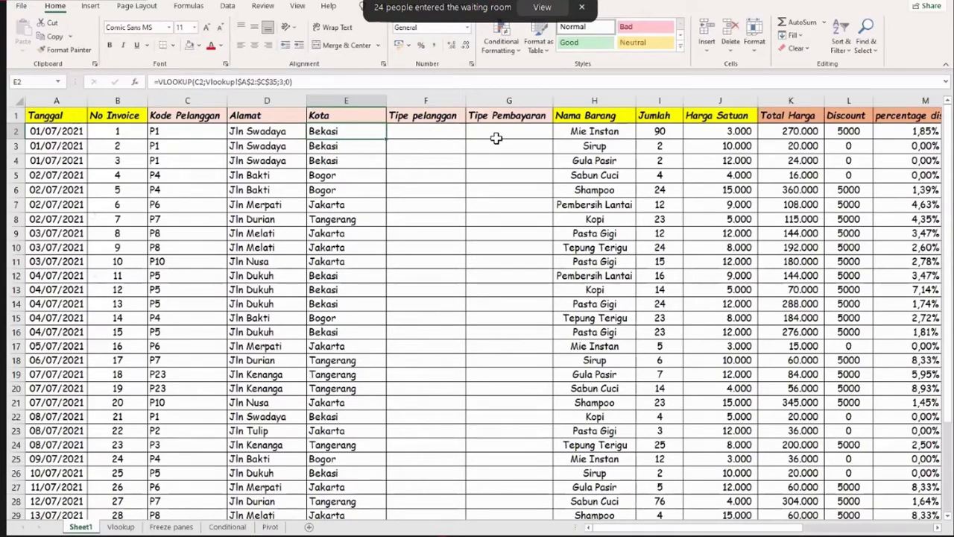
{"action": "left_click", "coordinate": [406, 138]}
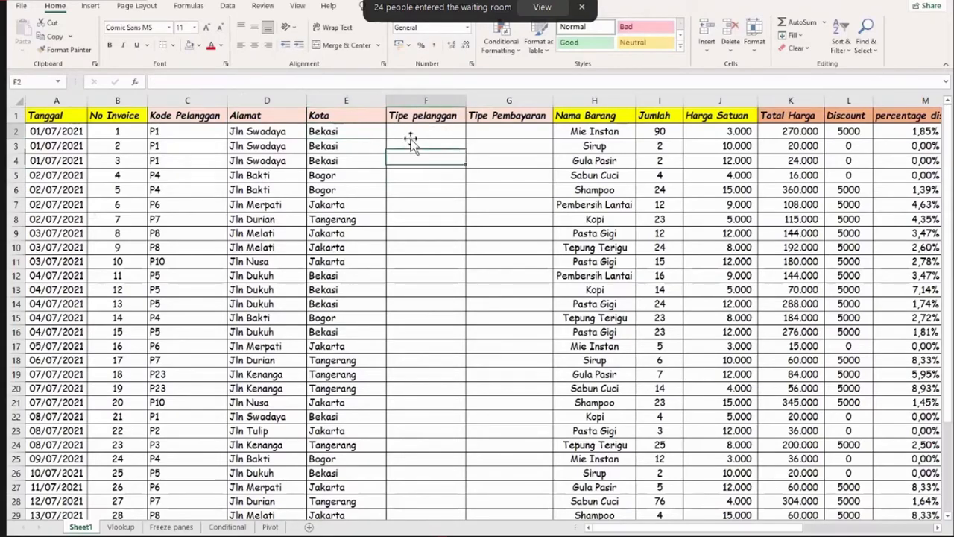
{"action": "key", "text": "Left"}
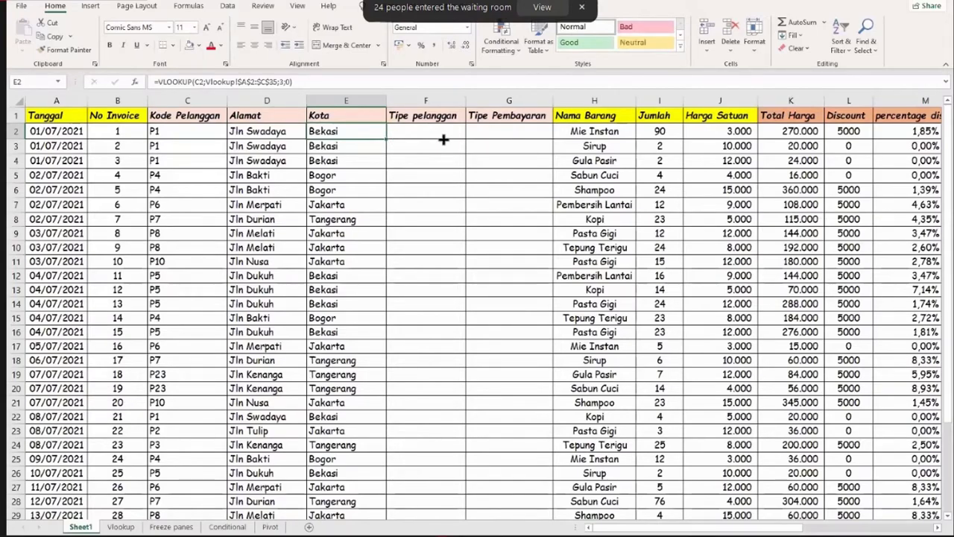
{"action": "key", "text": "Right"}
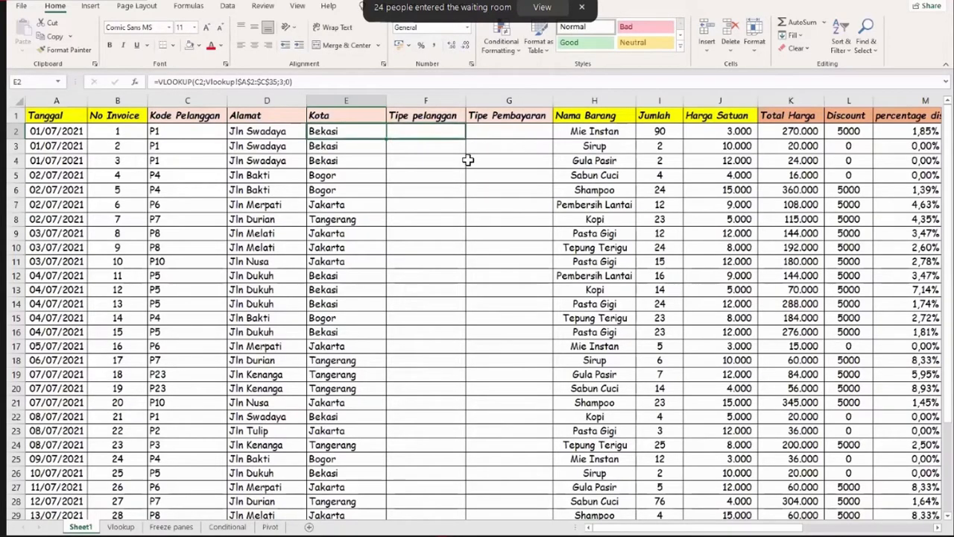
{"action": "key", "text": "ctrl+v"}
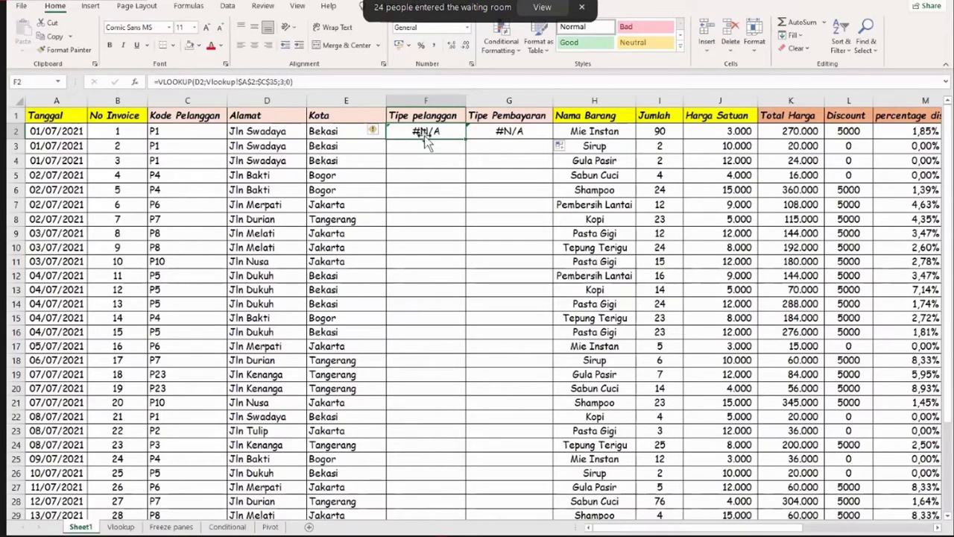
Change the lookup value in the F2 VLOOKUP formula under Tipe pelanggan to C2
{"action": "left_click", "coordinate": [203, 83]}
{"action": "key", "text": "BackSpace"}
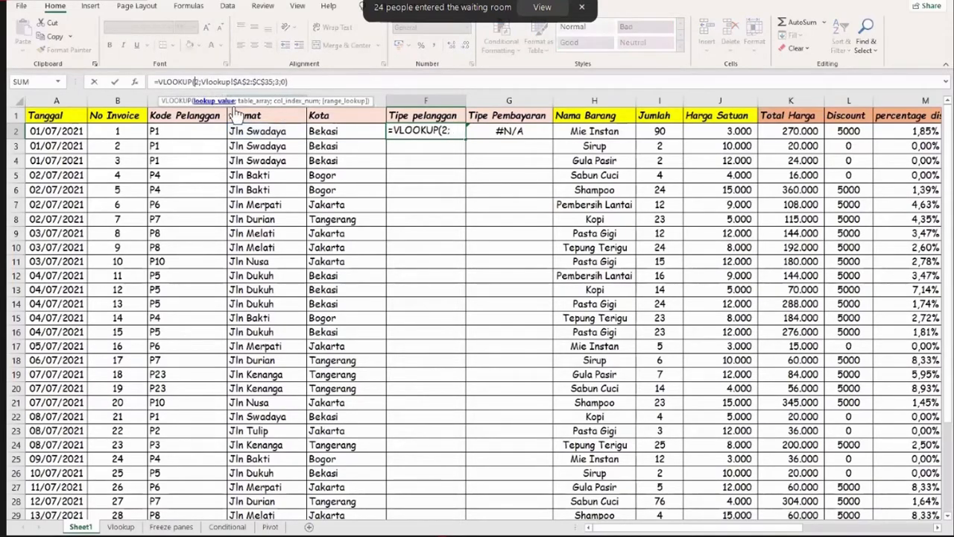
{"action": "type", "text": "c"}
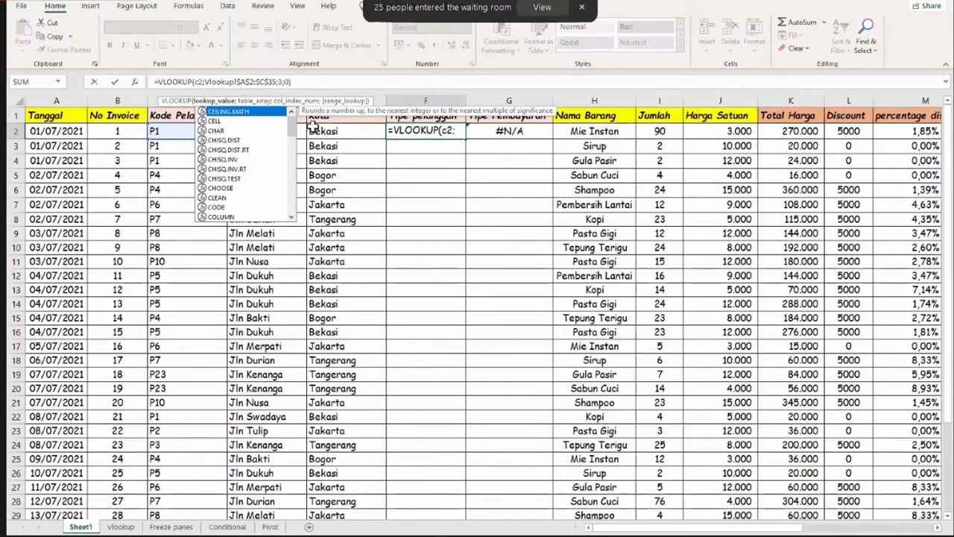
Change the F2 formula's table array to $A$2:$D$35 and its column index to 4
{"action": "key", "text": "End"}
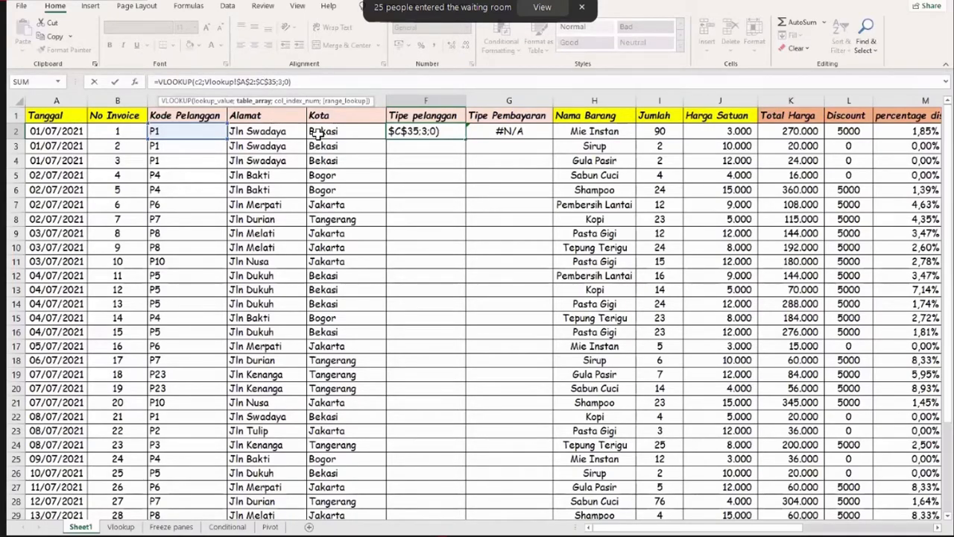
{"action": "key", "text": "Delete"}
{"action": "type", "text": "d"}
{"action": "left_click", "coordinate": [281, 82]}
{"action": "key", "text": "BackSpace"}
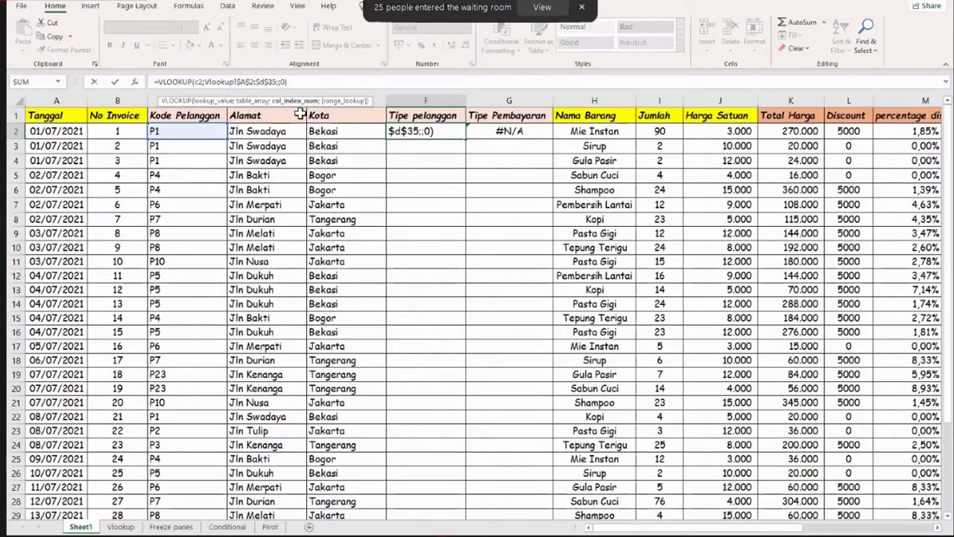
{"action": "type", "text": "4"}
{"action": "key", "text": "Return"}
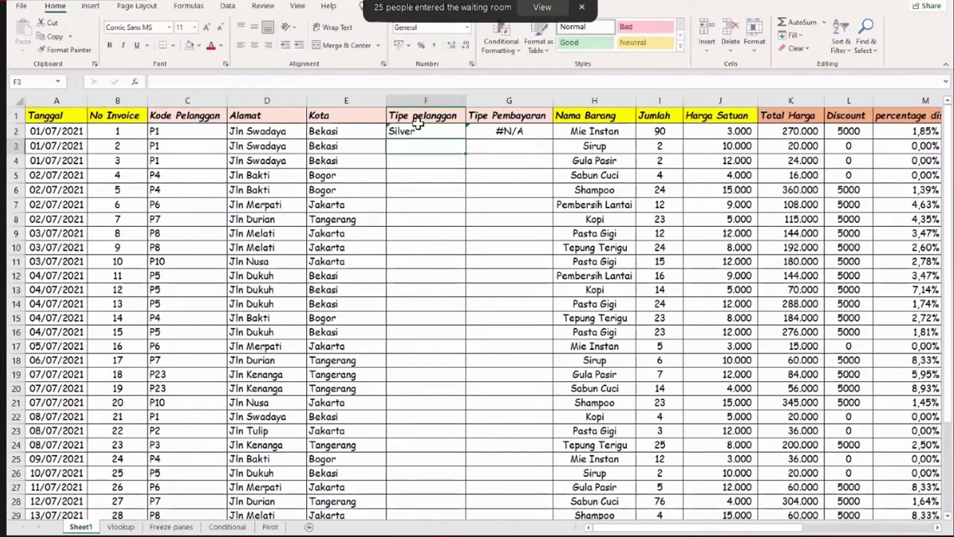
Change the lookup value in the G2 VLOOKUP formula under Tipe Pembayaran to C2
{"action": "left_click", "coordinate": [482, 132]}
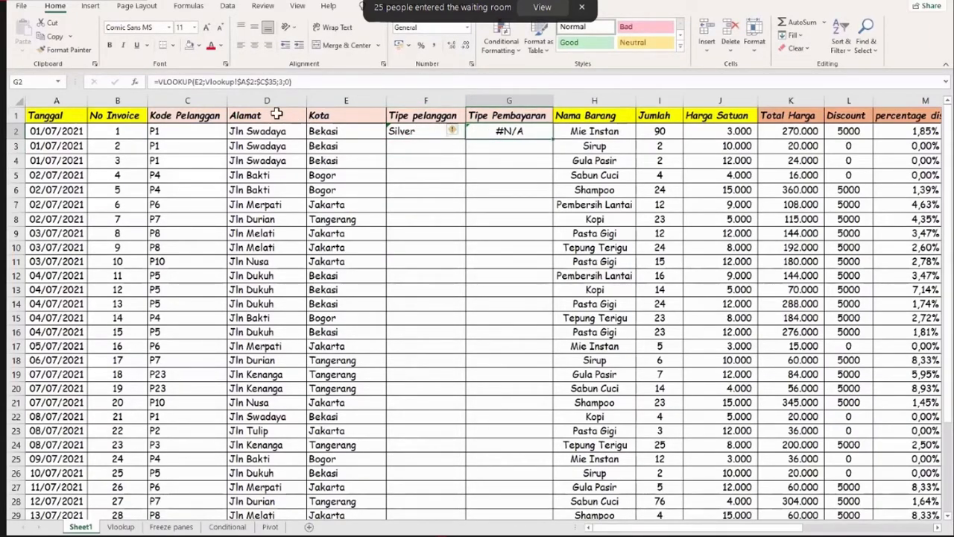
{"action": "left_click", "coordinate": [200, 81]}
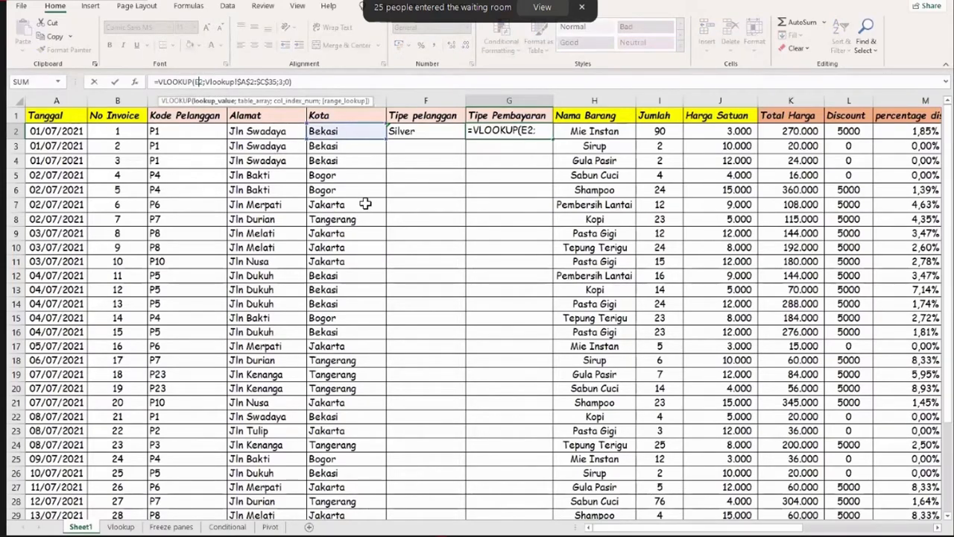
{"action": "key", "text": "BackSpace"}
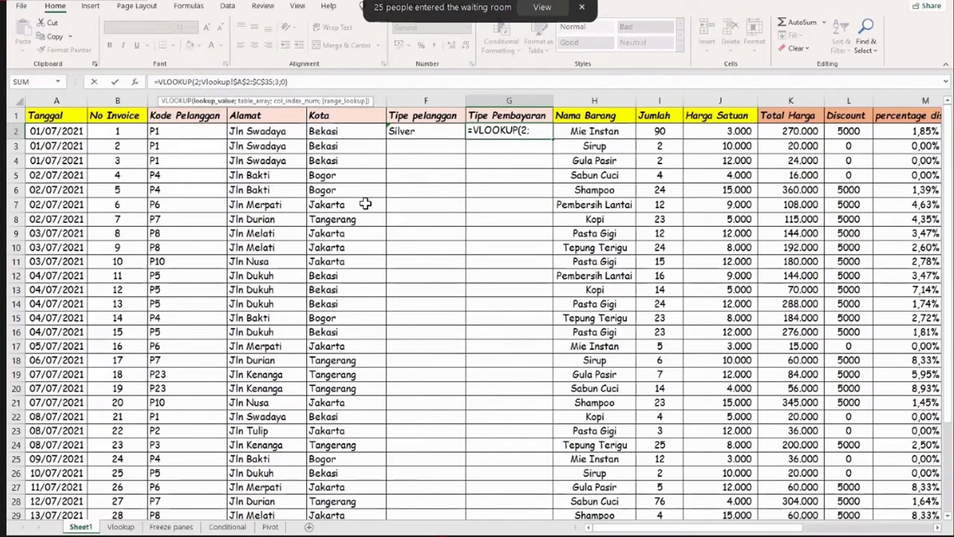
{"action": "type", "text": "C"}
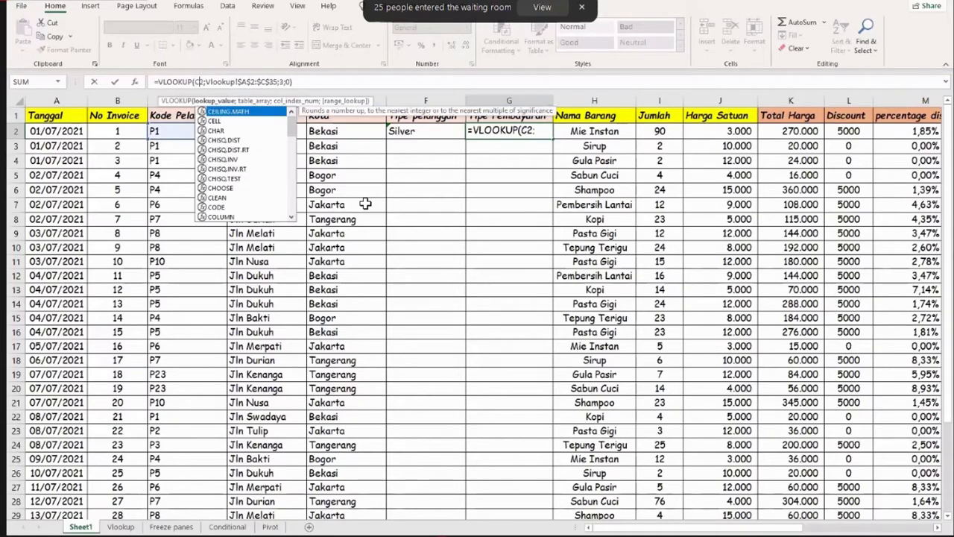
Change the G2 formula's table array to $A$2:$E$35 and its column index to 5
{"action": "left_click", "coordinate": [267, 82]}
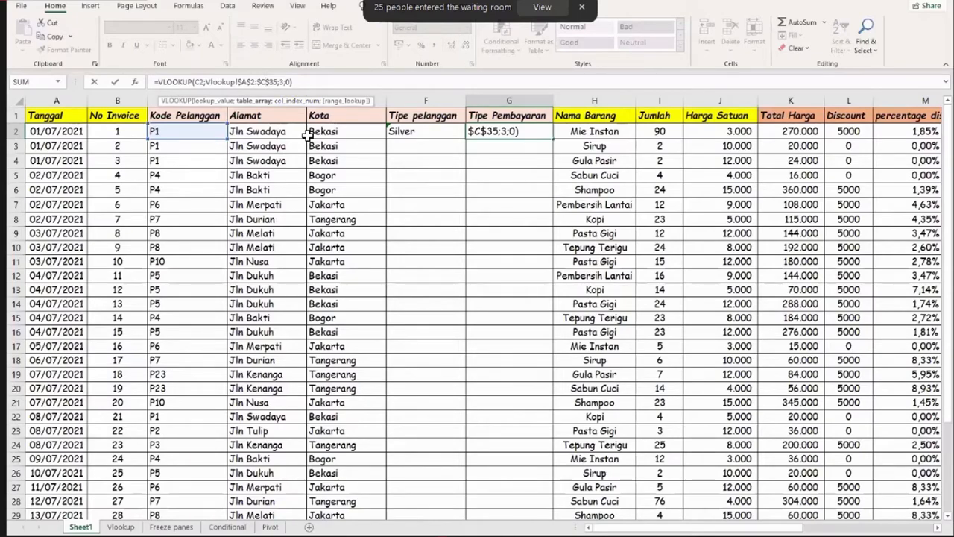
{"action": "key", "text": "BackSpace"}
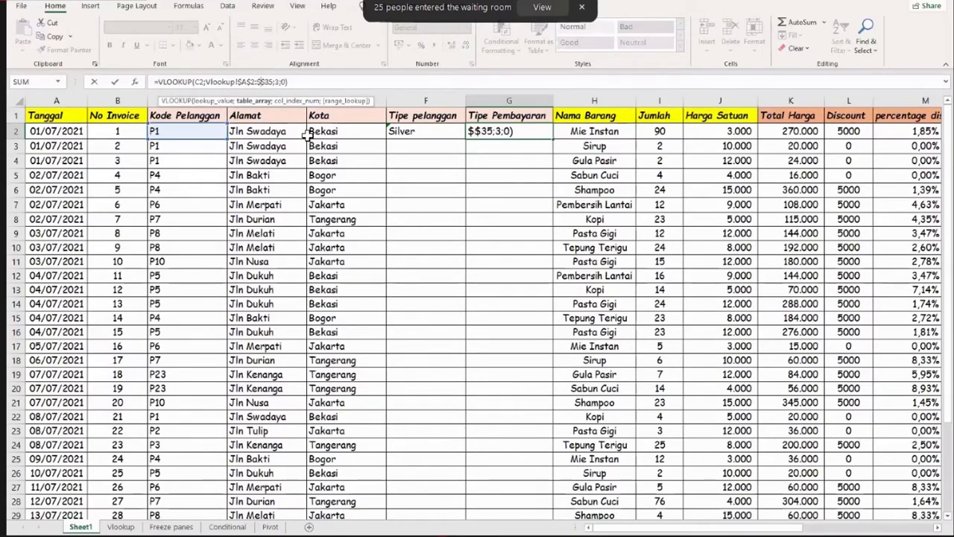
{"action": "type", "text": "E"}
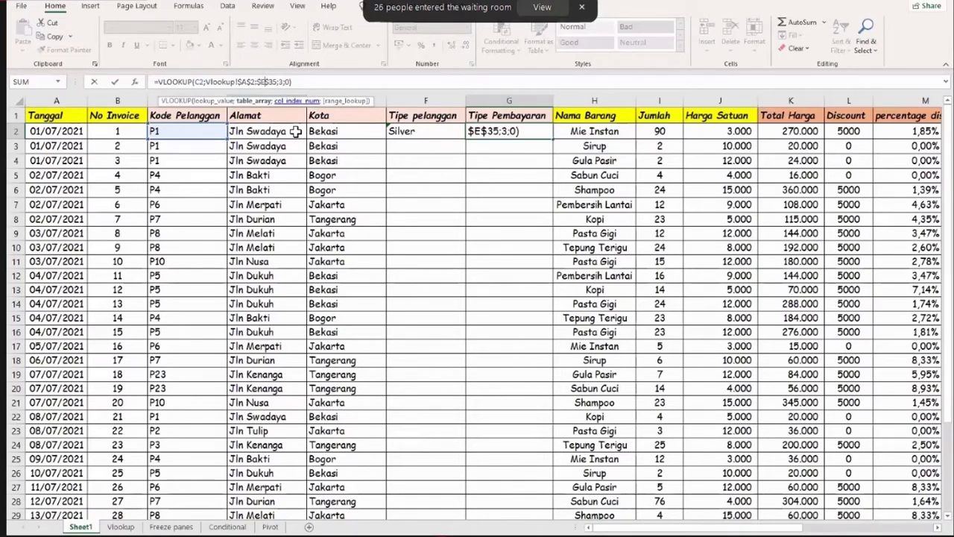
{"action": "key", "text": "Right"}
{"action": "key", "text": "Right"}
{"action": "key", "text": "Right"}
{"action": "key", "text": "Right"}
{"action": "key", "text": "Right"}
{"action": "key", "text": "BackSpace"}
{"action": "type", "text": "5"}
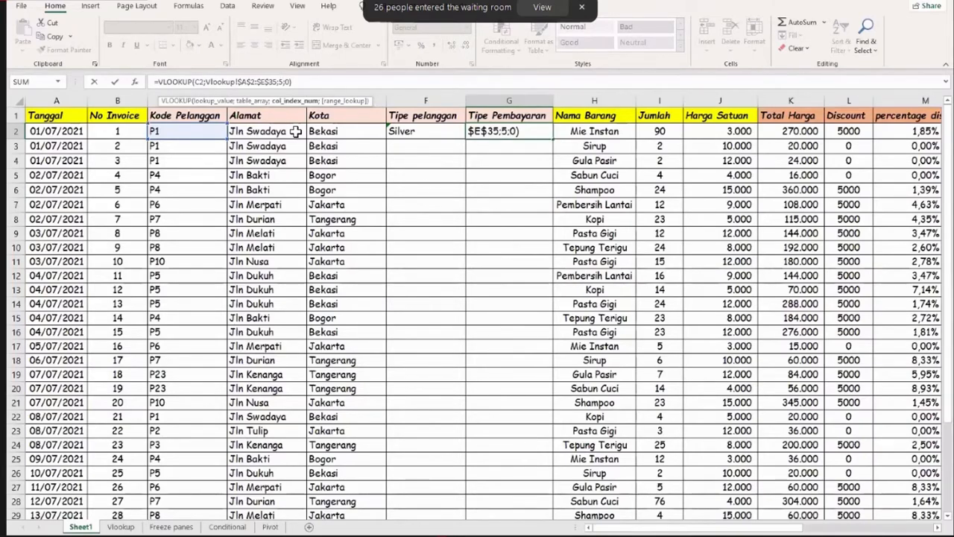
{"action": "key", "text": "Return"}
Fill the VLOOKUP formulas from F2:G2 down the Tipe pelanggan and Tipe Pembayaran columns to the table's last row
{"action": "left_click_drag", "start_coordinate": [417, 133], "coordinate": [472, 135]}
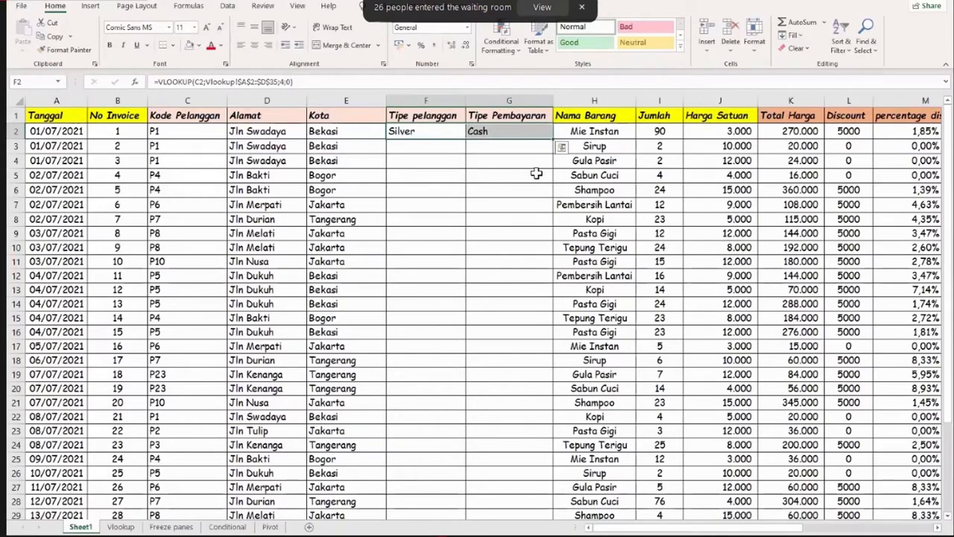
{"action": "double_click", "coordinate": [555, 138]}
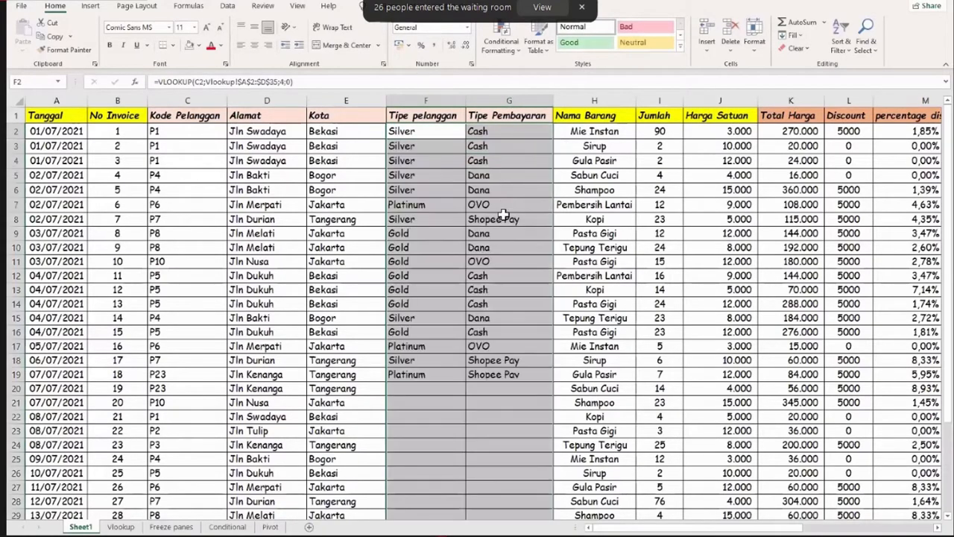
{"action": "scroll", "coordinate": [447, 216], "scroll_direction": "down", "scroll_amount": 4}
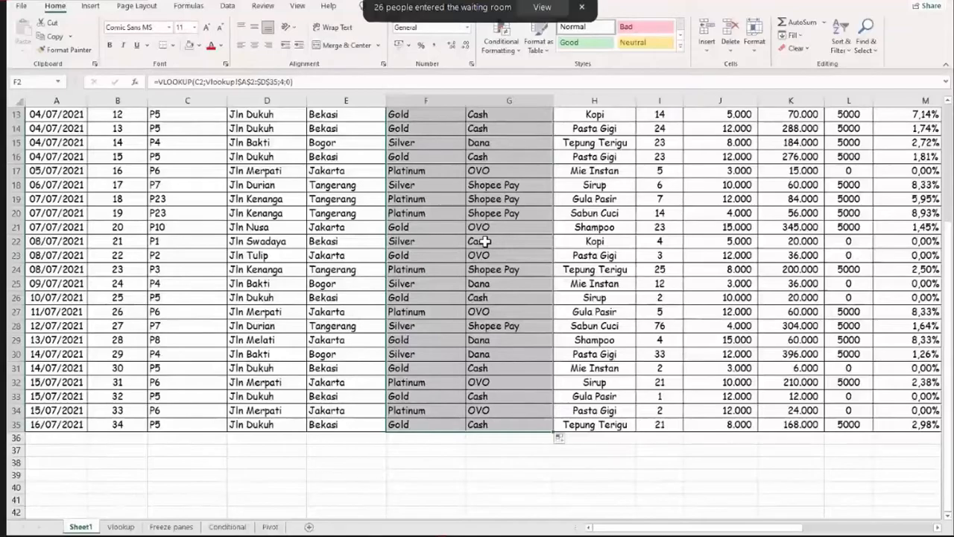
{"action": "scroll", "coordinate": [456, 268], "scroll_direction": "up", "scroll_amount": 1}
{"action": "scroll", "coordinate": [456, 268], "scroll_direction": "up", "scroll_amount": 4}
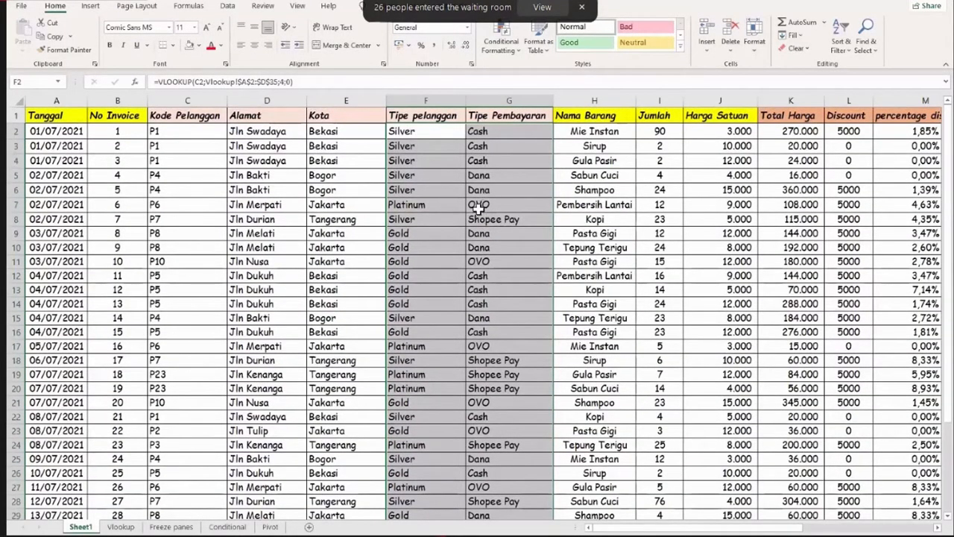
Examine the filled Tipe pelanggan and Tipe Pembayaran rows on Sheet1 and the source table on the Vlookup sheet
{"action": "scroll", "coordinate": [459, 272], "scroll_direction": "down", "scroll_amount": 1}
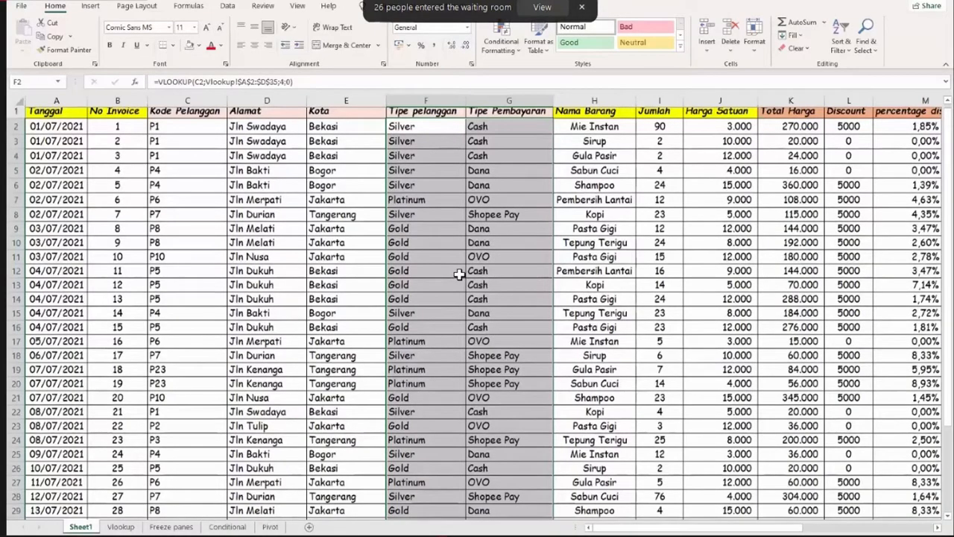
{"action": "scroll", "coordinate": [450, 253], "scroll_direction": "up", "scroll_amount": 1}
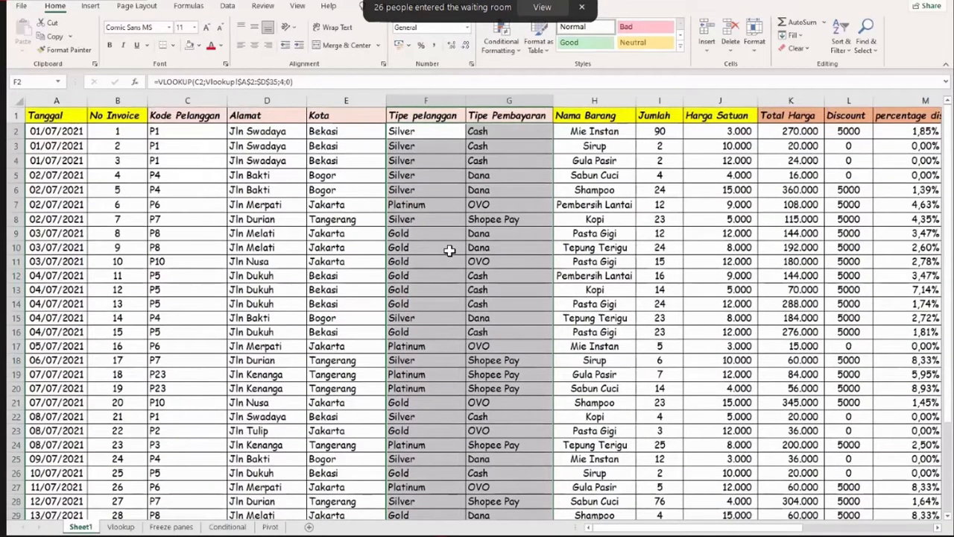
{"action": "scroll", "coordinate": [459, 244], "scroll_direction": "down", "scroll_amount": 1}
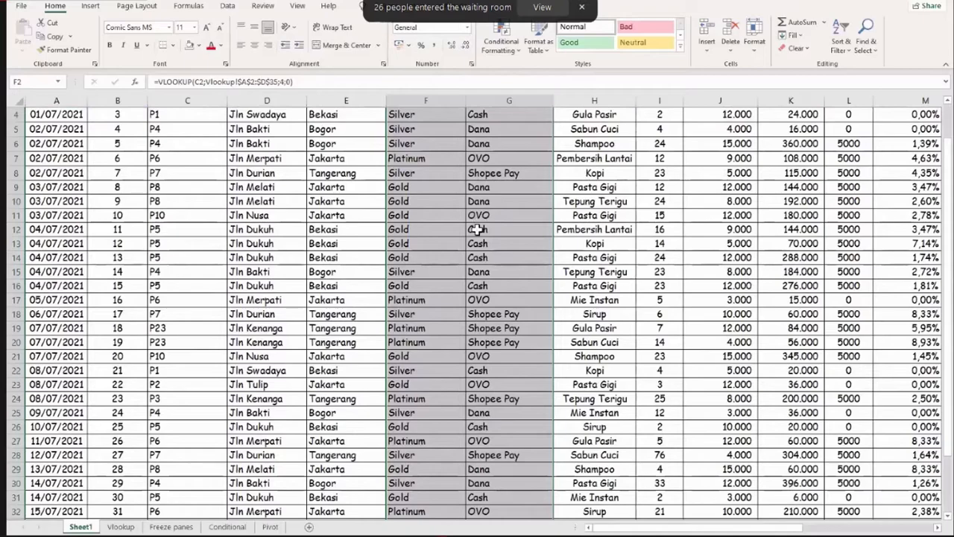
{"action": "scroll", "coordinate": [454, 237], "scroll_direction": "down", "scroll_amount": 1}
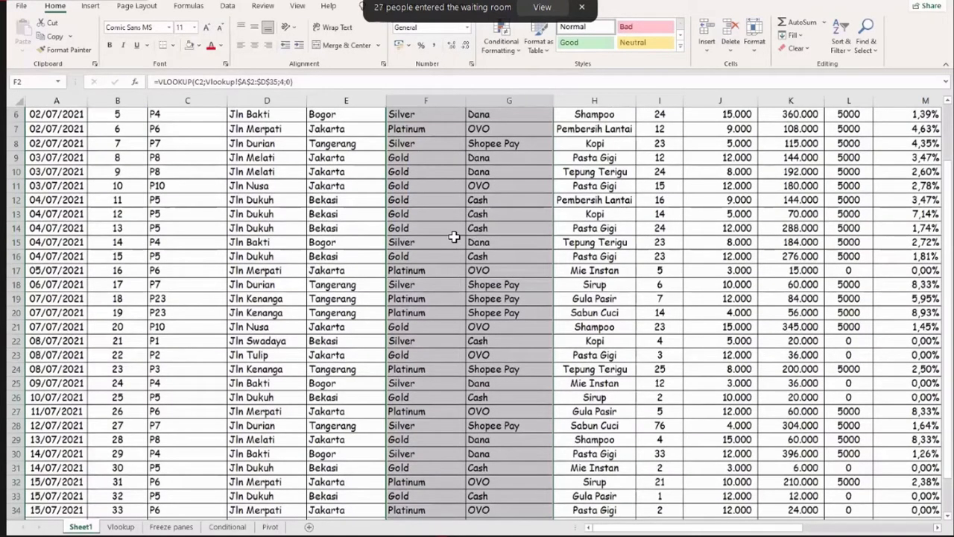
{"action": "scroll", "coordinate": [454, 237], "scroll_direction": "down", "scroll_amount": 1}
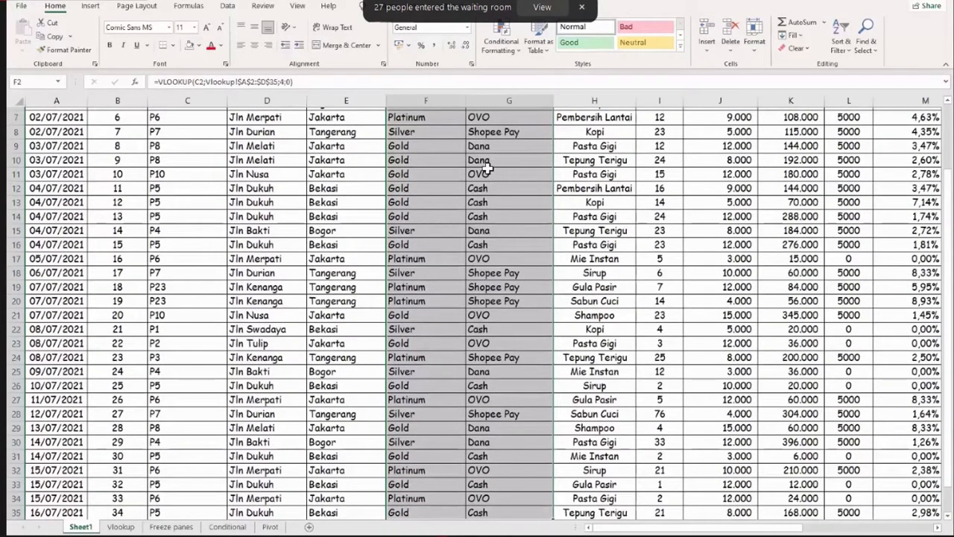
{"action": "scroll", "coordinate": [351, 201], "scroll_direction": "up", "scroll_amount": 2}
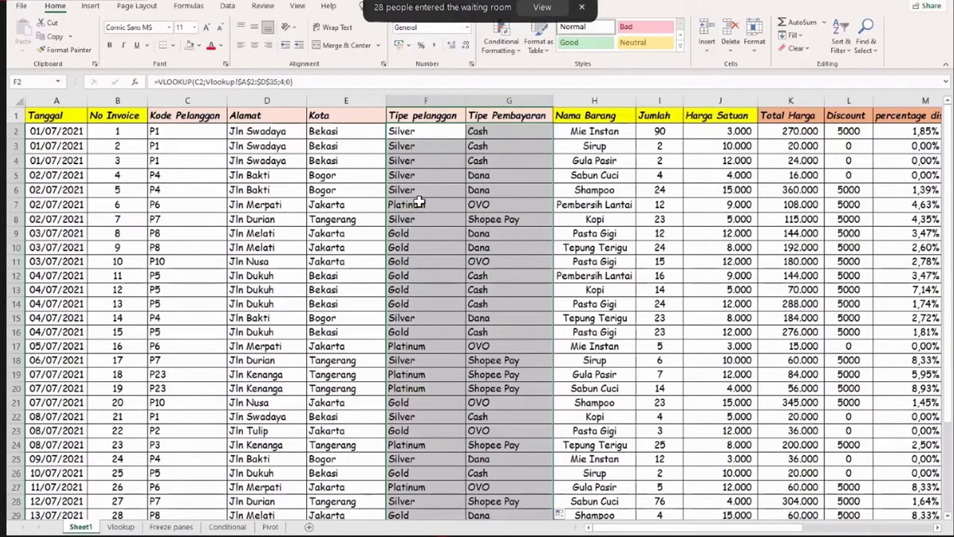
{"action": "scroll", "coordinate": [419, 201], "scroll_direction": "down", "scroll_amount": 1}
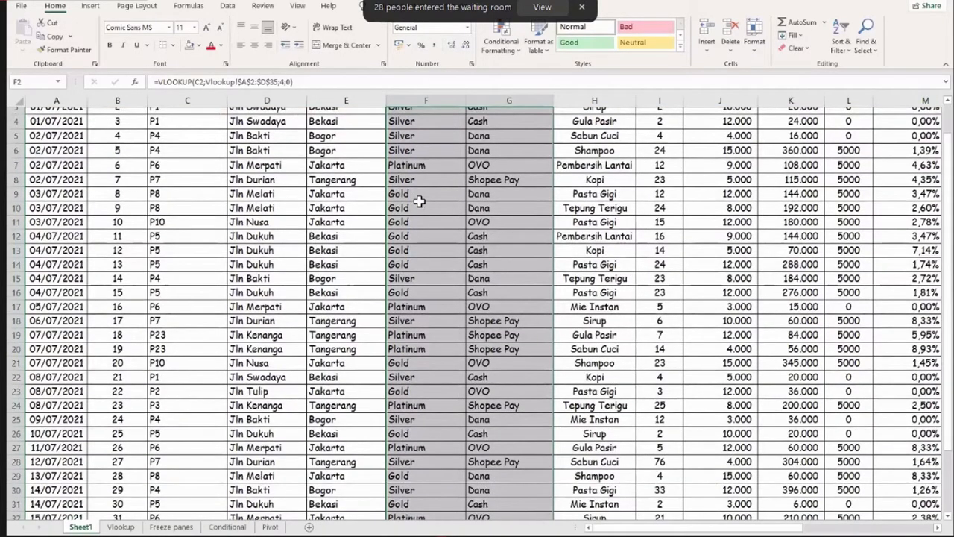
{"action": "scroll", "coordinate": [259, 298], "scroll_direction": "up", "scroll_amount": 1}
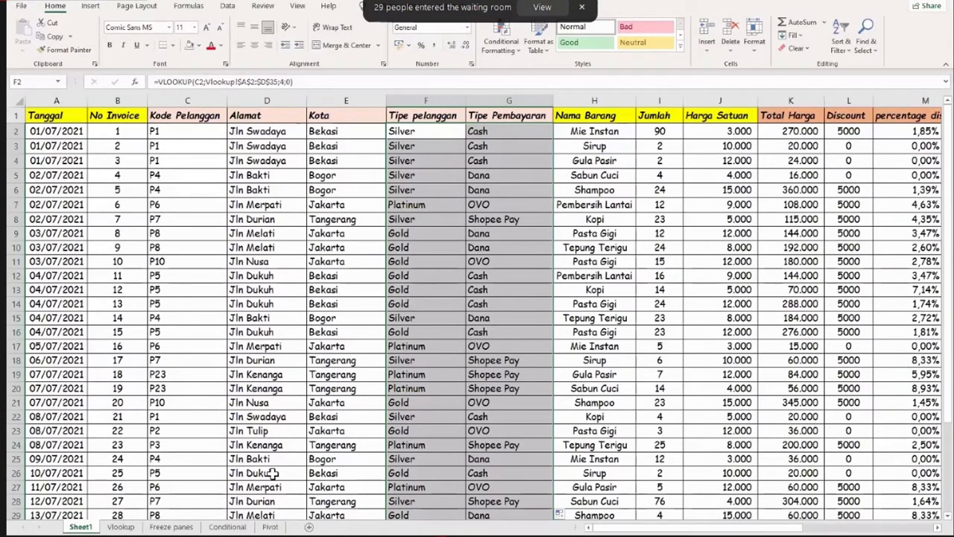
{"action": "left_click", "coordinate": [121, 527]}
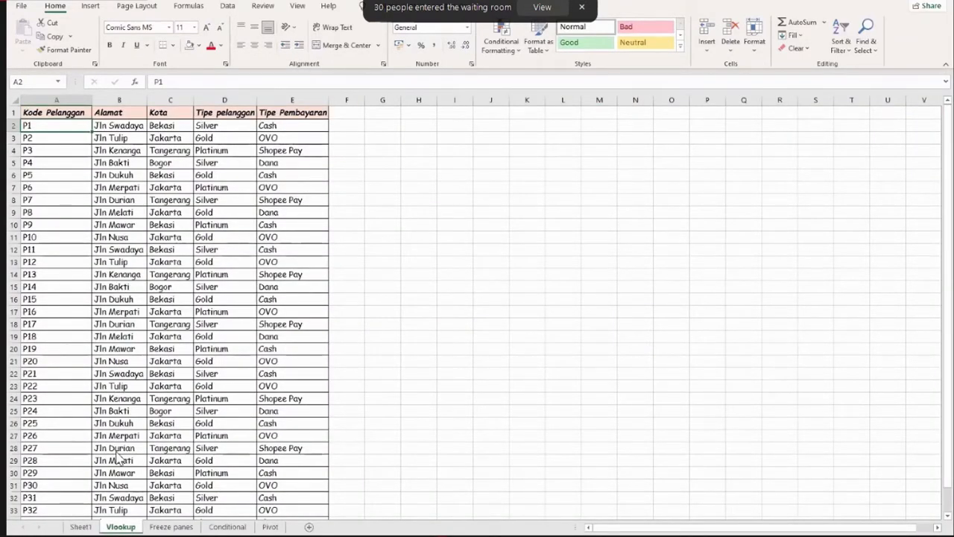
Switch to PowerPoint, present the slides introducing Freeze Panes, and end the slide show
{"action": "key", "text": "alt+Tab"}
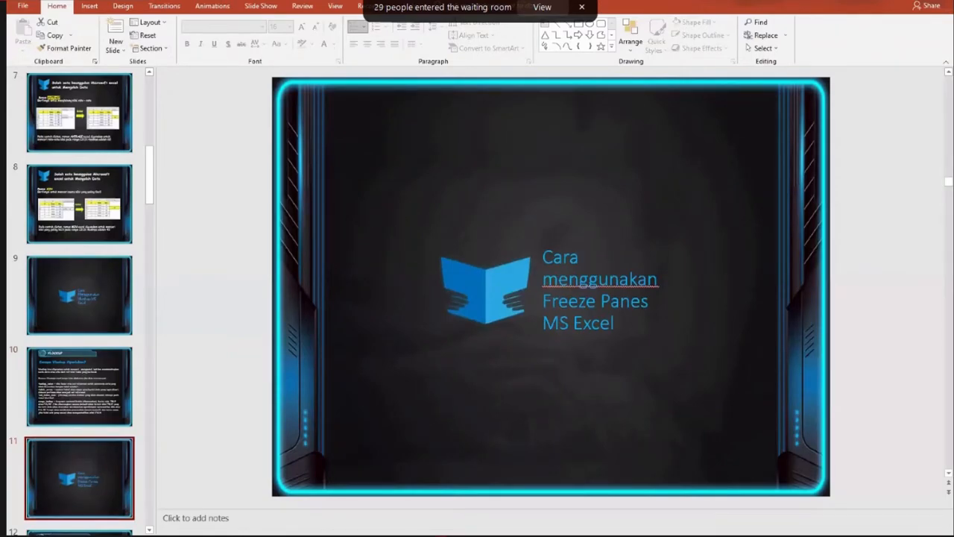
{"action": "key", "text": "shift+F5"}
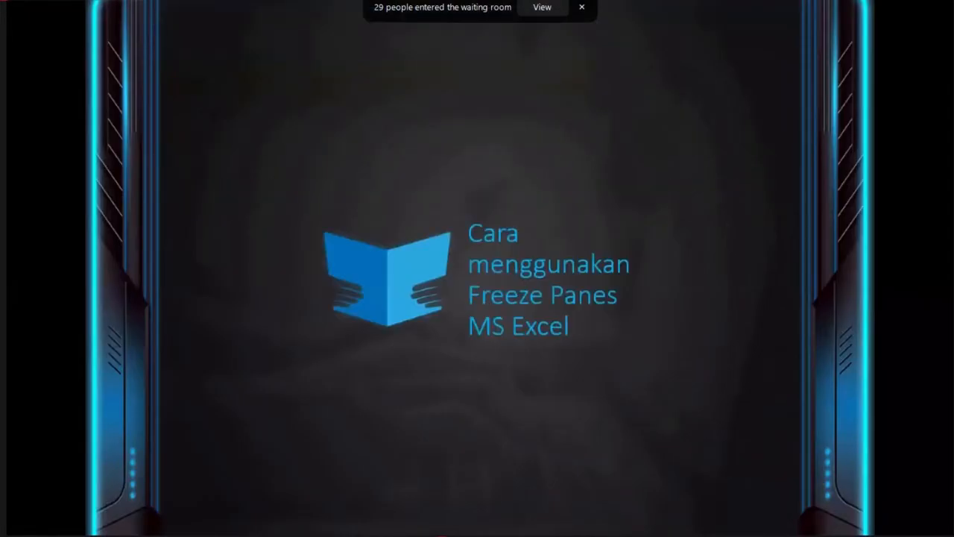
{"action": "key", "text": "Right"}
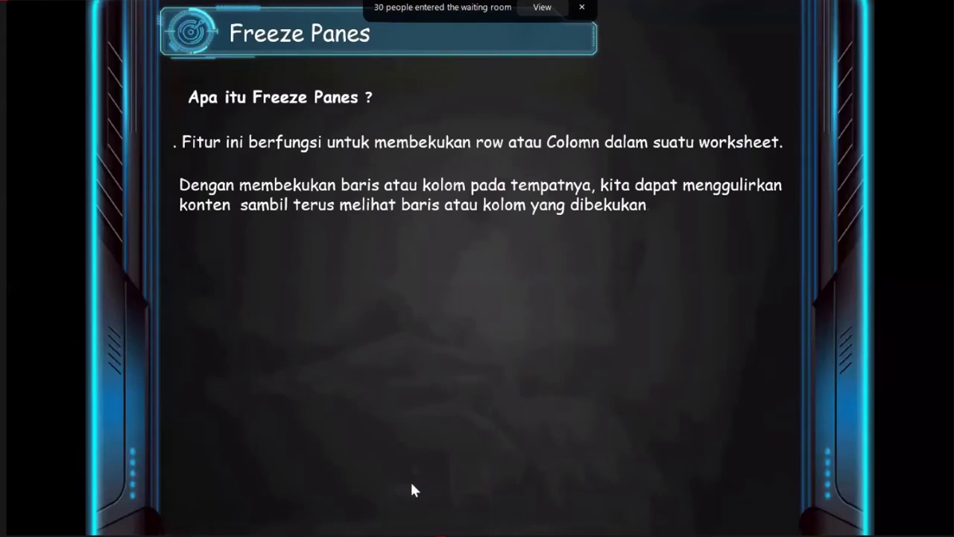
{"action": "key", "text": "Escape"}
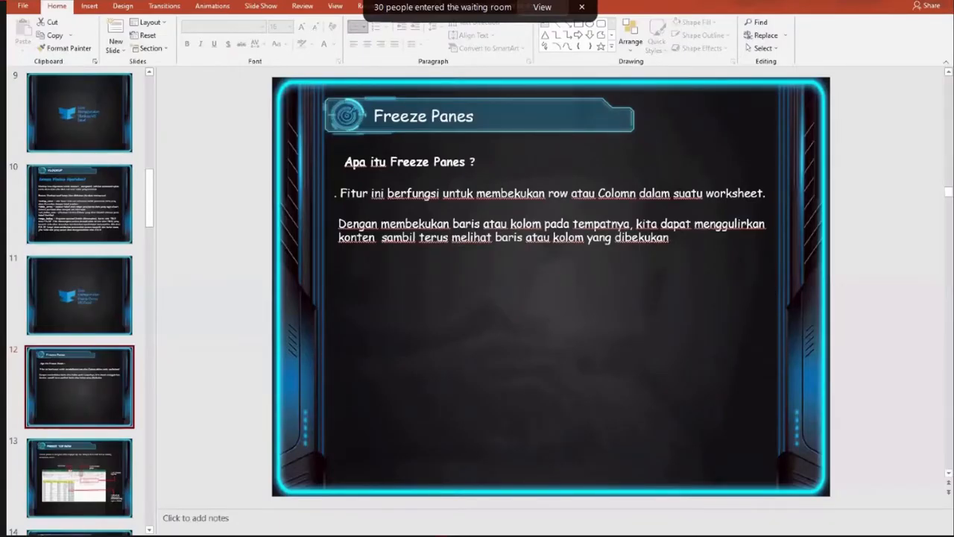
Switch back to Excel and look through the sales table on the Freeze panes sheet down to its last row
{"action": "key", "text": "alt+Tab"}
{"action": "left_click", "coordinate": [161, 528]}
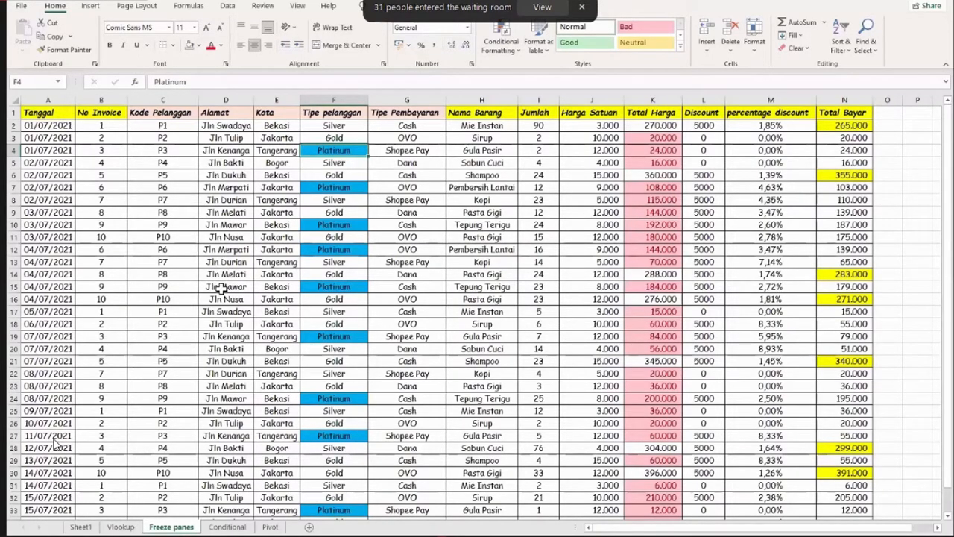
{"action": "scroll", "coordinate": [223, 287], "scroll_direction": "down", "scroll_amount": 3}
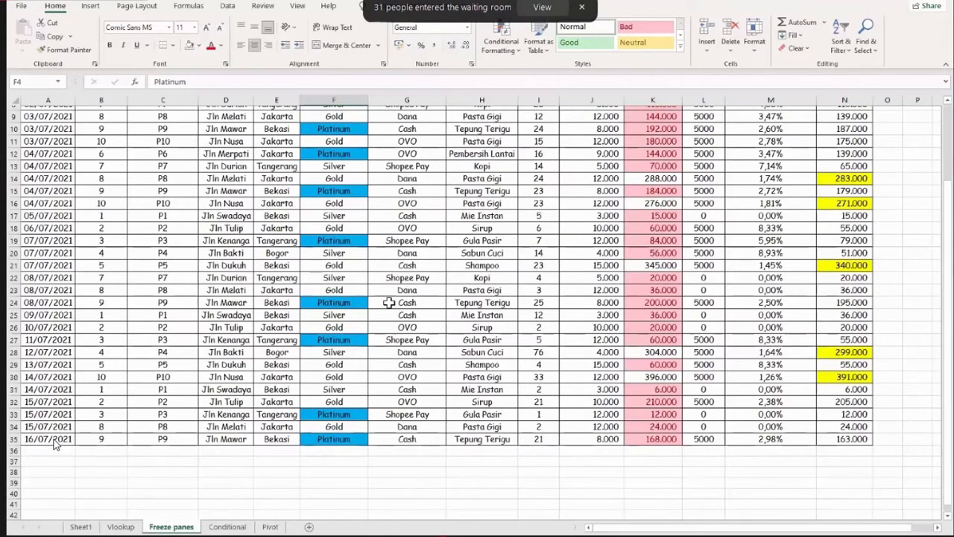
{"action": "scroll", "coordinate": [411, 305], "scroll_direction": "down", "scroll_amount": 3}
{"action": "left_click", "coordinate": [225, 298]}
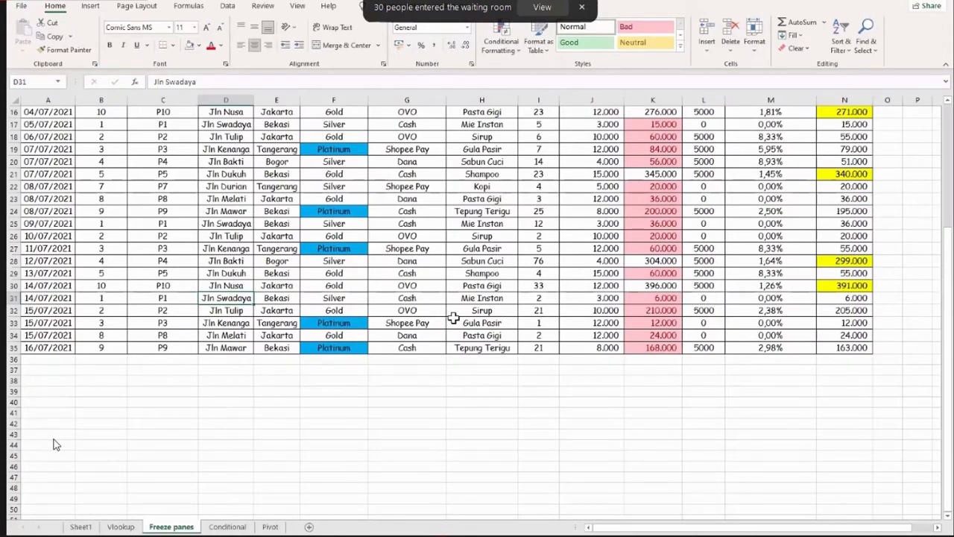
{"action": "scroll", "coordinate": [436, 307], "scroll_direction": "up", "scroll_amount": 1}
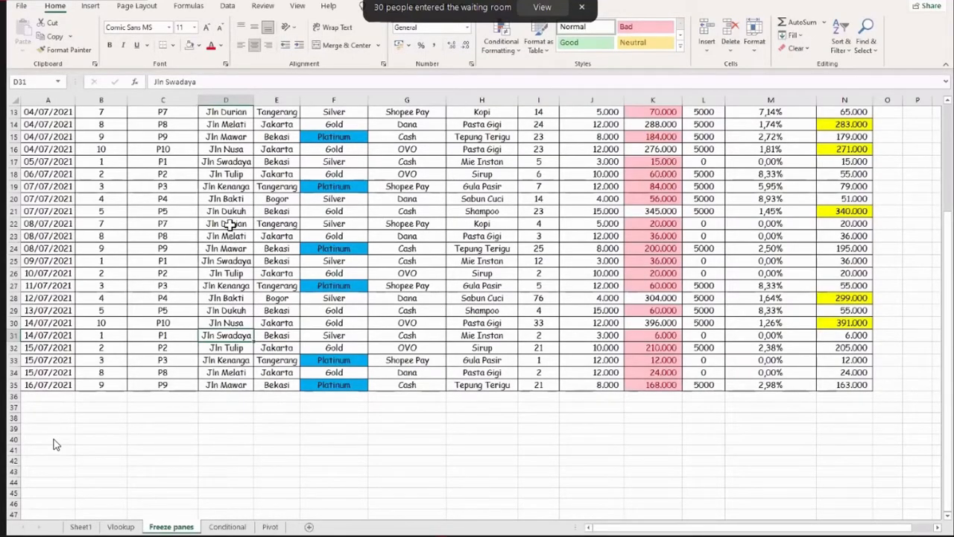
Freeze the top row of the Freeze panes sheet and check the header row against the lower table rows
{"action": "key", "text": "ctrl+Home"}
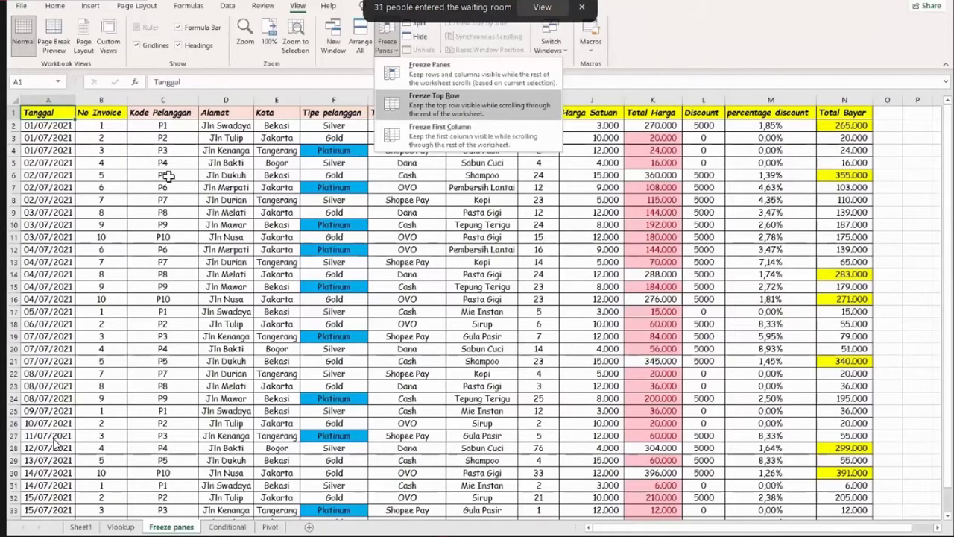
{"action": "scroll", "coordinate": [173, 150], "scroll_direction": "down", "scroll_amount": 1}
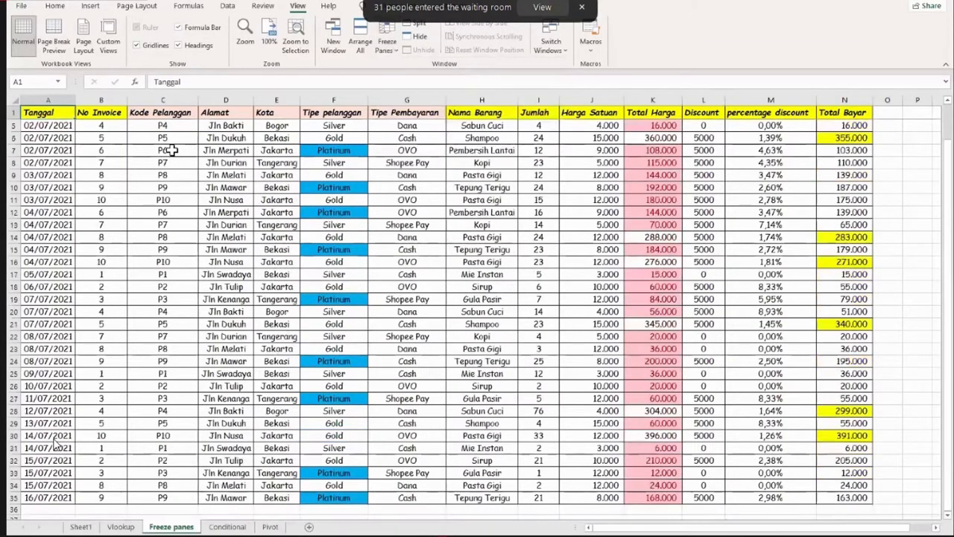
{"action": "scroll", "coordinate": [459, 207], "scroll_direction": "up", "scroll_amount": 1}
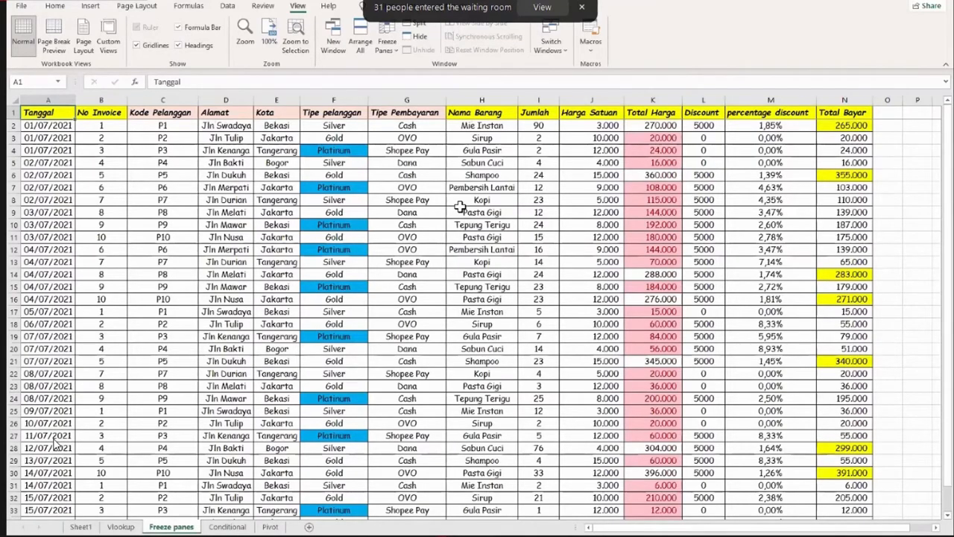
{"action": "scroll", "coordinate": [460, 206], "scroll_direction": "down", "scroll_amount": 6}
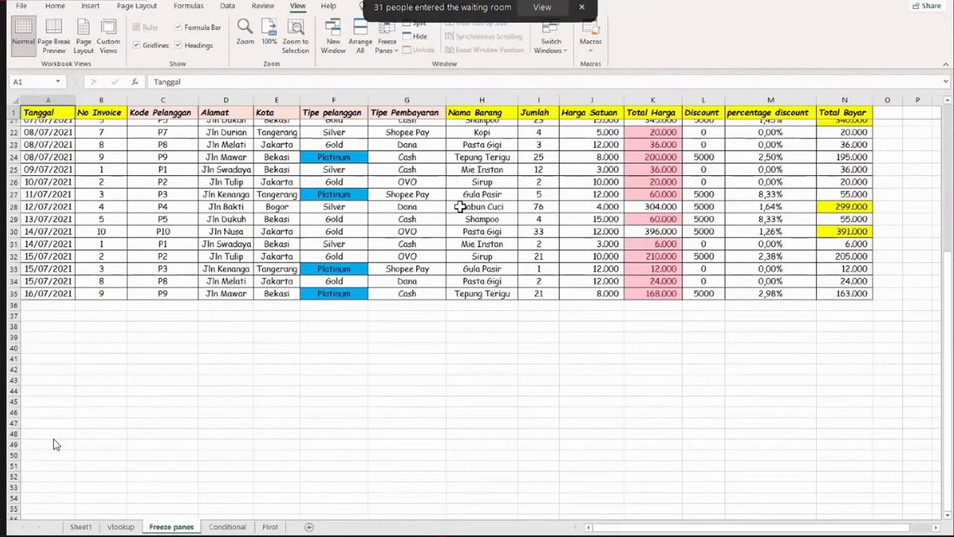
{"action": "scroll", "coordinate": [460, 204], "scroll_direction": "up", "scroll_amount": 7}
{"action": "scroll", "coordinate": [457, 206], "scroll_direction": "down", "scroll_amount": 7}
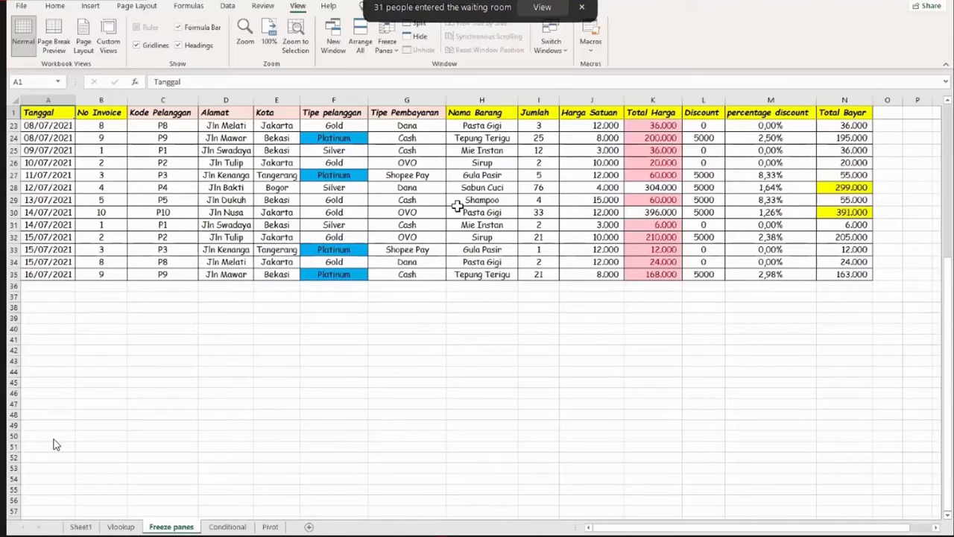
{"action": "scroll", "coordinate": [444, 198], "scroll_direction": "up", "scroll_amount": 7}
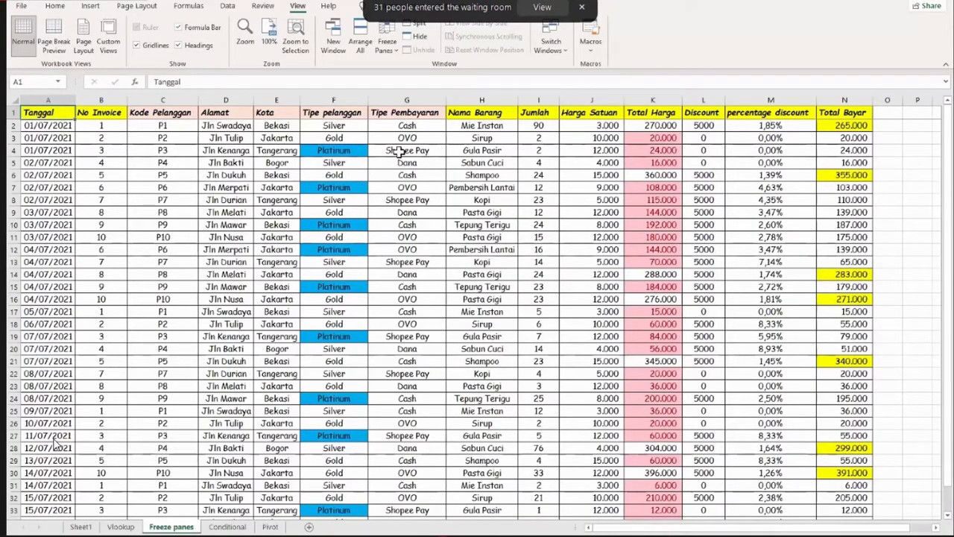
Unfreeze the top row of the Freeze panes sheet and freeze the first column instead
{"action": "left_click", "coordinate": [390, 27]}
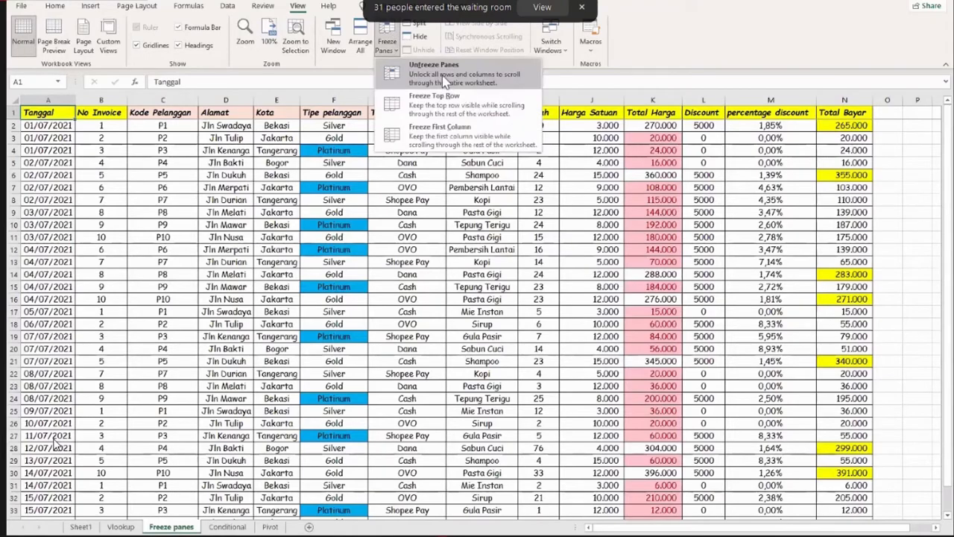
{"action": "left_click", "coordinate": [440, 71]}
{"action": "left_click", "coordinate": [390, 27]}
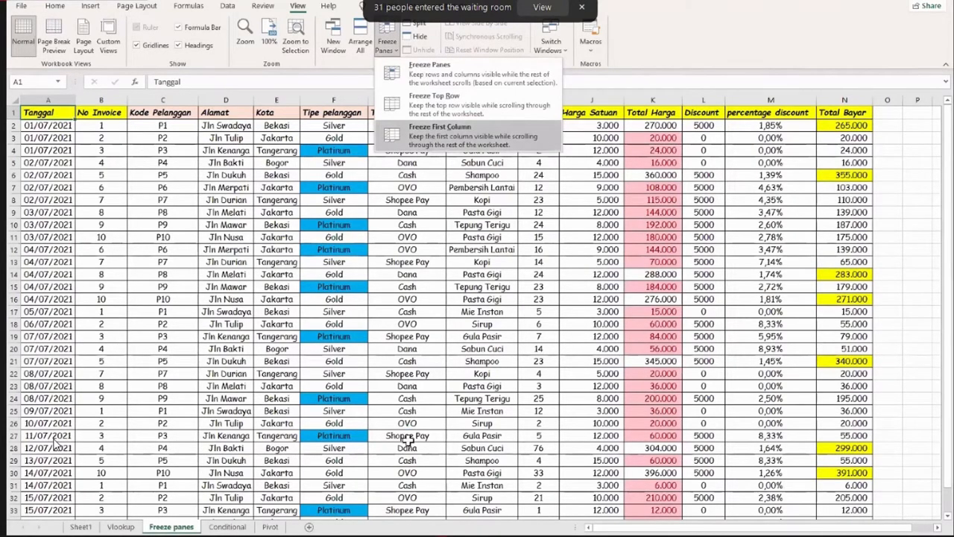
{"action": "left_click_drag", "start_coordinate": [611, 531], "coordinate": [617, 528]}
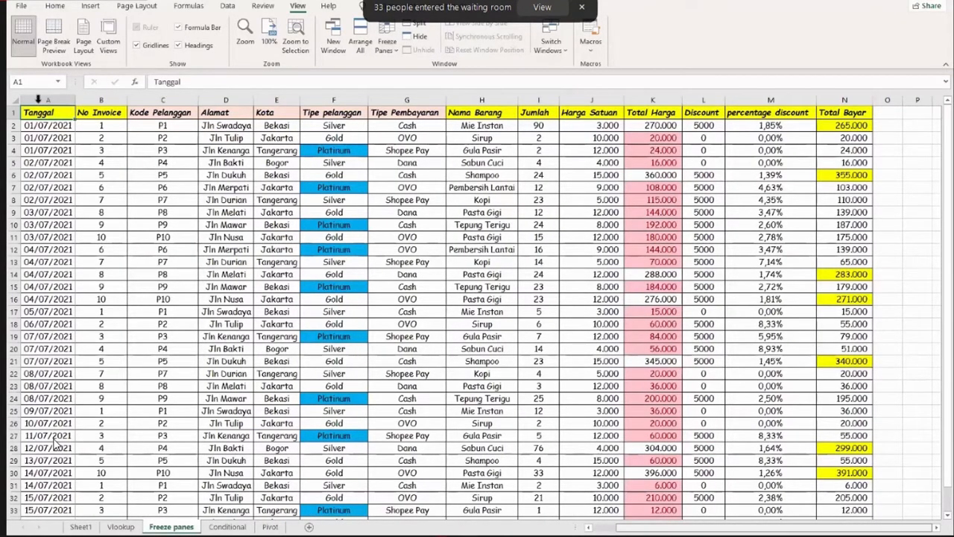
Check the frozen Tanggal column against the columns beyond Total Bayar, then return to cell A1
{"action": "scroll", "coordinate": [38, 101], "scroll_direction": "right", "scroll_amount": 1}
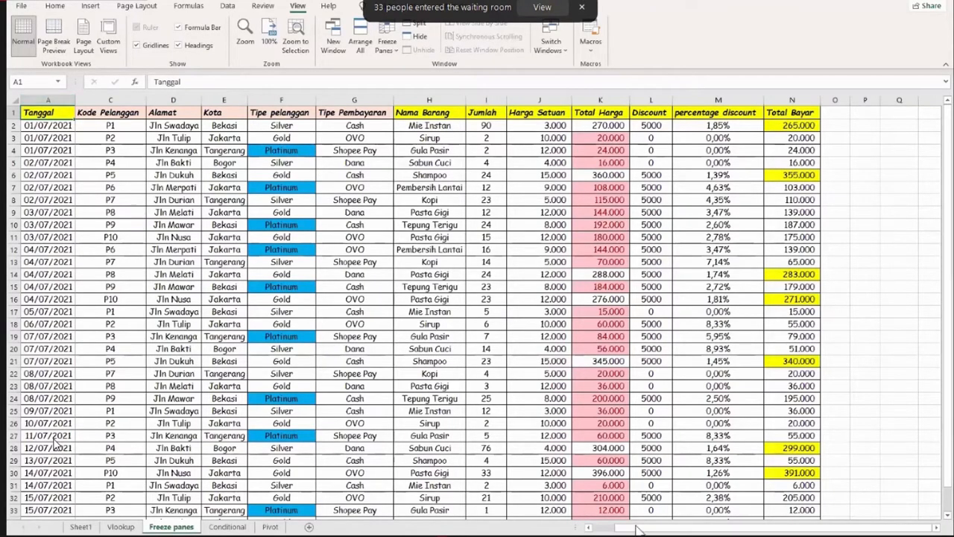
{"action": "left_click_drag", "start_coordinate": [758, 527], "coordinate": [758, 527]}
{"action": "key", "text": "Right"}
{"action": "key", "text": "Right"}
{"action": "key", "text": "Right"}
{"action": "key", "text": "Right"}
{"action": "key", "text": "Right"}
{"action": "key", "text": "Right"}
{"action": "key", "text": "Right"}
{"action": "key", "text": "Right"}
{"action": "key", "text": "Right"}
{"action": "key", "text": "Right"}
{"action": "key", "text": "Right"}
{"action": "key", "text": "Right"}
{"action": "key", "text": "Right"}
{"action": "key", "text": "Right"}
{"action": "key", "text": "Right"}
{"action": "key", "text": "Right"}
{"action": "key", "text": "Right"}
{"action": "key", "text": "Right"}
{"action": "key", "text": "Right"}
{"action": "key", "text": "Right"}
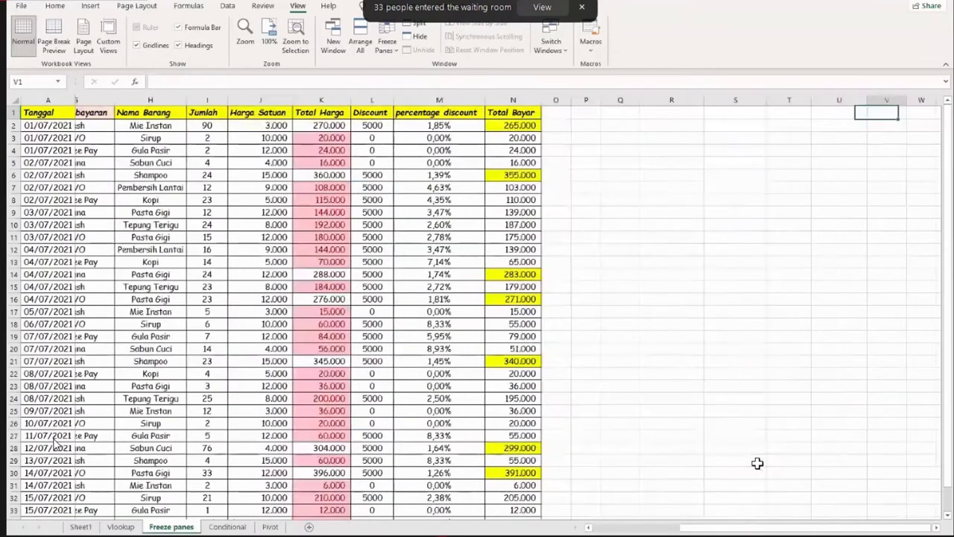
{"action": "key", "text": "Right"}
{"action": "key", "text": "Right"}
{"action": "key", "text": "Right"}
{"action": "key", "text": "Right"}
{"action": "key", "text": "Right"}
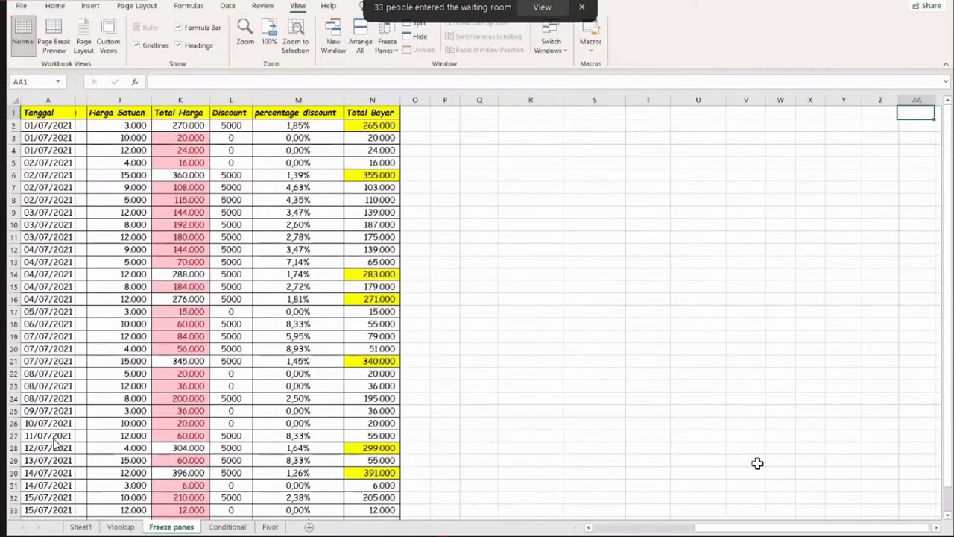
{"action": "key", "text": "Right"}
{"action": "key", "text": "Right"}
{"action": "key", "text": "Right"}
{"action": "key", "text": "Right"}
{"action": "key", "text": "Left"}
{"action": "key", "text": "Left"}
{"action": "key", "text": "Left"}
{"action": "key", "text": "Left"}
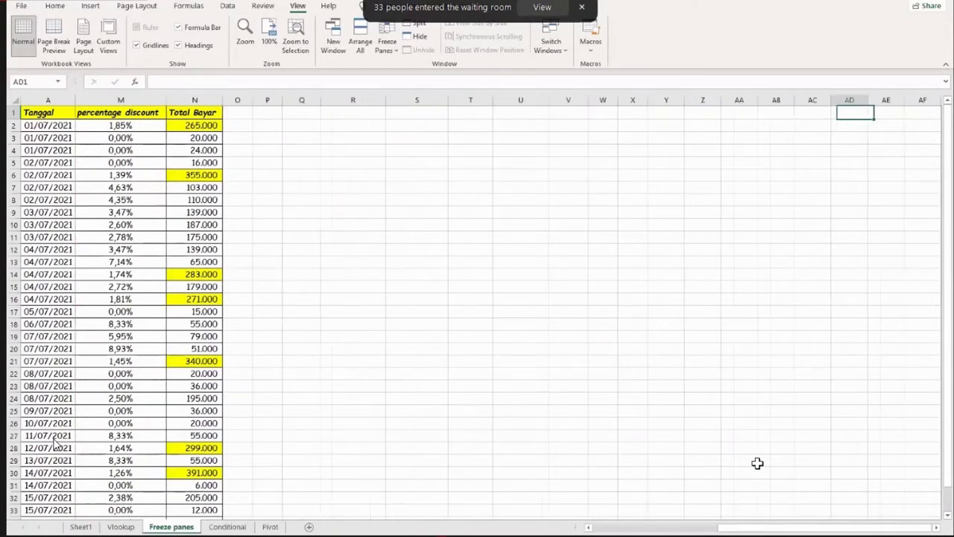
{"action": "key", "text": "Right"}
{"action": "key", "text": "Right"}
{"action": "key", "text": "Right"}
{"action": "key", "text": "Right"}
{"action": "key", "text": "Right"}
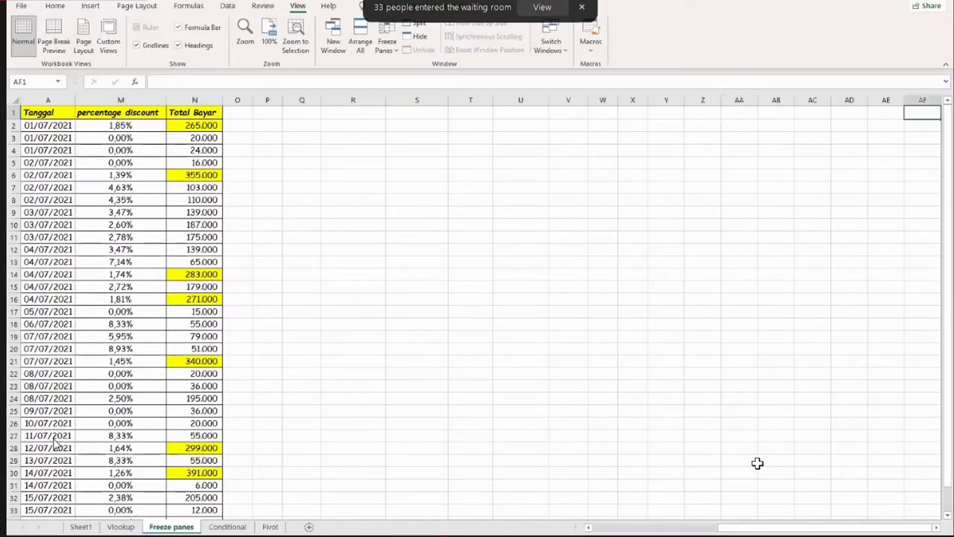
{"action": "key", "text": "Right"}
{"action": "key", "text": "Left"}
{"action": "key", "text": "Left"}
{"action": "key", "text": "Left"}
{"action": "key", "text": "Left"}
{"action": "key", "text": "Left"}
{"action": "key", "text": "Left"}
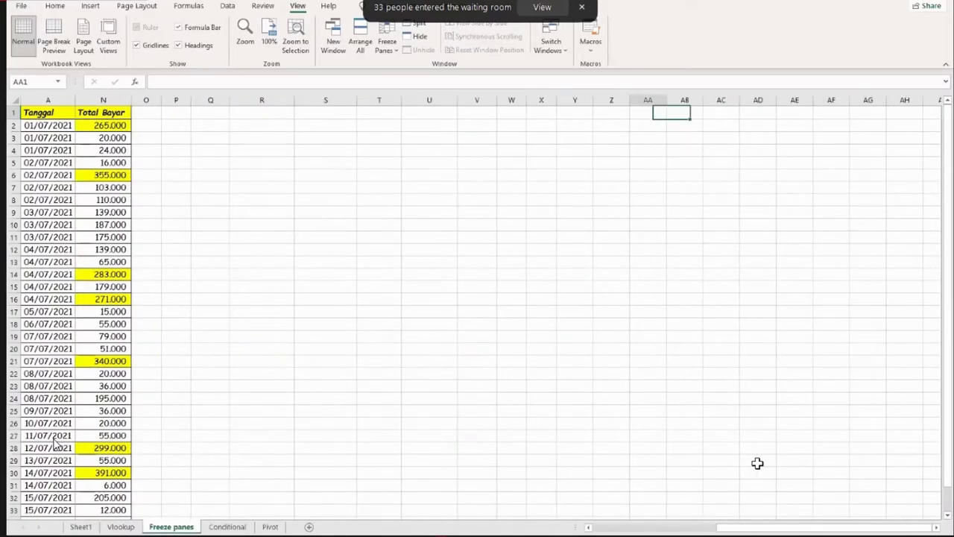
{"action": "key", "text": "ctrl+Home"}
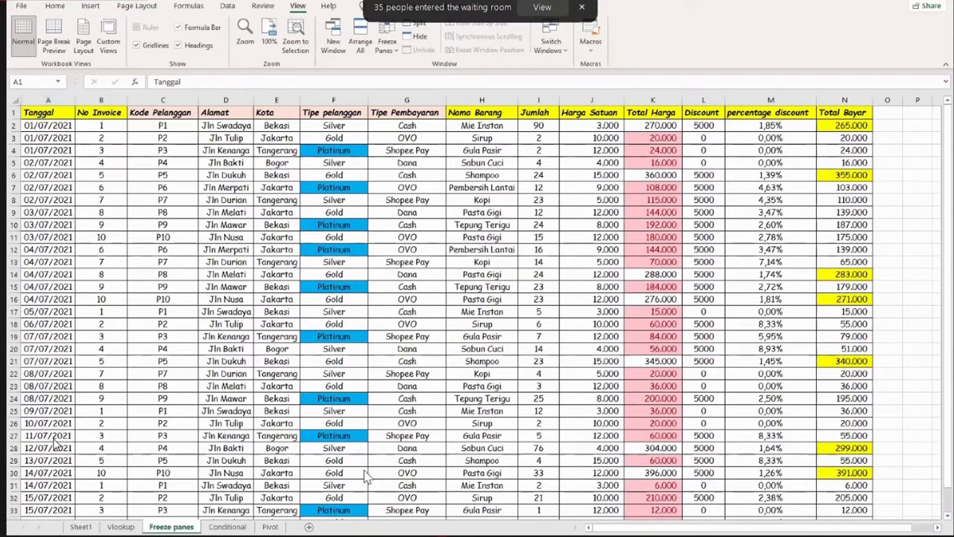
Switch to PowerPoint, present the slides introducing Conditional Formating, and end the slide show
{"action": "key", "text": "alt+Tab"}
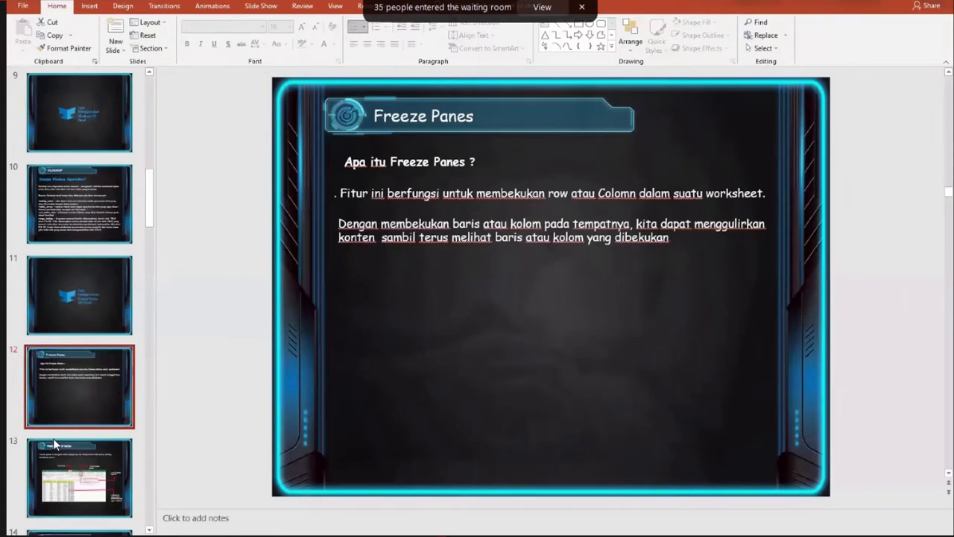
{"action": "key", "text": "shift+F5"}
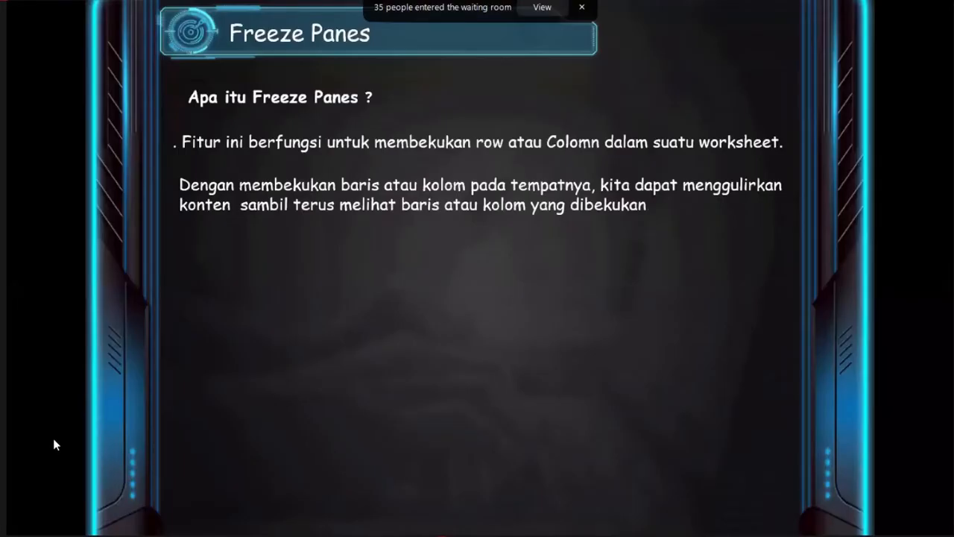
{"action": "key", "text": "Right"}
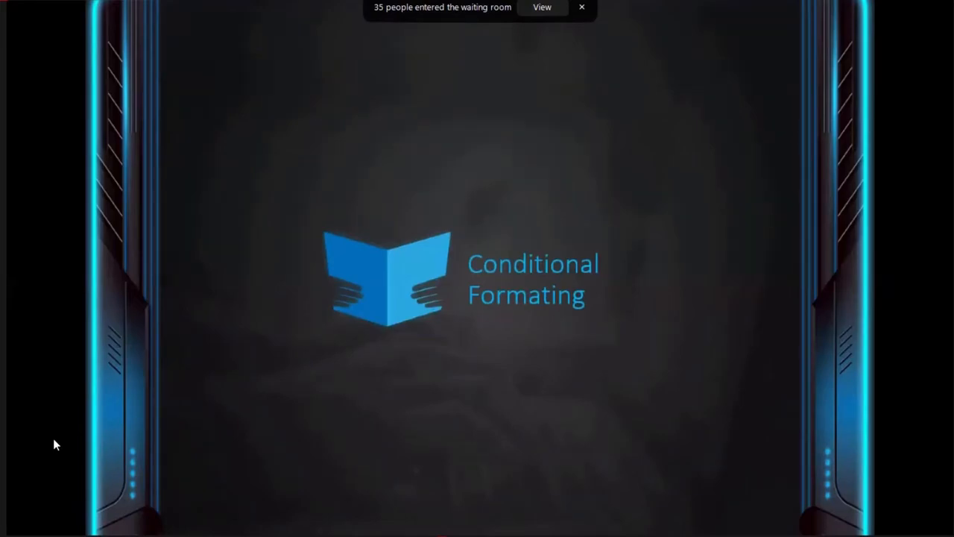
{"action": "key", "text": "Right"}
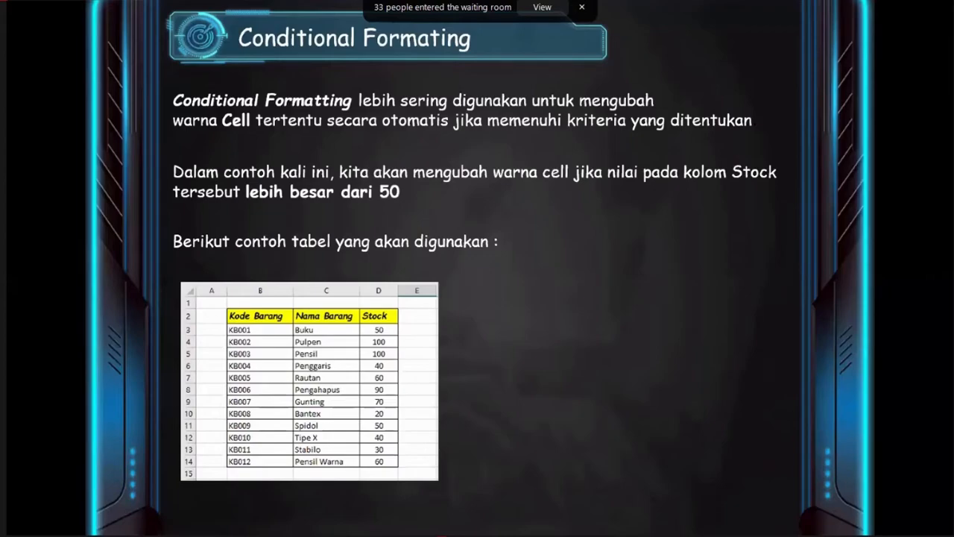
{"action": "key", "text": "Escape"}
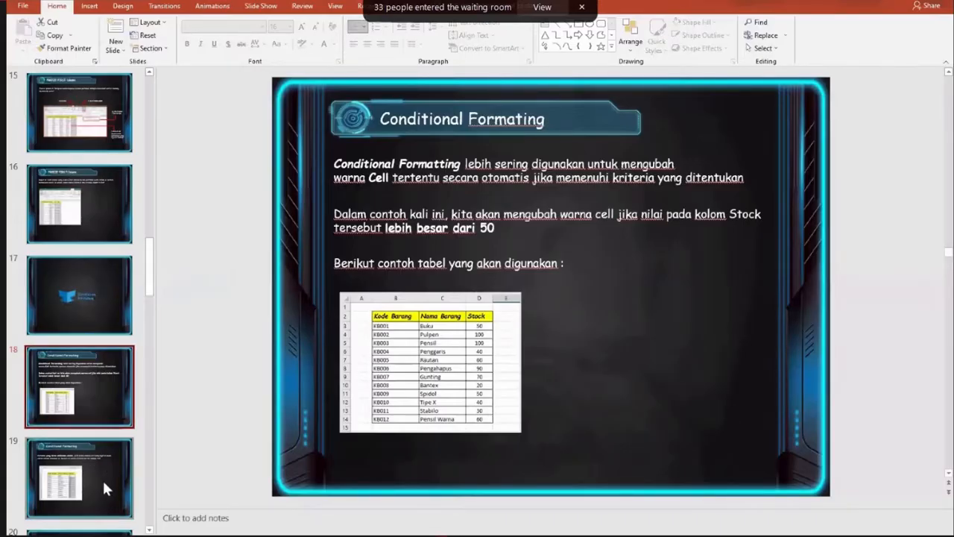
Switch back to Excel and look over the Kota and Tipe pelanggan columns on the Conditional sheet
{"action": "left_click", "coordinate": [221, 532]}
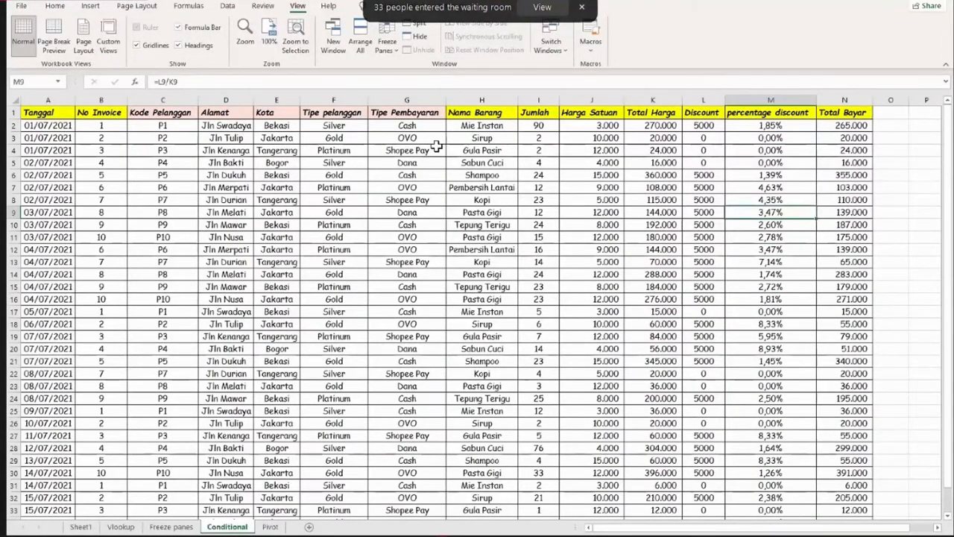
{"action": "left_click_drag", "start_coordinate": [278, 136], "coordinate": [279, 348]}
{"action": "left_click", "coordinate": [284, 159]}
{"action": "left_click", "coordinate": [448, 165]}
{"action": "left_click", "coordinate": [277, 178]}
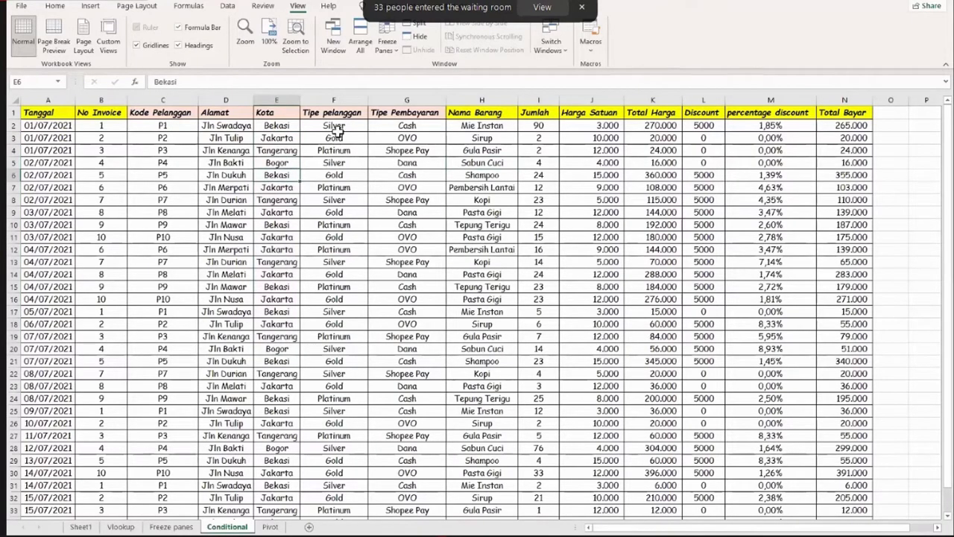
{"action": "left_click_drag", "start_coordinate": [333, 125], "coordinate": [328, 396]}
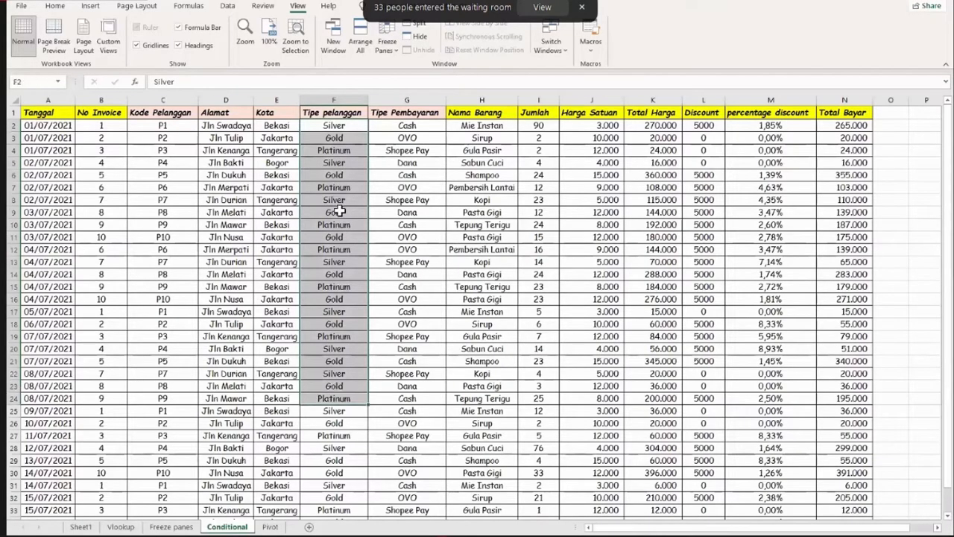
{"action": "key", "text": "Down"}
{"action": "key", "text": "Down"}
{"action": "scroll", "coordinate": [340, 211], "scroll_direction": "down", "scroll_amount": 2}
{"action": "scroll", "coordinate": [340, 211], "scroll_direction": "up", "scroll_amount": 2}
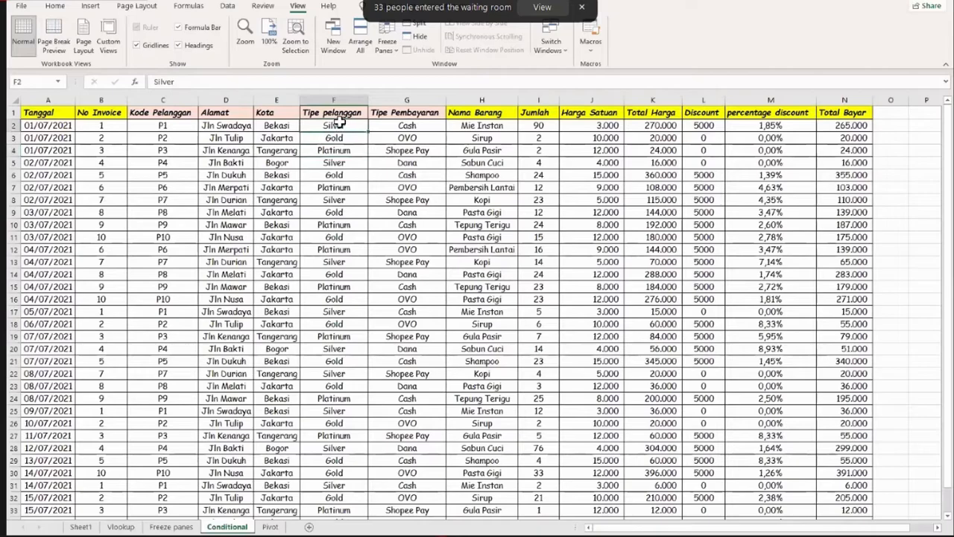
{"action": "left_click", "coordinate": [442, 138]}
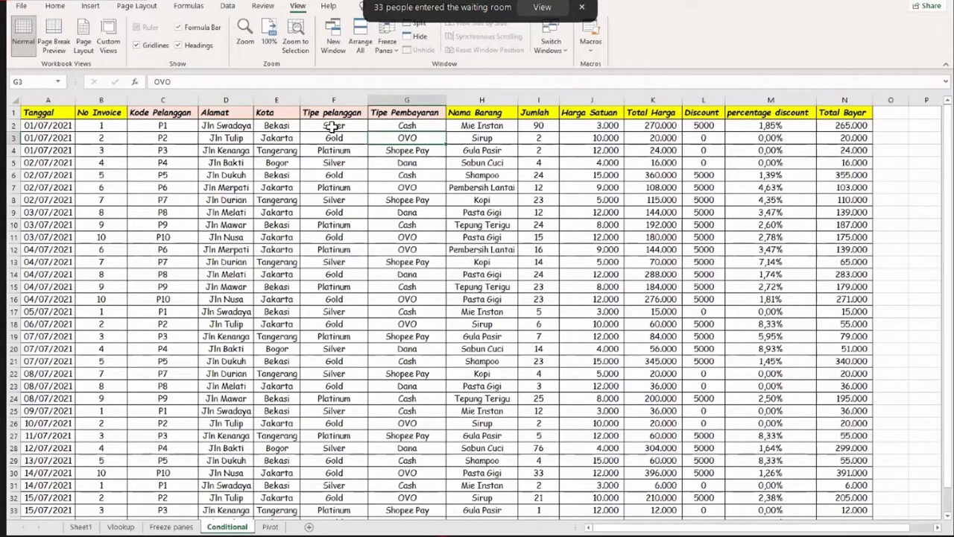
Start a conditional formatting rule for Tipe pelanggan cells F2:F35, formatting only cells whose value is equal to a given entry
{"action": "left_click", "coordinate": [332, 127]}
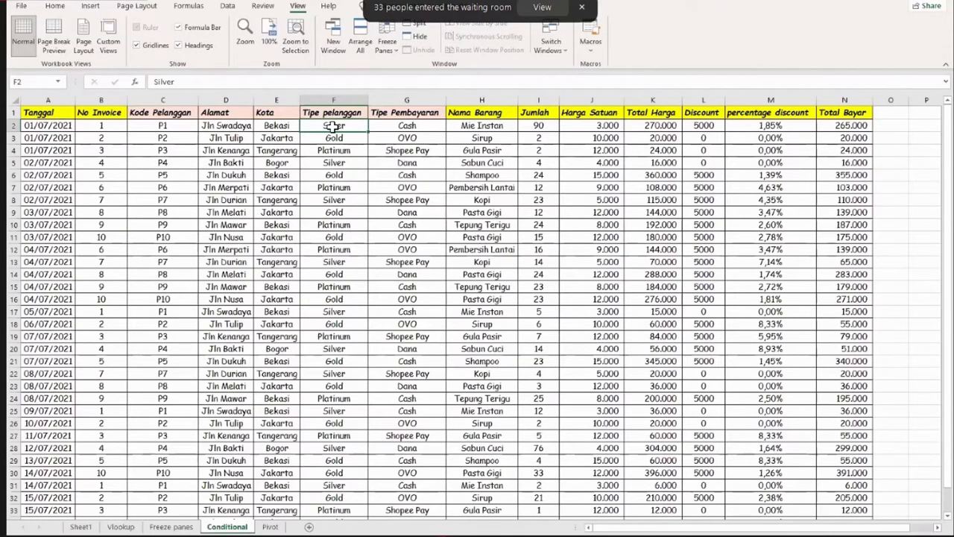
{"action": "key", "text": "ctrl+shift+Down"}
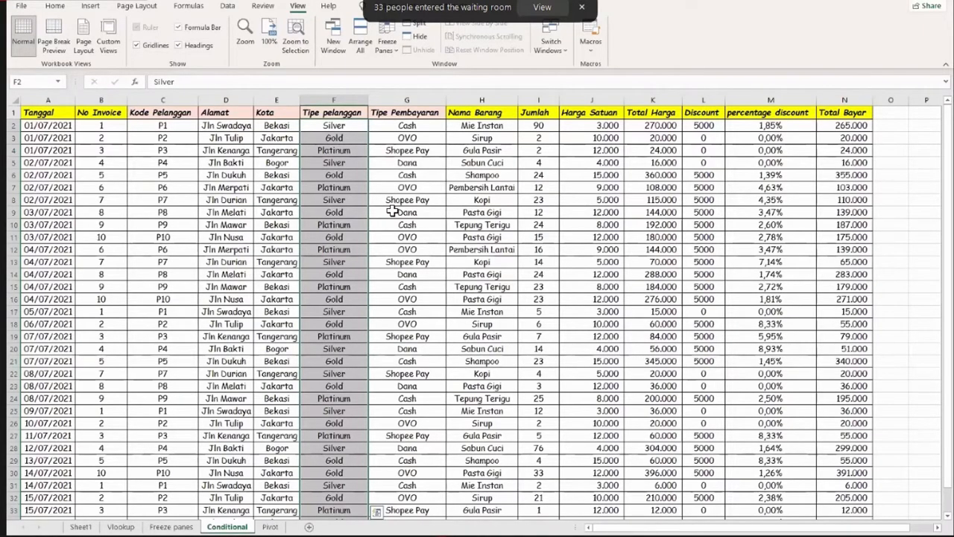
{"action": "scroll", "coordinate": [343, 158], "scroll_direction": "down", "scroll_amount": 1}
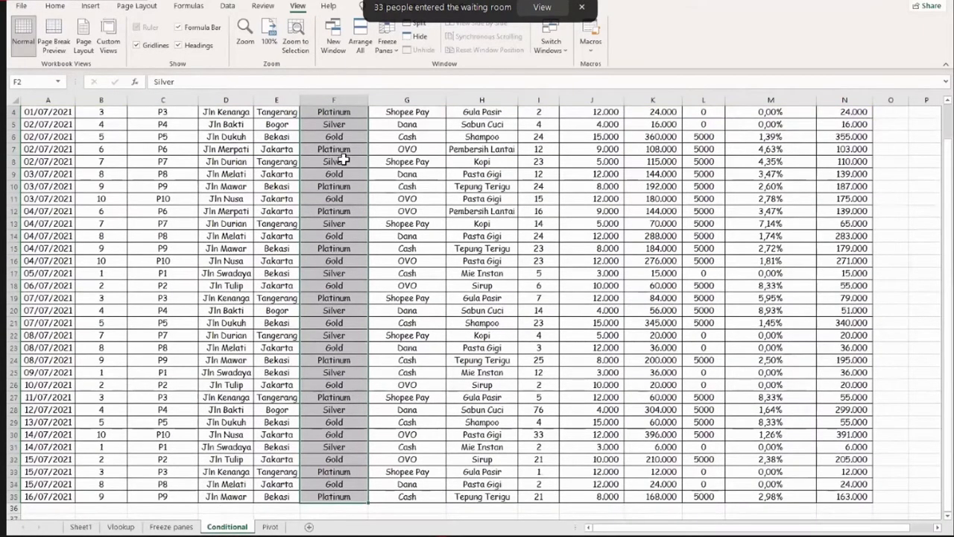
{"action": "scroll", "coordinate": [343, 158], "scroll_direction": "up", "scroll_amount": 1}
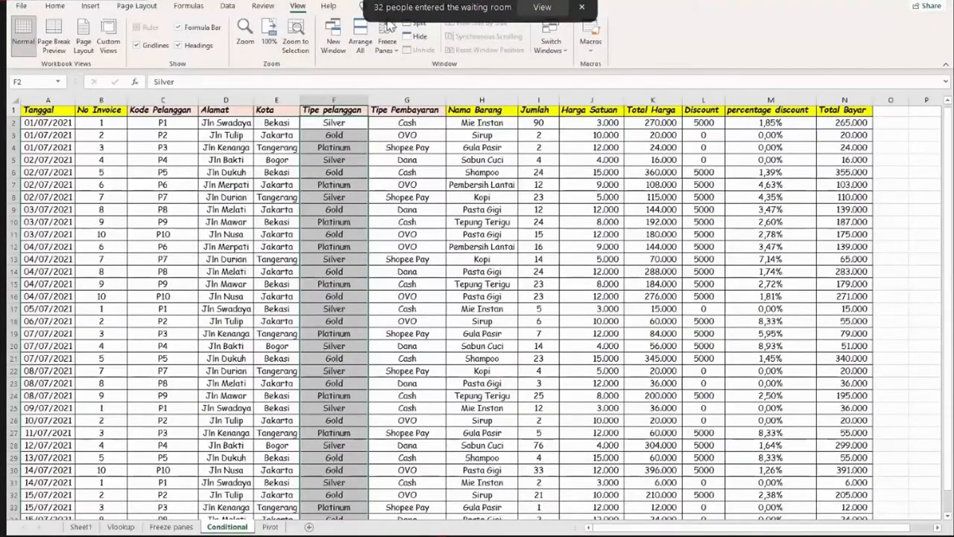
{"action": "key", "text": "alt+h"}
{"action": "key", "text": "l"}
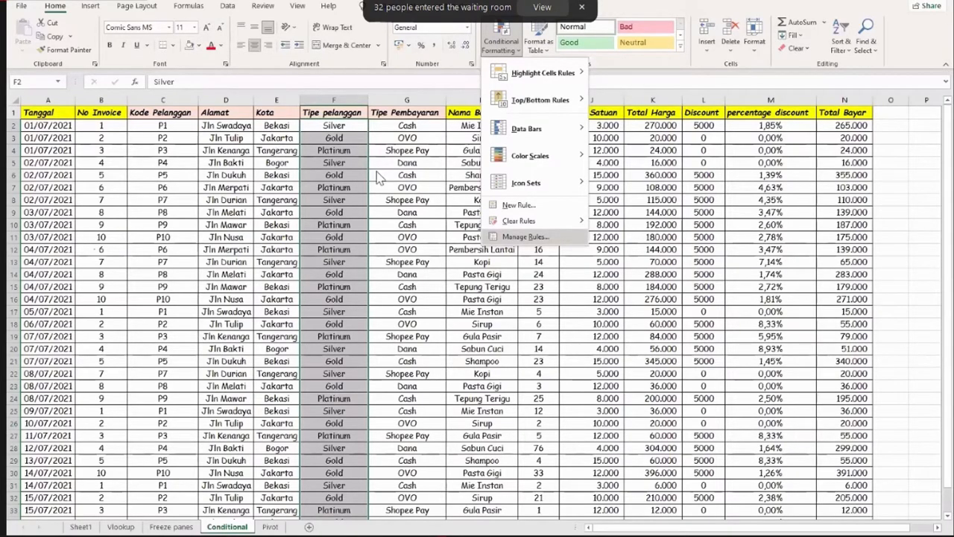
{"action": "key", "text": "n"}
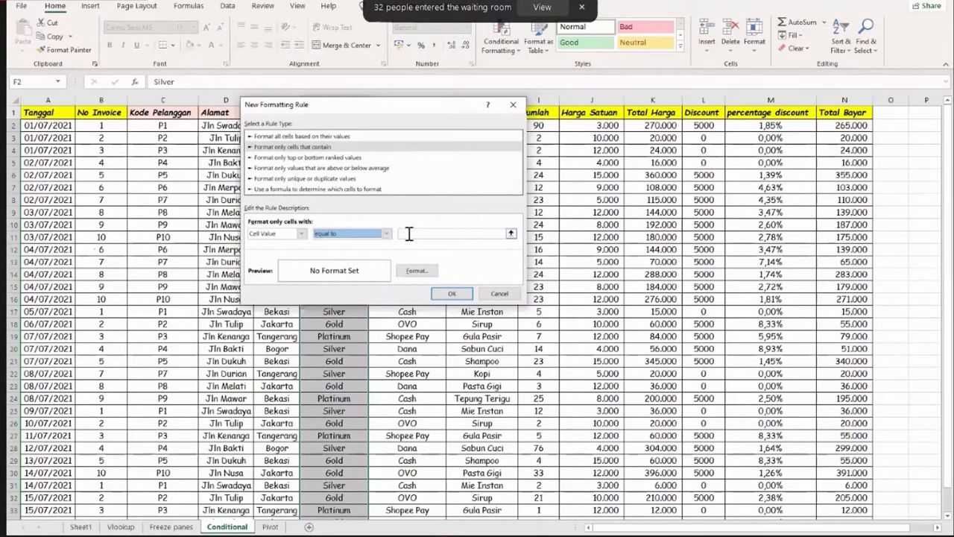
Set the rule's comparison value to Platinum
{"action": "left_click", "coordinate": [409, 233]}
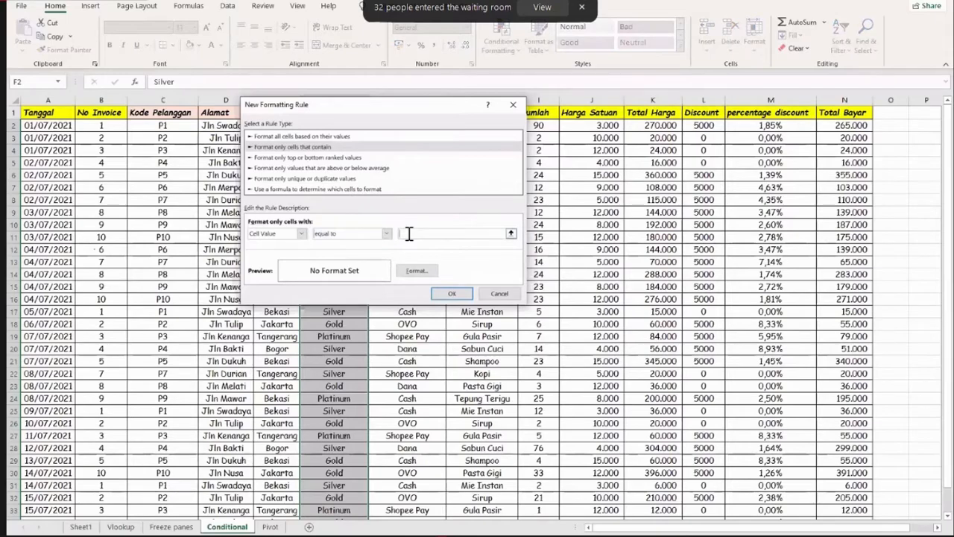
{"action": "type", "text": "PLATINU"}
{"action": "key", "text": "BackSpace"}
{"action": "key", "text": "BackSpace"}
{"action": "key", "text": "BackSpace"}
{"action": "key", "text": "BackSpace"}
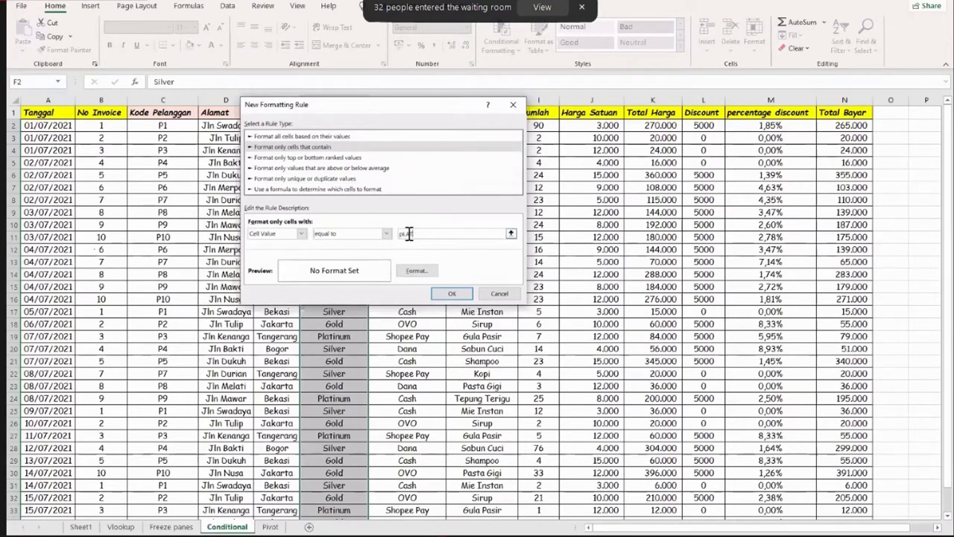
{"action": "key", "text": "BackSpace"}
{"action": "key", "text": "BackSpace"}
{"action": "type", "text": "atinum"}
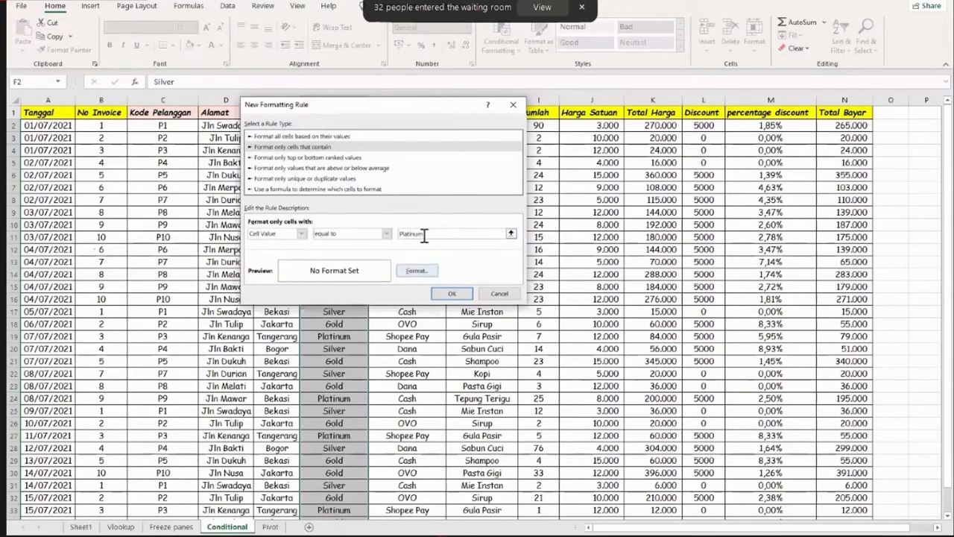
Give the Platinum rule a light blue fill and apply it to the Tipe pelanggan column
{"action": "left_click", "coordinate": [420, 273]}
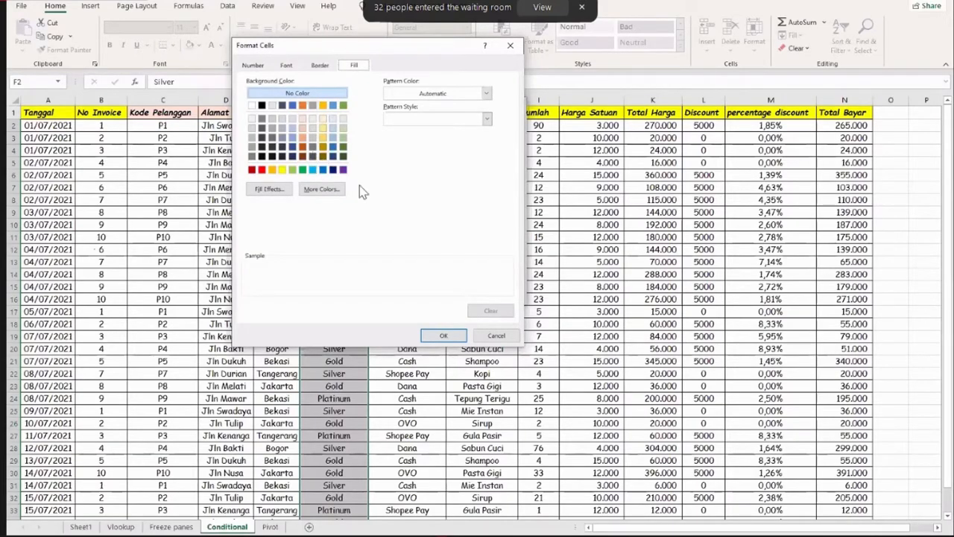
{"action": "left_click", "coordinate": [312, 170]}
{"action": "left_click", "coordinate": [443, 336]}
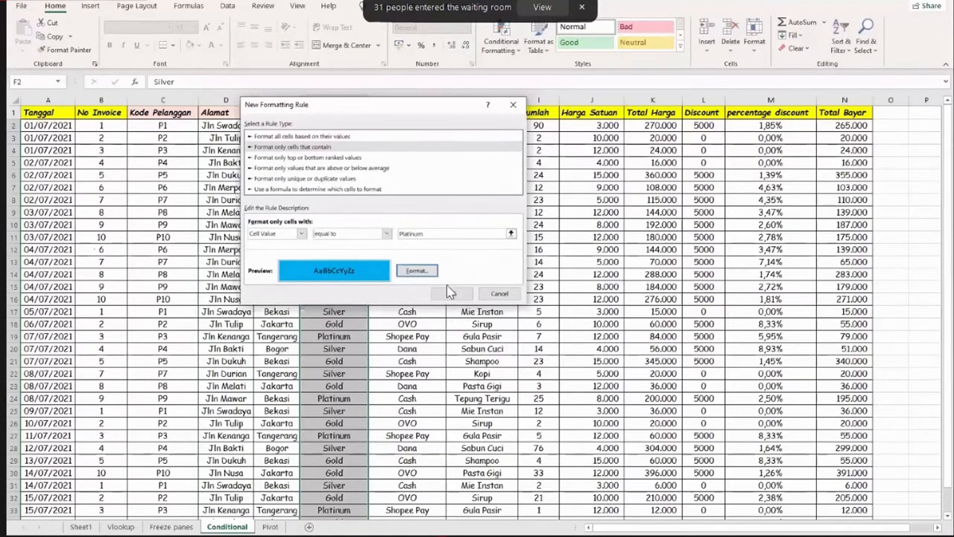
{"action": "left_click", "coordinate": [448, 286]}
{"action": "left_click", "coordinate": [447, 284]}
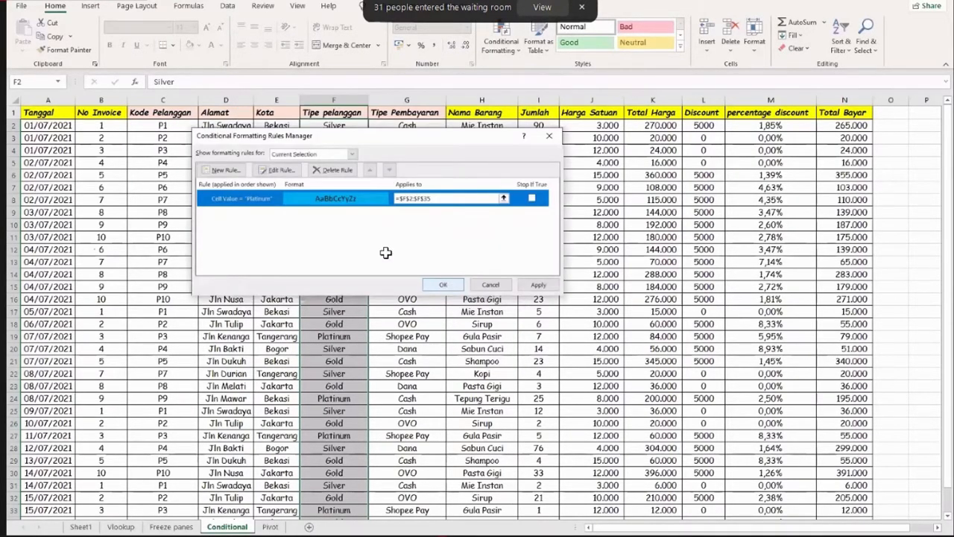
Check the highlighting in the Tipe pelanggan column down to the last row, then look over the remaining table columns
{"action": "scroll", "coordinate": [440, 209], "scroll_direction": "down", "scroll_amount": 2}
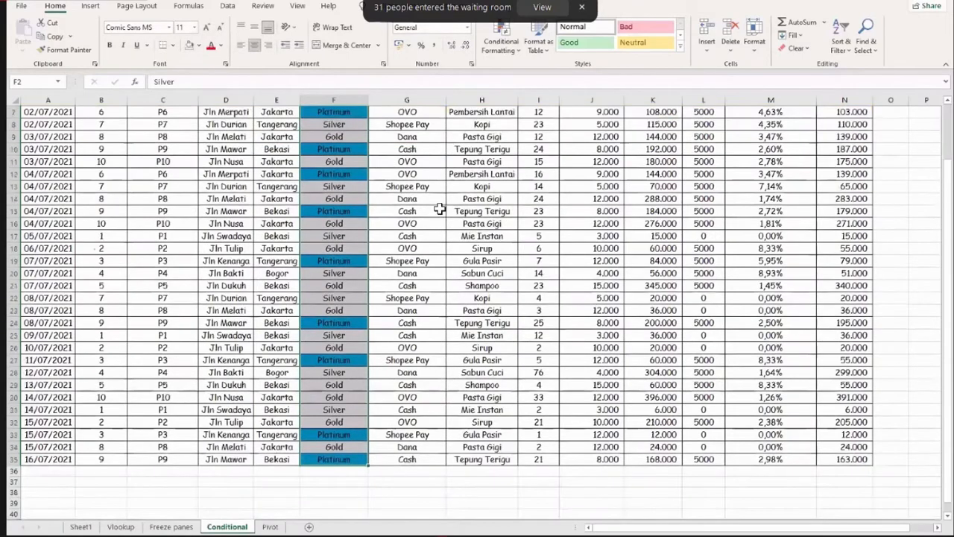
{"action": "scroll", "coordinate": [558, 164], "scroll_direction": "up", "scroll_amount": 2}
{"action": "left_click", "coordinate": [556, 174]}
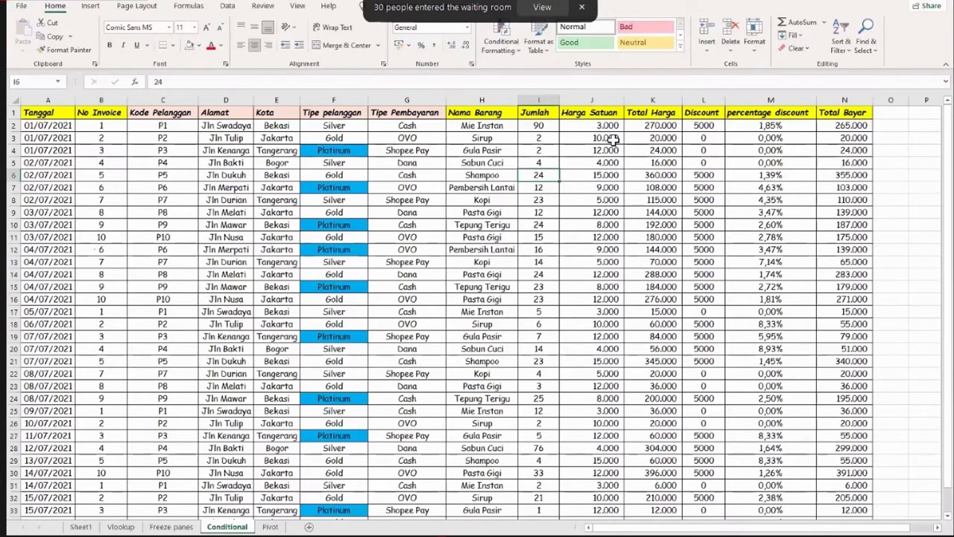
{"action": "key", "text": "Left"}
{"action": "key", "text": "Up"}
{"action": "key", "text": "Up"}
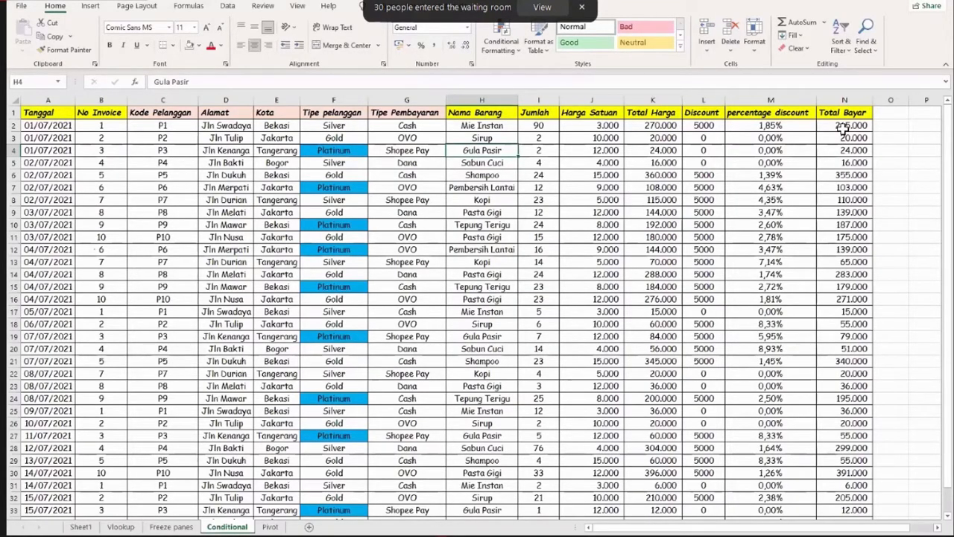
Start a Greater Than highlighting rule for the Total Bayar values in N2:N35
{"action": "left_click_drag", "start_coordinate": [842, 127], "coordinate": [837, 276]}
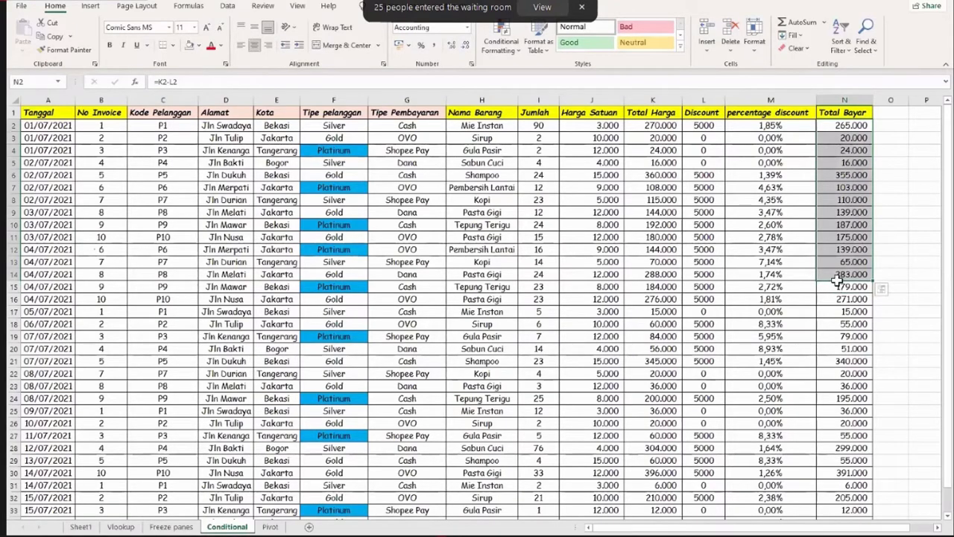
{"action": "left_click", "coordinate": [843, 126]}
{"action": "key", "text": "Down"}
{"action": "key", "text": "Up"}
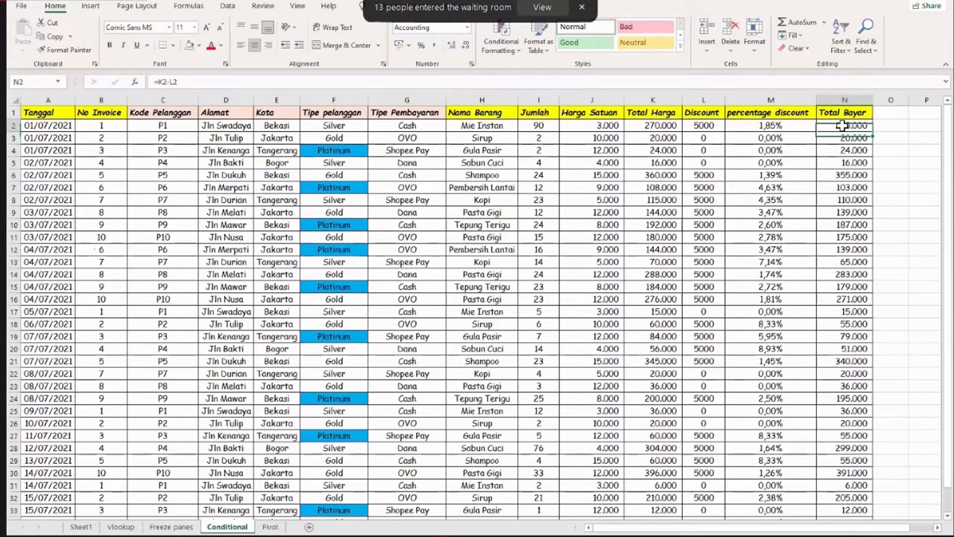
{"action": "key", "text": "ctrl+shift+Down"}
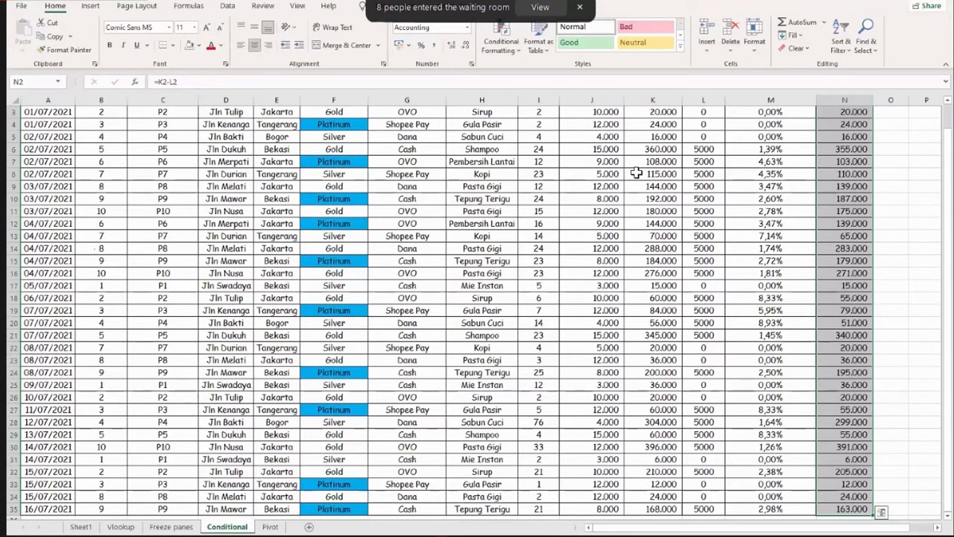
{"action": "scroll", "coordinate": [635, 172], "scroll_direction": "up", "scroll_amount": 1}
{"action": "scroll", "coordinate": [635, 173], "scroll_direction": "up", "scroll_amount": 1}
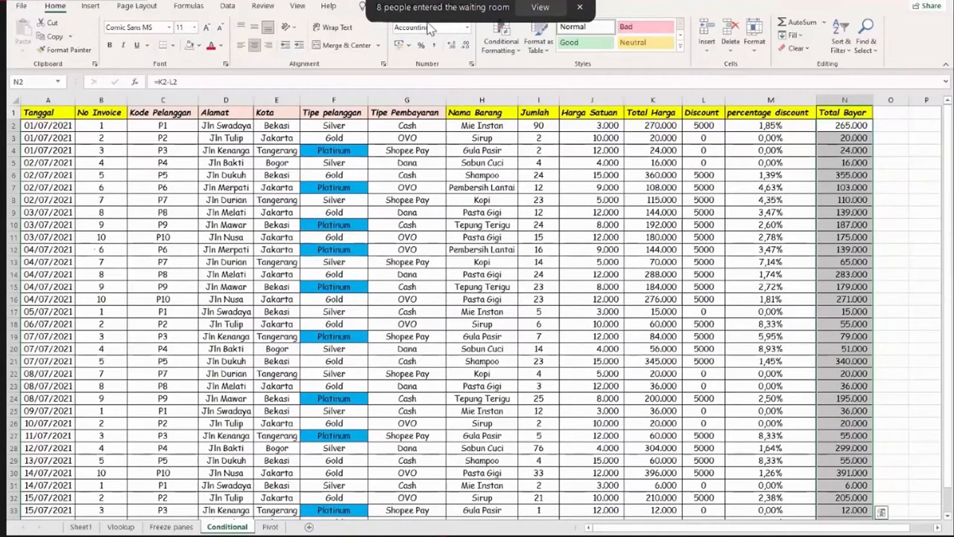
{"action": "left_click", "coordinate": [501, 39]}
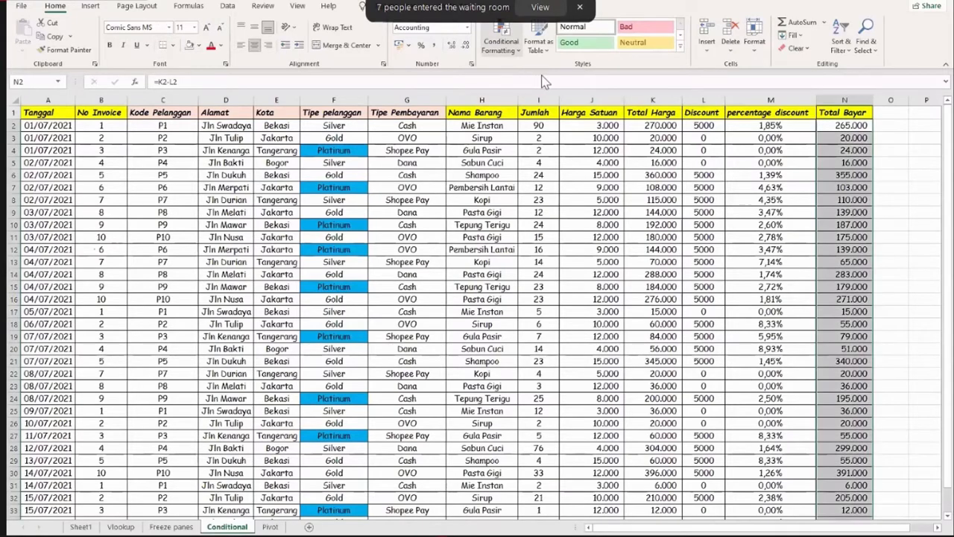
{"action": "left_click", "coordinate": [501, 38]}
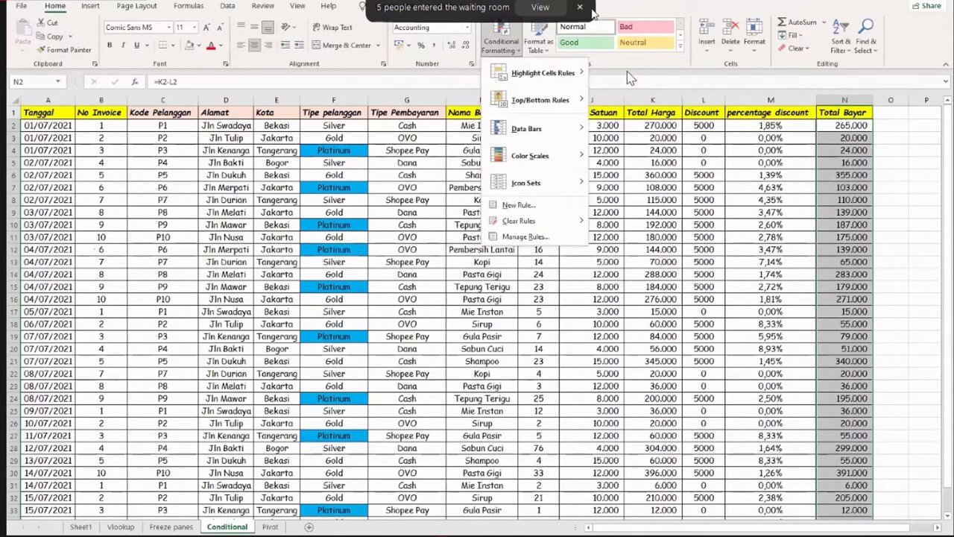
{"action": "mouse_move", "coordinate": [543, 73]}
{"action": "left_click", "coordinate": [749, 71]}
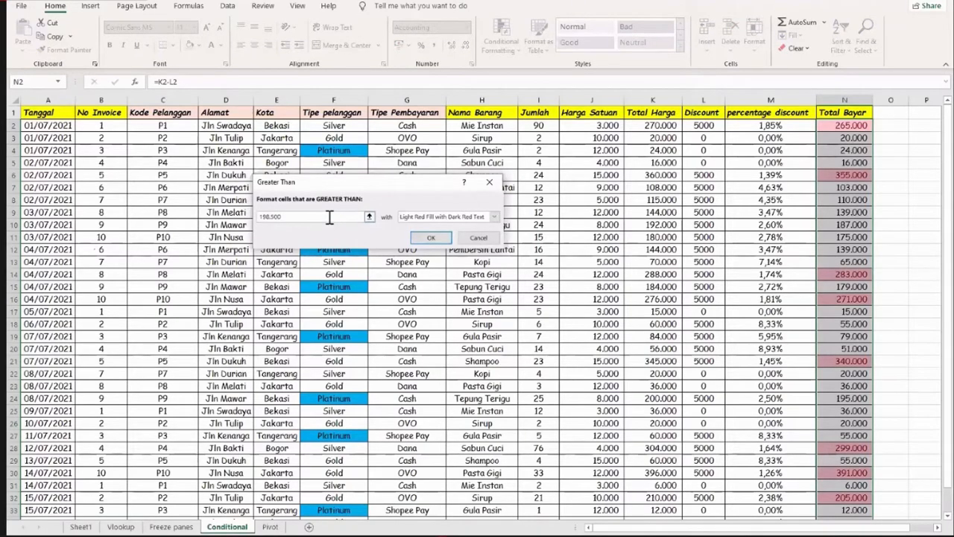
Set the Greater Than rule's threshold for Total Bayar to 250000
{"action": "key", "text": "BackSpace"}
{"action": "key", "text": "BackSpace"}
{"action": "key", "text": "BackSpace"}
{"action": "key", "text": "BackSpace"}
{"action": "key", "text": "BackSpace"}
{"action": "key", "text": "BackSpace"}
{"action": "key", "text": "BackSpace"}
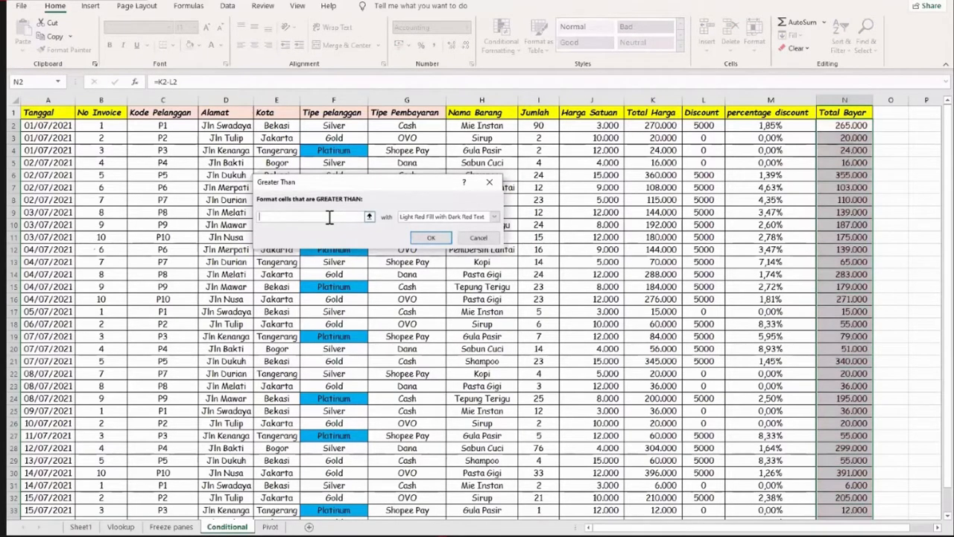
{"action": "type", "text": "2"}
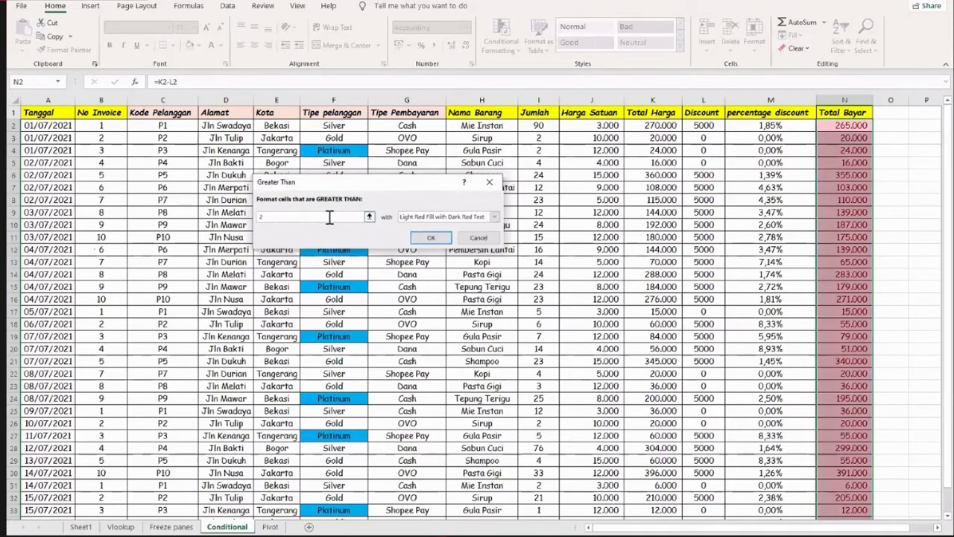
{"action": "type", "text": "5000"}
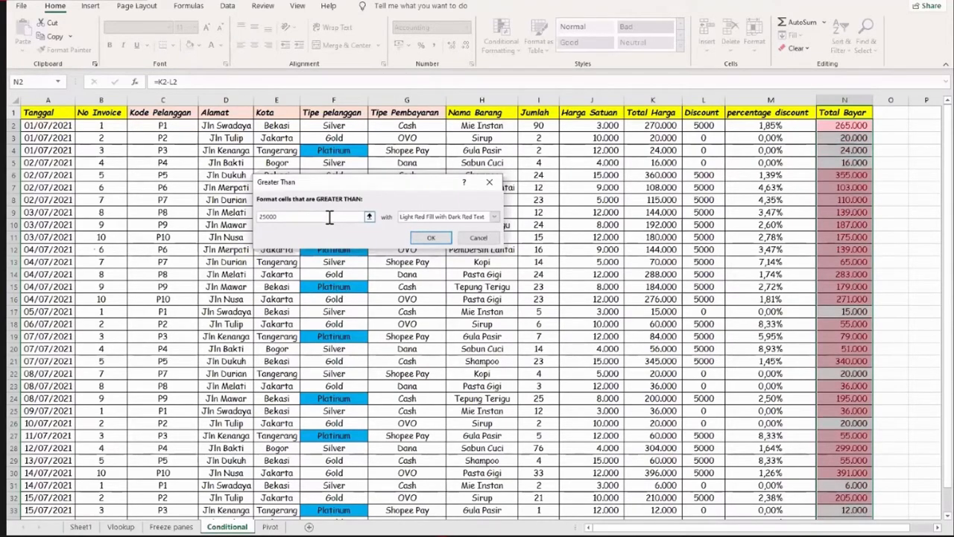
{"action": "type", "text": "0"}
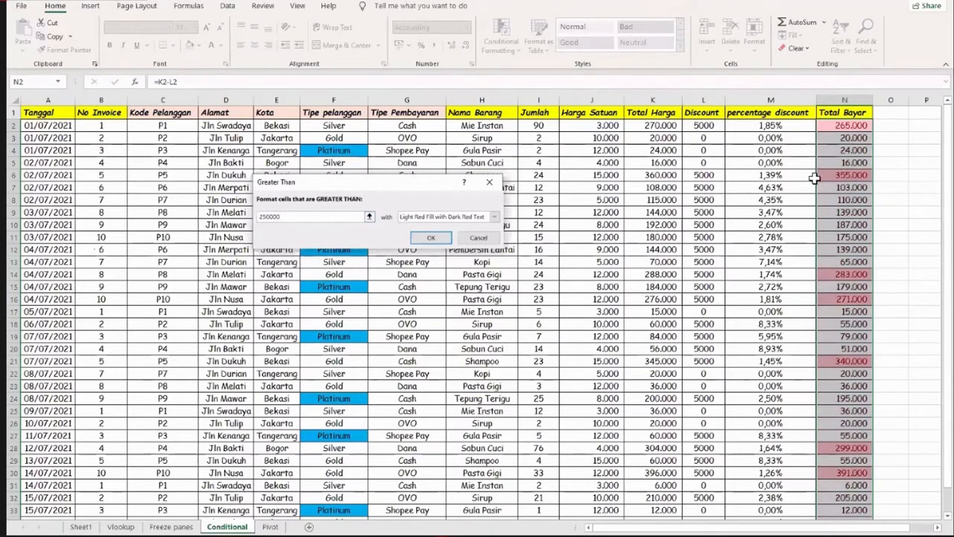
Give the Greater Than rule a custom format with an orange fill and apply it to the Total Bayar column
{"action": "left_click", "coordinate": [495, 216]}
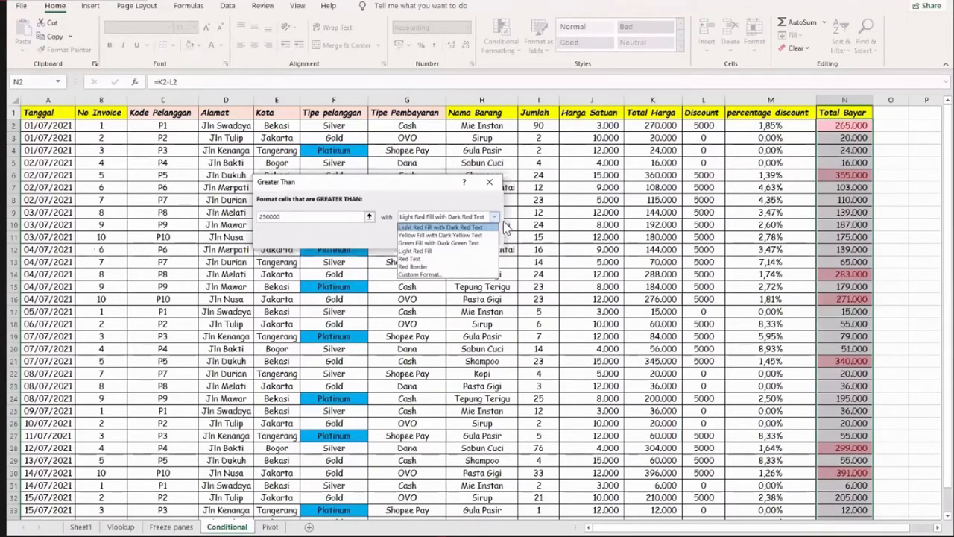
{"action": "left_click", "coordinate": [456, 242]}
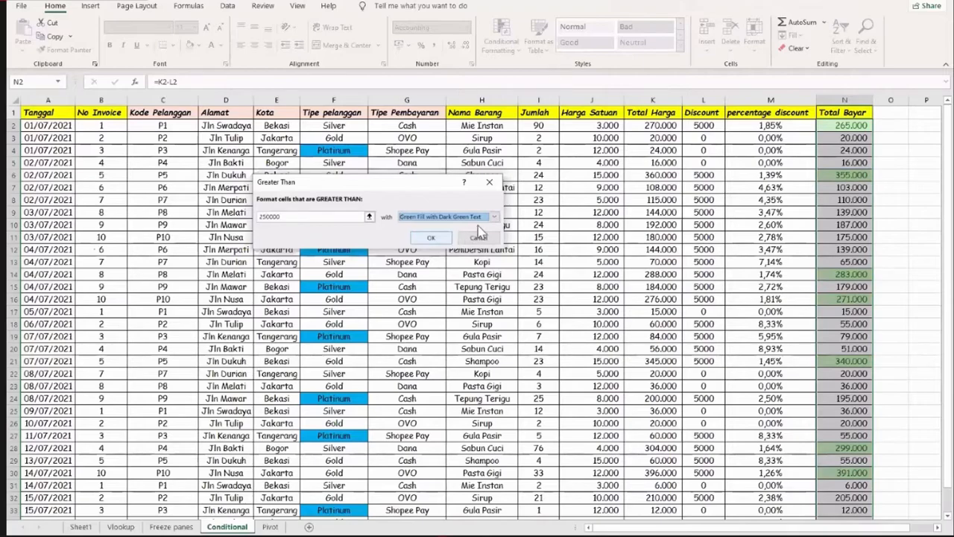
{"action": "left_click", "coordinate": [493, 218]}
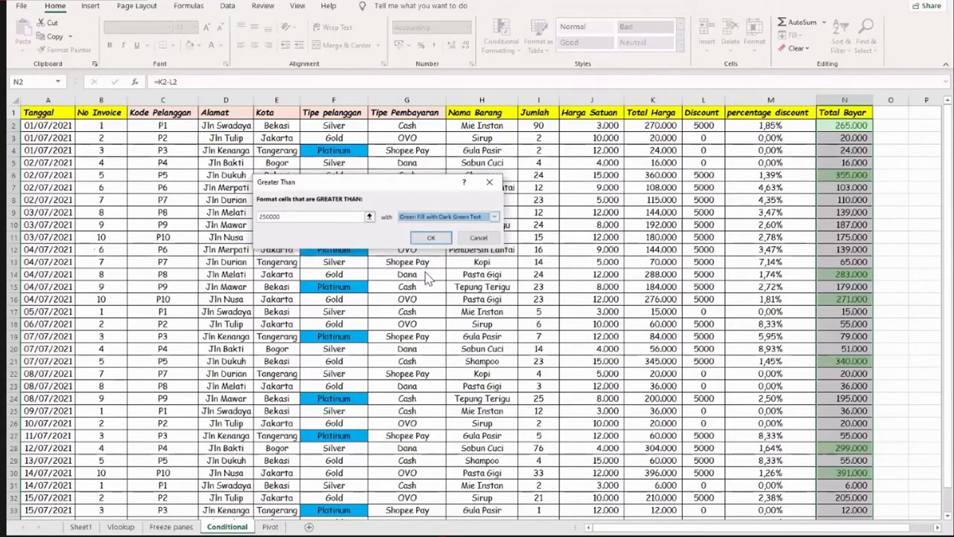
{"action": "key", "text": "Return"}
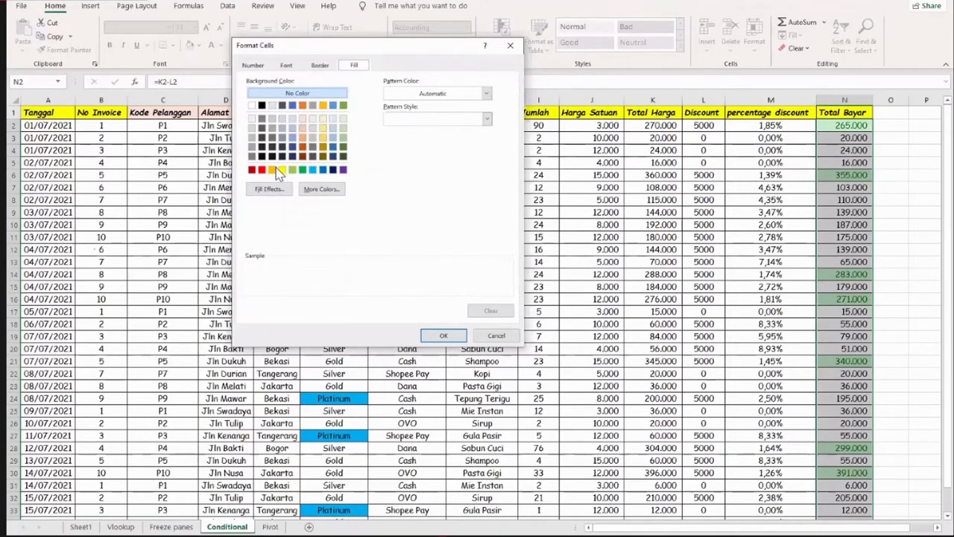
{"action": "left_click", "coordinate": [443, 336]}
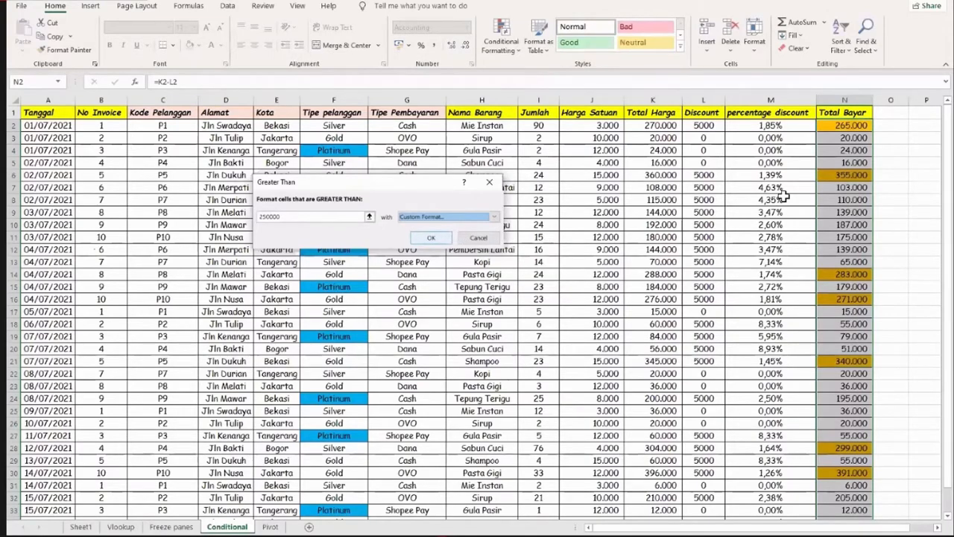
{"action": "key", "text": "Return"}
{"action": "left_click", "coordinate": [652, 127]}
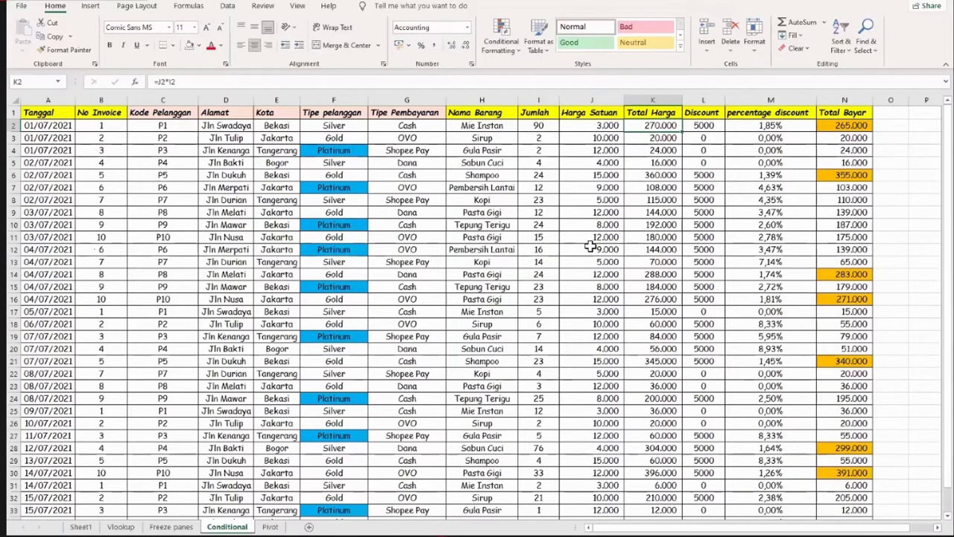
{"action": "key", "text": "ctrl+shift+Down"}
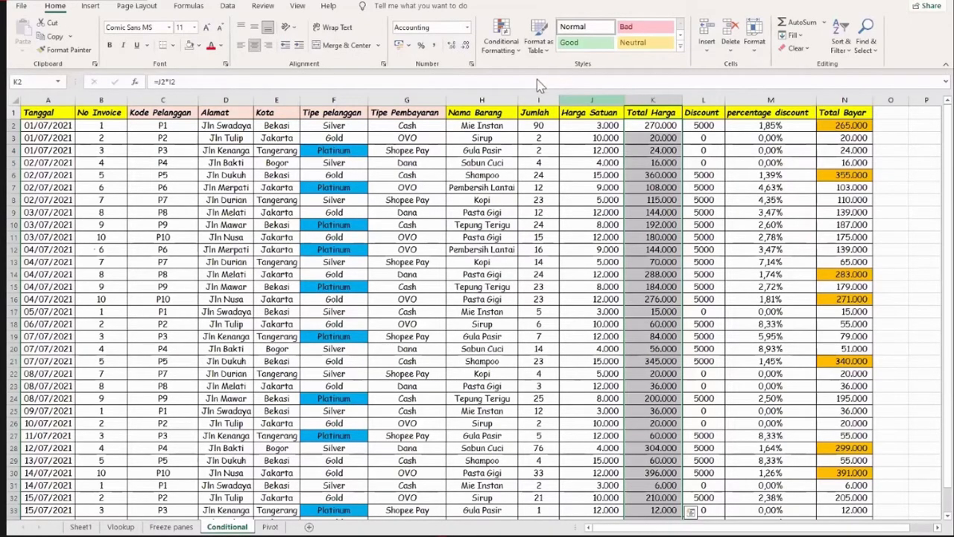
{"action": "left_click", "coordinate": [501, 39]}
{"action": "mouse_move", "coordinate": [574, 73]}
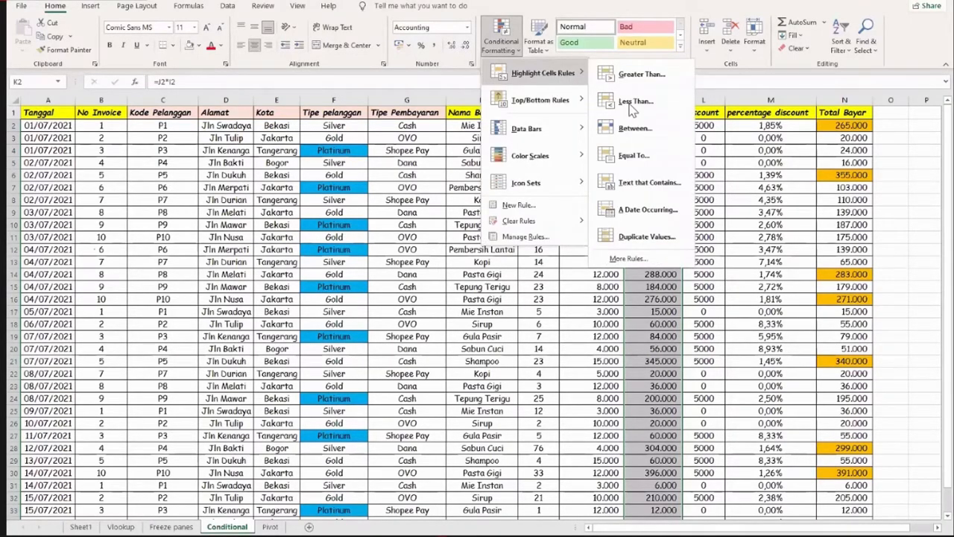
{"action": "left_click", "coordinate": [631, 103]}
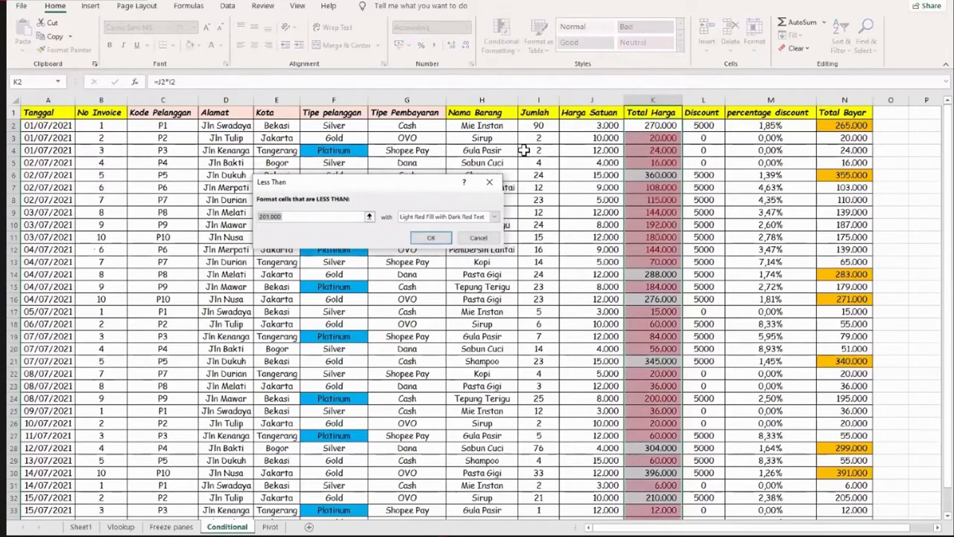
{"action": "left_click", "coordinate": [477, 237]}
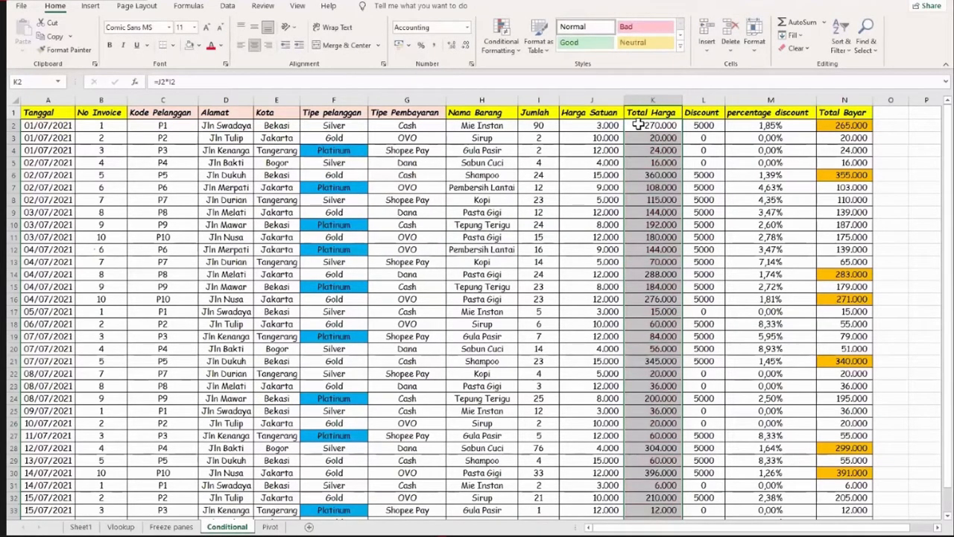
Start a Less Than highlighting rule for the Total Harga values in K2:K35
{"action": "key", "text": "ctrl+shift+Down"}
{"action": "left_click", "coordinate": [501, 37]}
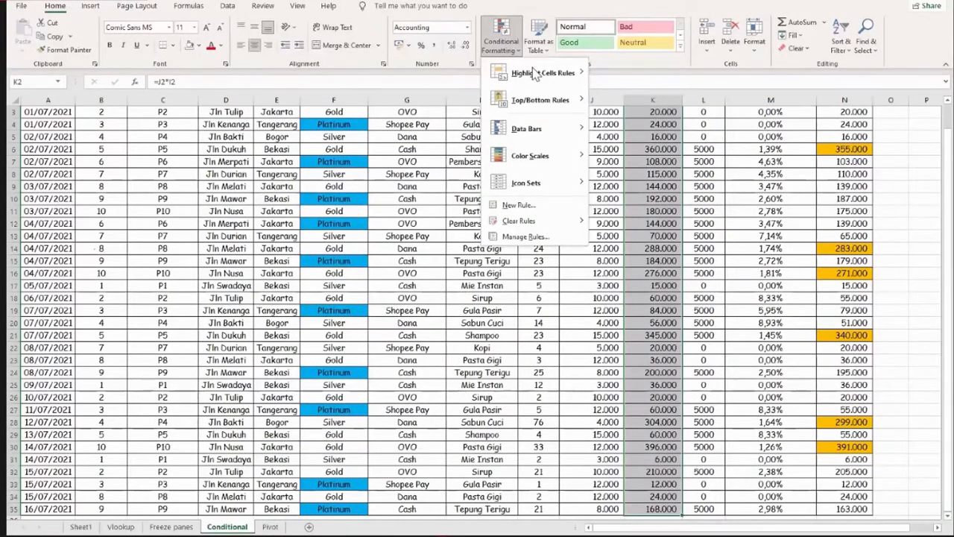
{"action": "mouse_move", "coordinate": [534, 74]}
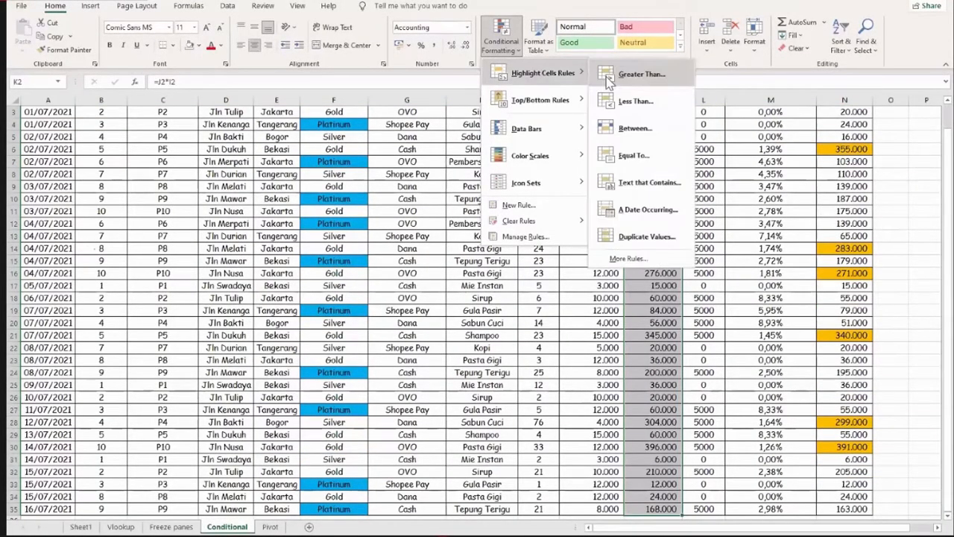
{"action": "left_click", "coordinate": [635, 101]}
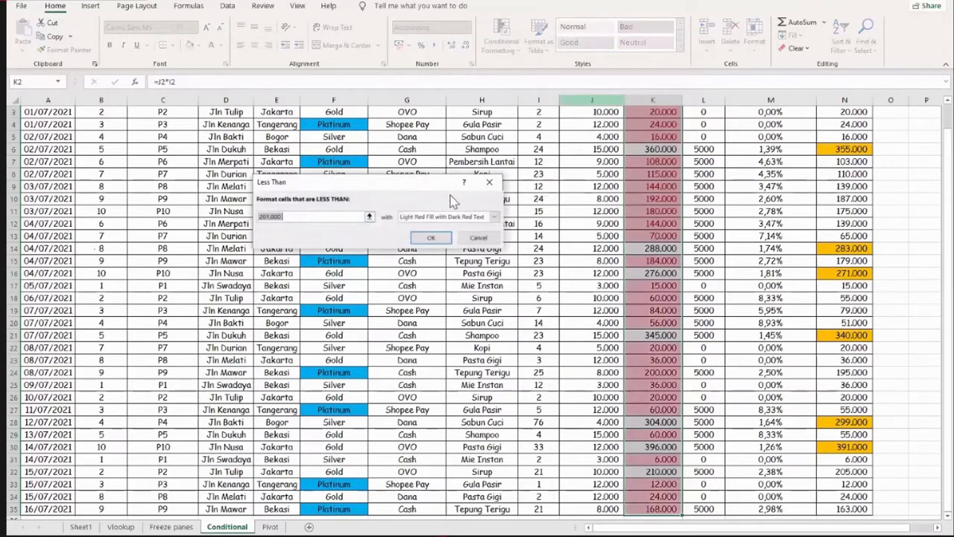
Set the Less Than rule's threshold for Total Harga to 250000
{"action": "left_click", "coordinate": [286, 217]}
{"action": "key", "text": "BackSpace"}
{"action": "key", "text": "BackSpace"}
{"action": "key", "text": "BackSpace"}
{"action": "key", "text": "BackSpace"}
{"action": "key", "text": "BackSpace"}
{"action": "key", "text": "BackSpace"}
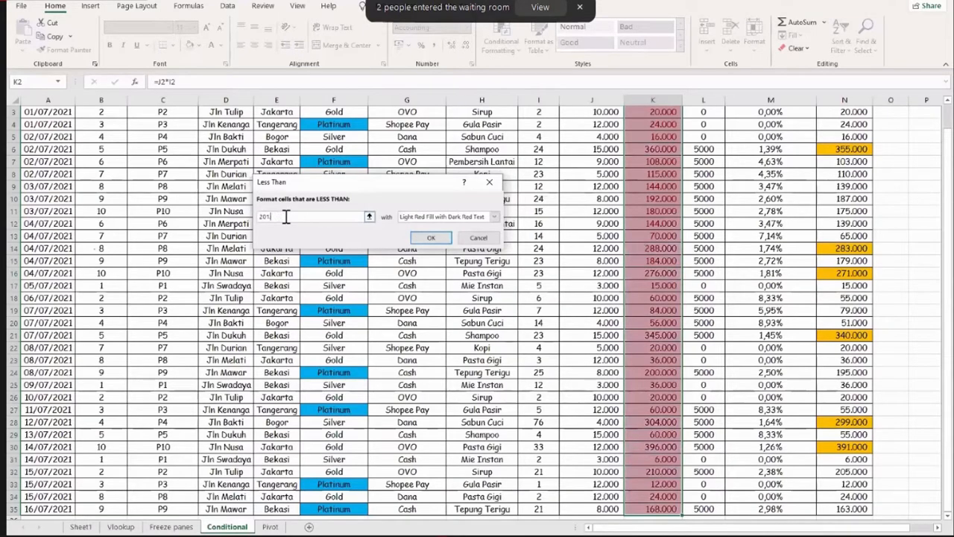
{"action": "key", "text": "BackSpace"}
{"action": "type", "text": "250"}
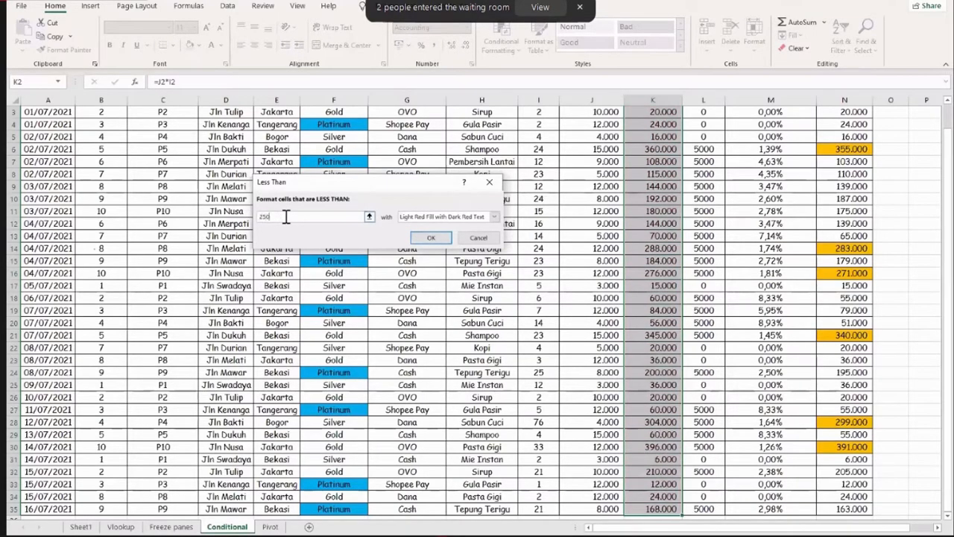
{"action": "type", "text": "000"}
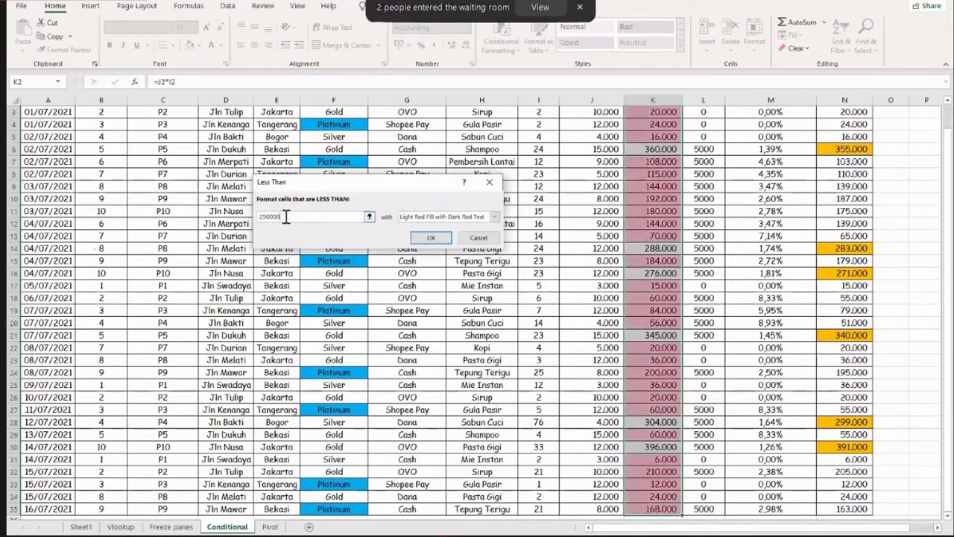
Format the Less Than matches with Green Fill with Dark Green Text and apply the rule to the Total Harga column
{"action": "left_click", "coordinate": [494, 217]}
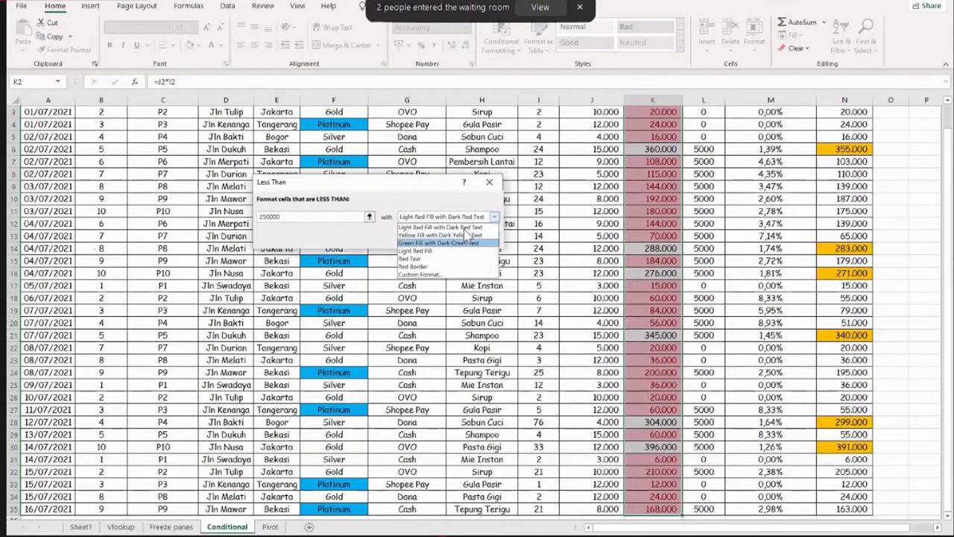
{"action": "left_click", "coordinate": [451, 243]}
{"action": "left_click", "coordinate": [432, 237]}
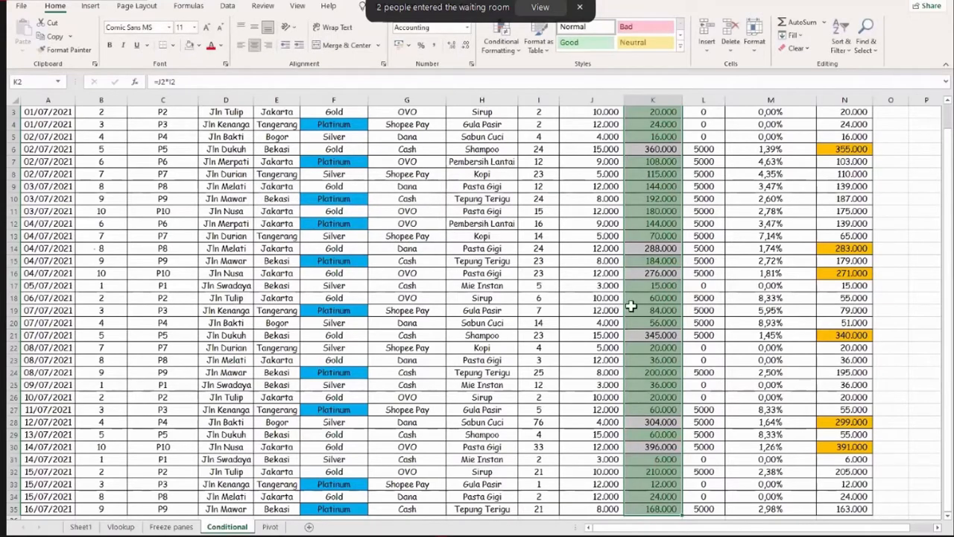
{"action": "scroll", "coordinate": [476, 235], "scroll_direction": "up", "scroll_amount": 1}
{"action": "left_click", "coordinate": [476, 235]}
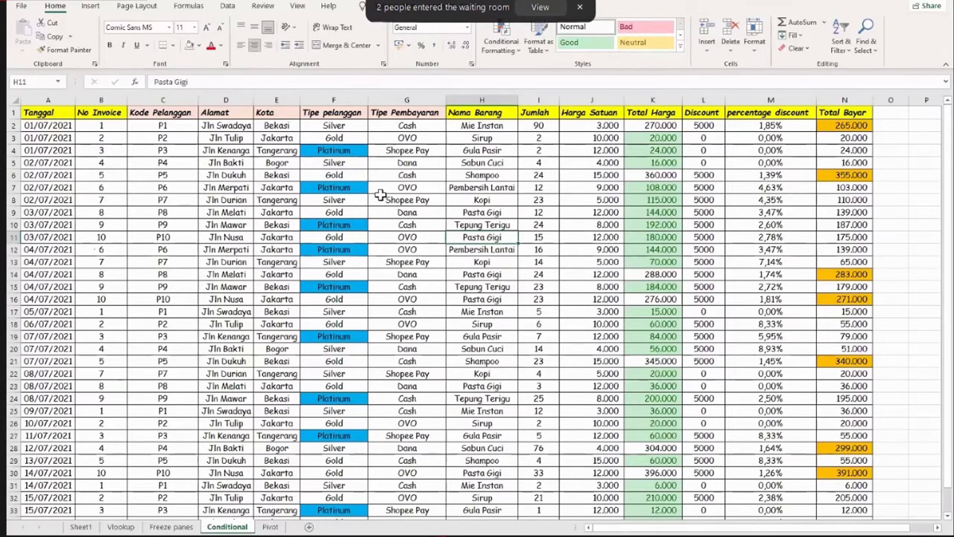
Look over the highlighted table down to its last row and switch to the Pivot sheet
{"action": "scroll", "coordinate": [302, 201], "scroll_direction": "down", "scroll_amount": 2}
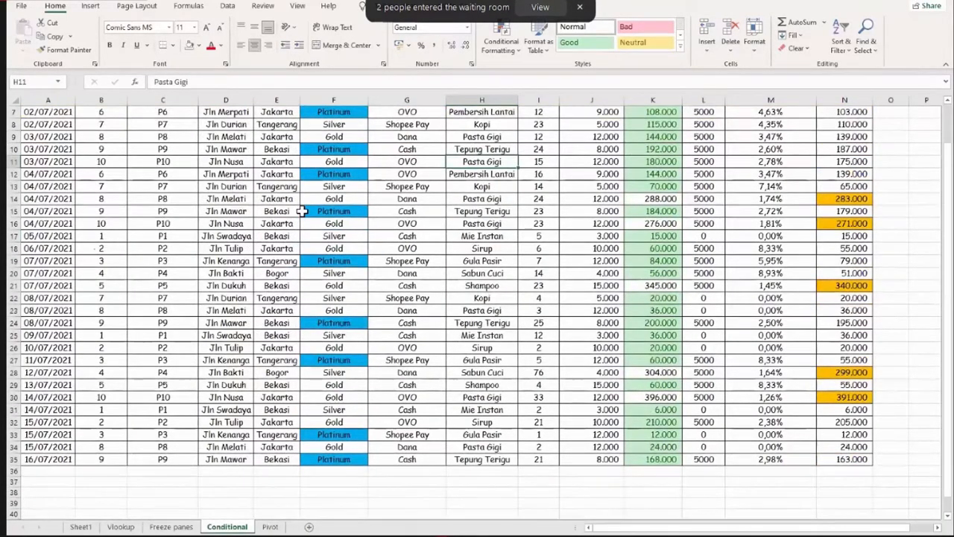
{"action": "scroll", "coordinate": [301, 201], "scroll_direction": "down", "scroll_amount": 1}
{"action": "scroll", "coordinate": [302, 211], "scroll_direction": "up", "scroll_amount": 2}
{"action": "scroll", "coordinate": [302, 211], "scroll_direction": "up", "scroll_amount": 1}
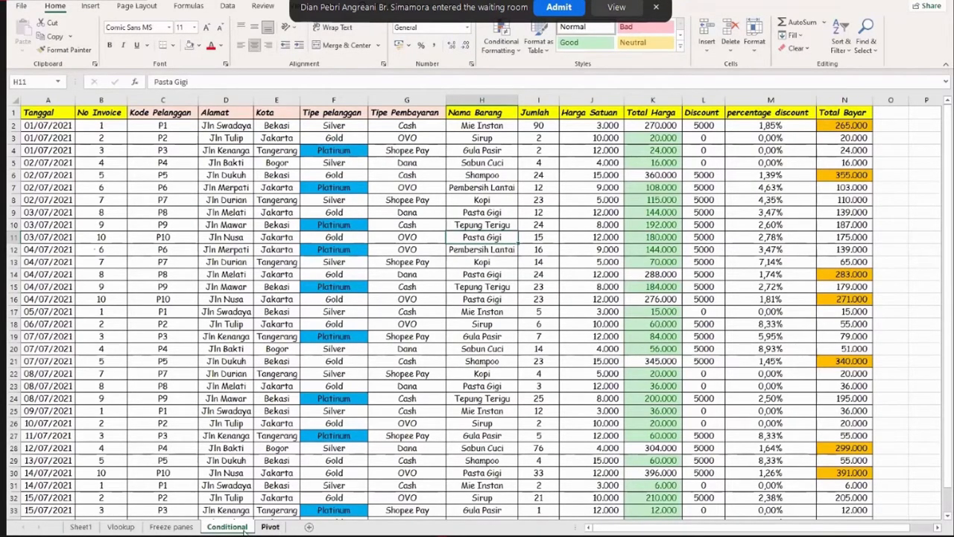
{"action": "left_click", "coordinate": [270, 527], "text": "ctrl"}
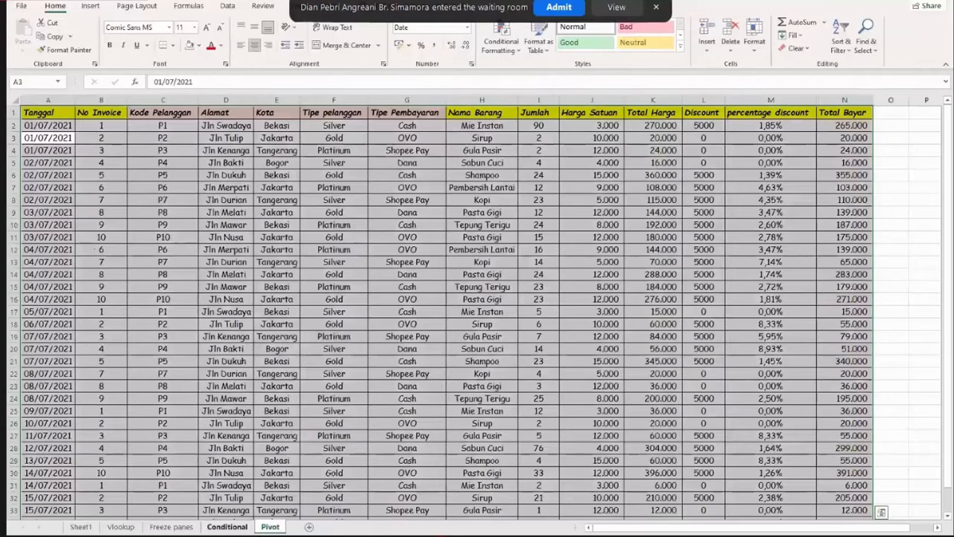
{"action": "left_click", "coordinate": [270, 527], "text": "ctrl"}
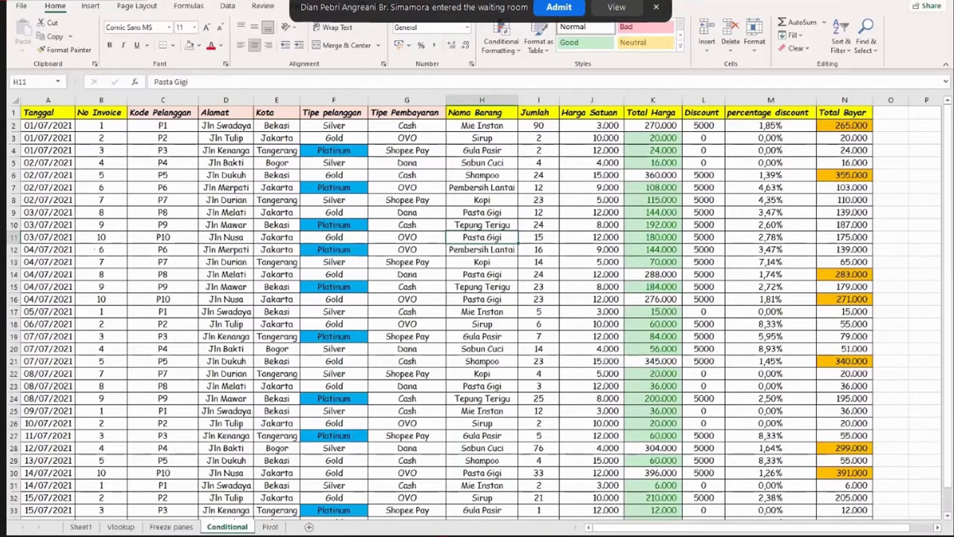
{"action": "key", "text": "ctrl+Page_Down"}
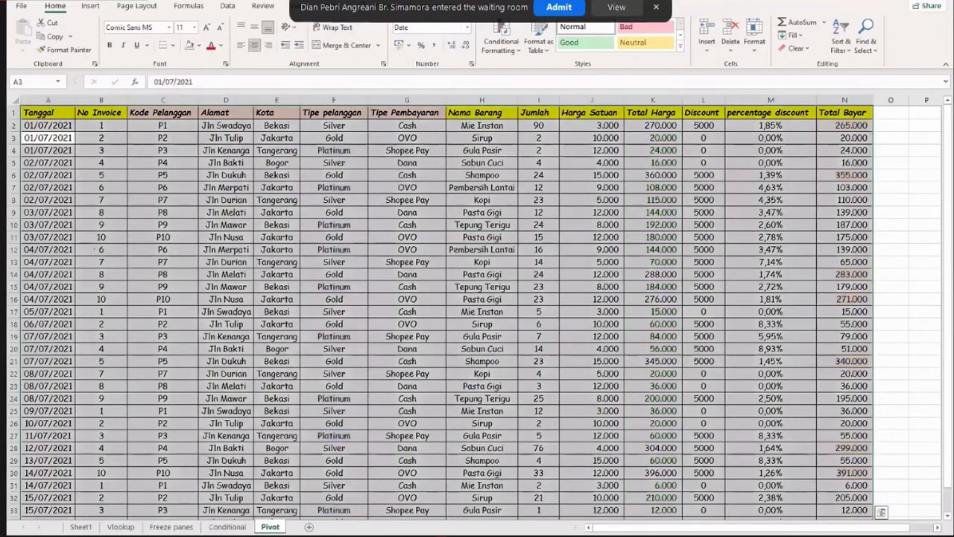
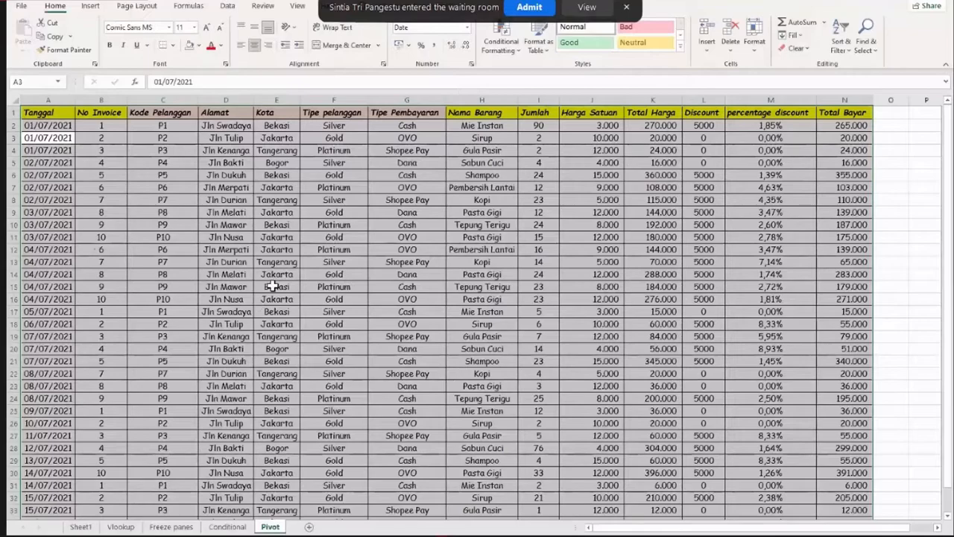
{"action": "left_click", "coordinate": [125, 187]}
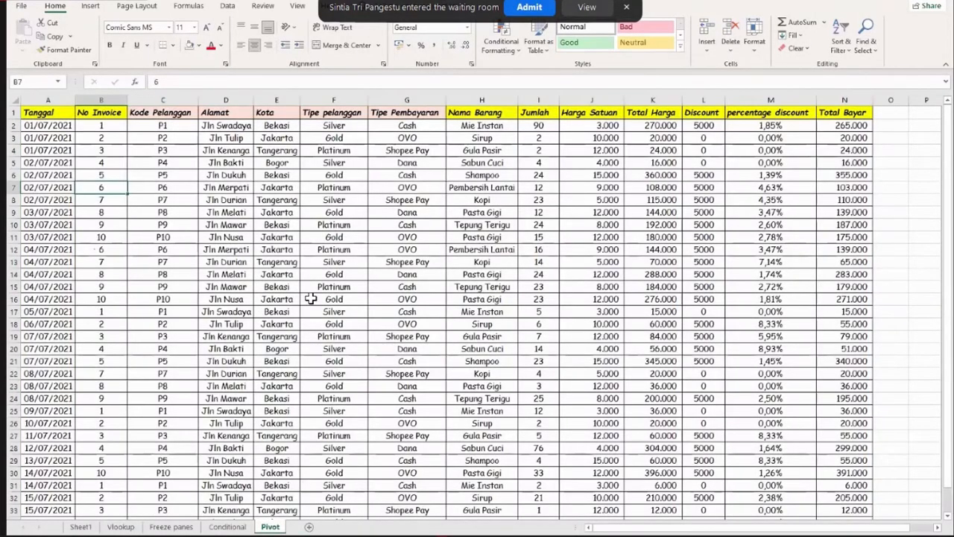
{"action": "scroll", "coordinate": [267, 261], "scroll_direction": "down", "scroll_amount": 1}
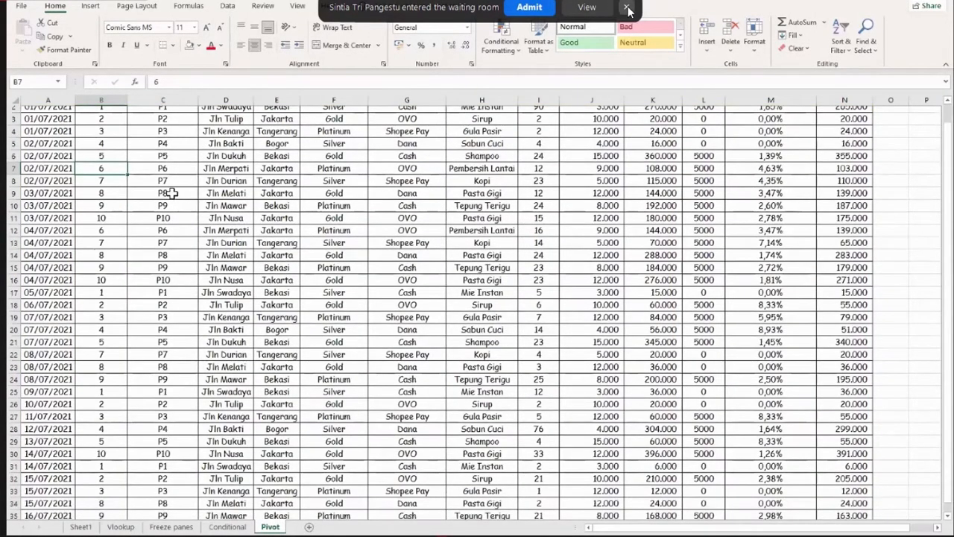
{"action": "left_click", "coordinate": [628, 9]}
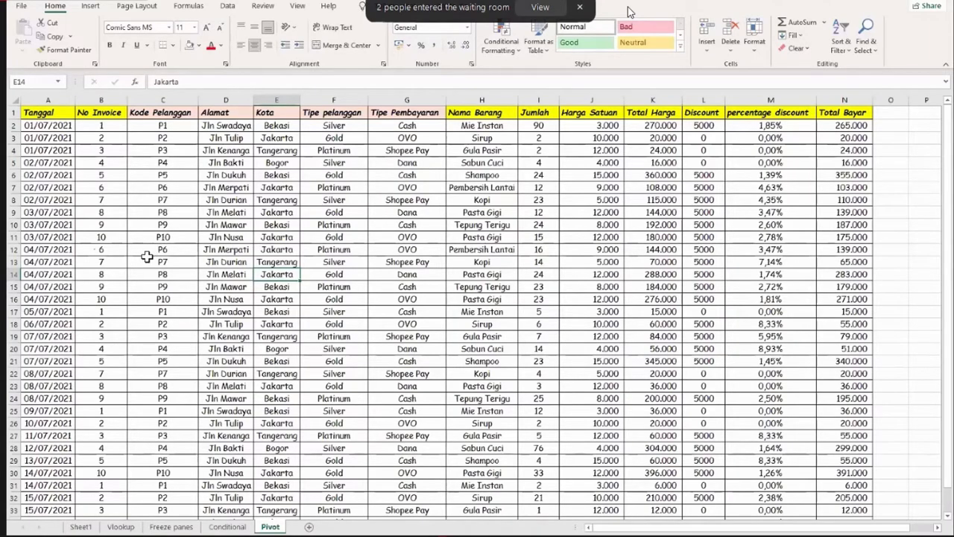
{"action": "left_click", "coordinate": [226, 187]}
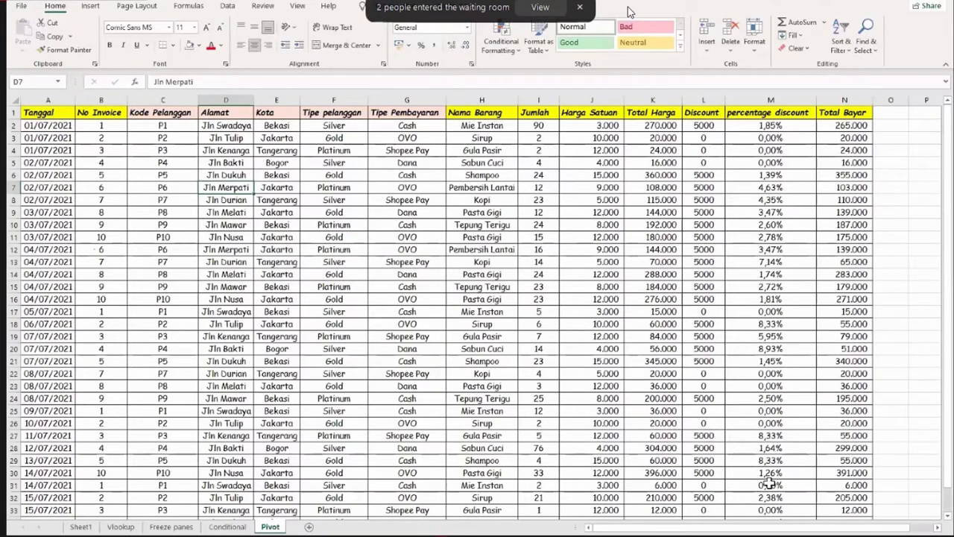
Select the whole sales table, A1:N35, on the Pivot sheet
{"action": "key", "text": "ctrl+a"}
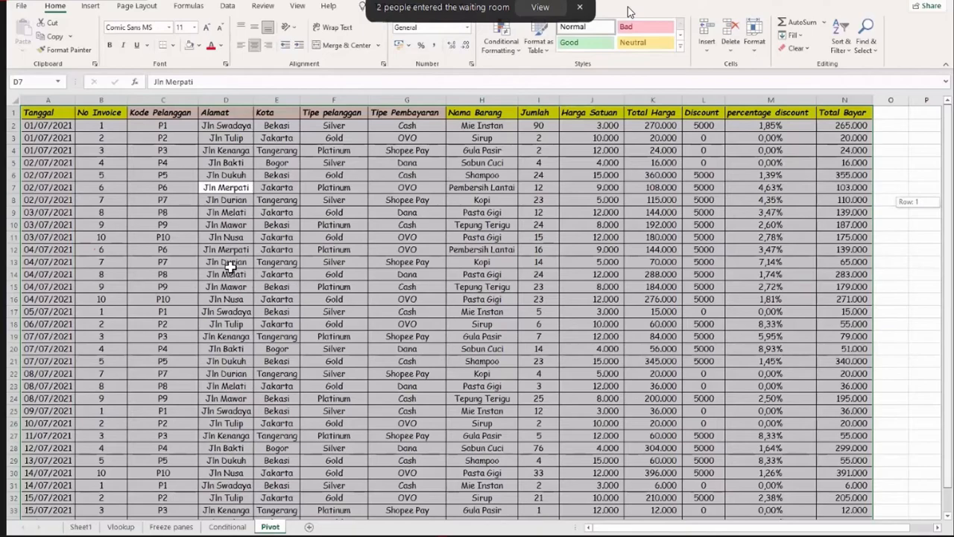
{"action": "left_click_drag", "start_coordinate": [48, 113], "coordinate": [845, 498]}
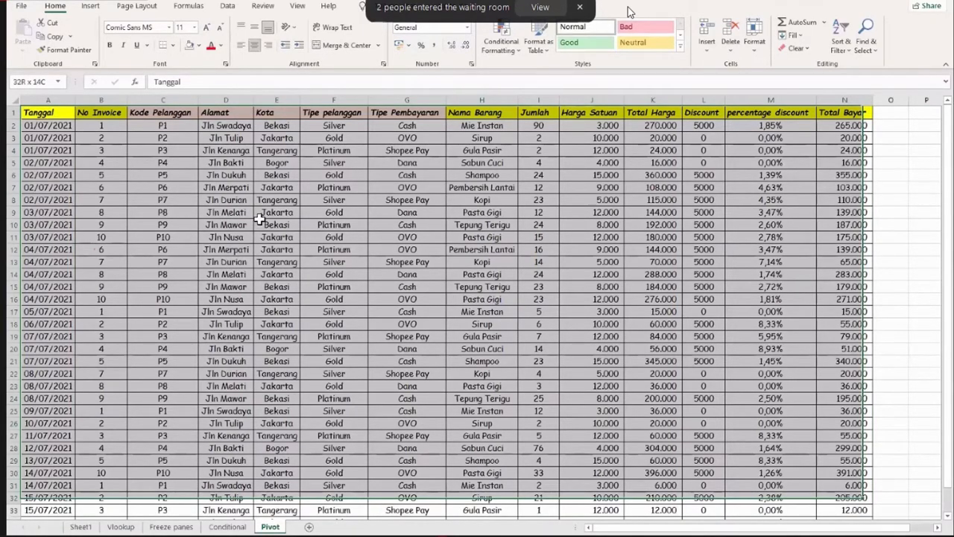
{"action": "left_click", "coordinate": [271, 249]}
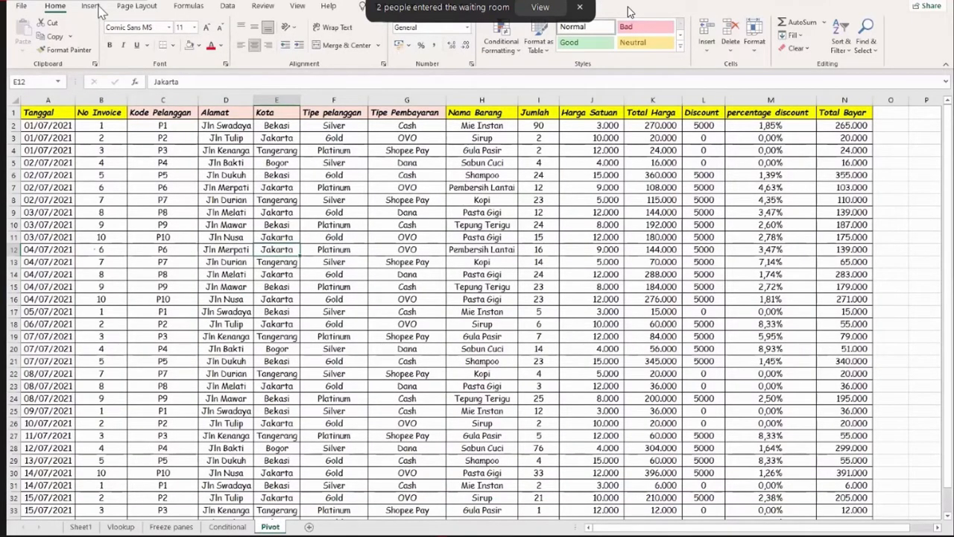
{"action": "key", "text": "ctrl+a"}
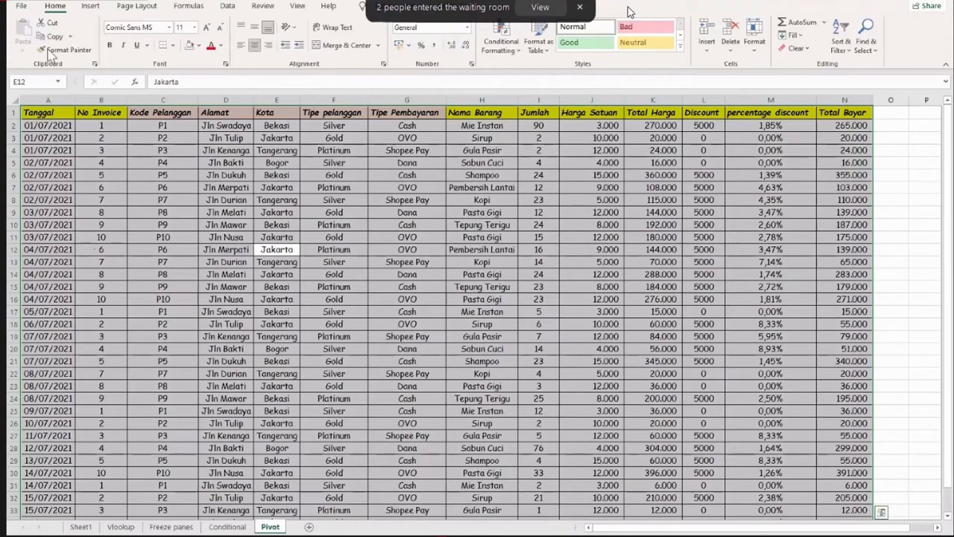
Insert a PivotTable from the sales table into the existing worksheet, placed at cell A40 below the data
{"action": "left_click", "coordinate": [90, 6]}
{"action": "left_click", "coordinate": [31, 37]}
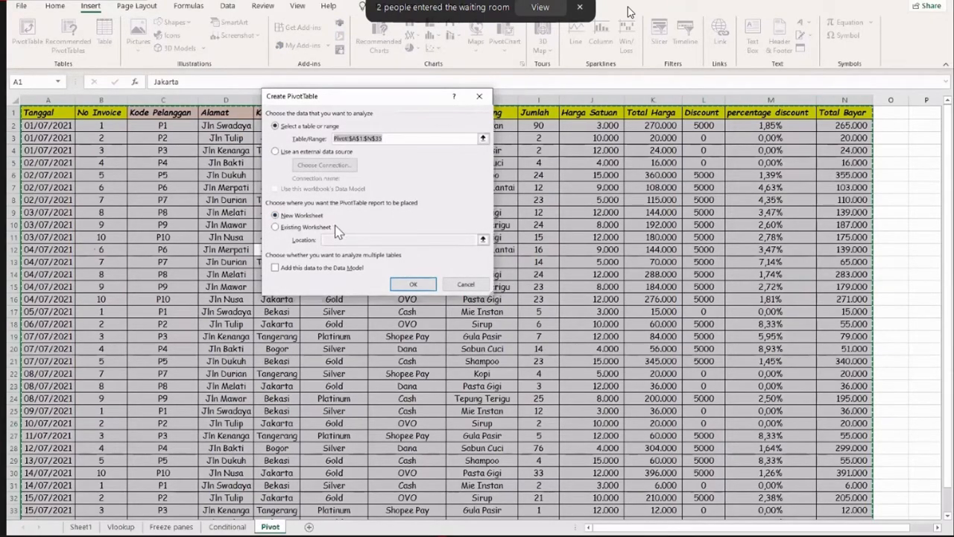
{"action": "scroll", "coordinate": [335, 228], "scroll_direction": "down", "scroll_amount": 1}
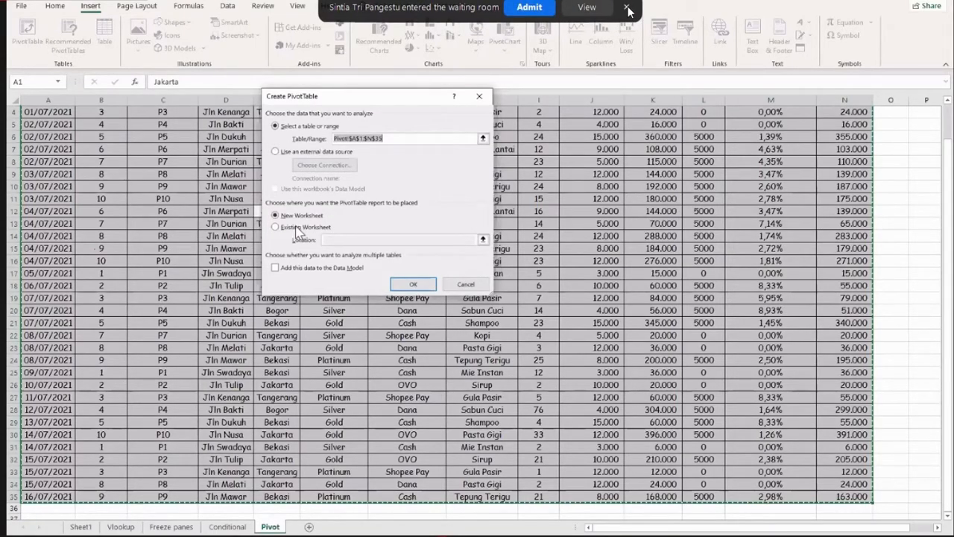
{"action": "left_click", "coordinate": [295, 227]}
{"action": "scroll", "coordinate": [355, 227], "scroll_direction": "down", "scroll_amount": 1}
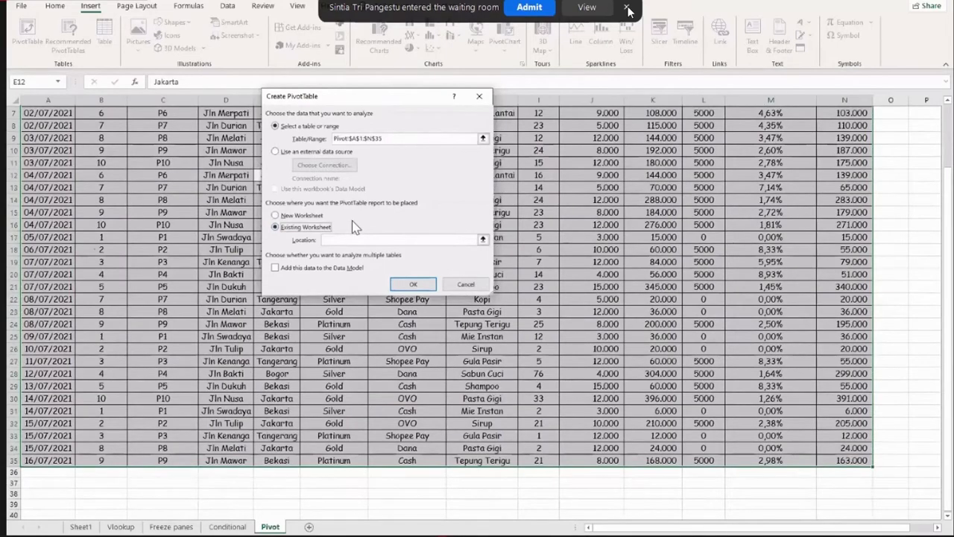
{"action": "scroll", "coordinate": [97, 149], "scroll_direction": "down", "scroll_amount": 1}
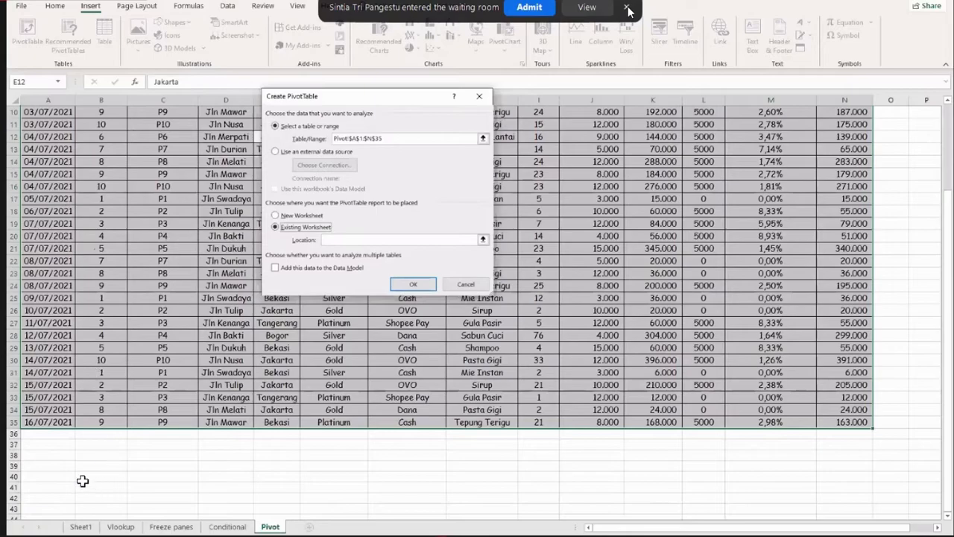
{"action": "left_click", "coordinate": [336, 240]}
{"action": "key", "text": "Return"}
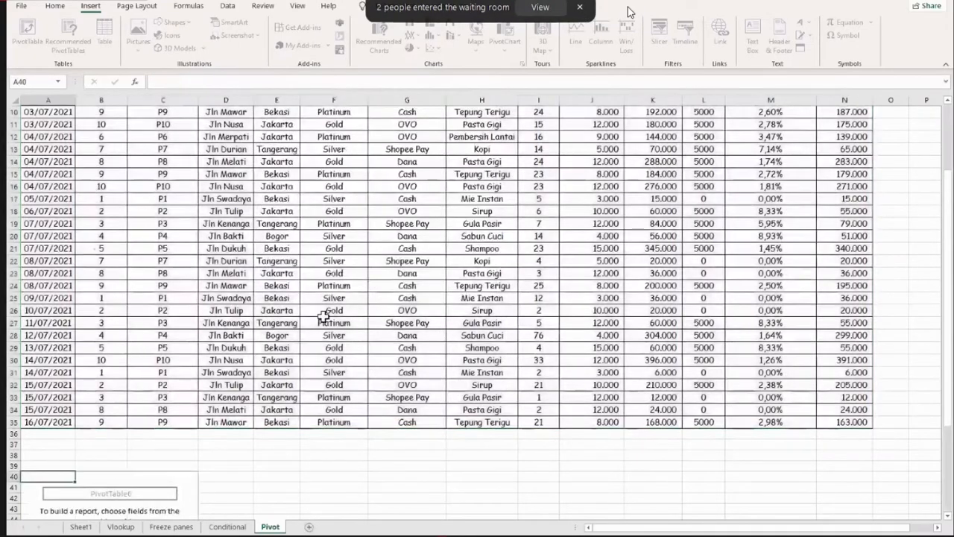
Look over the empty PivotTable below the sales data and undo its insertion
{"action": "left_click", "coordinate": [75, 374]}
{"action": "scroll", "coordinate": [82, 378], "scroll_direction": "down", "scroll_amount": 1}
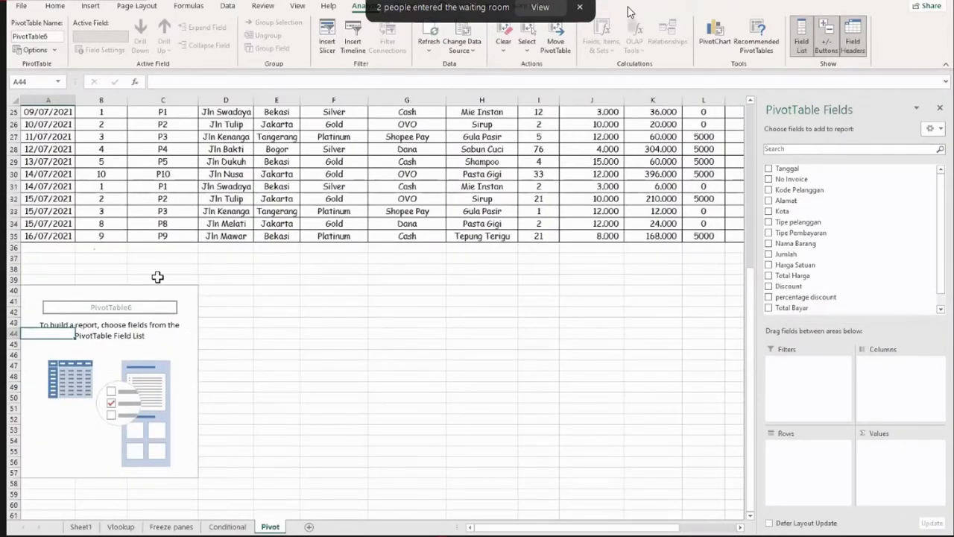
{"action": "scroll", "coordinate": [152, 289], "scroll_direction": "up", "scroll_amount": 4}
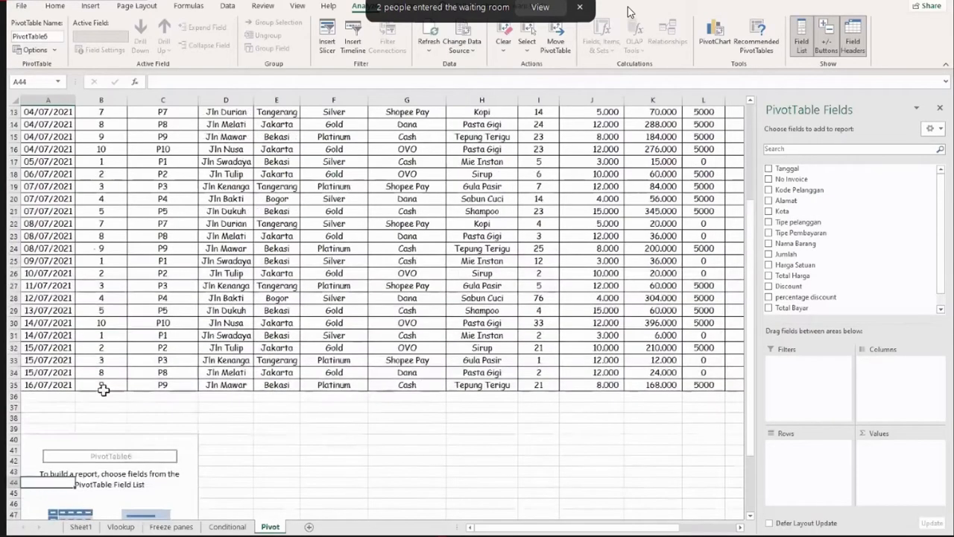
{"action": "scroll", "coordinate": [87, 428], "scroll_direction": "down", "scroll_amount": 2}
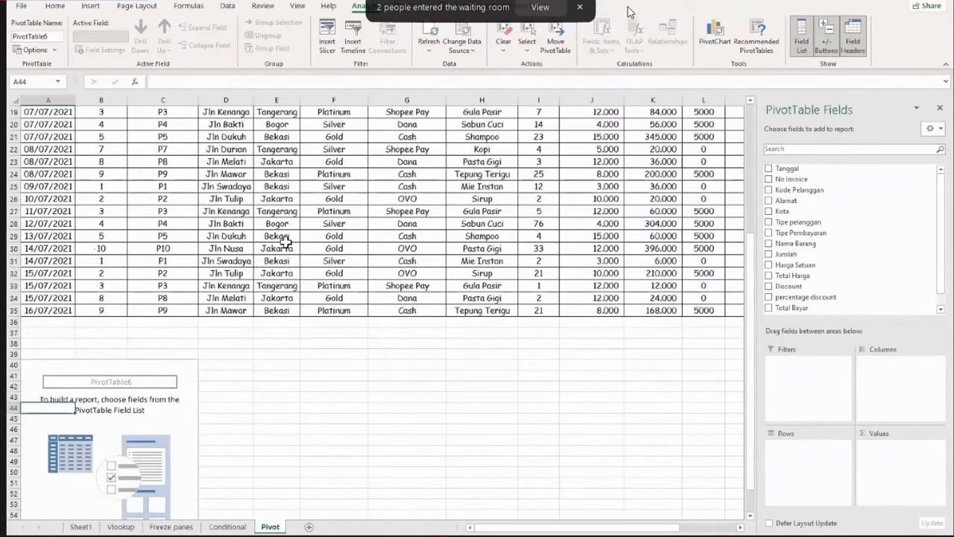
{"action": "key", "text": "ctrl+z"}
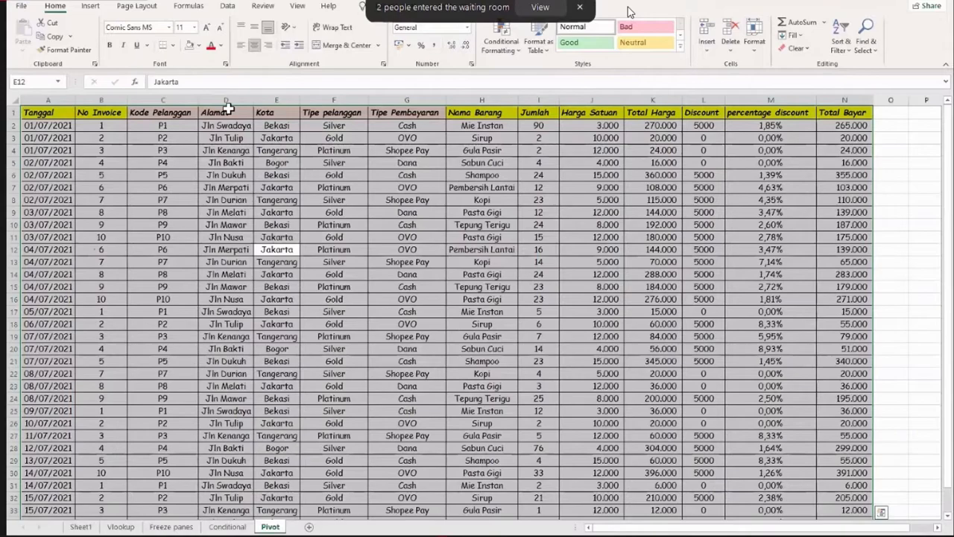
Insert a PivotTable based on the sales table A1:N35 on a new worksheet
{"action": "left_click", "coordinate": [96, 11]}
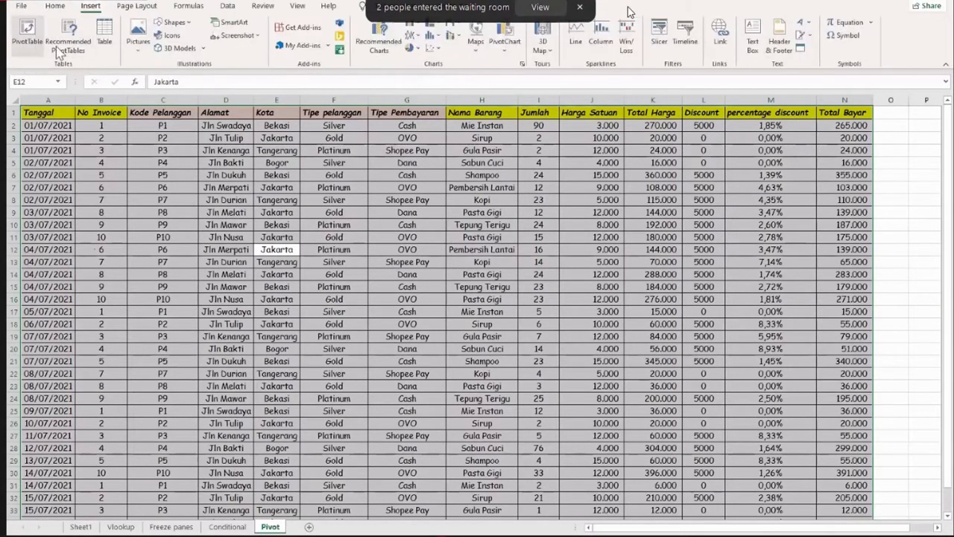
{"action": "key", "text": "alt+n"}
{"action": "key", "text": "v"}
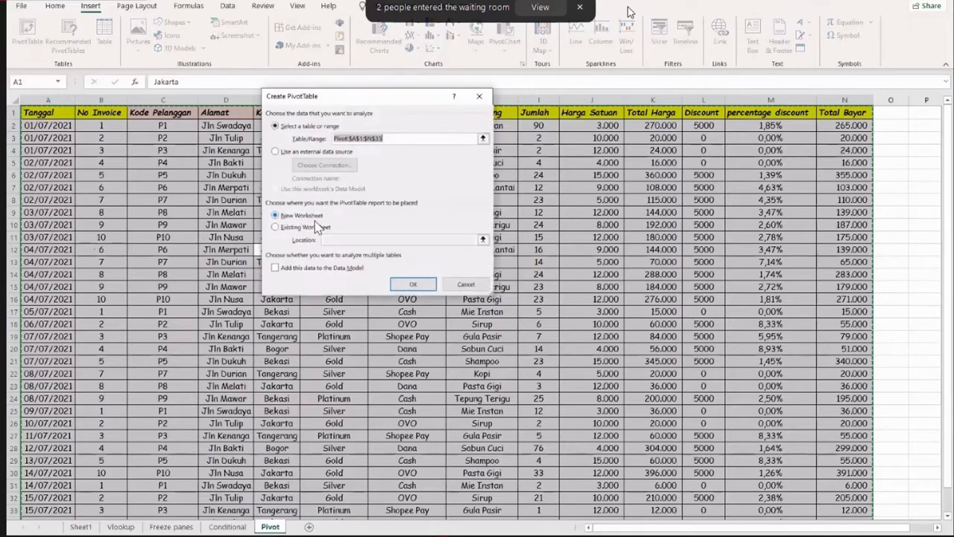
{"action": "left_click", "coordinate": [412, 288]}
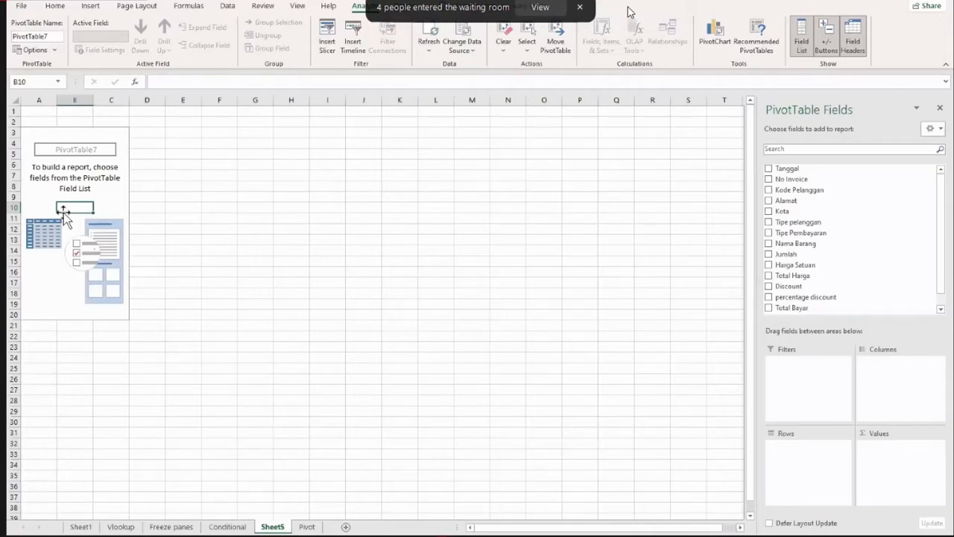
Enable the Classic PivotTable layout, with dragging of fields in the grid, in the PivotTable's display options
{"action": "left_click_drag", "start_coordinate": [63, 212], "coordinate": [50, 196]}
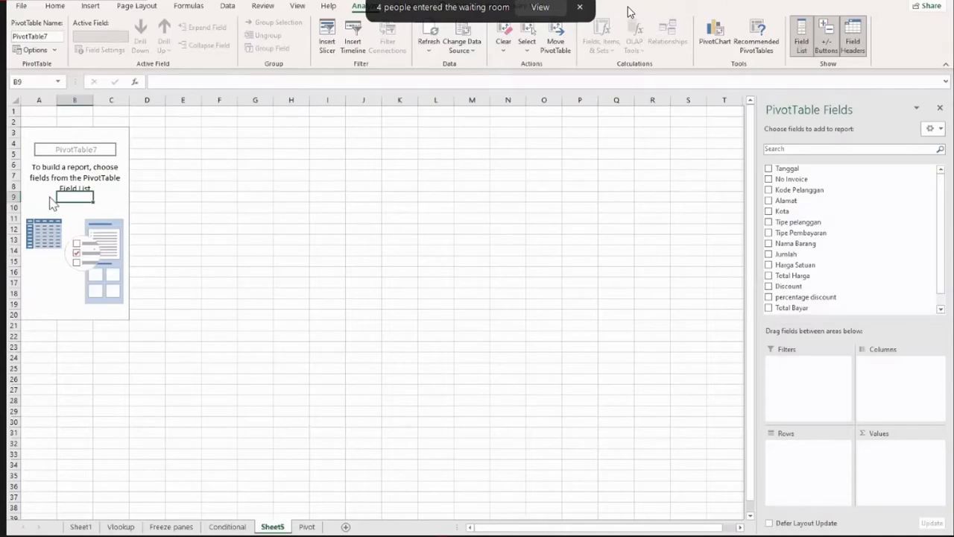
{"action": "right_click", "coordinate": [52, 200]}
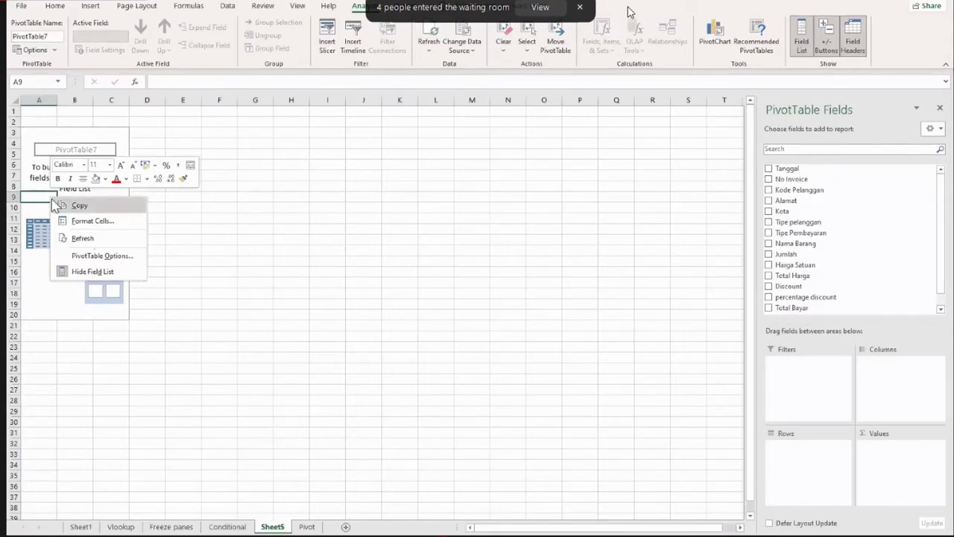
{"action": "left_click", "coordinate": [38, 199]}
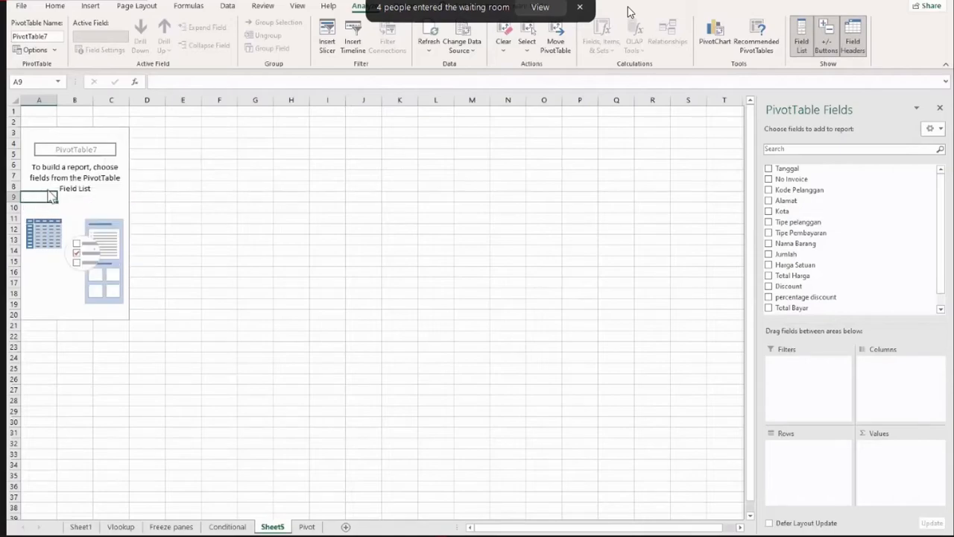
{"action": "right_click", "coordinate": [38, 197]}
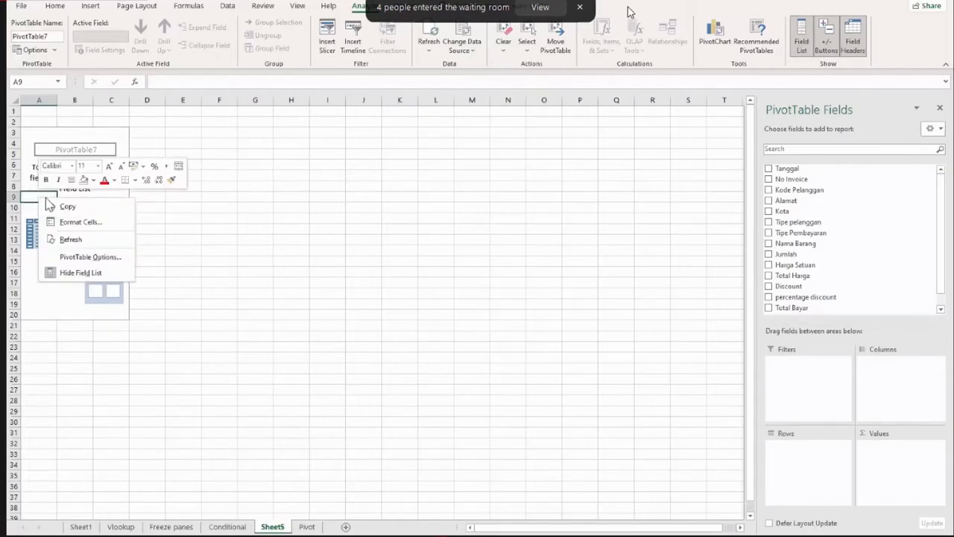
{"action": "left_click", "coordinate": [81, 257]}
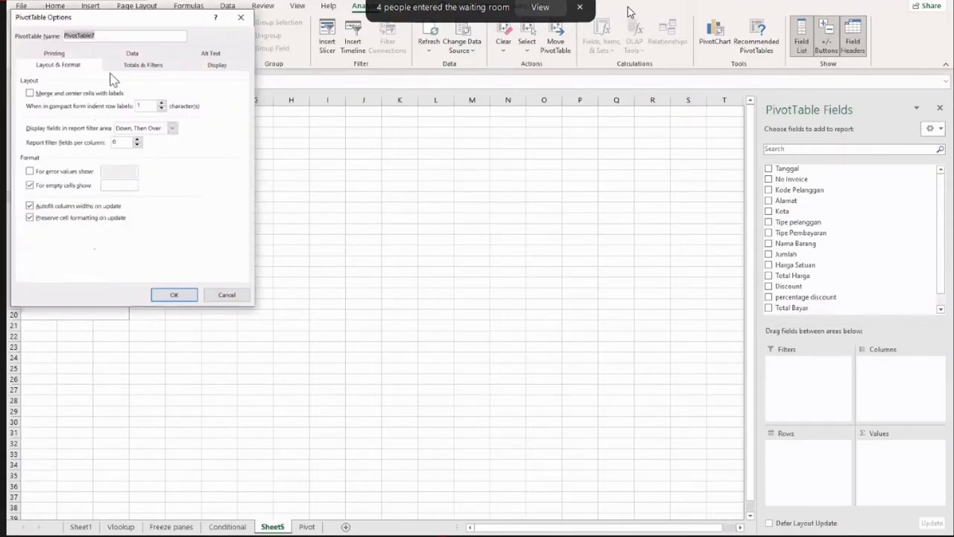
{"action": "left_click", "coordinate": [216, 68]}
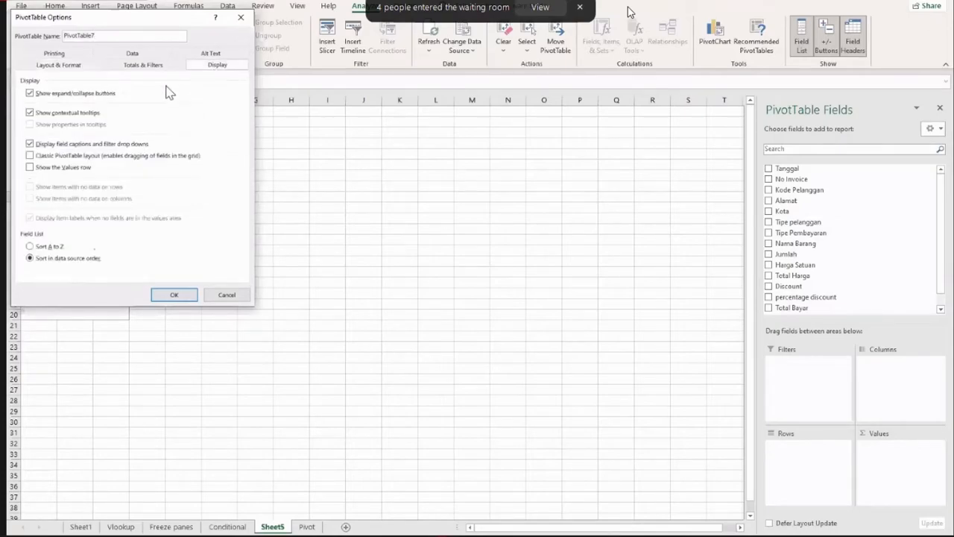
{"action": "left_click", "coordinate": [37, 157]}
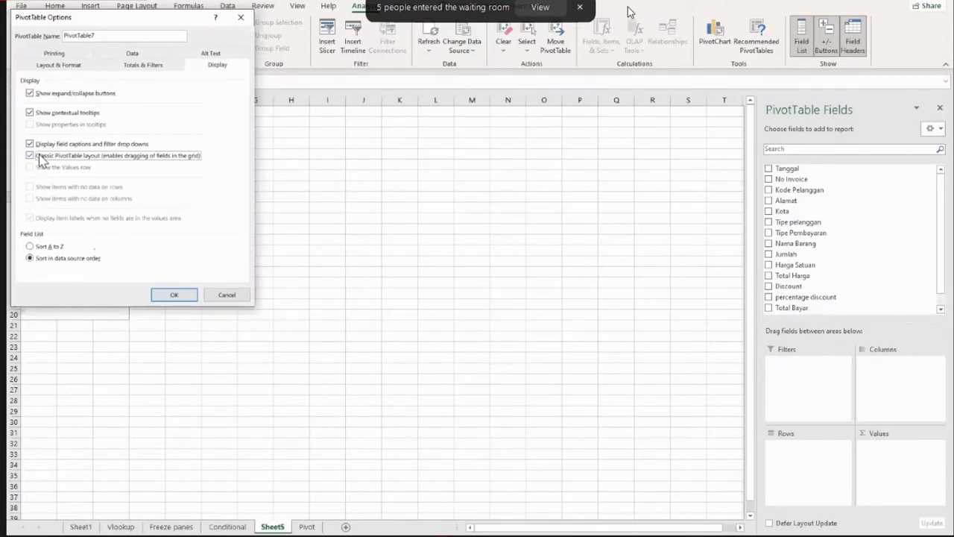
{"action": "left_click", "coordinate": [178, 294]}
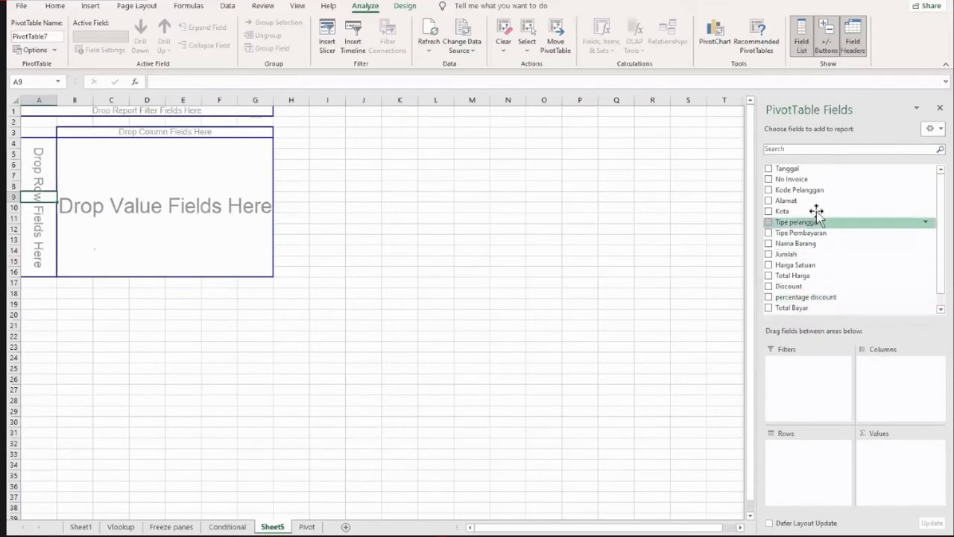
Add Tipe pelanggan as a report filter, allow multiple items and keep only Gold selected
{"action": "left_click_drag", "start_coordinate": [796, 221], "coordinate": [781, 373]}
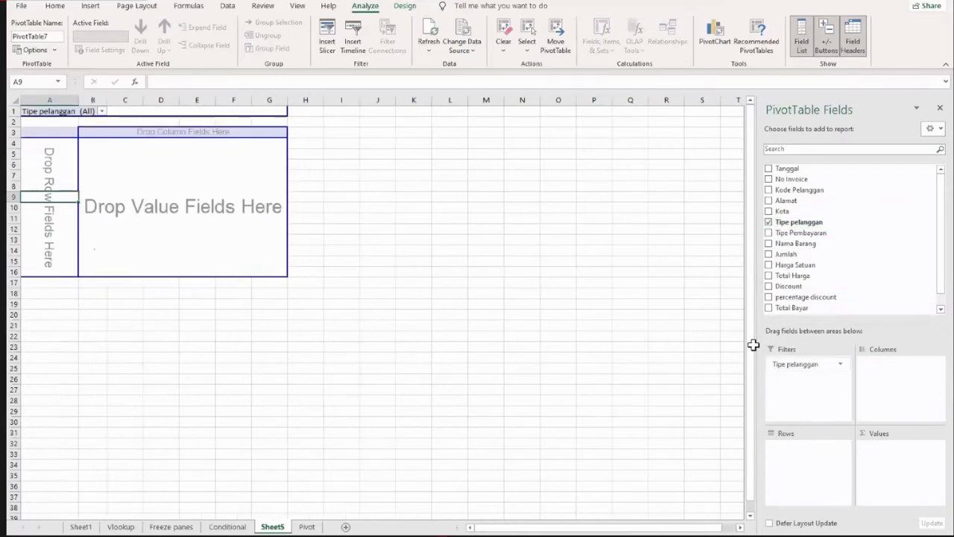
{"action": "left_click", "coordinate": [102, 111]}
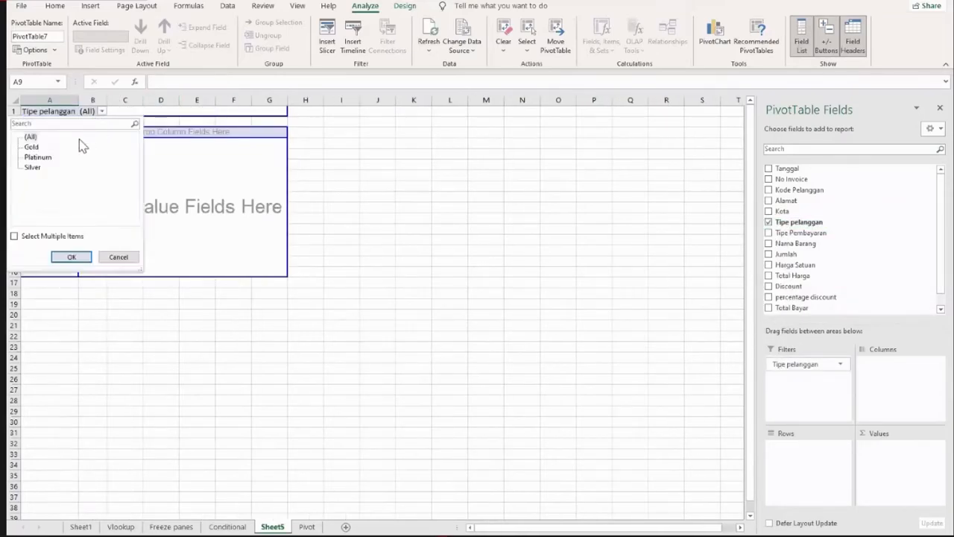
{"action": "left_click", "coordinate": [14, 235]}
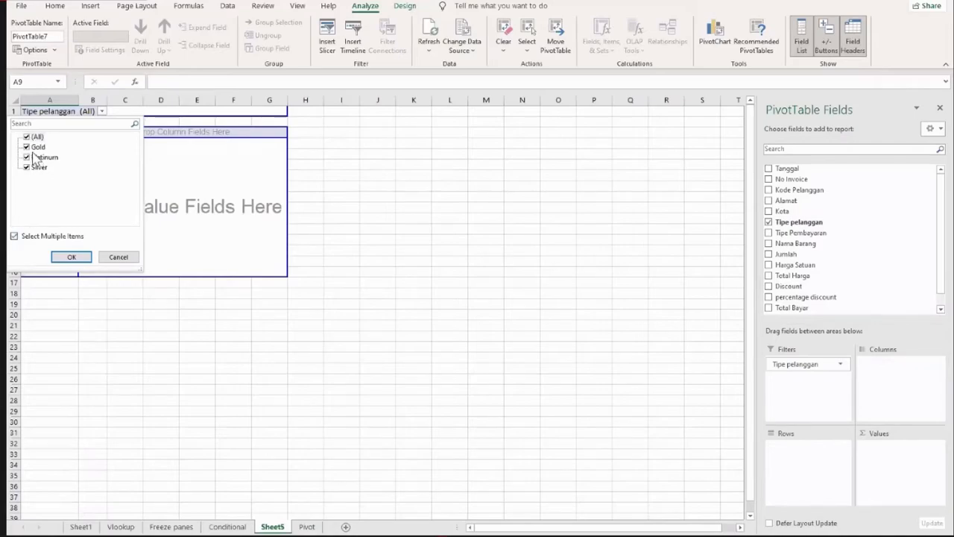
{"action": "left_click", "coordinate": [27, 147]}
{"action": "left_click", "coordinate": [26, 157]}
{"action": "left_click", "coordinate": [28, 166]}
{"action": "left_click", "coordinate": [27, 167]}
{"action": "left_click", "coordinate": [27, 147]}
{"action": "left_click", "coordinate": [75, 257]}
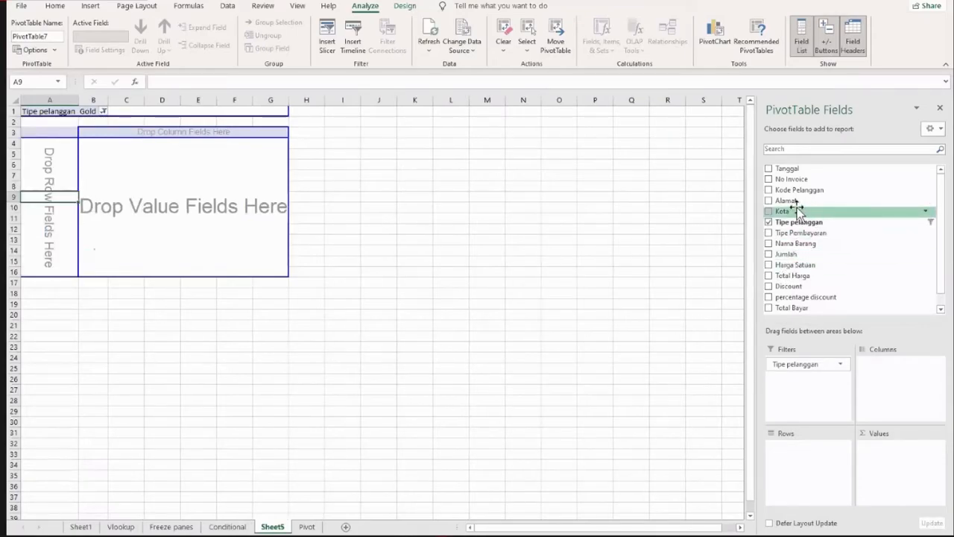
Add Kota to the PivotTable's row area
{"action": "left_click_drag", "start_coordinate": [798, 211], "coordinate": [781, 464]}
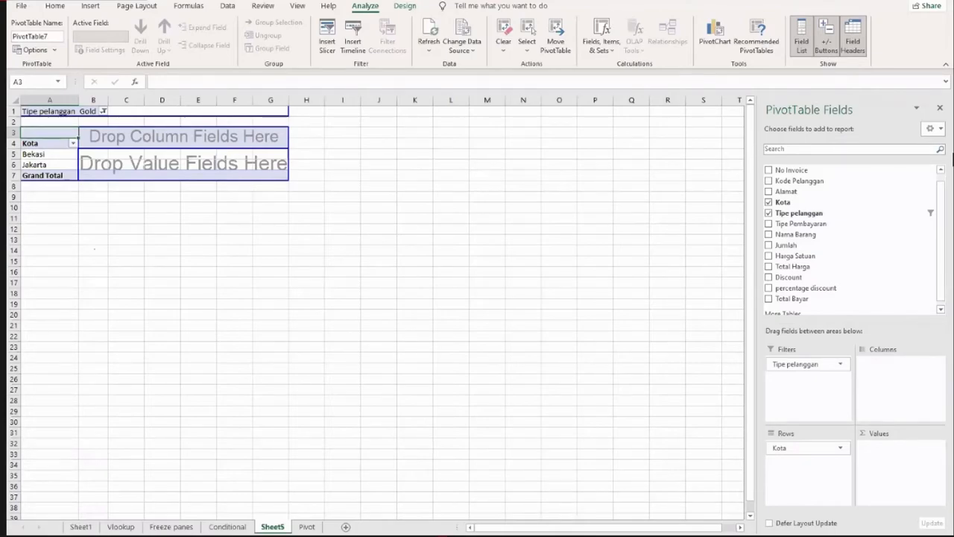
{"action": "scroll", "coordinate": [939, 260], "scroll_direction": "down", "scroll_amount": 1}
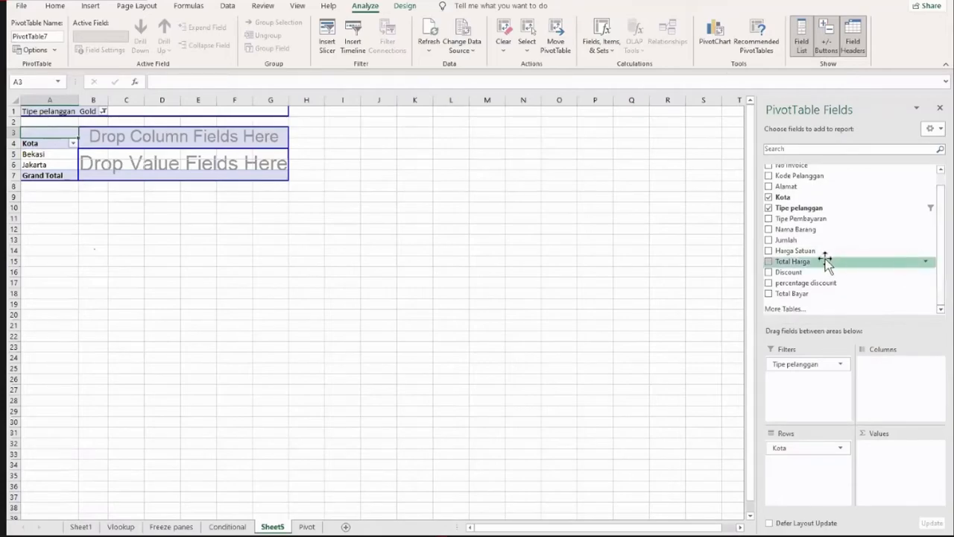
Add Total Harga, Total Bayar and Discount, in that order, to the PivotTable's values area
{"action": "left_click_drag", "start_coordinate": [779, 262], "coordinate": [893, 463]}
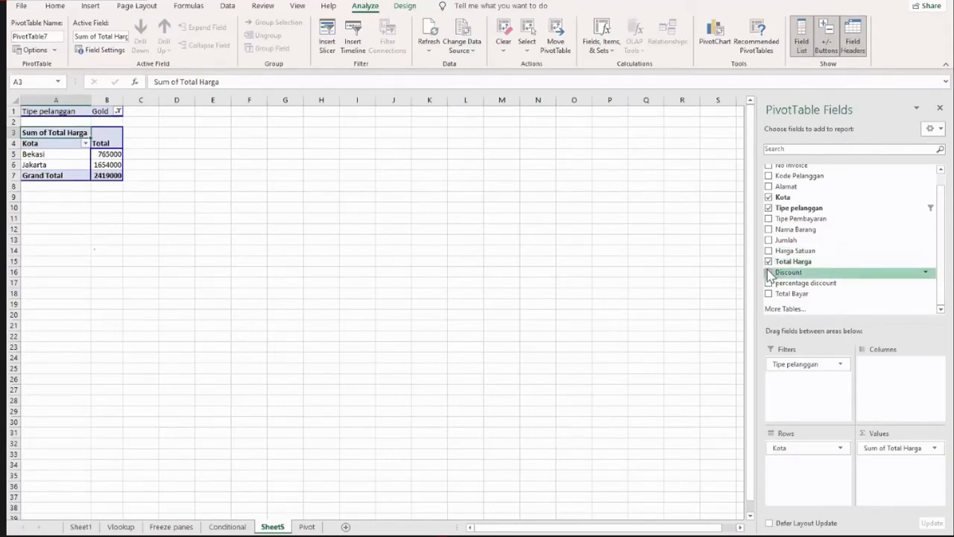
{"action": "left_click_drag", "start_coordinate": [779, 293], "coordinate": [897, 467]}
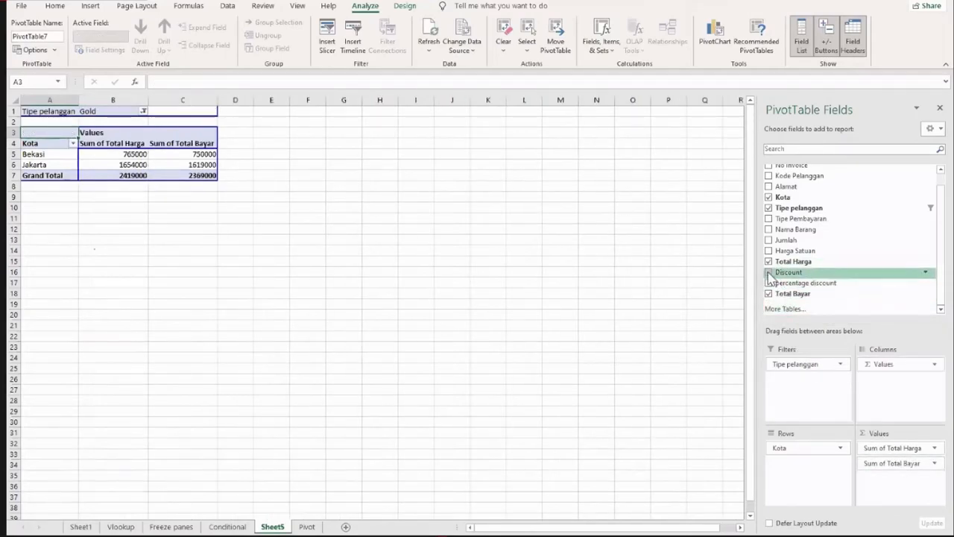
{"action": "left_click_drag", "start_coordinate": [771, 274], "coordinate": [884, 486]}
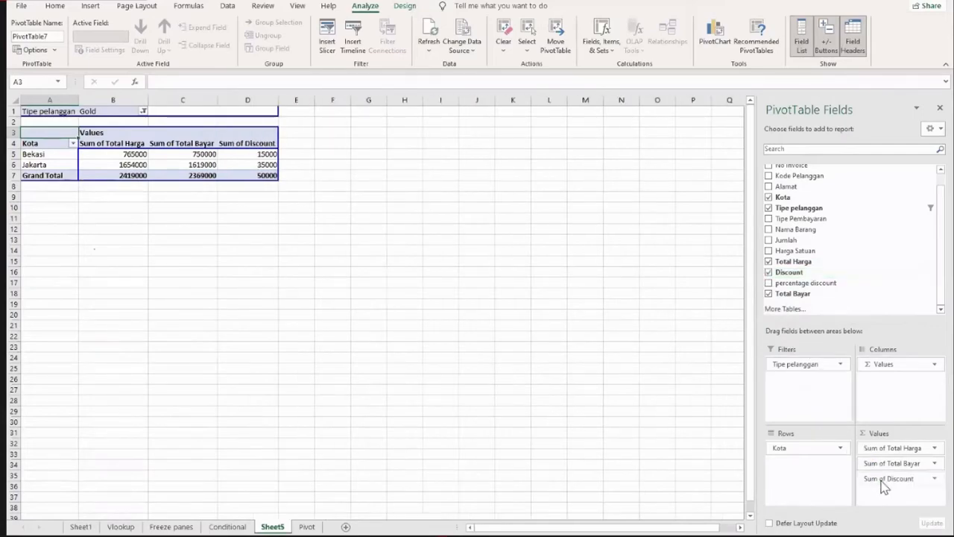
{"action": "left_click", "coordinate": [143, 110]}
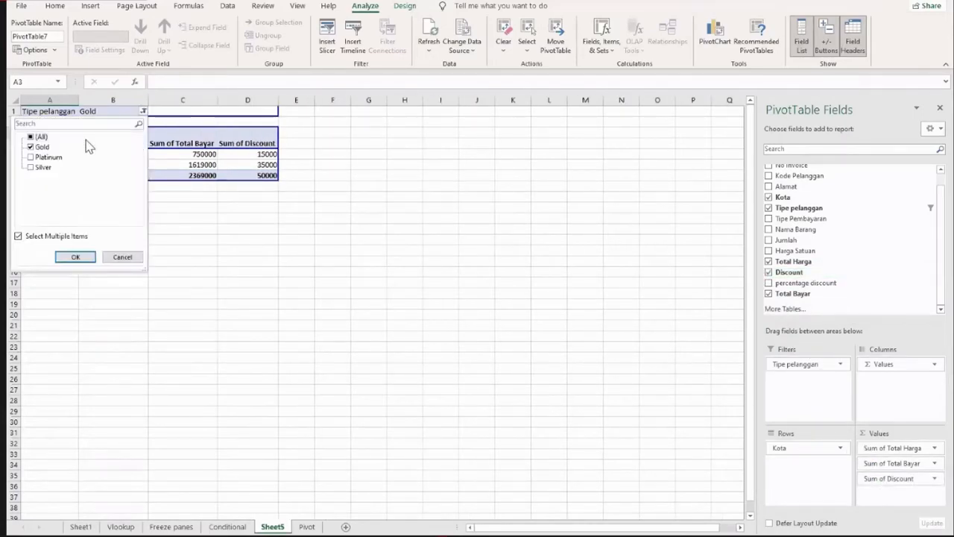
{"action": "left_click", "coordinate": [20, 237]}
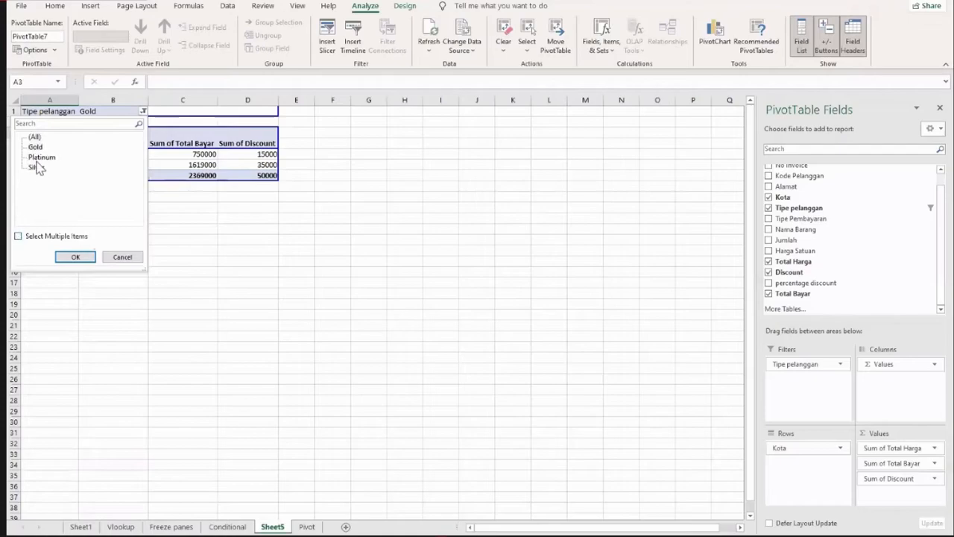
{"action": "left_click", "coordinate": [74, 257]}
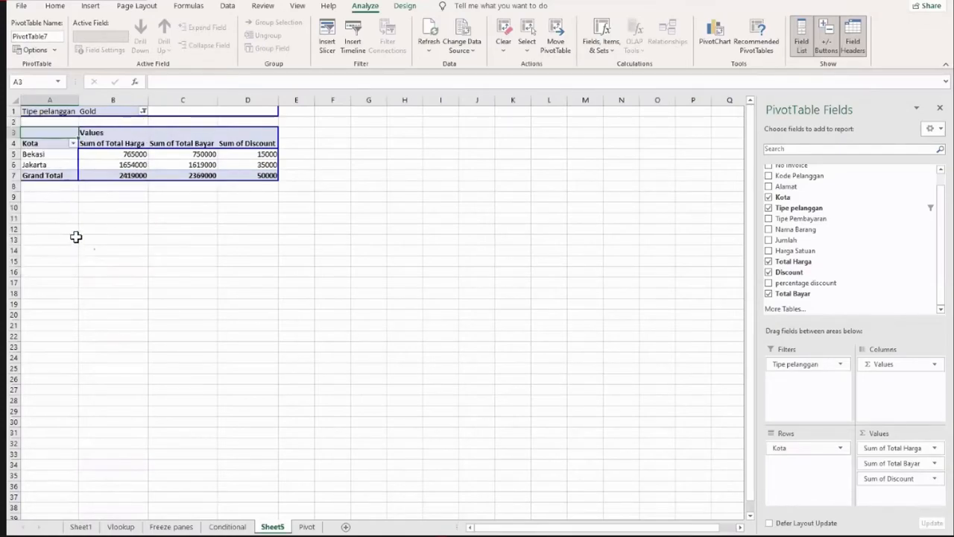
{"action": "left_click", "coordinate": [73, 144]}
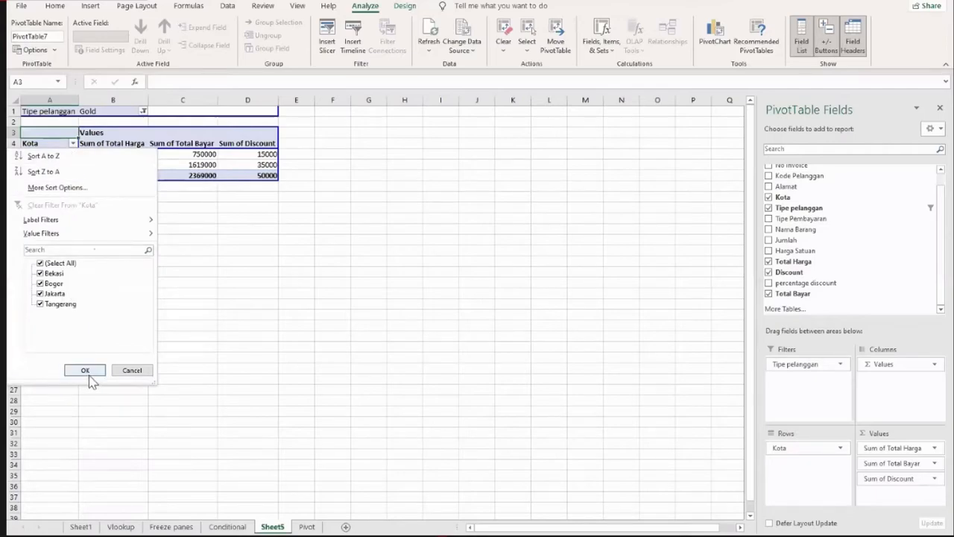
{"action": "key", "text": "Escape"}
Allow multiple items in the Tipe pelanggan report filter and include Platinum and Silver along with Gold
{"action": "left_click", "coordinate": [143, 111]}
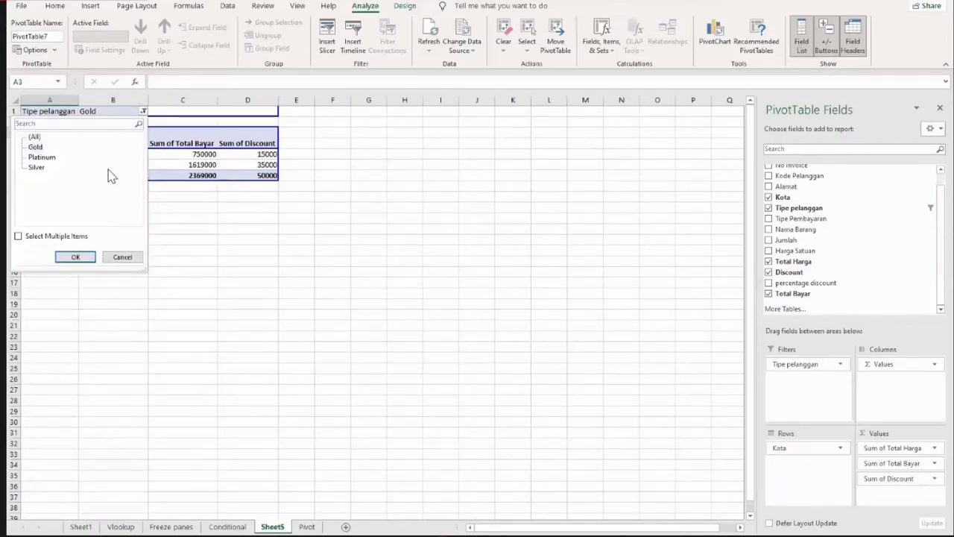
{"action": "left_click", "coordinate": [18, 235]}
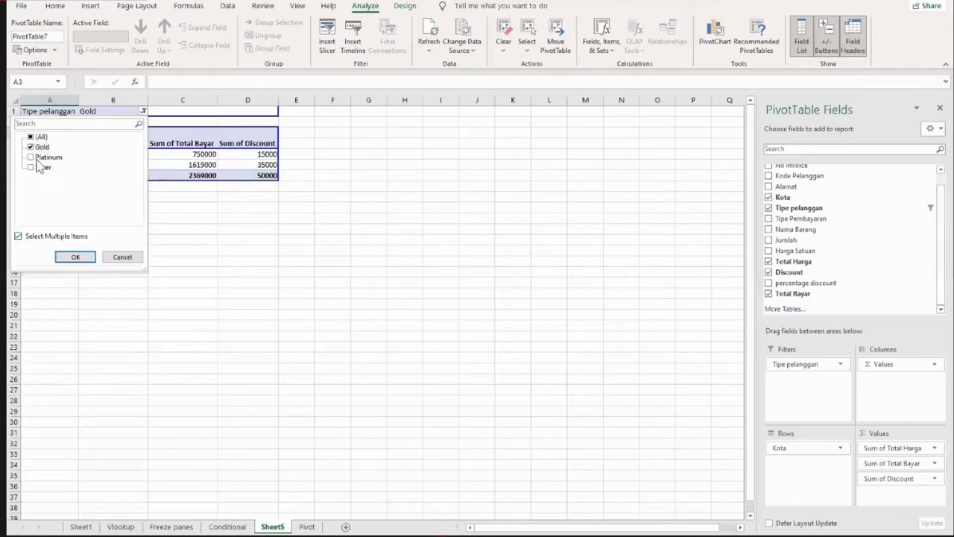
{"action": "left_click", "coordinate": [31, 158]}
{"action": "left_click", "coordinate": [30, 167]}
{"action": "left_click", "coordinate": [75, 257]}
{"action": "left_click", "coordinate": [255, 271]}
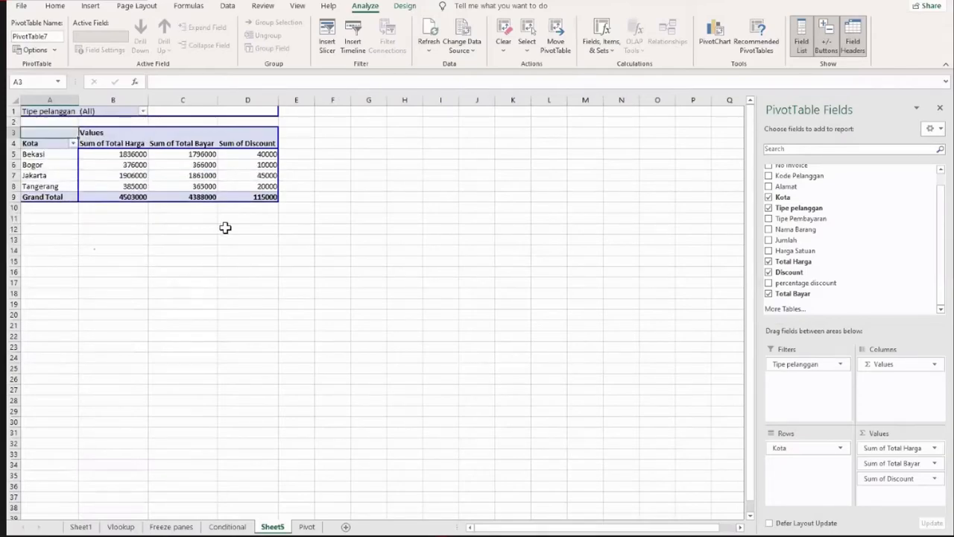
Format the PivotTable's city values in B5:D8 with thousands separators and no decimals
{"action": "left_click_drag", "start_coordinate": [113, 155], "coordinate": [222, 186]}
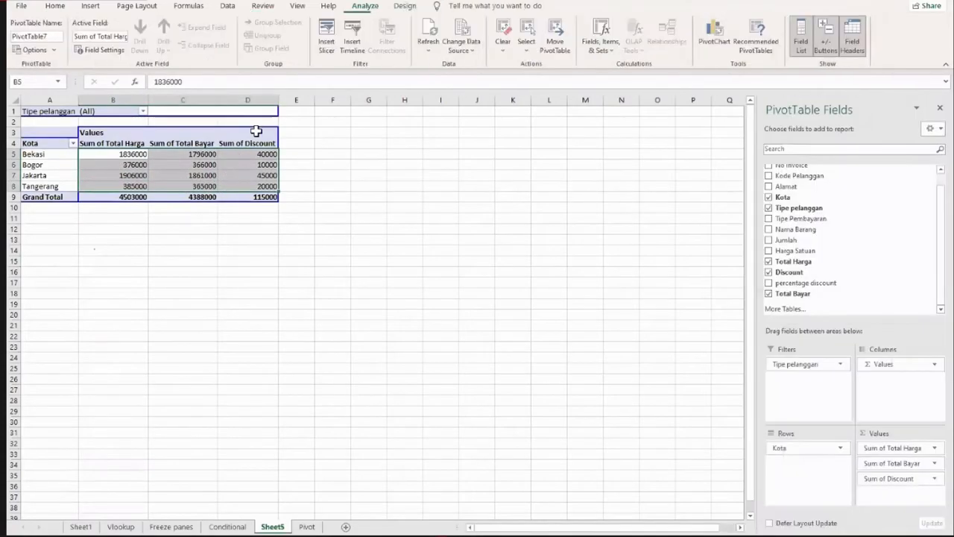
{"action": "left_click", "coordinate": [62, 6]}
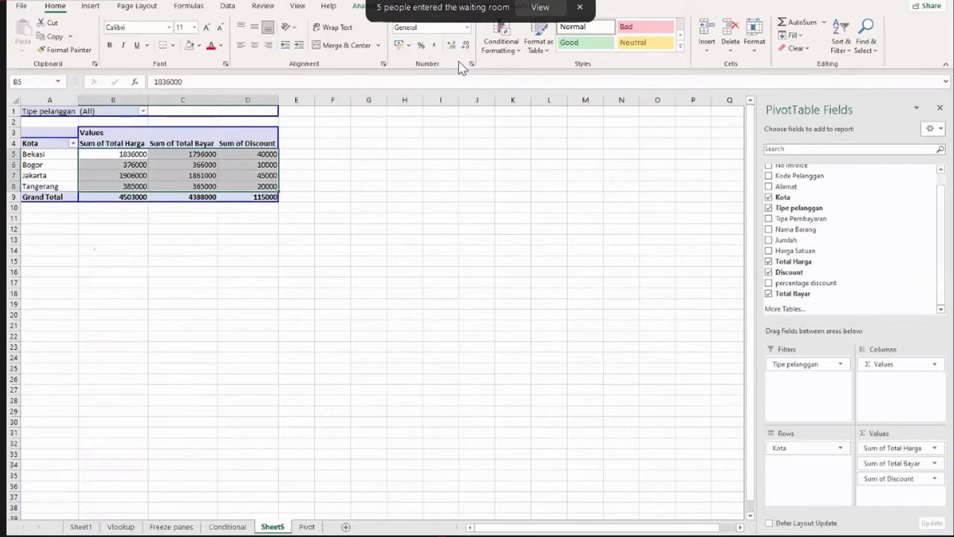
{"action": "left_click", "coordinate": [466, 26]}
{"action": "left_click", "coordinate": [433, 76]}
{"action": "left_click", "coordinate": [434, 46]}
{"action": "left_click", "coordinate": [369, 189]}
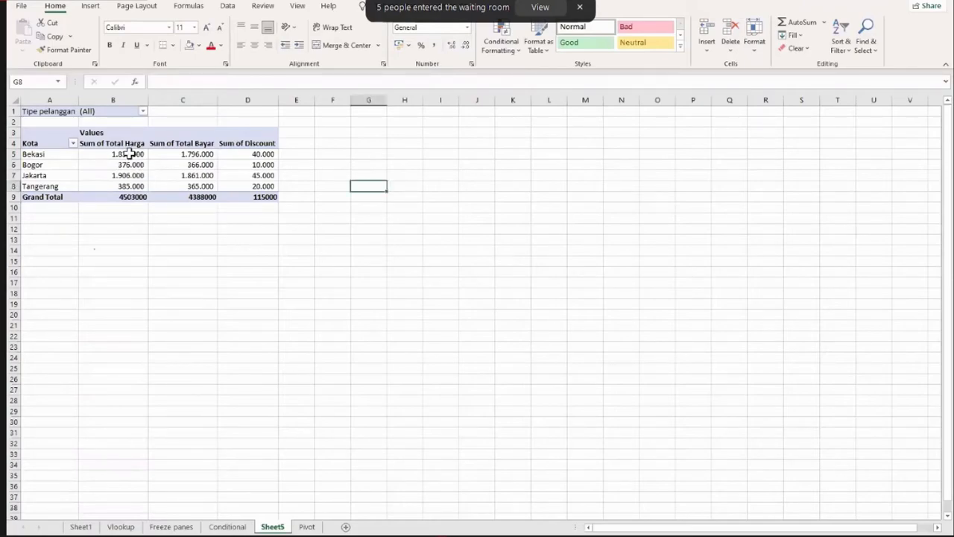
Examine the summed Total Harga, Total Bayar and Discount of each city in the PivotTable
{"action": "left_click_drag", "start_coordinate": [130, 154], "coordinate": [131, 183]}
{"action": "left_click_drag", "start_coordinate": [60, 154], "coordinate": [217, 179]}
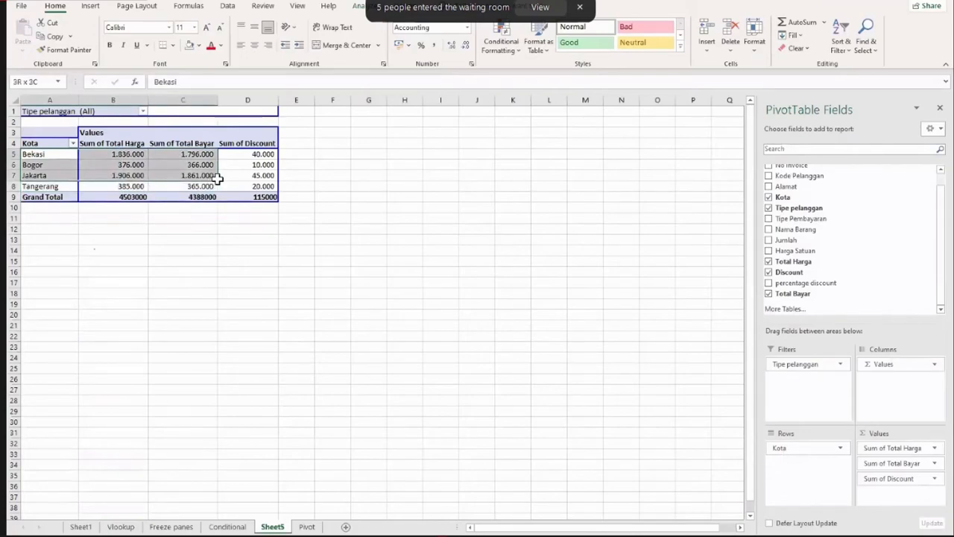
{"action": "left_click", "coordinate": [317, 195]}
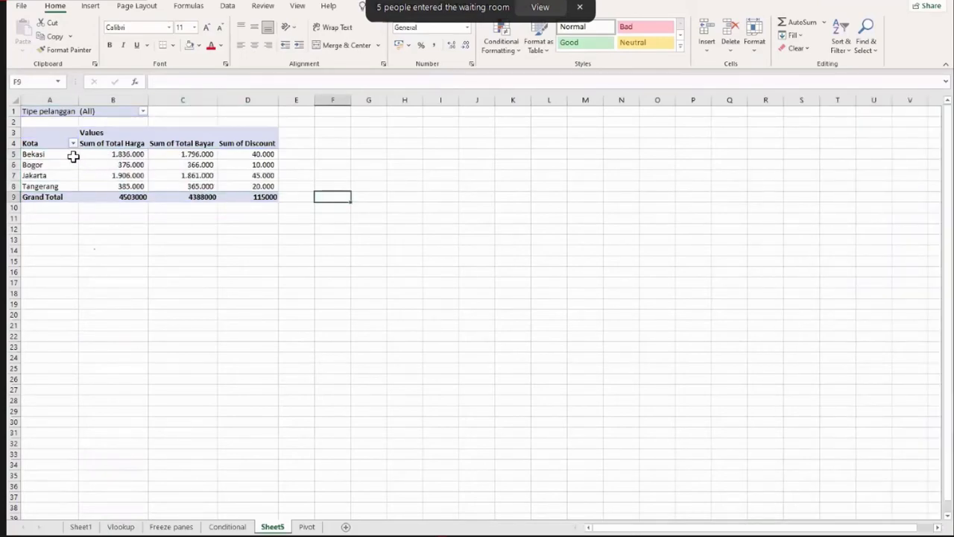
{"action": "left_click_drag", "start_coordinate": [74, 156], "coordinate": [206, 179]}
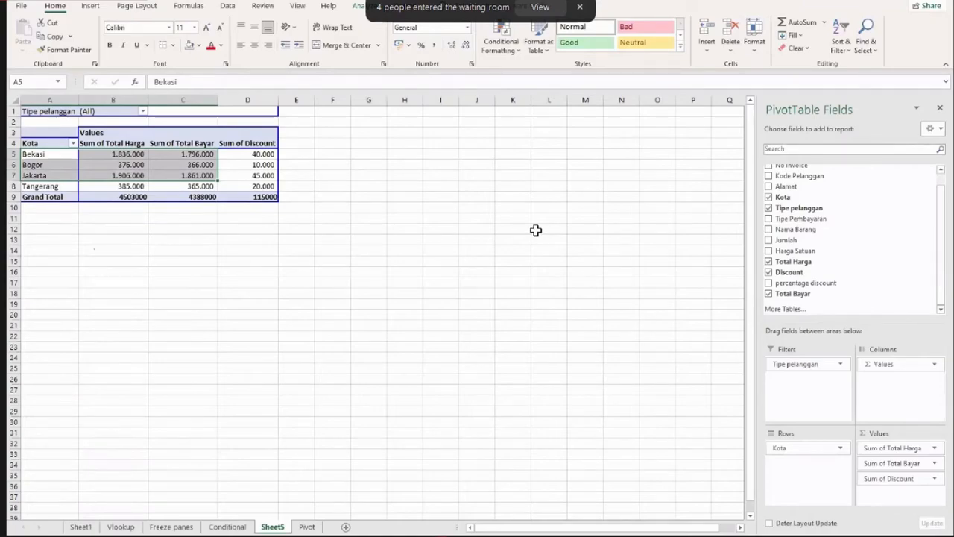
{"action": "left_click", "coordinate": [464, 184]}
{"action": "left_click", "coordinate": [38, 155]}
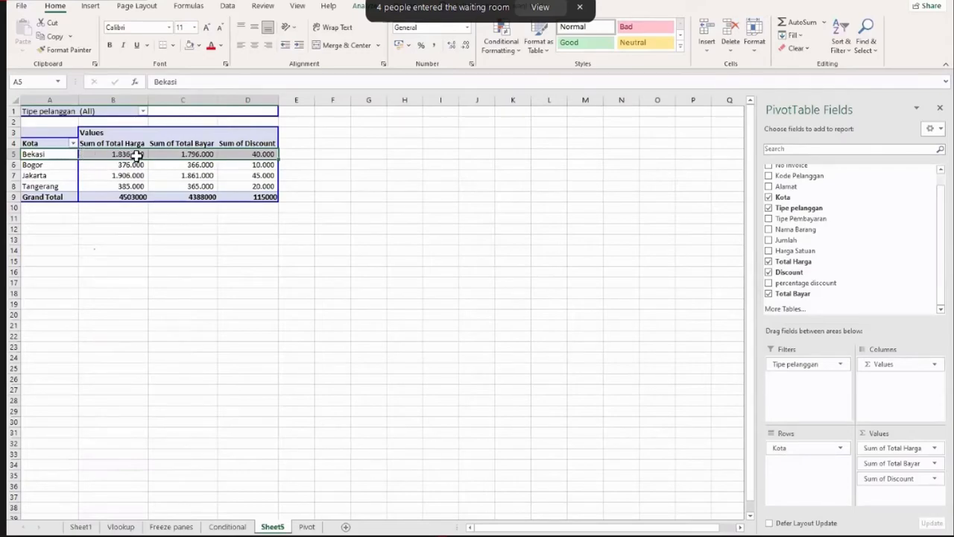
{"action": "mouse_move", "coordinate": [137, 154]}
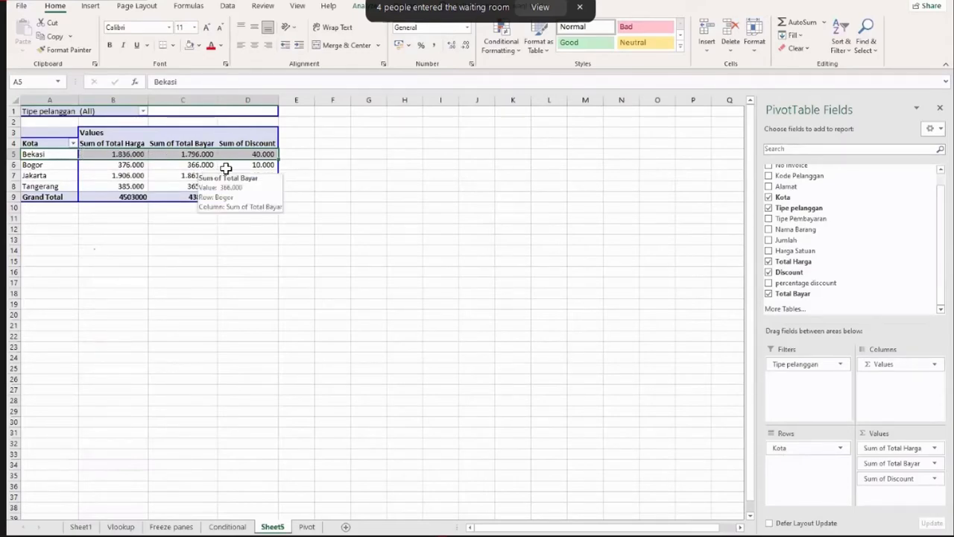
{"action": "left_click", "coordinate": [137, 154]}
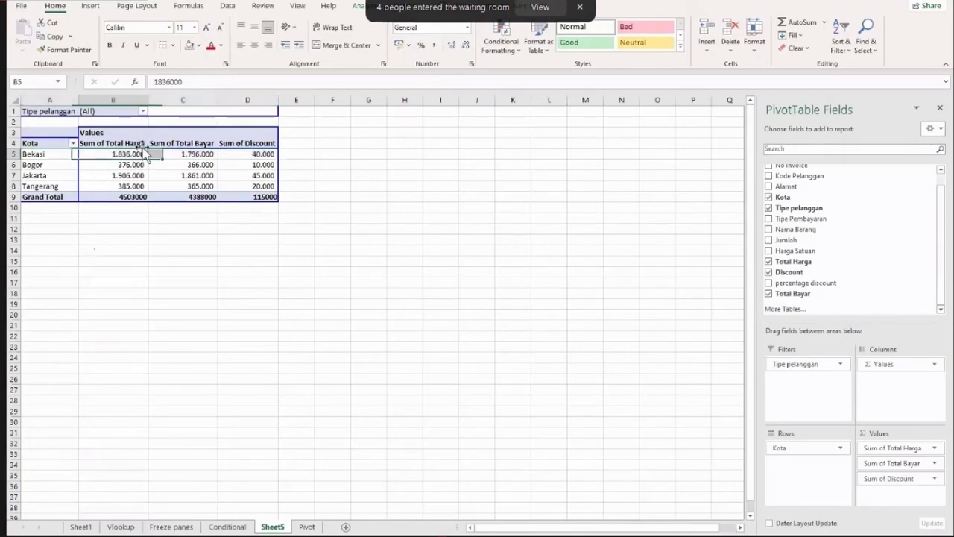
Rename the Sum of Total Harga header in B4 as Harga Gross
{"action": "left_click", "coordinate": [142, 142]}
{"action": "left_click", "coordinate": [142, 143]}
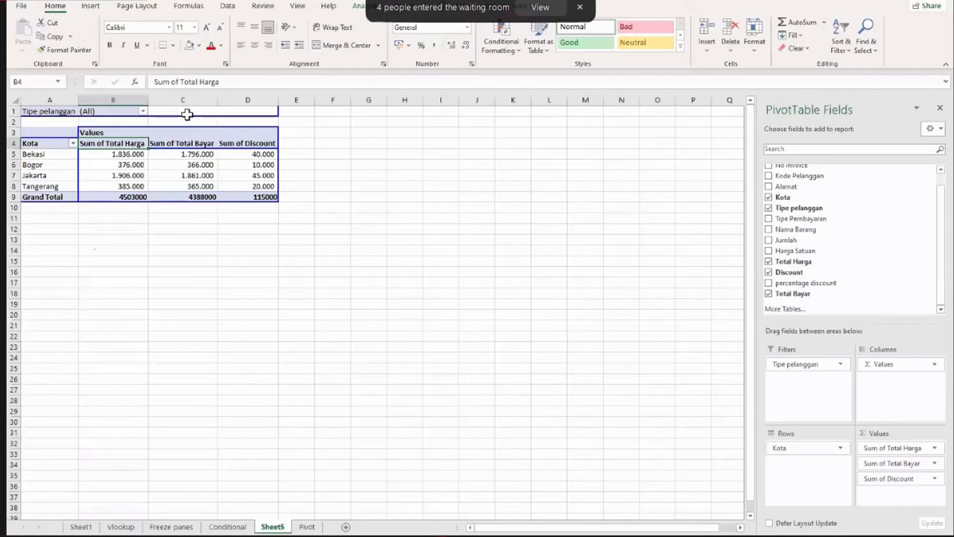
{"action": "left_click_drag", "start_coordinate": [231, 81], "coordinate": [155, 80]}
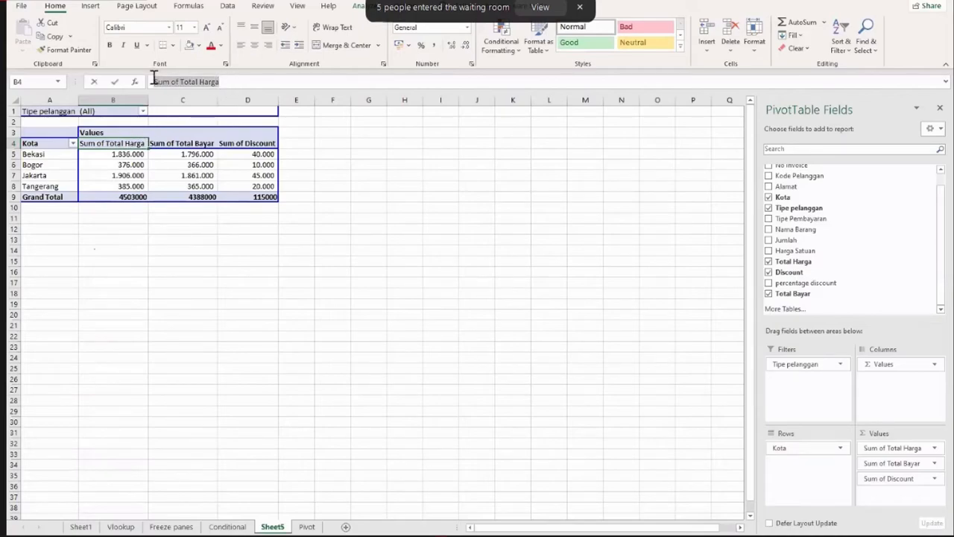
{"action": "type", "text": "Harga Gr"}
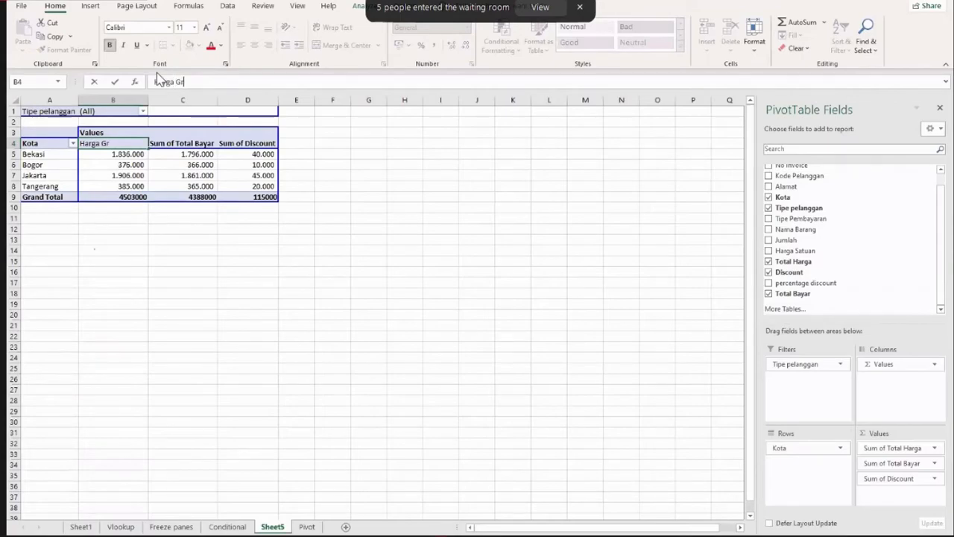
{"action": "type", "text": "oss"}
{"action": "left_click", "coordinate": [440, 176]}
Rename the Sum of Total Bayar header in C4 as Harga Net
{"action": "left_click", "coordinate": [195, 143]}
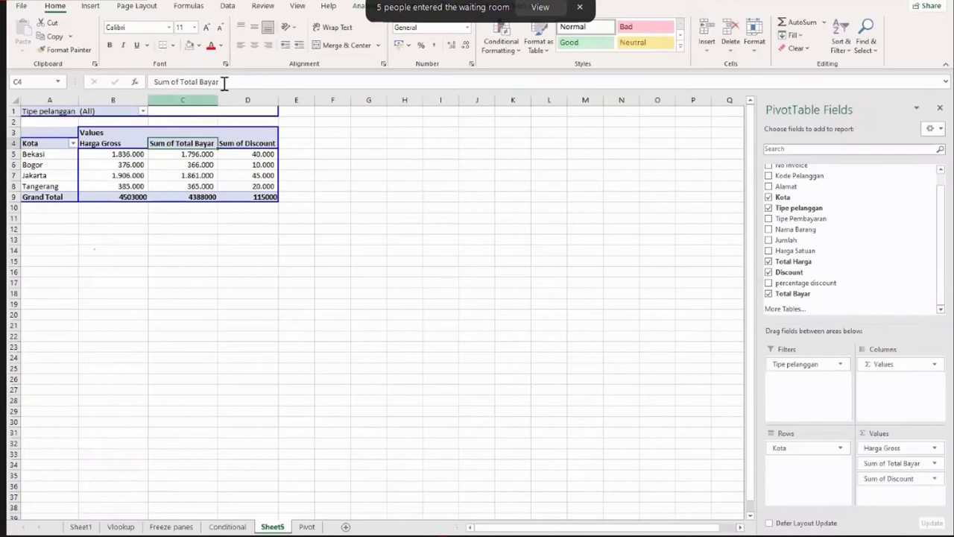
{"action": "left_click_drag", "start_coordinate": [219, 82], "coordinate": [159, 81]}
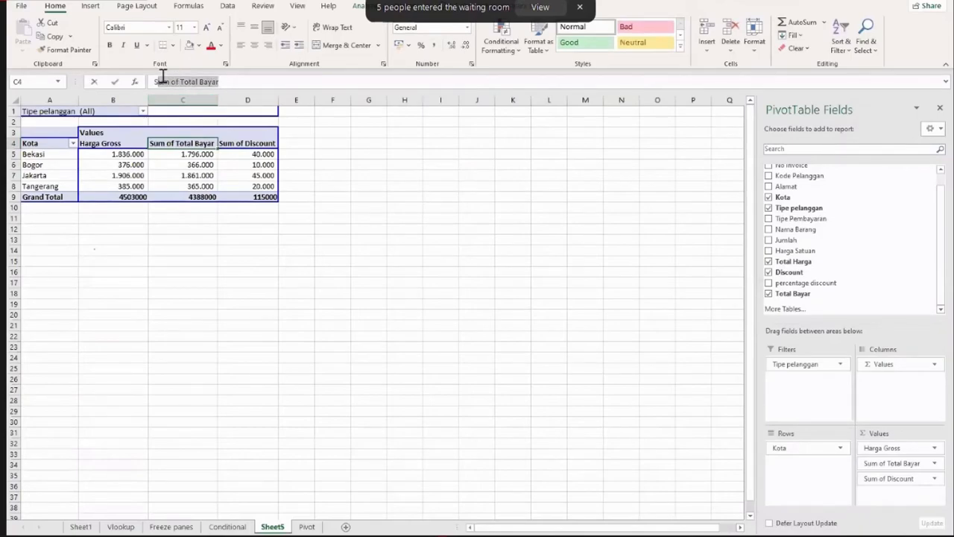
{"action": "key", "text": "BackSpace"}
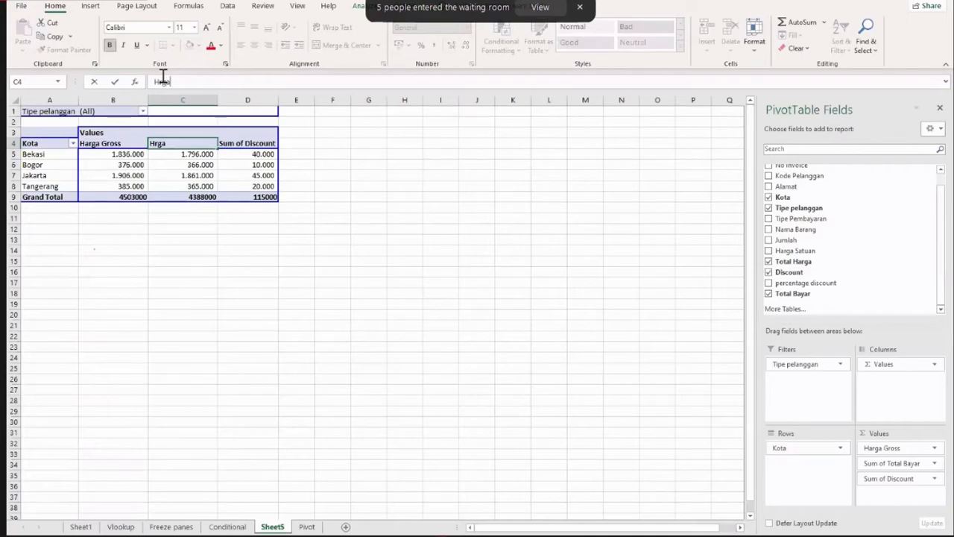
{"action": "key", "text": "BackSpace"}
{"action": "key", "text": "BackSpace"}
{"action": "type", "text": "Net"}
{"action": "left_click", "coordinate": [475, 189]}
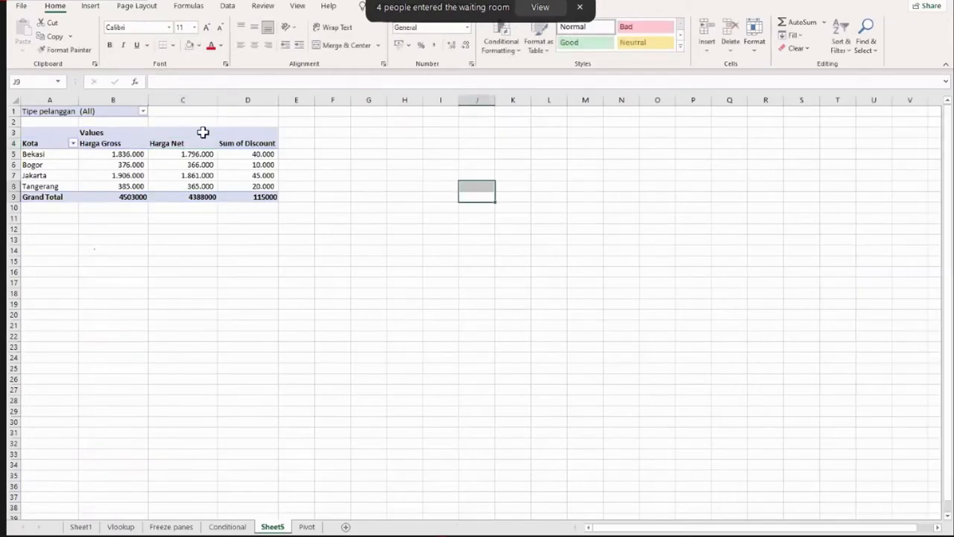
Rename the Sum of Discount header in D4 as Disc
{"action": "left_click", "coordinate": [231, 137]}
{"action": "left_click_drag", "start_coordinate": [211, 82], "coordinate": [158, 83]}
{"action": "key", "text": "BackSpace"}
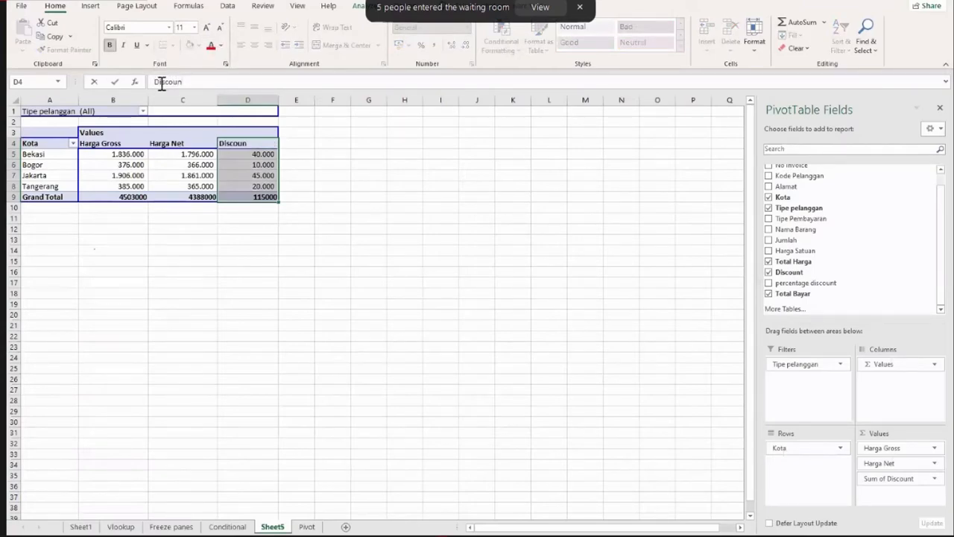
{"action": "type", "text": "Discount"}
{"action": "key", "text": "Return"}
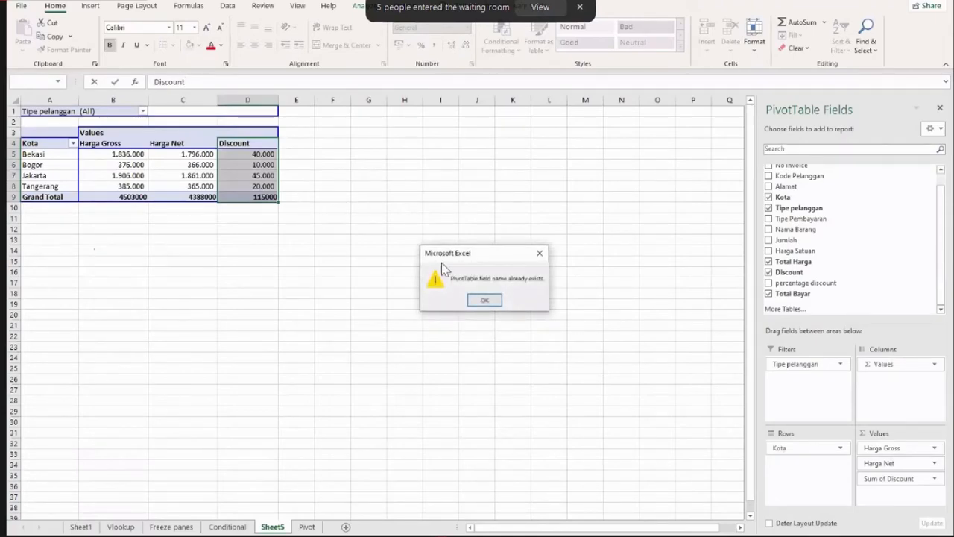
{"action": "left_click", "coordinate": [496, 298]}
{"action": "left_click", "coordinate": [222, 81]}
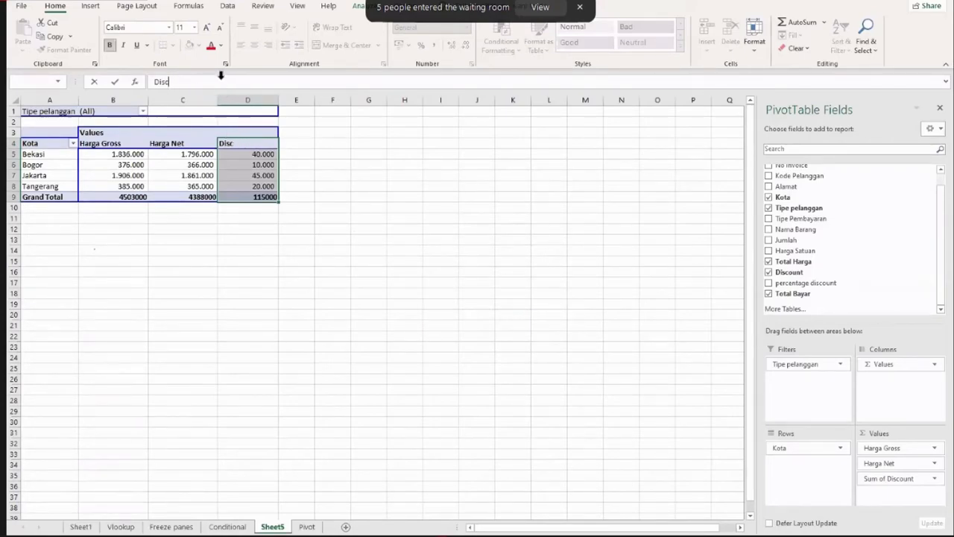
{"action": "left_click", "coordinate": [256, 217]}
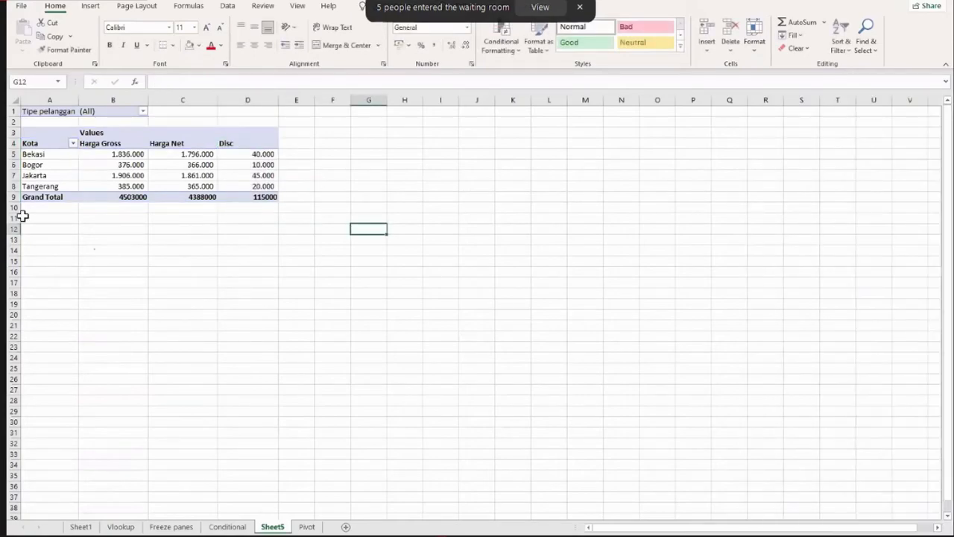
{"action": "left_click", "coordinate": [43, 154]}
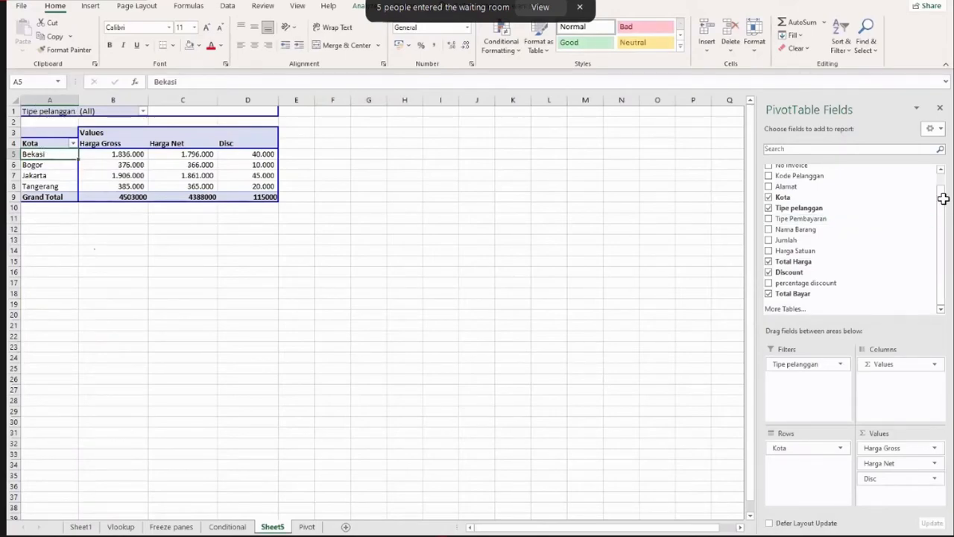
{"action": "mouse_move", "coordinate": [943, 197]}
{"action": "left_mouse_down"}
{"action": "mouse_move", "coordinate": [942, 233]}
{"action": "mouse_move", "coordinate": [944, 195]}
{"action": "left_mouse_up"}
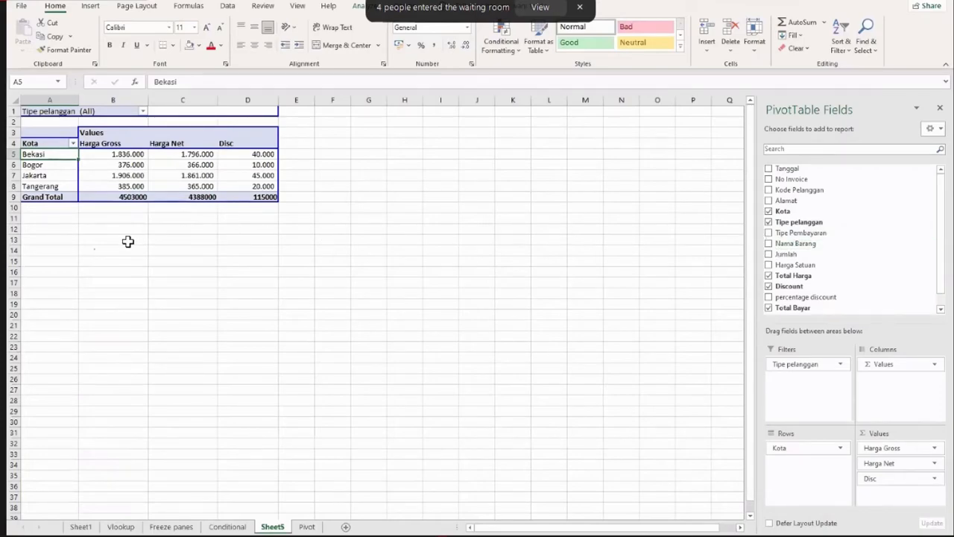
{"action": "left_click", "coordinate": [335, 249]}
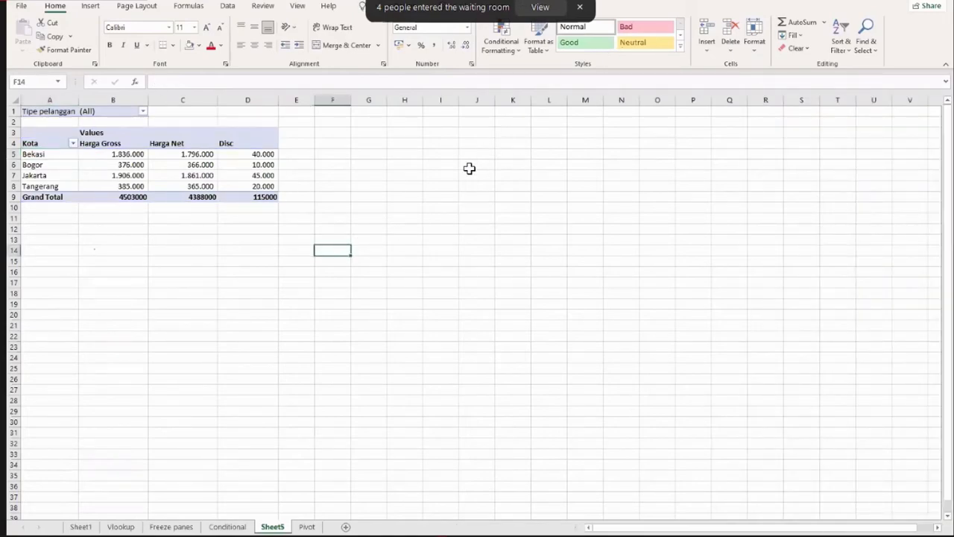
{"action": "left_click", "coordinate": [452, 142]}
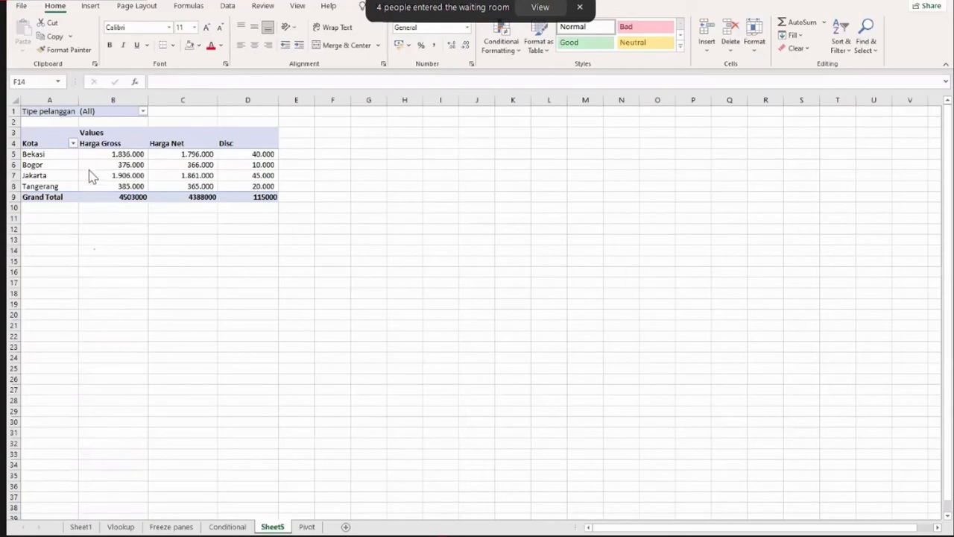
{"action": "left_click", "coordinate": [450, 187]}
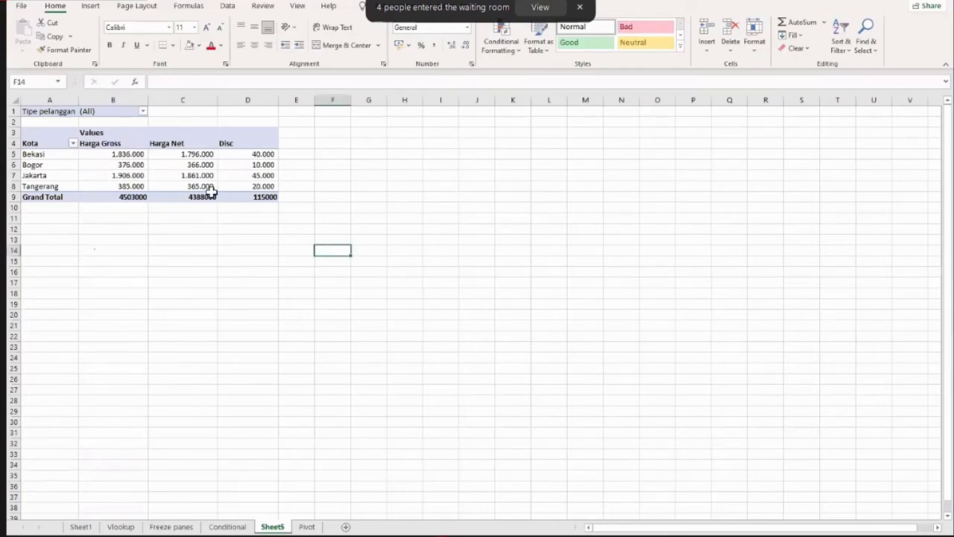
Insert a Clustered Column PivotChart from the whole PivotTable and place it beside the table, starting at about column F
{"action": "left_click", "coordinate": [58, 153]}
{"action": "key", "text": "ctrl+a"}
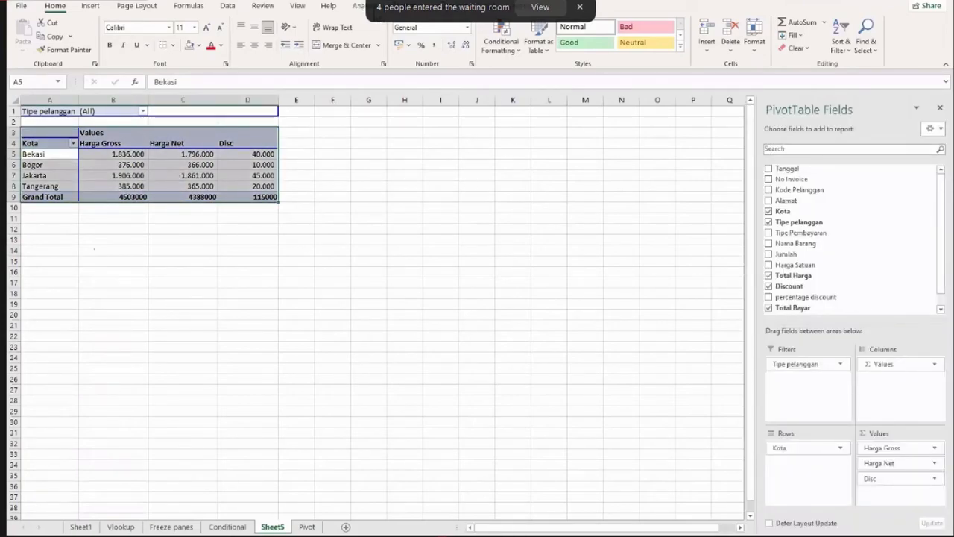
{"action": "left_click", "coordinate": [362, 6]}
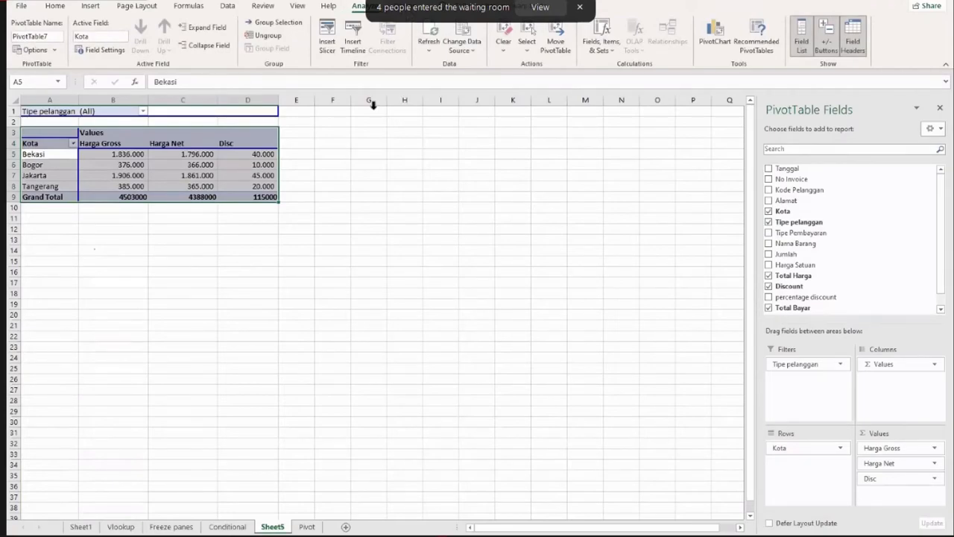
{"action": "left_click", "coordinate": [171, 175]}
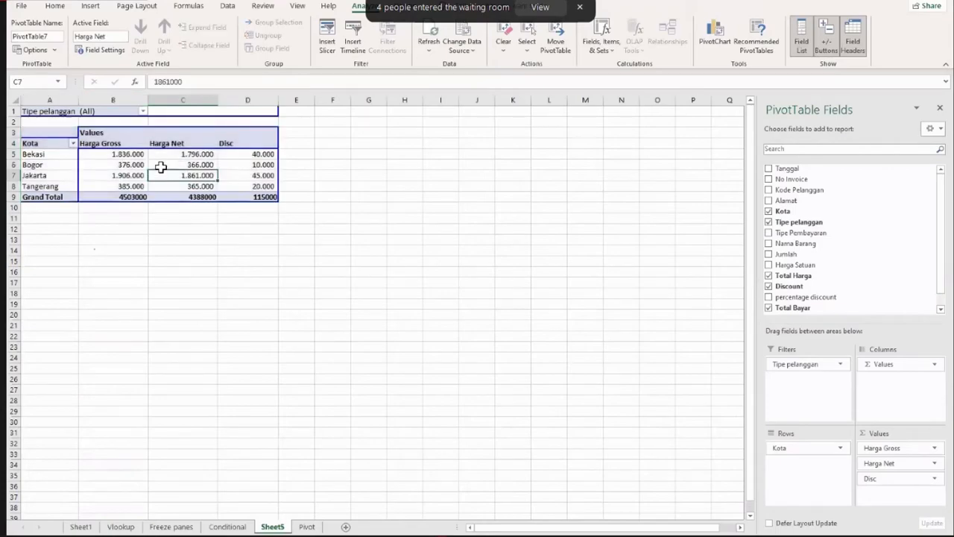
{"action": "key", "text": "ctrl+a"}
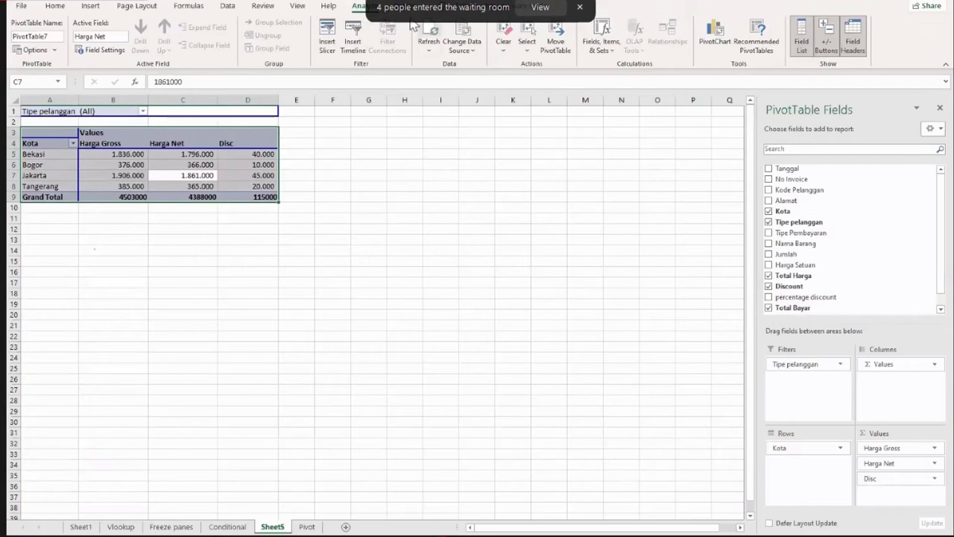
{"action": "left_click", "coordinate": [709, 41]}
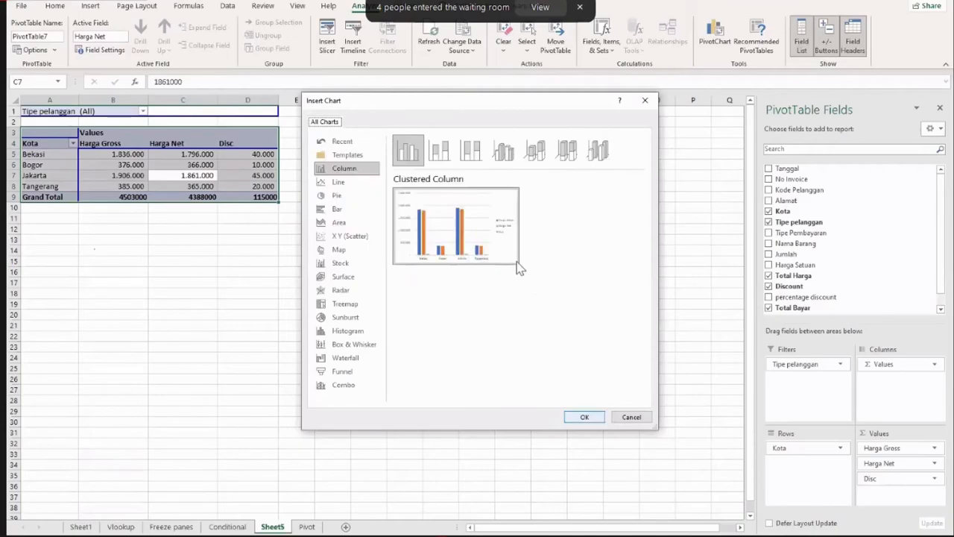
{"action": "left_click", "coordinate": [584, 417]}
{"action": "left_click_drag", "start_coordinate": [395, 241], "coordinate": [485, 140]}
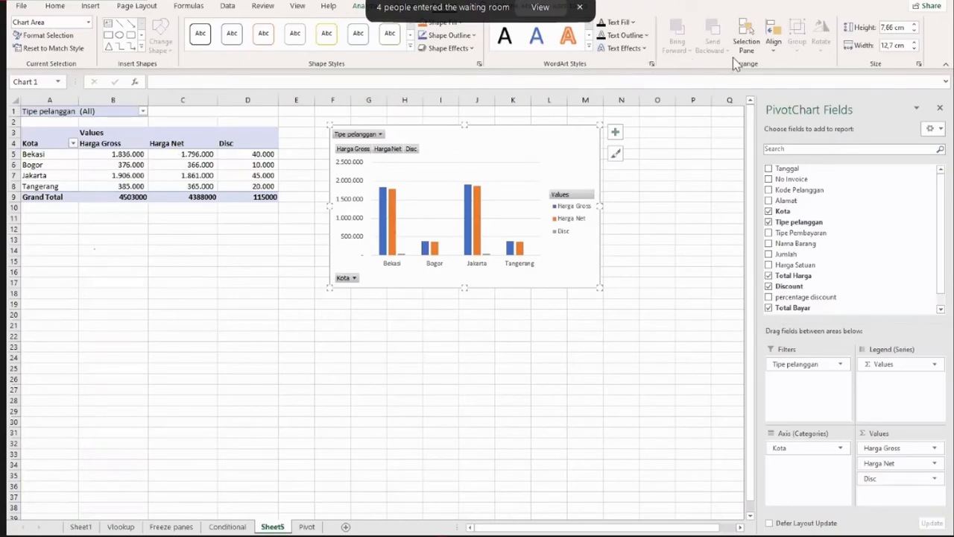
{"action": "mouse_move", "coordinate": [507, 136]}
{"action": "left_mouse_down"}
{"action": "mouse_move", "coordinate": [518, 140]}
{"action": "mouse_move", "coordinate": [500, 128]}
{"action": "mouse_move", "coordinate": [510, 145]}
{"action": "left_mouse_up"}
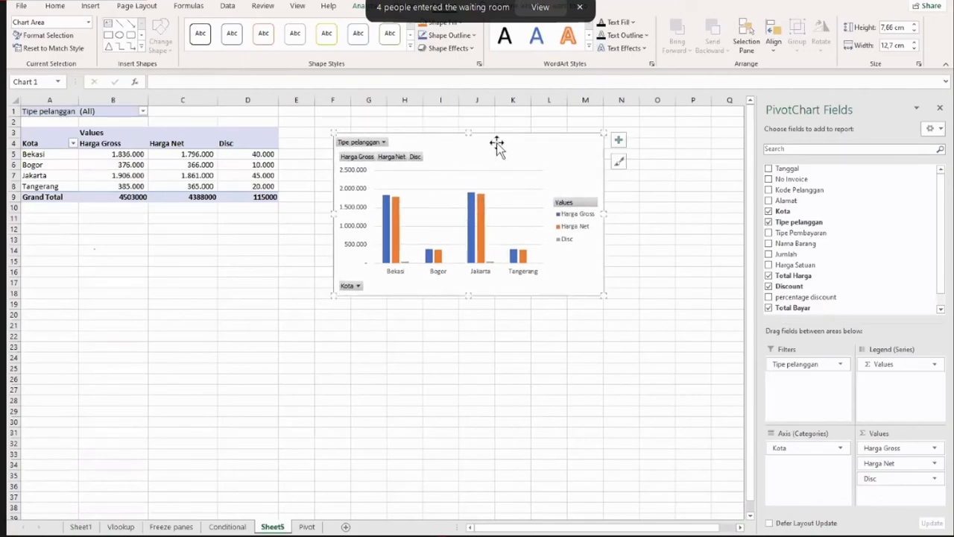
Insert a slicer for the Kota field and place it in the empty area below the PivotTable, clear of the chart
{"action": "left_click", "coordinate": [130, 130]}
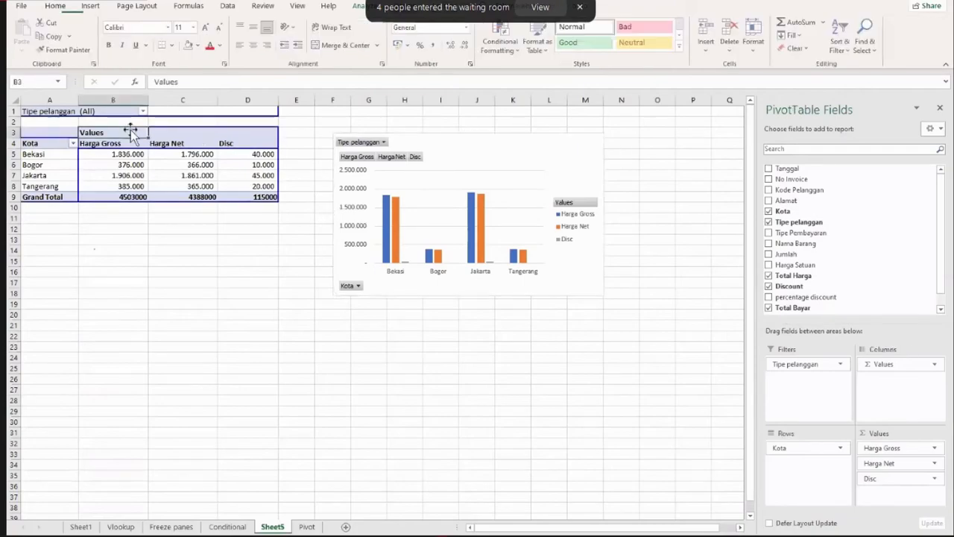
{"action": "left_click", "coordinate": [361, 6]}
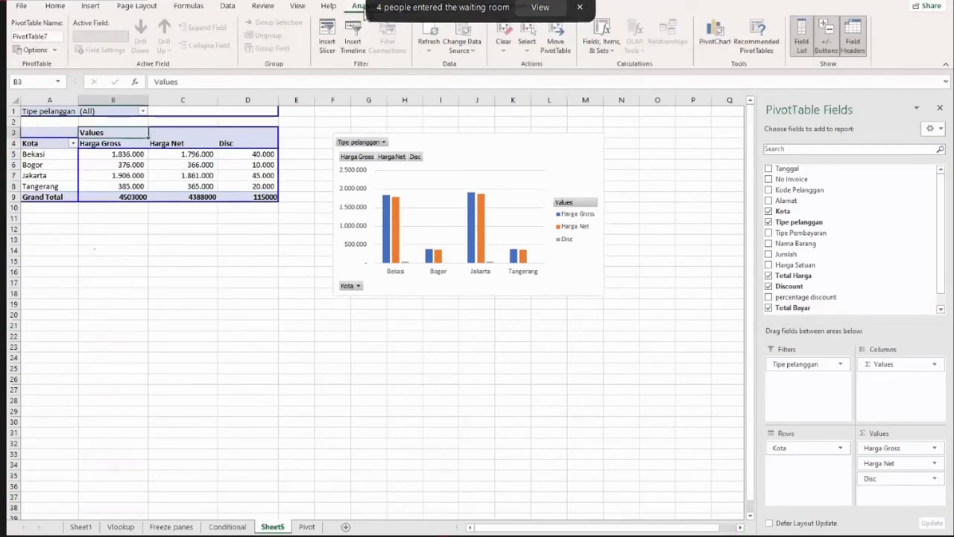
{"action": "left_click", "coordinate": [330, 36]}
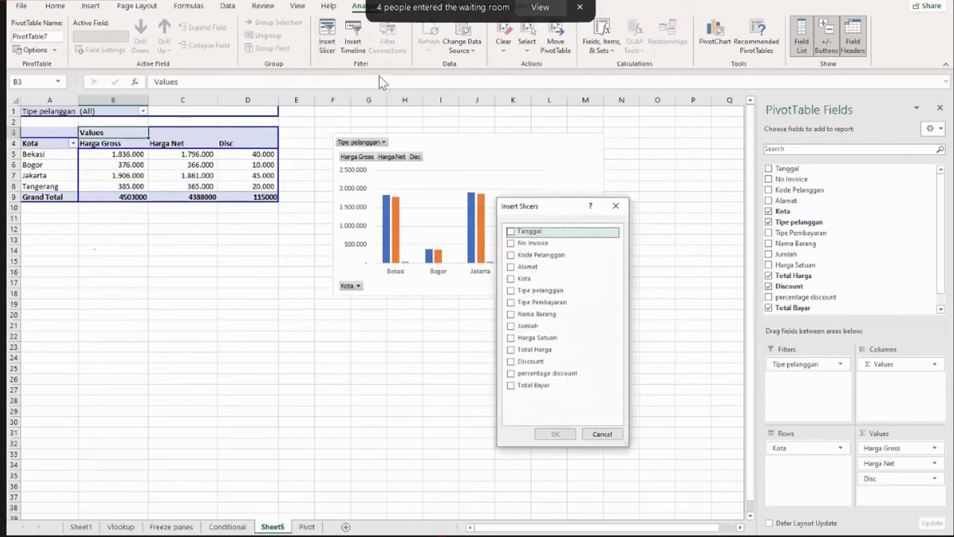
{"action": "left_click", "coordinate": [513, 280]}
{"action": "left_click", "coordinate": [555, 434]}
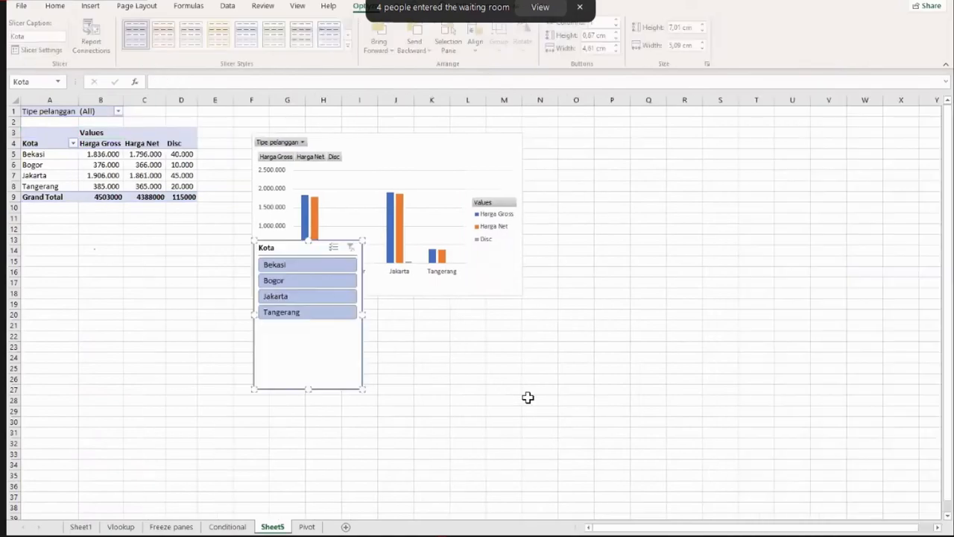
{"action": "left_click_drag", "start_coordinate": [296, 247], "coordinate": [140, 227]}
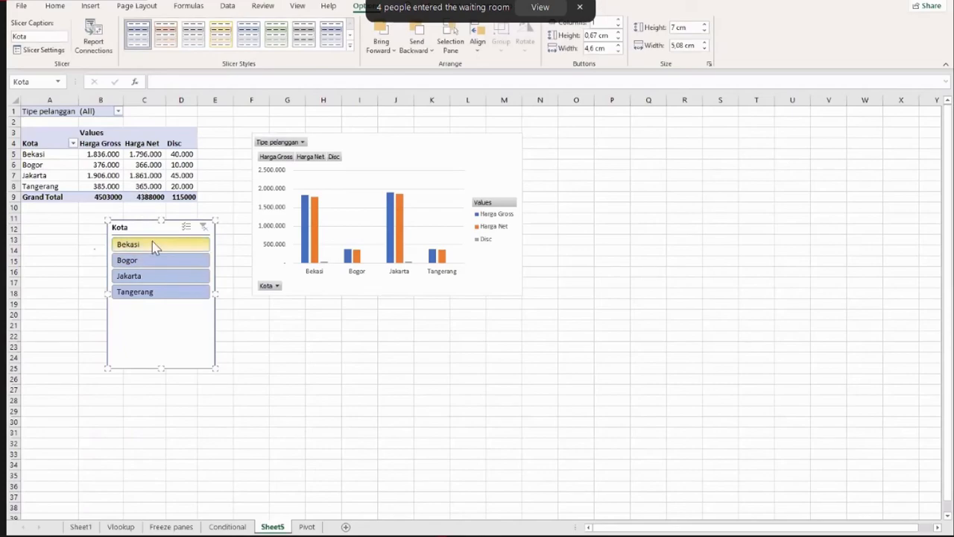
Filter the PivotTable and chart with the Kota slicer by Bekasi, Bogor, Jakarta and finally Tangerang, one city at a time
{"action": "left_click", "coordinate": [152, 243]}
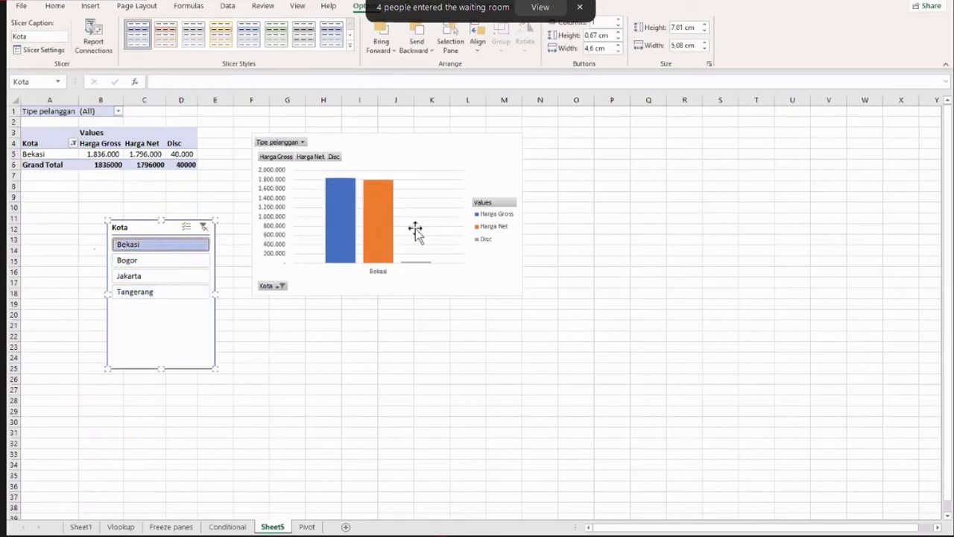
{"action": "left_click", "coordinate": [167, 260]}
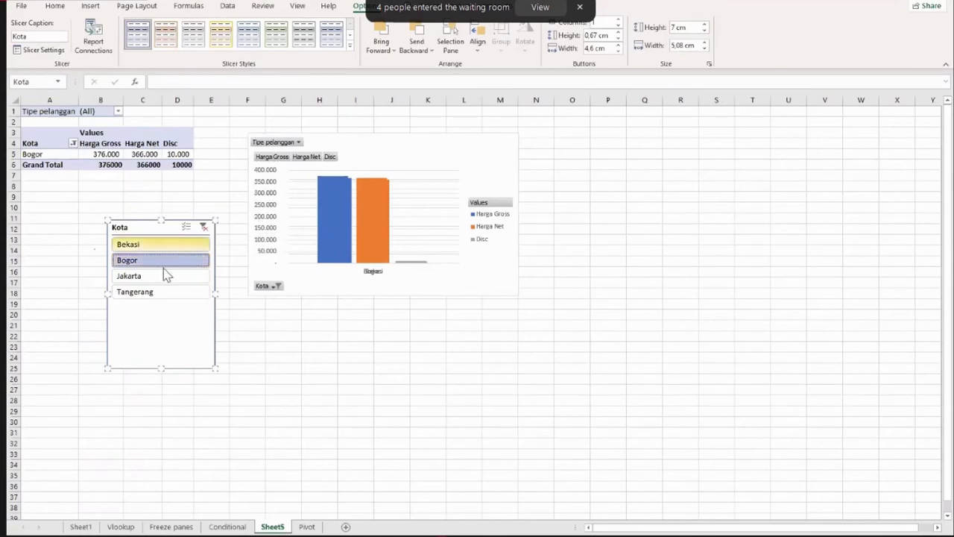
{"action": "left_click", "coordinate": [164, 274]}
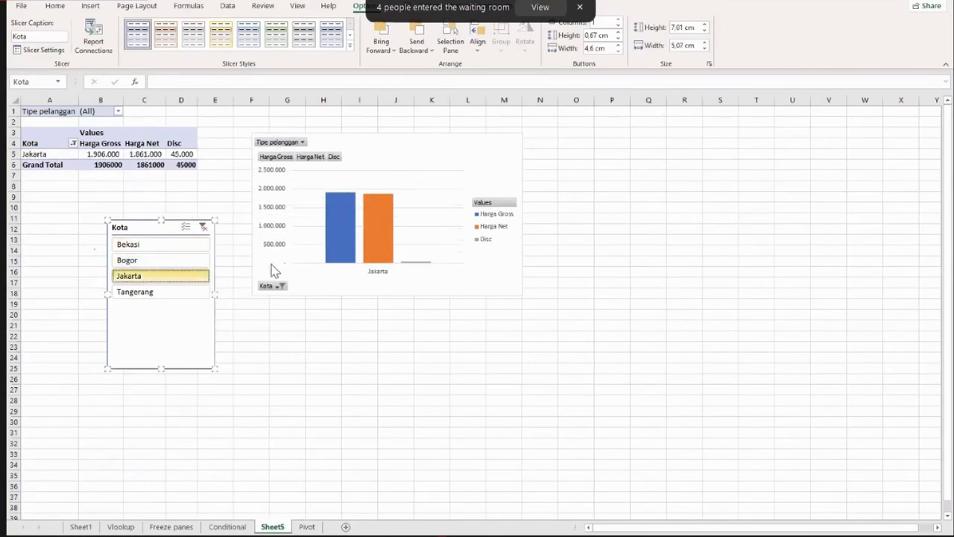
{"action": "left_click", "coordinate": [168, 292]}
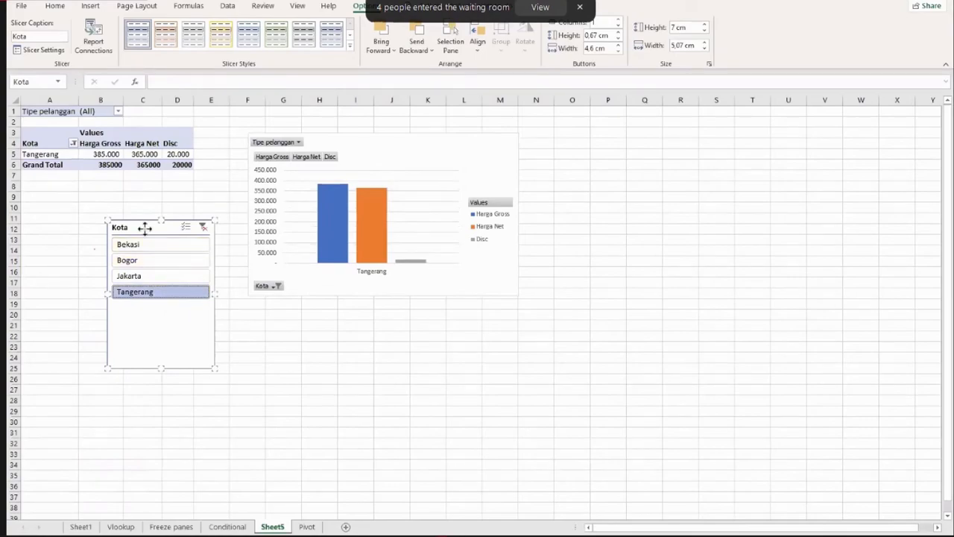
Arrange the Kota slicer directly beneath the PivotTable under columns B to D, and shift the chart farther from the table
{"action": "left_click_drag", "start_coordinate": [145, 227], "coordinate": [123, 208]}
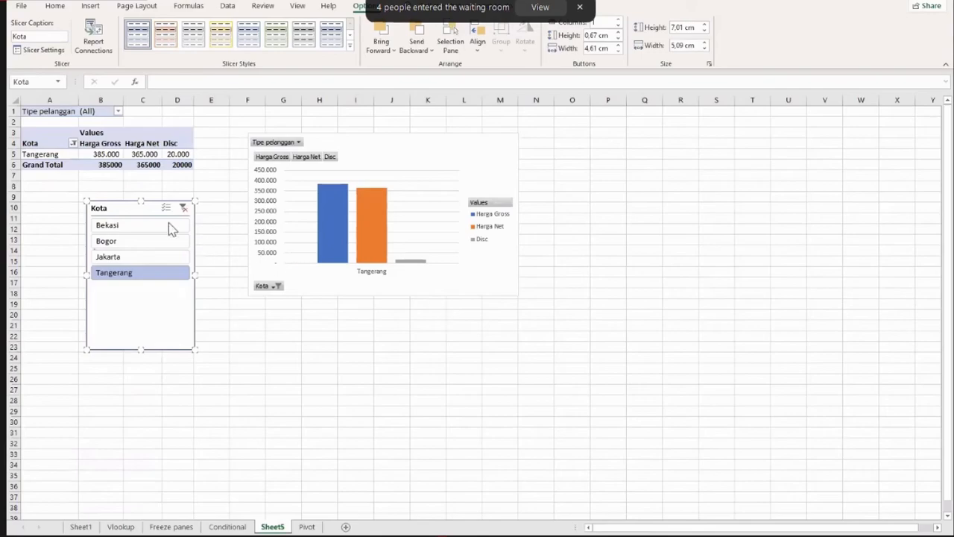
{"action": "left_click_drag", "start_coordinate": [139, 208], "coordinate": [153, 193]}
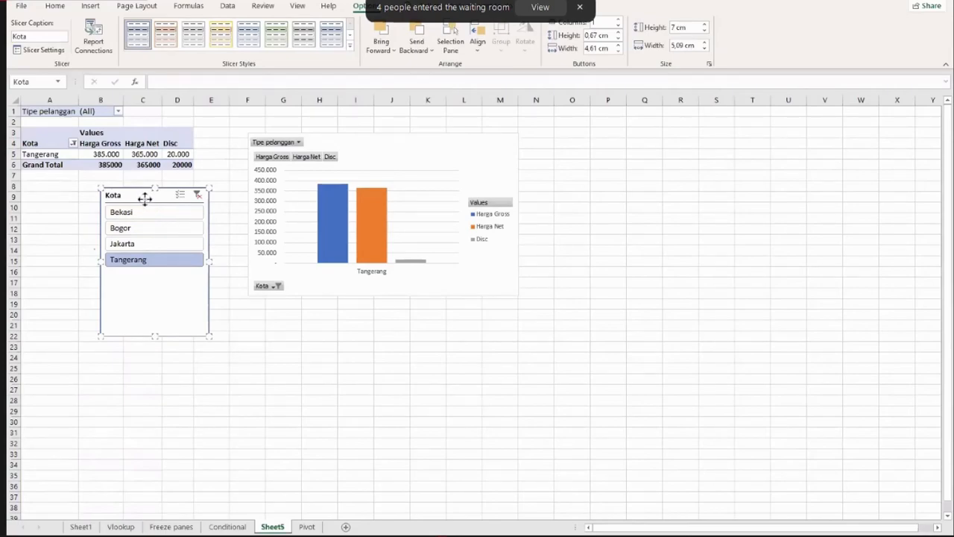
{"action": "mouse_move", "coordinate": [145, 198]}
{"action": "left_mouse_down"}
{"action": "mouse_move", "coordinate": [131, 192]}
{"action": "mouse_move", "coordinate": [137, 211]}
{"action": "left_mouse_up"}
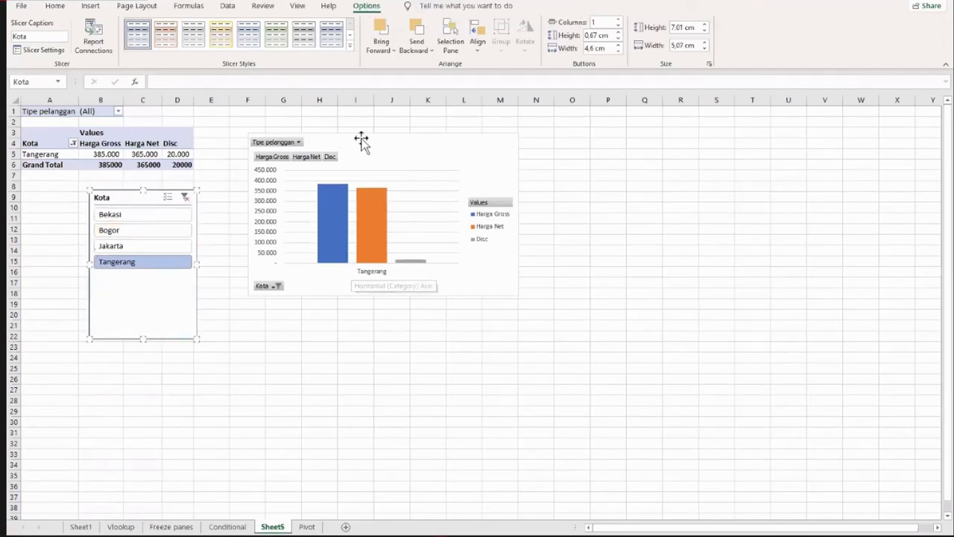
{"action": "left_click_drag", "start_coordinate": [362, 143], "coordinate": [377, 173]}
{"action": "left_click_drag", "start_coordinate": [394, 128], "coordinate": [415, 128]}
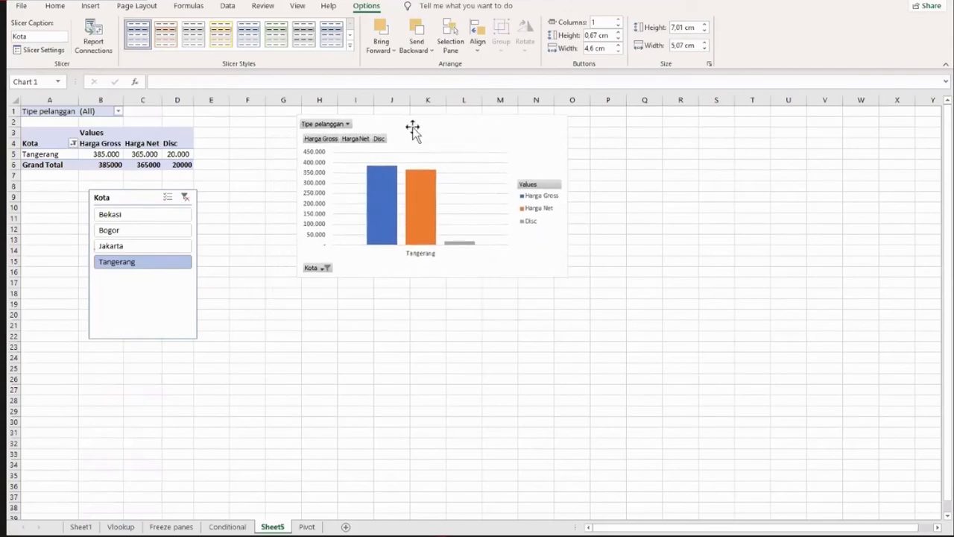
{"action": "mouse_move", "coordinate": [135, 203]}
{"action": "left_mouse_down"}
{"action": "mouse_move", "coordinate": [217, 251]}
{"action": "mouse_move", "coordinate": [249, 151]}
{"action": "mouse_move", "coordinate": [159, 188]}
{"action": "mouse_move", "coordinate": [134, 186]}
{"action": "left_mouse_up"}
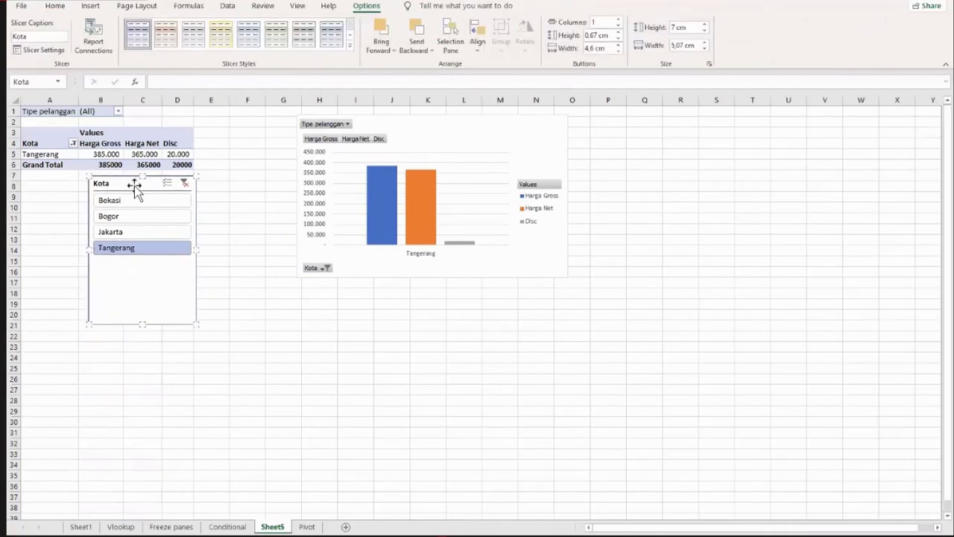